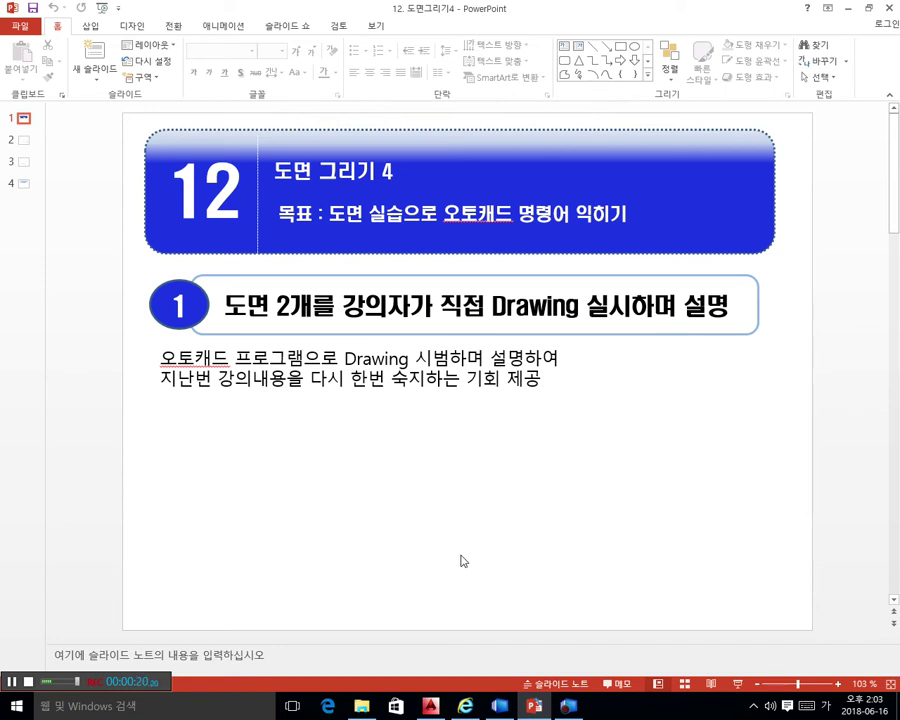
- Review the 도면 4-7 and 도면 4-8 example slides, then switch to the blank AutoCAD drawing
scroll(461, 561, "down", 1)
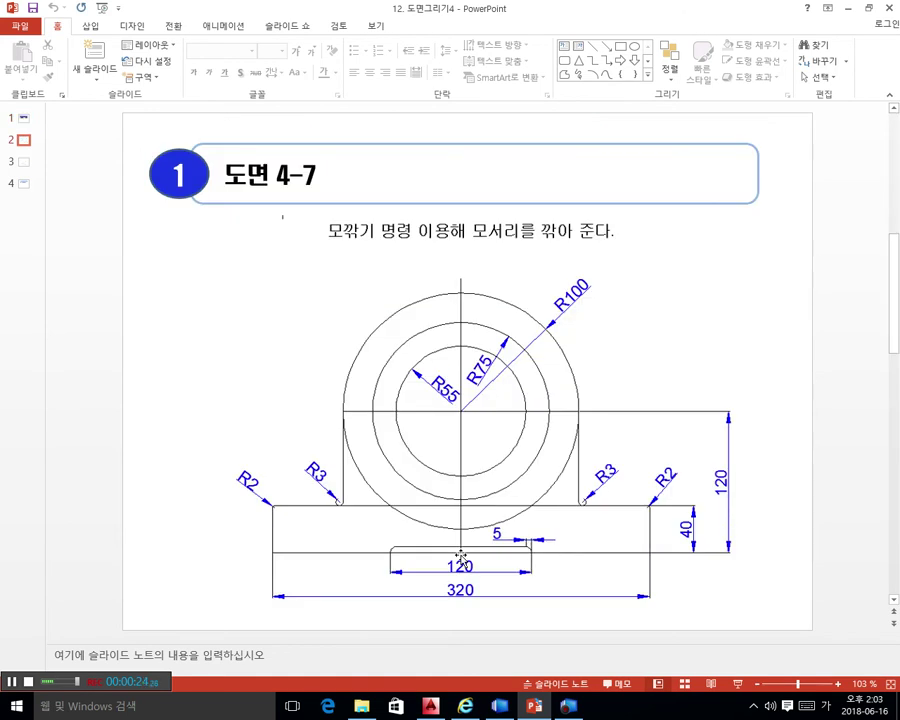
scroll(461, 558, "down", 1)
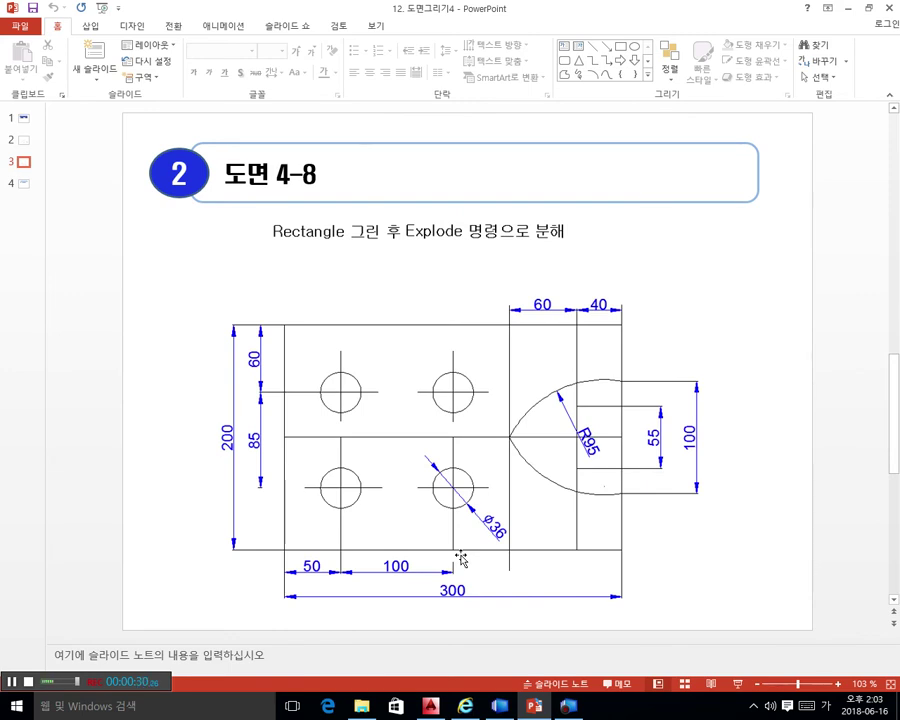
scroll(461, 558, "up", 1)
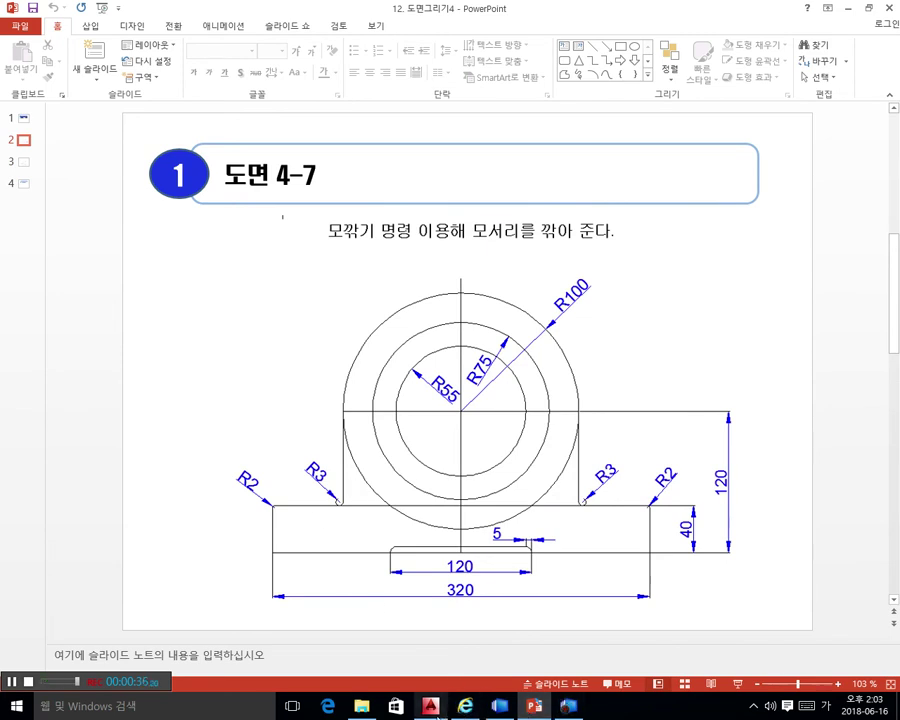
left_click(429, 706)
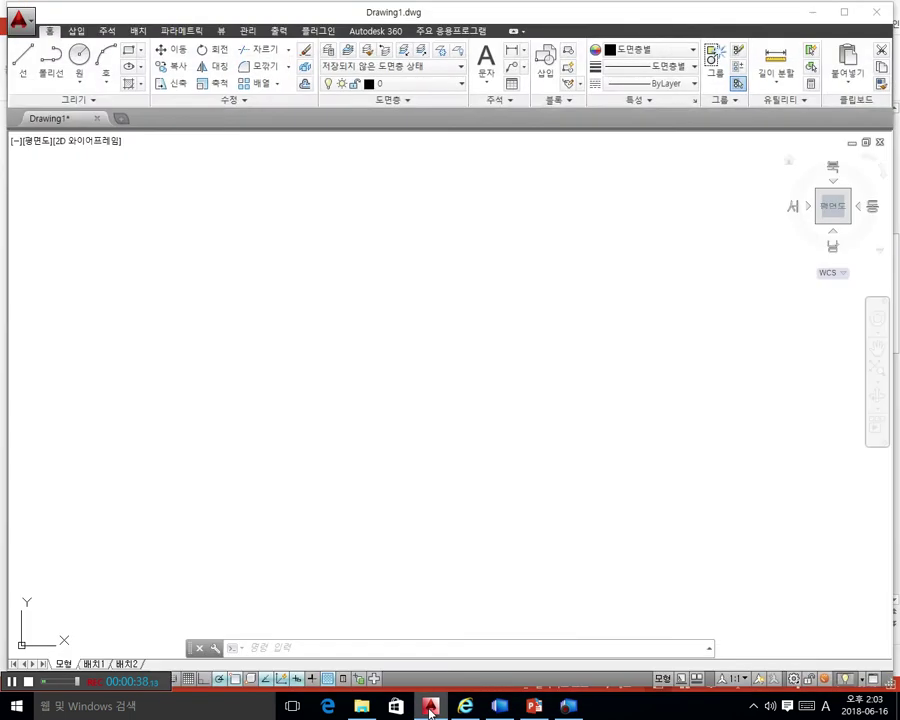
- Open 도면4-1.dwg from the 도면들 folder through the Application menu
left_click(30, 22)
mouse_move(55, 125)
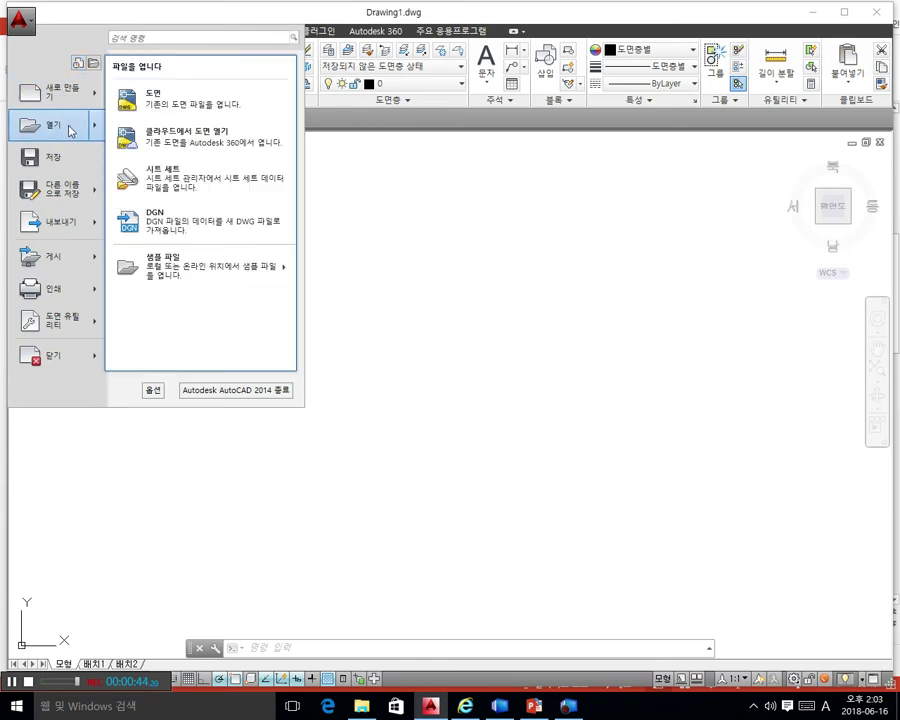
left_click(145, 112)
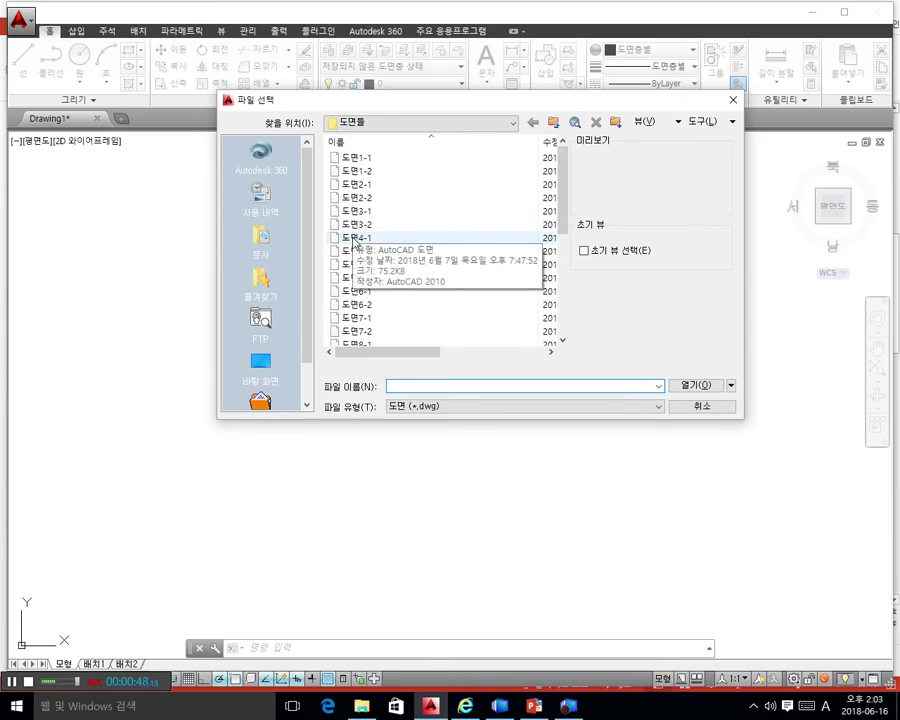
left_click(353, 242)
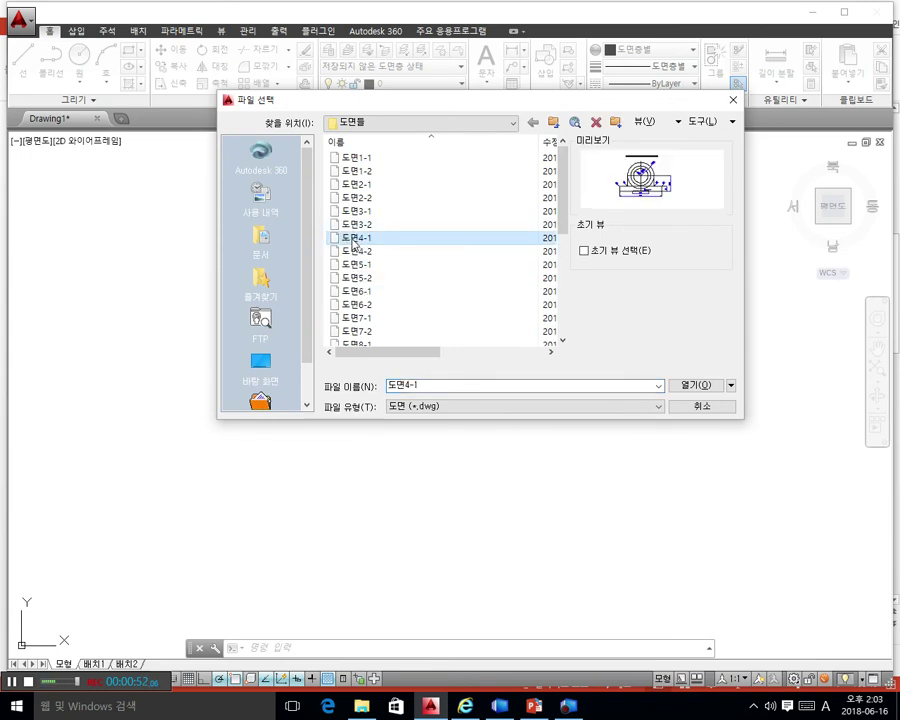
double_click(353, 242)
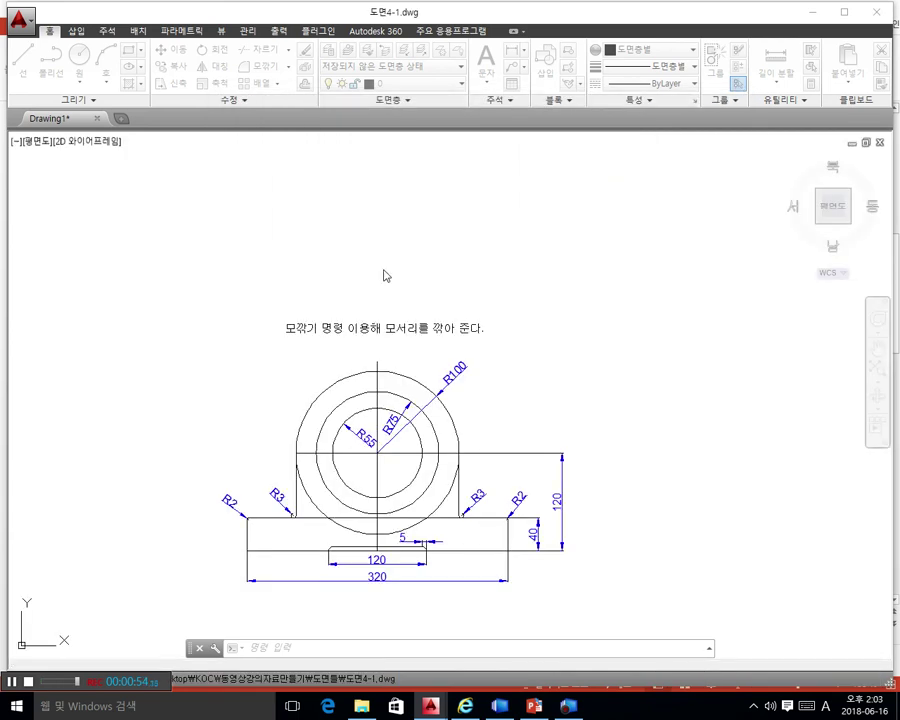
- Pan so the bearing-block drawing sits at the right, leaving empty space on the left
middle_click_drag(436, 424, 703, 367)
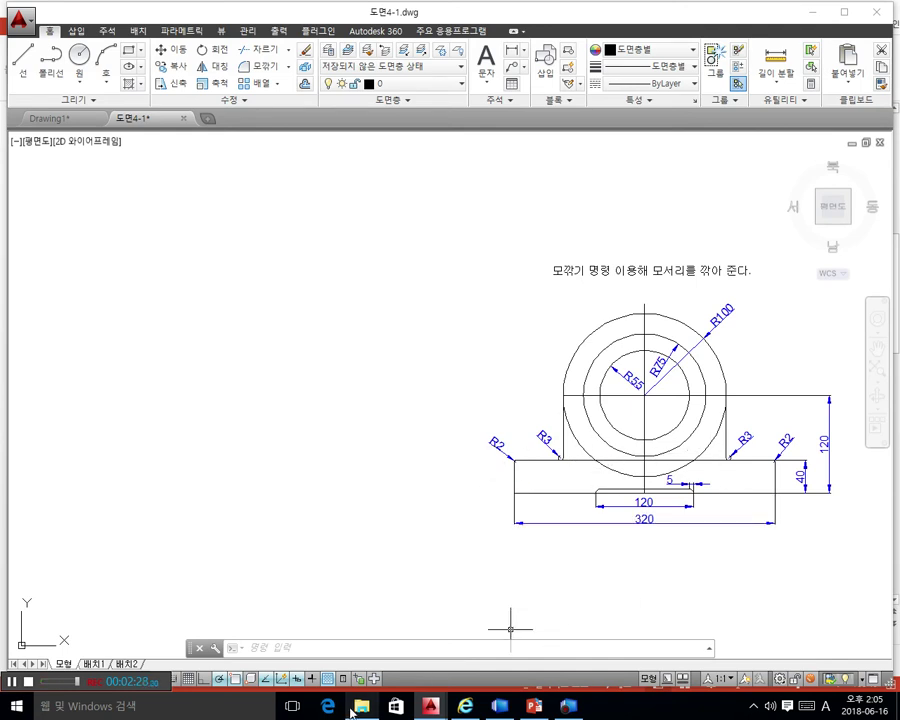
mouse_move(430, 706)
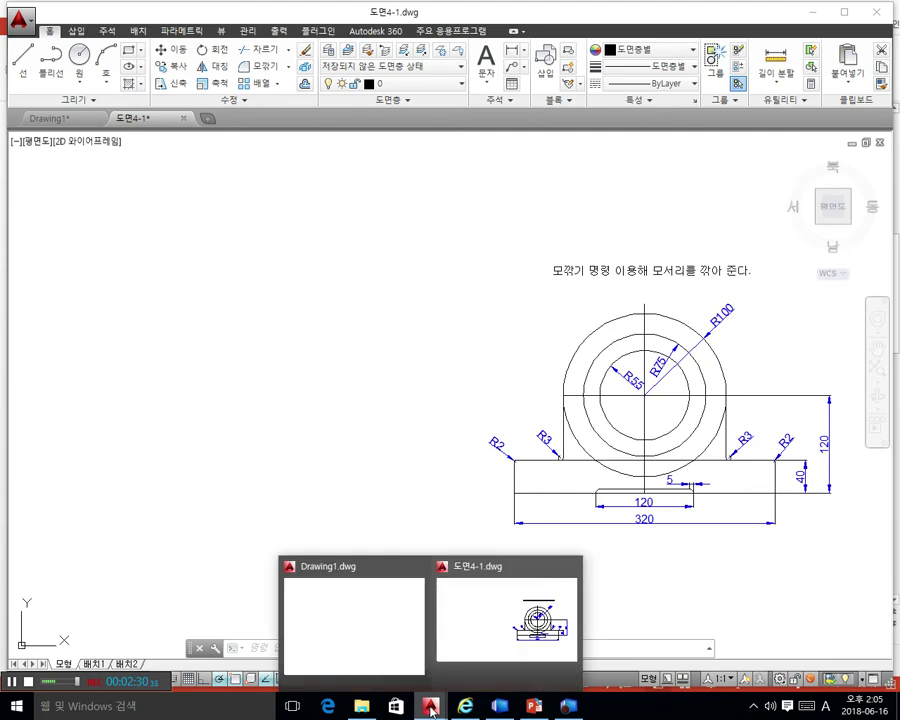
left_click(533, 706)
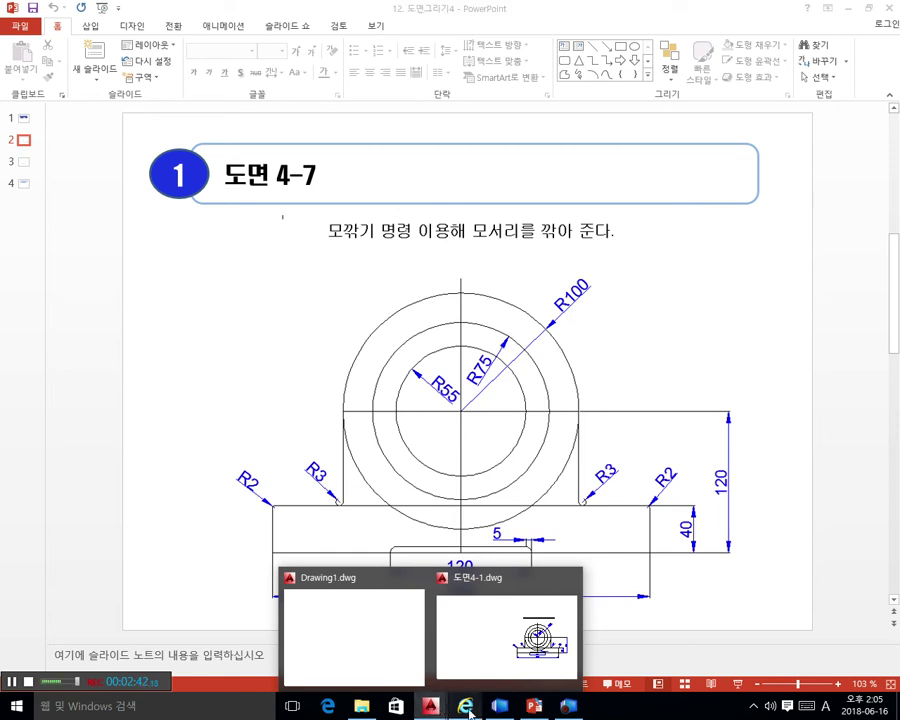
left_click(494, 646)
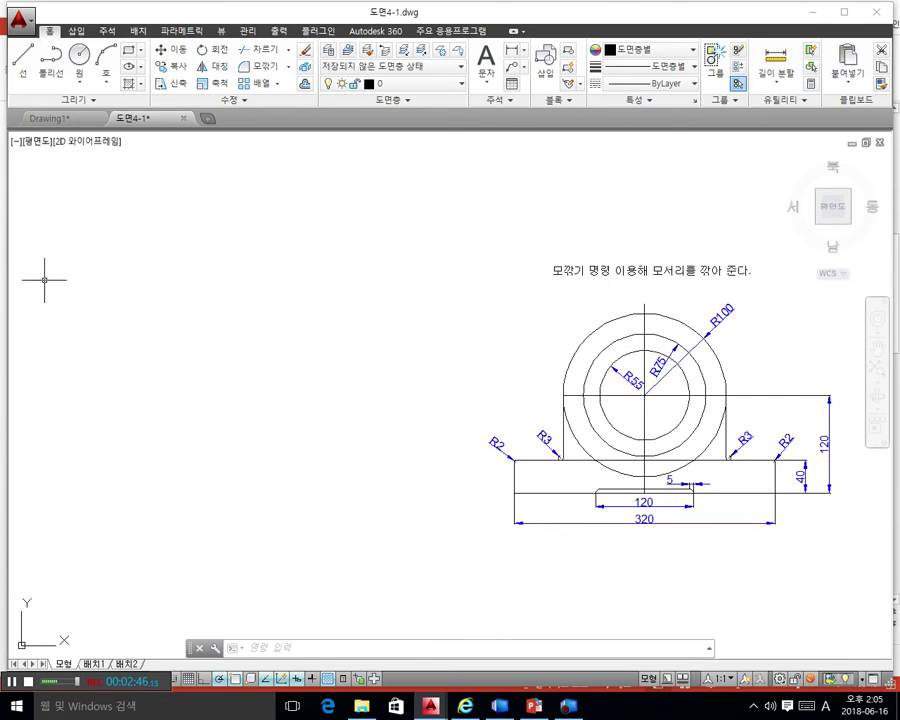
- Start a rectangle at lower left with Ortho on, cancelling the first attempts
left_click(128, 55)
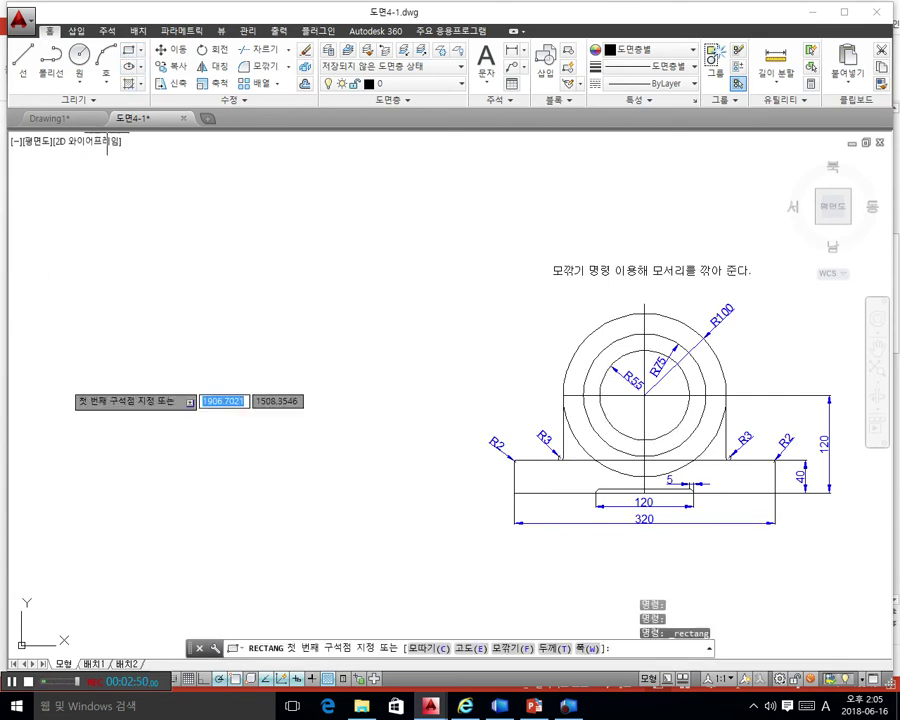
left_click(84, 454)
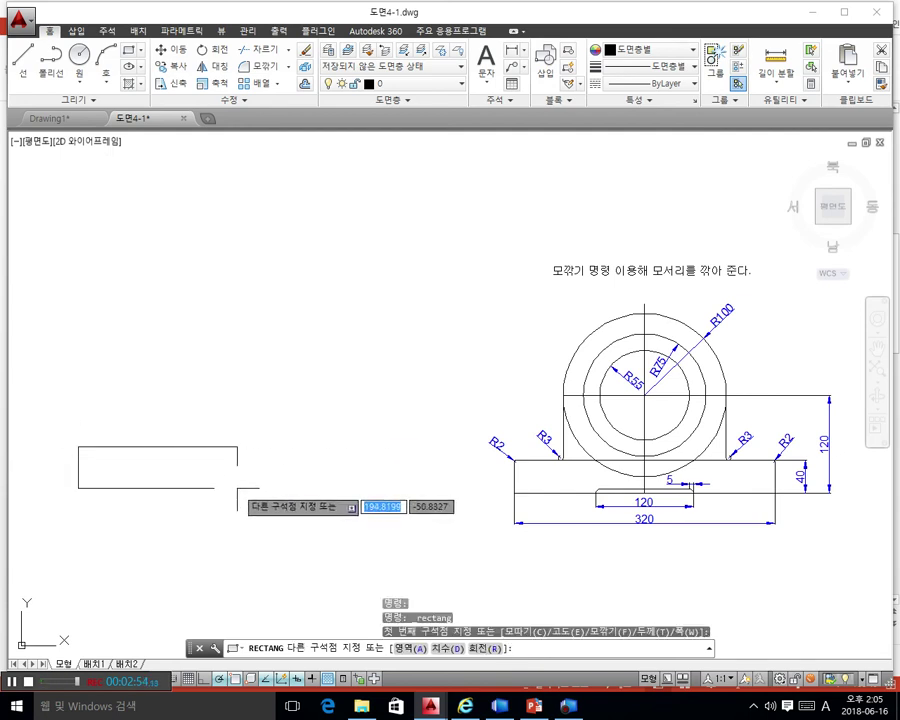
key("Escape")
left_click(131, 51)
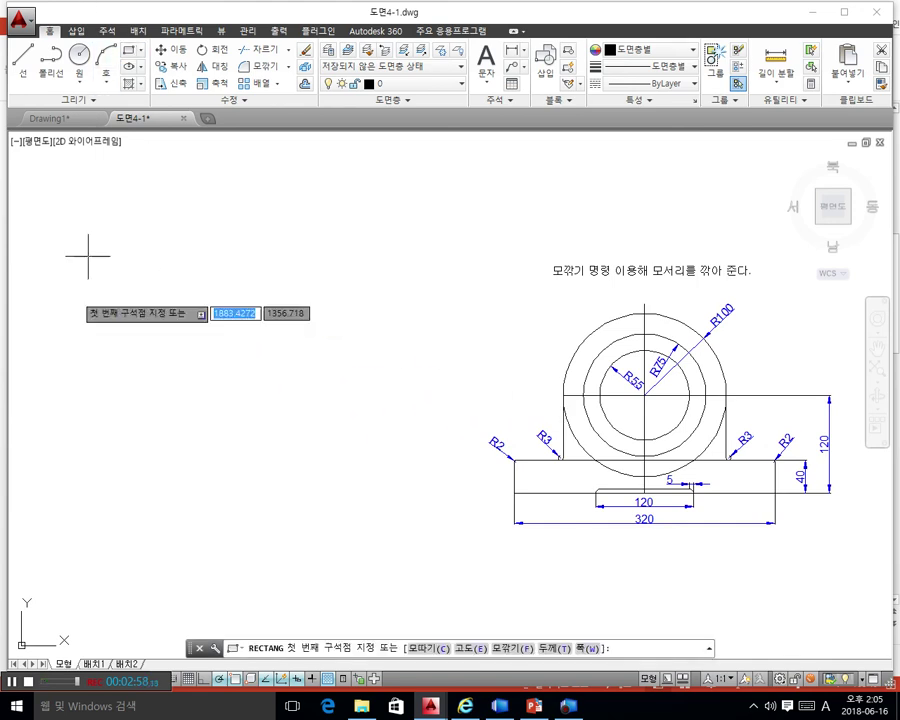
left_click(89, 514)
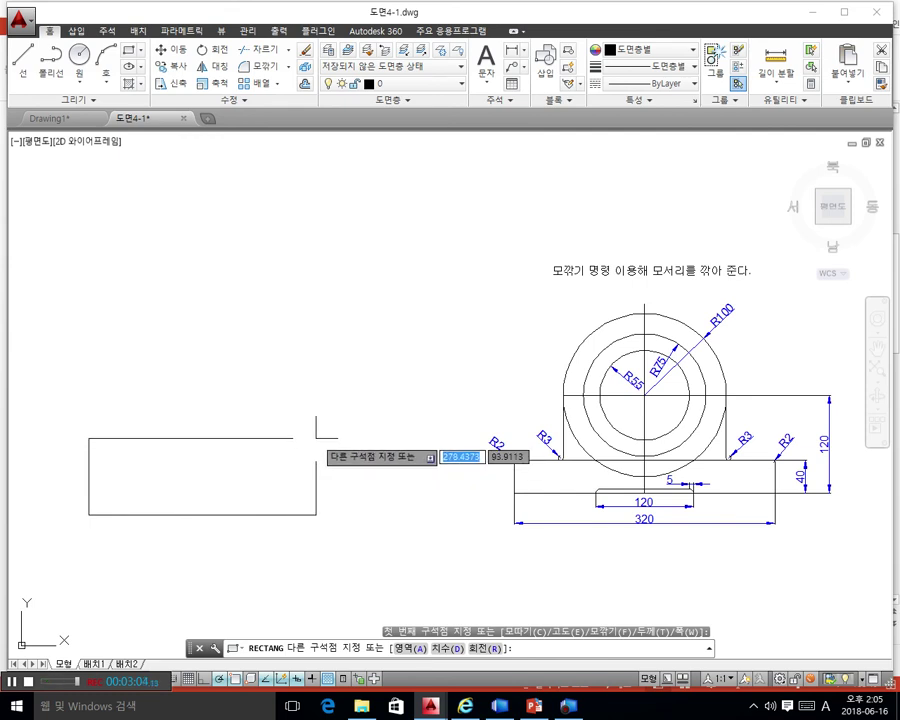
left_click(250, 679)
type("@")
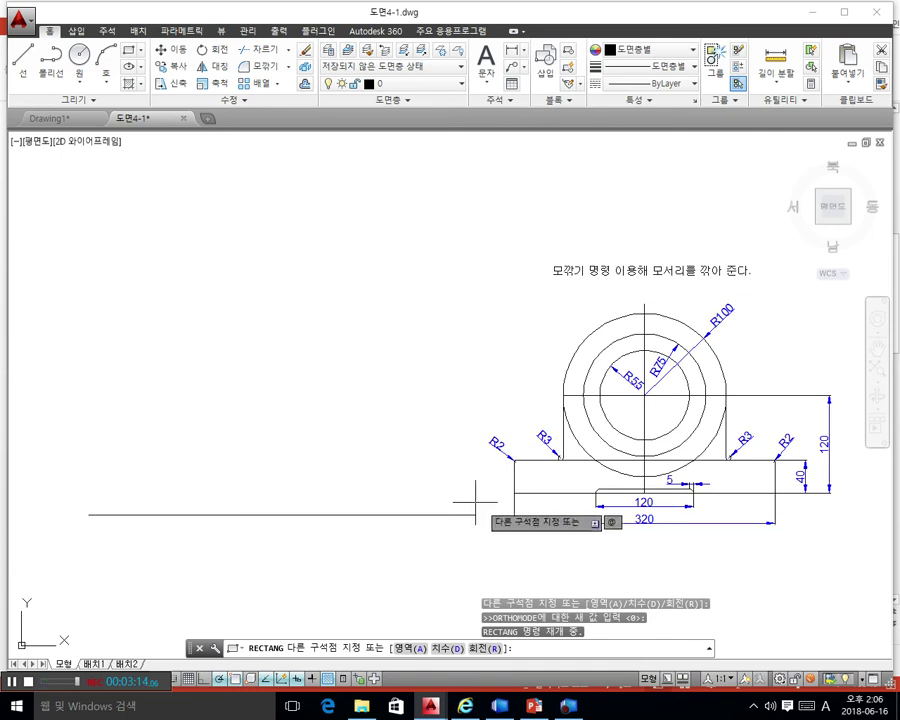
type("320")
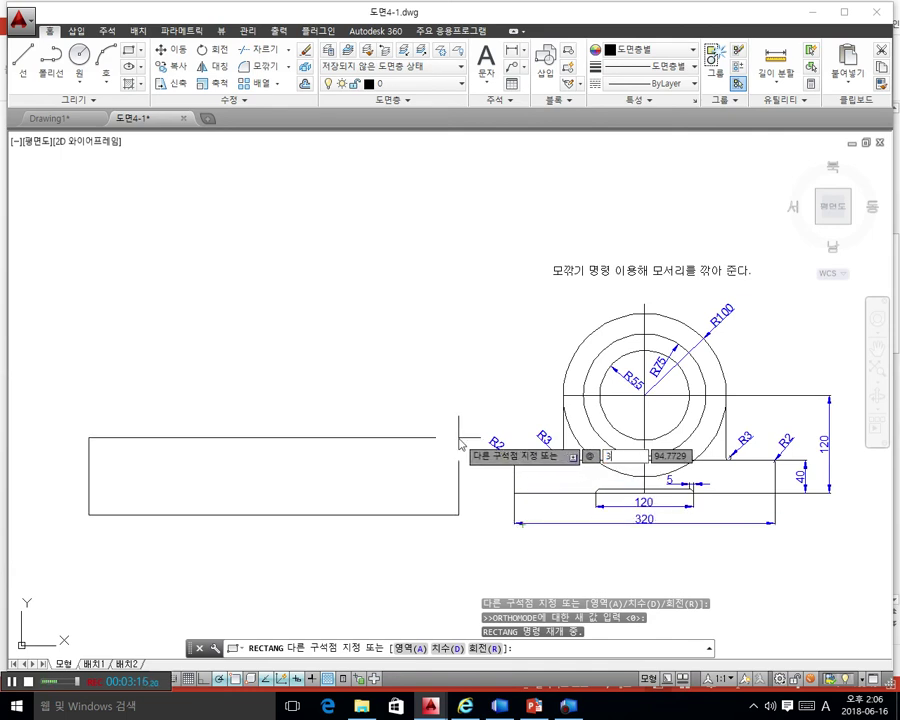
key("Tab")
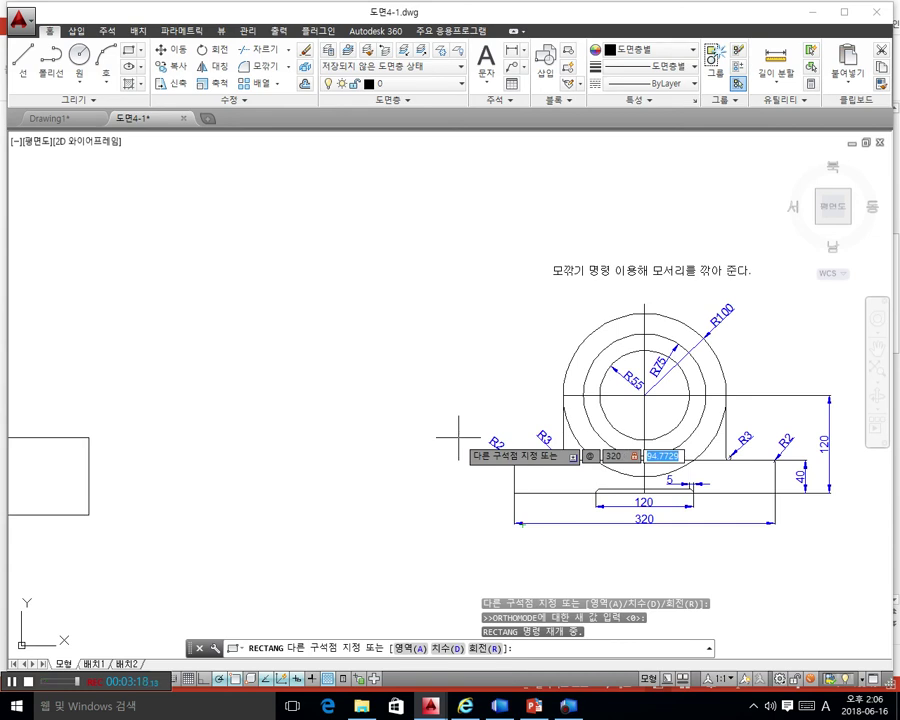
key("Escape")
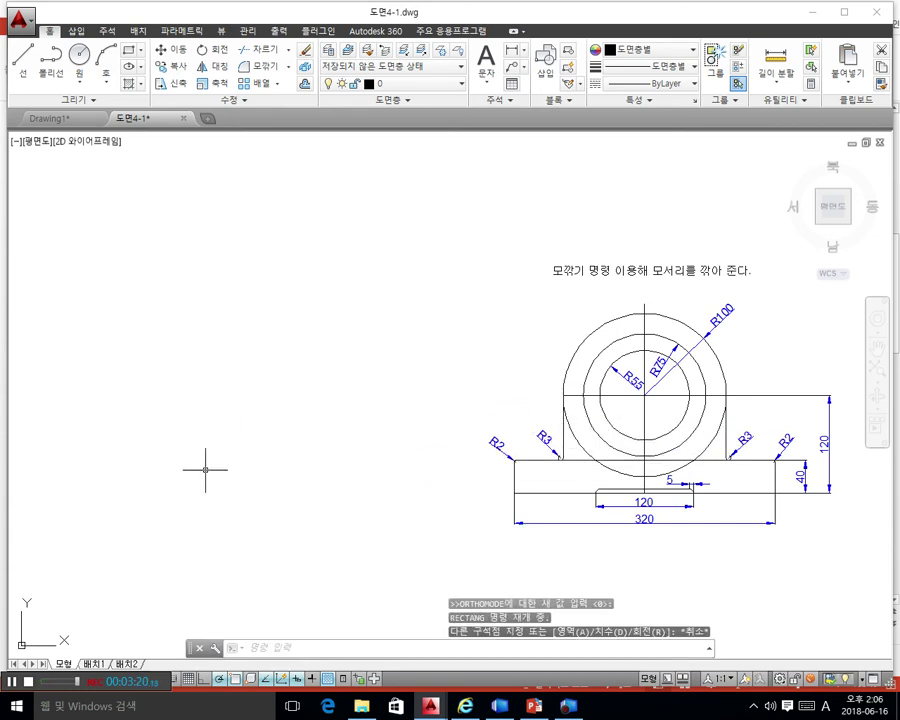
key("Escape")
- Draw the 320 × 40 rectangle from a lower-left corner
left_click(131, 56)
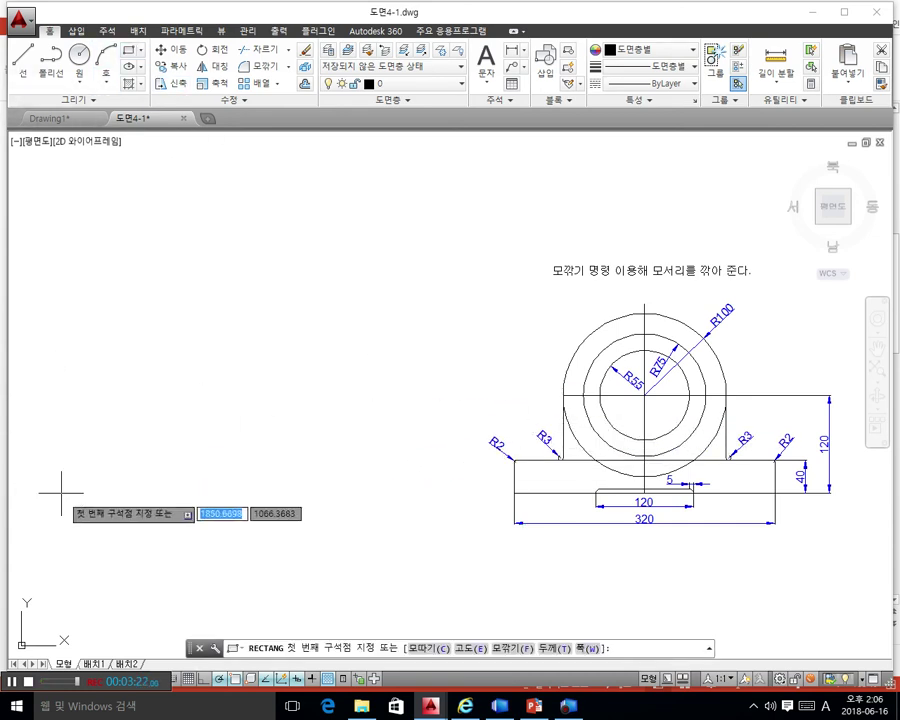
left_click(78, 511)
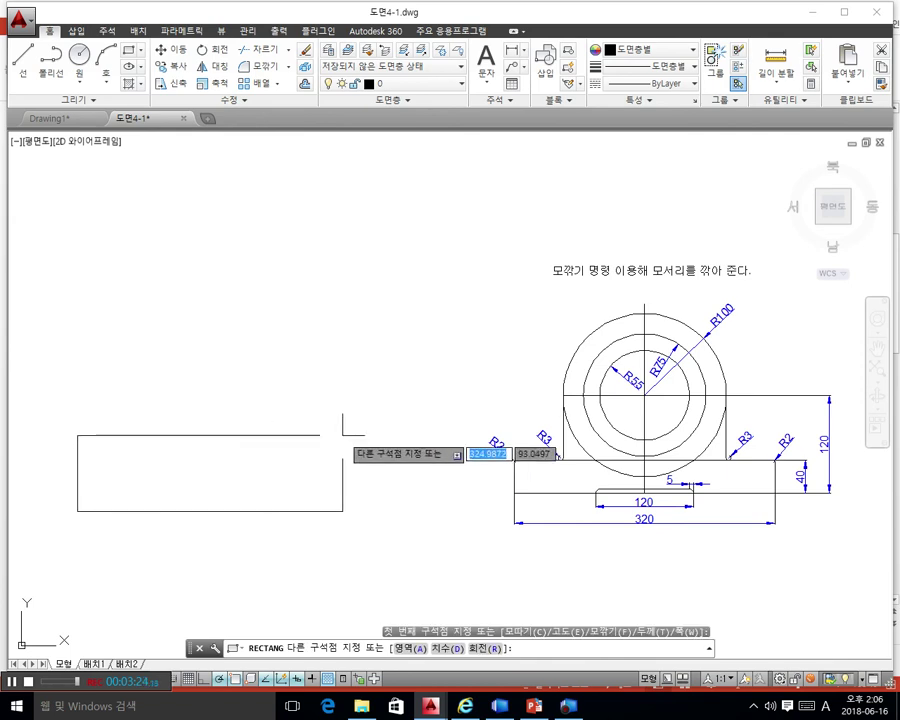
type("@")
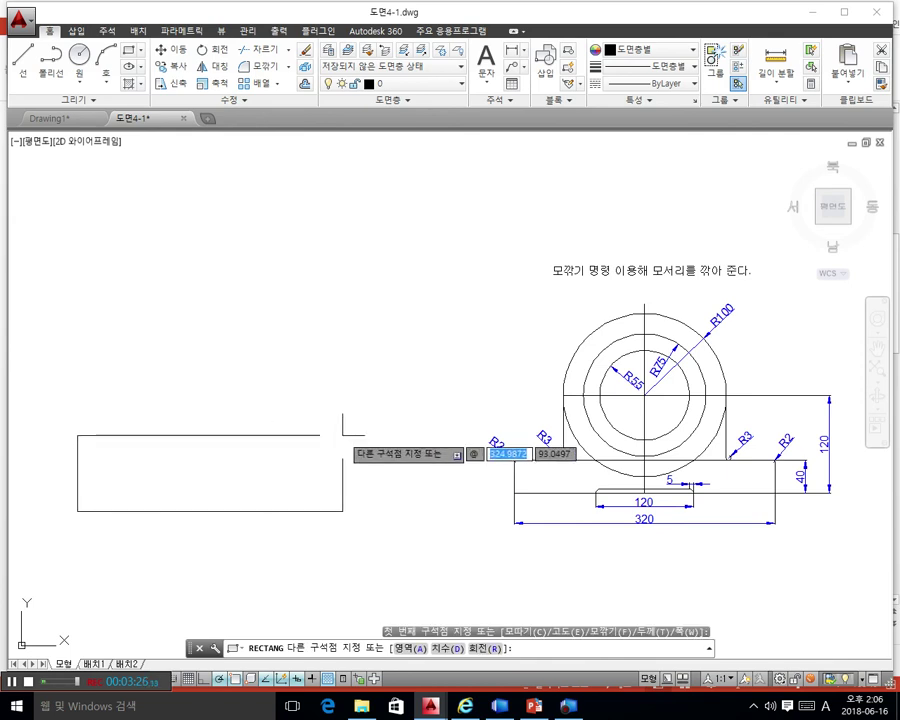
type("320")
key("Tab")
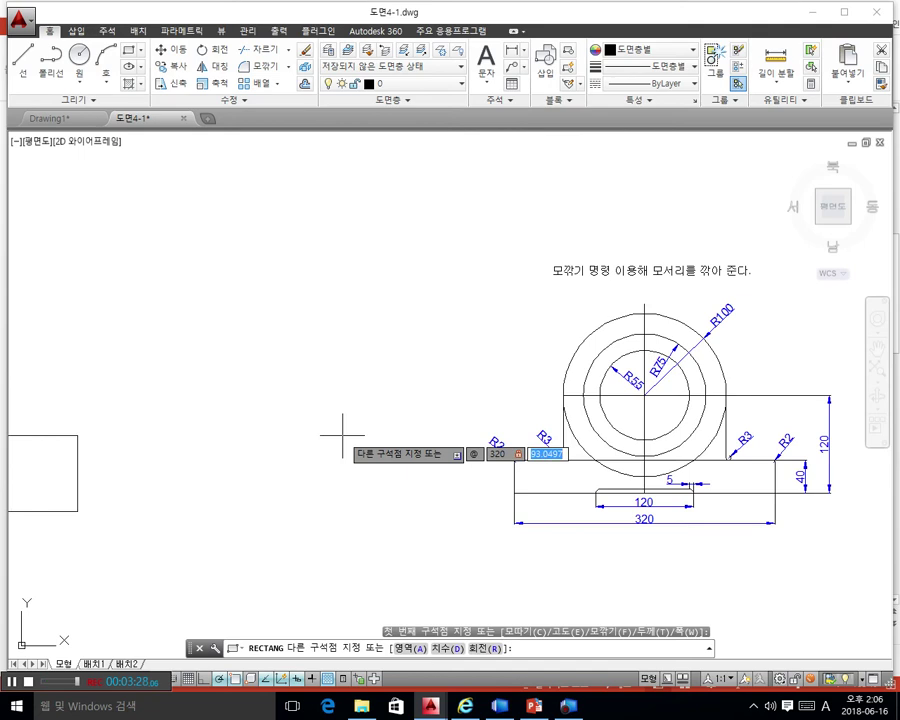
type("40")
key("Return")
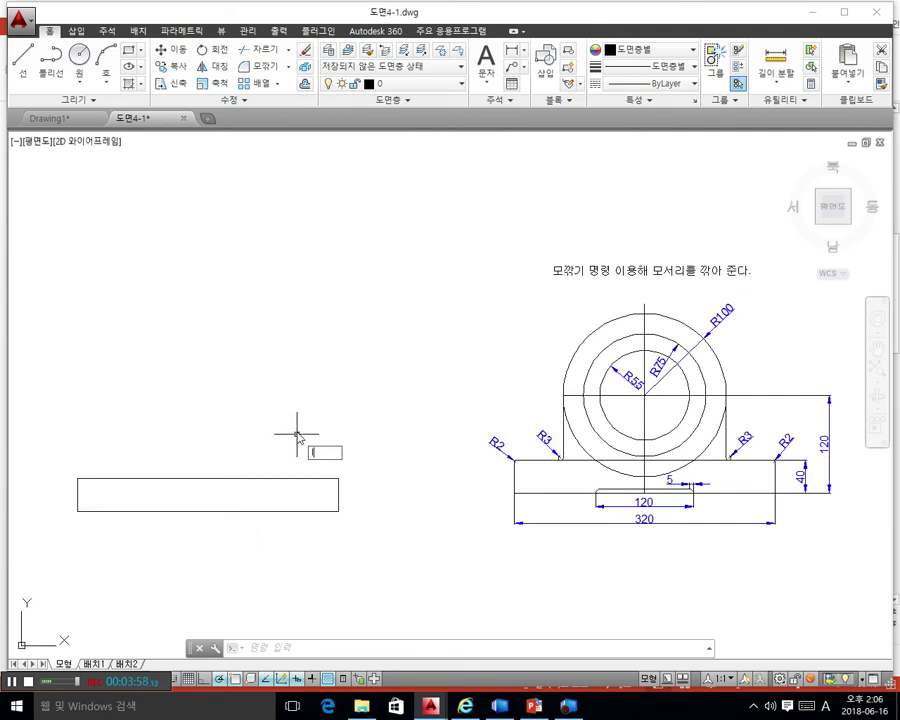
- Draw a vertical line up from the rectangle's bottom midpoint as two 120-unit segments
key("Return")
key("Return")
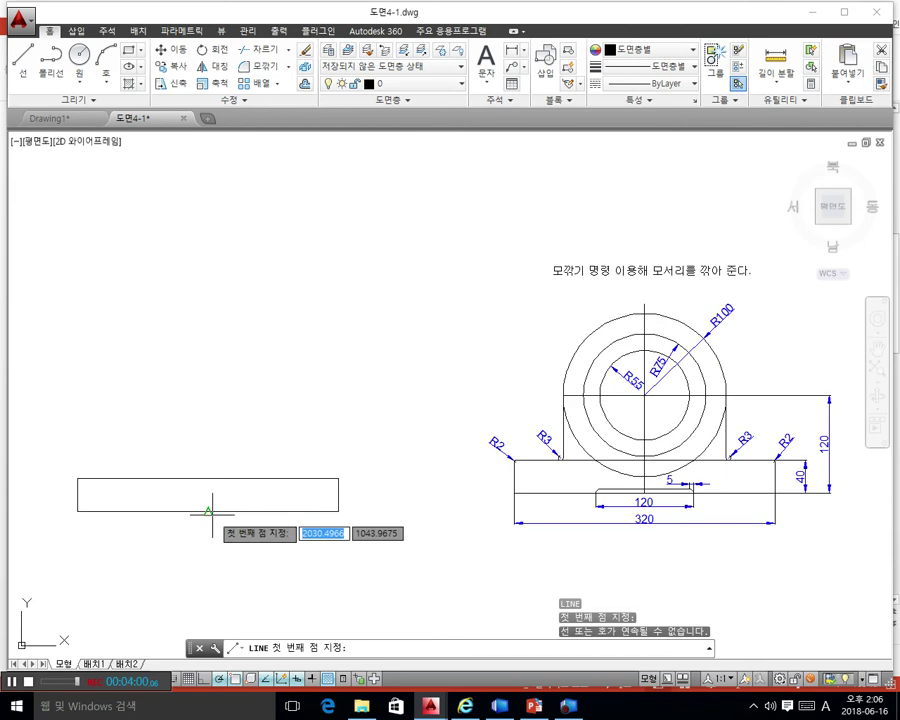
left_click(208, 510)
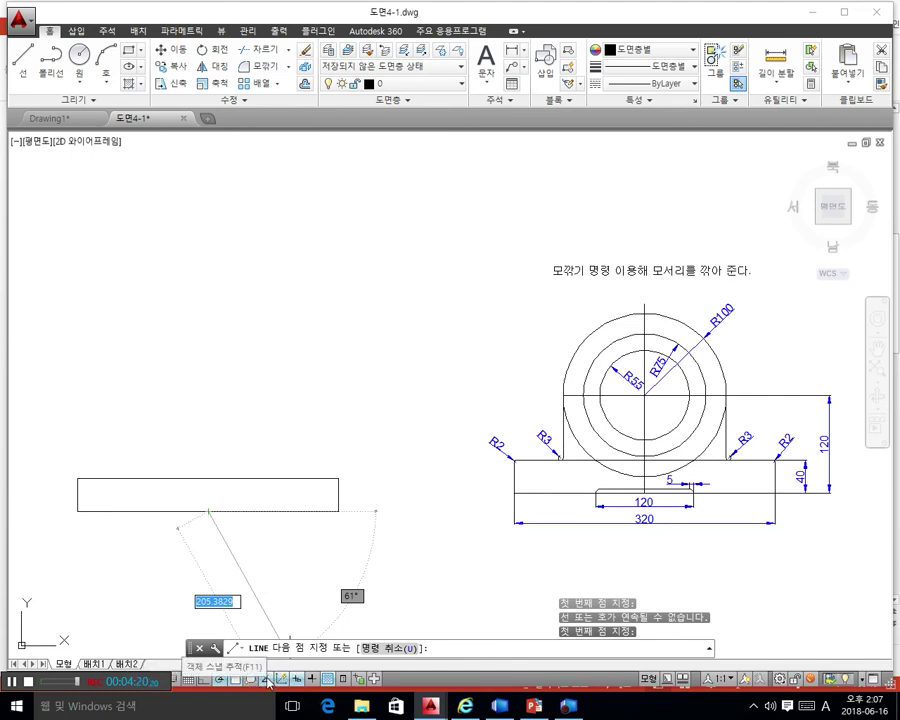
right_click(270, 681)
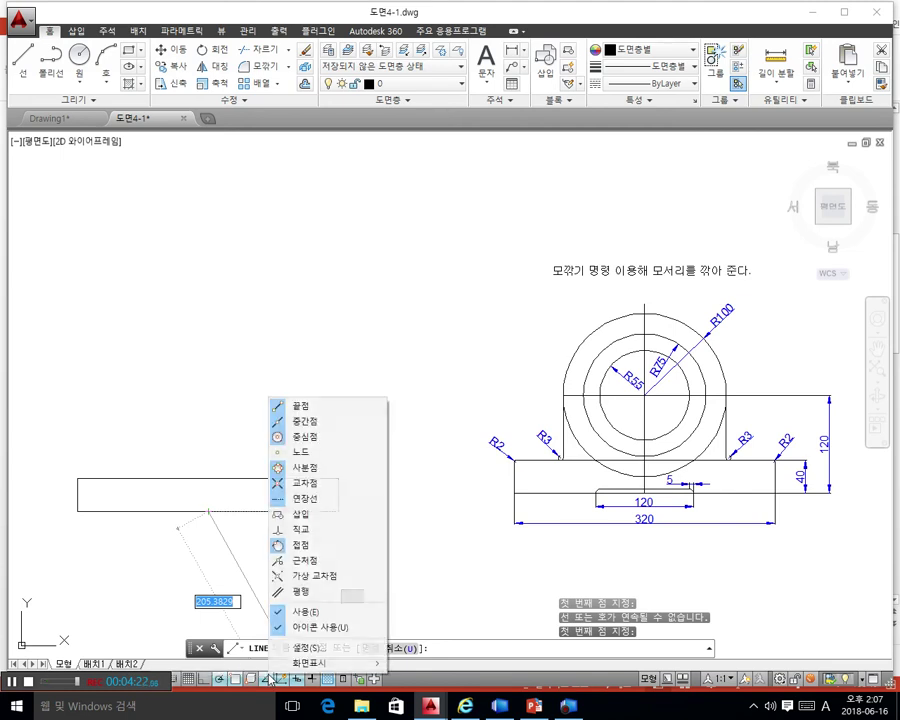
right_click(283, 683)
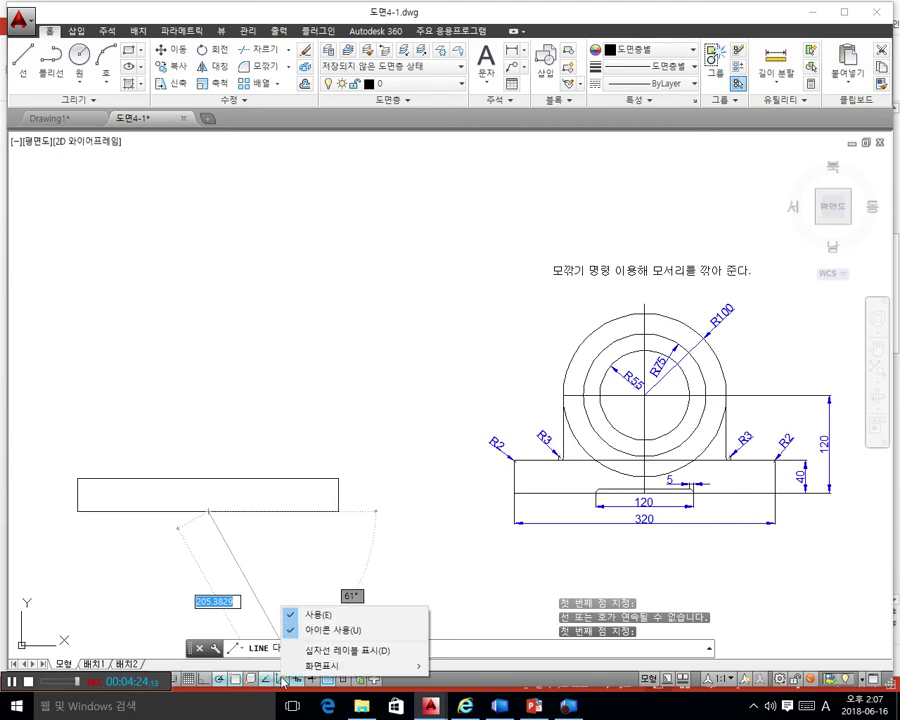
right_click(293, 684)
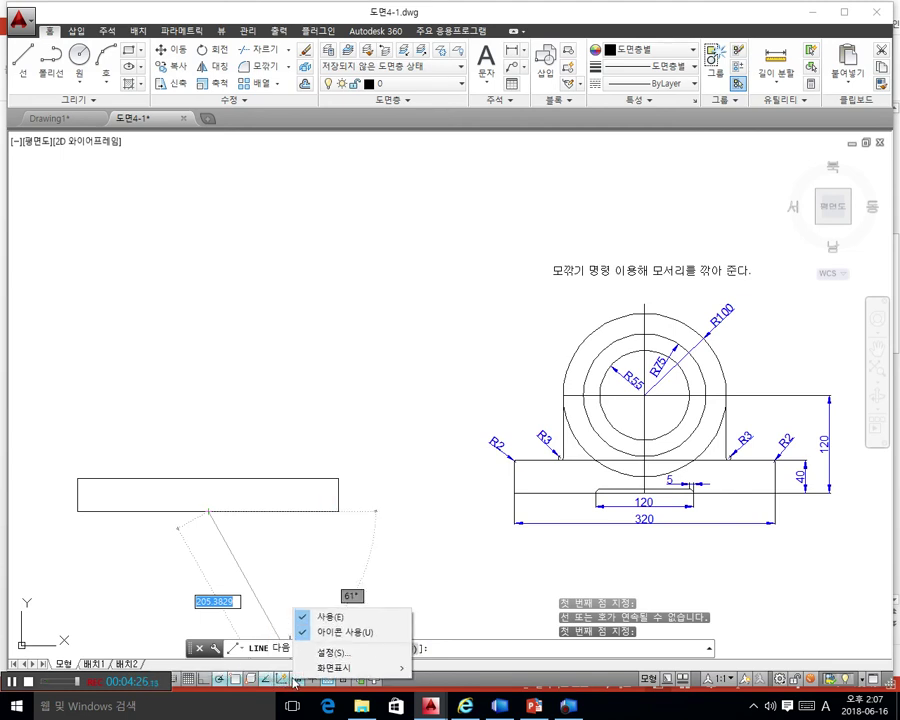
left_click(279, 536)
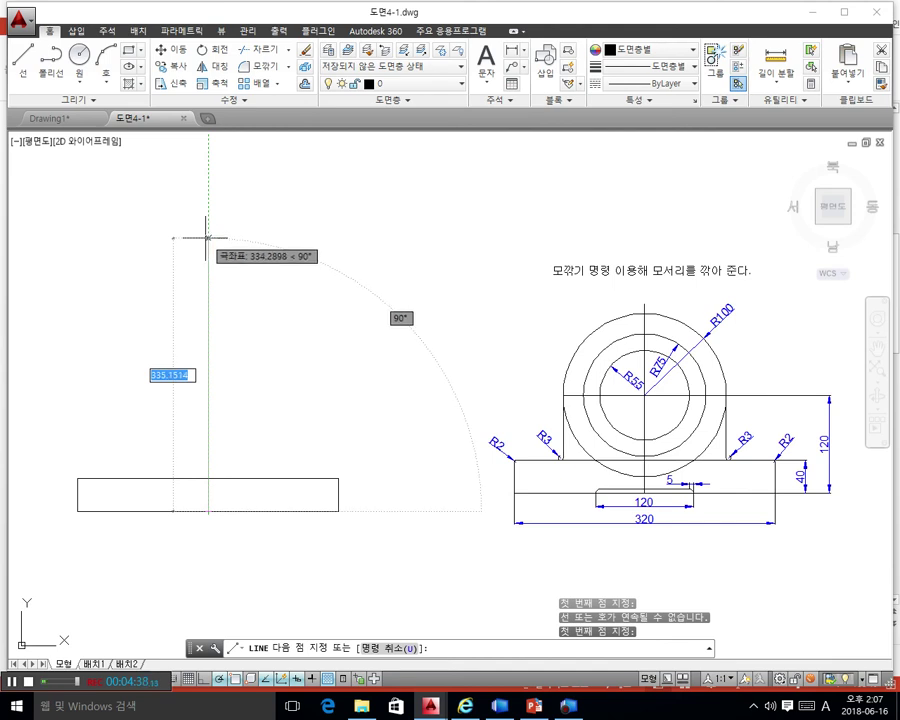
type("120")
key("Return")
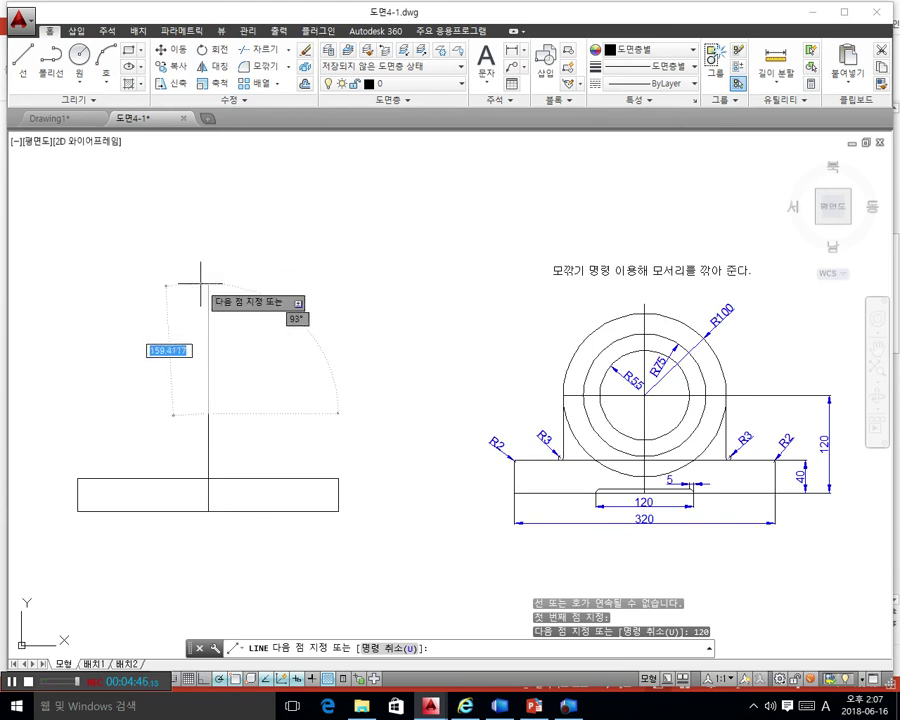
type("120")
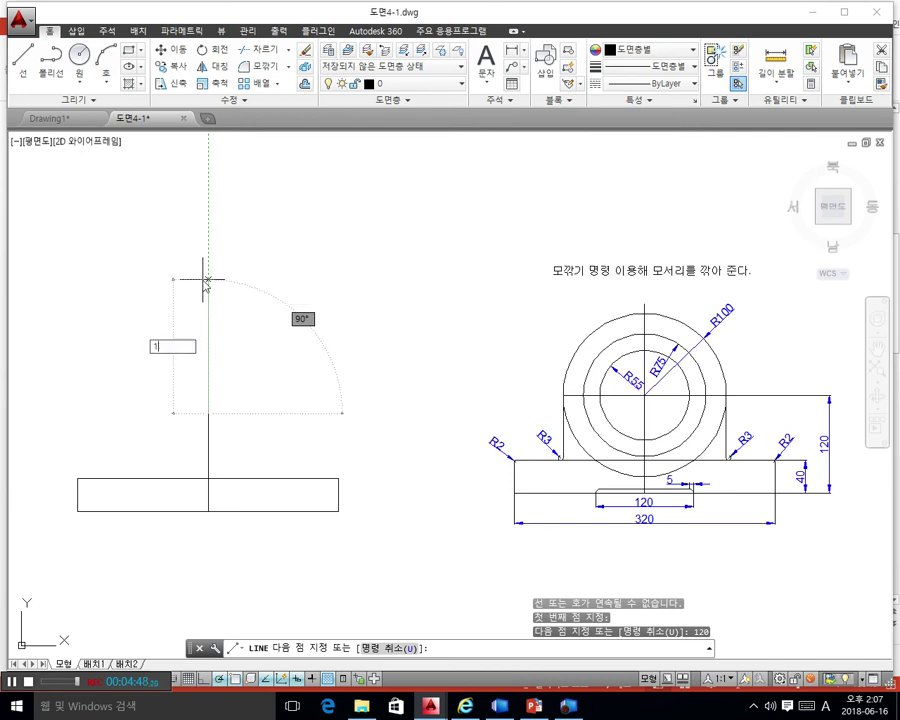
key("Return")
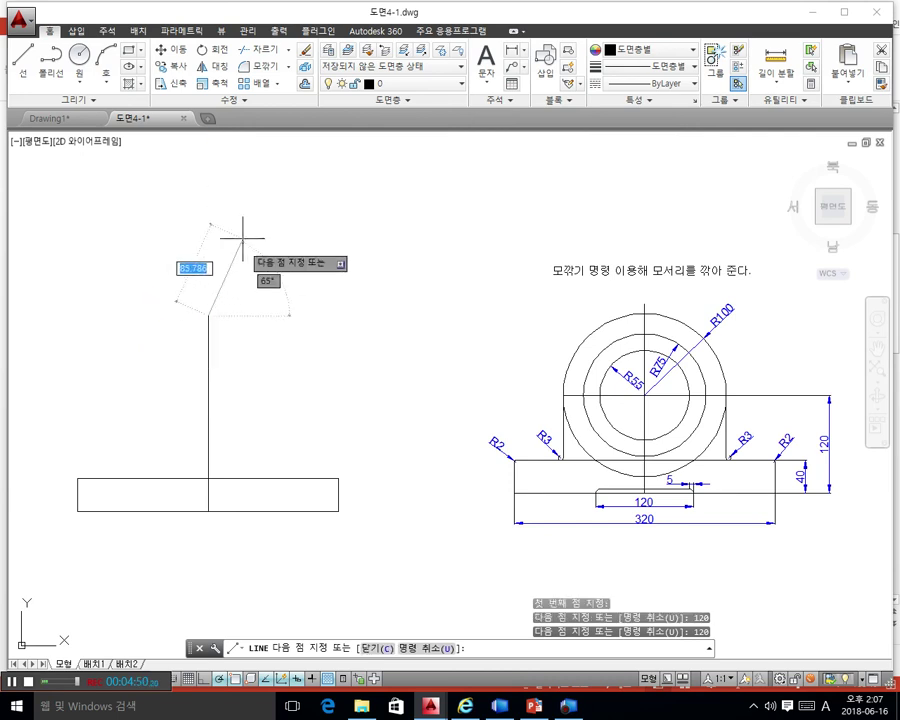
key("Escape")
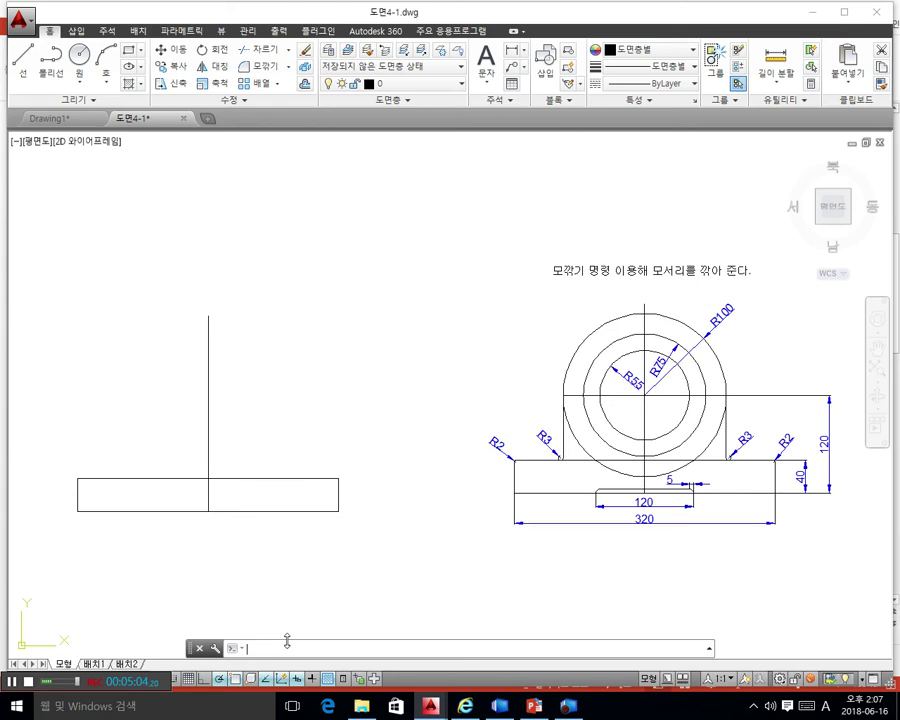
- Explode the 320 × 40 base rectangle with EXPLODE into separate lines
type("exp")
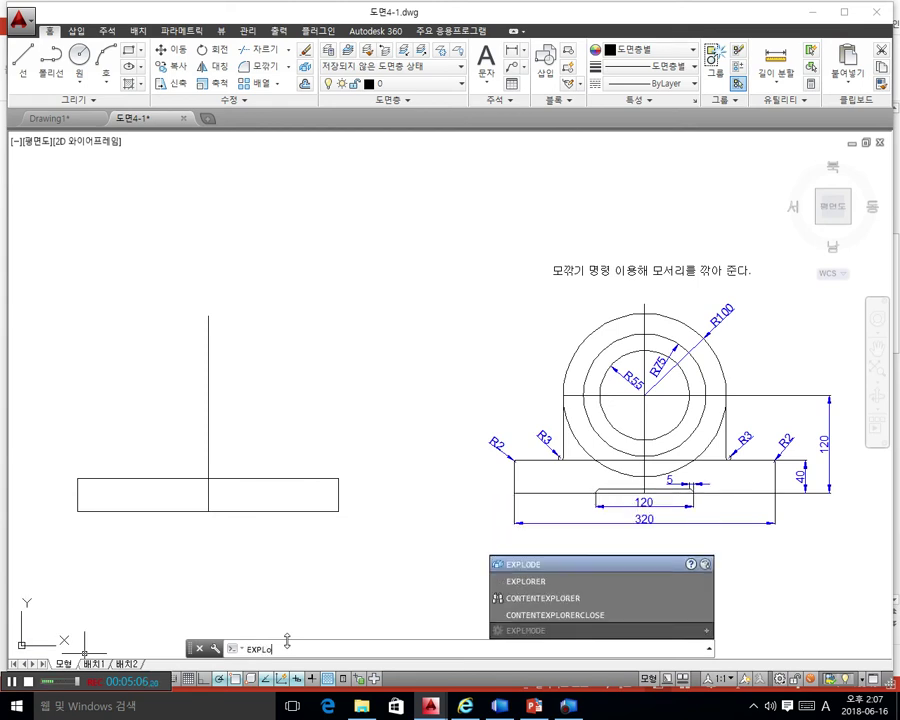
type("lode")
key("Return")
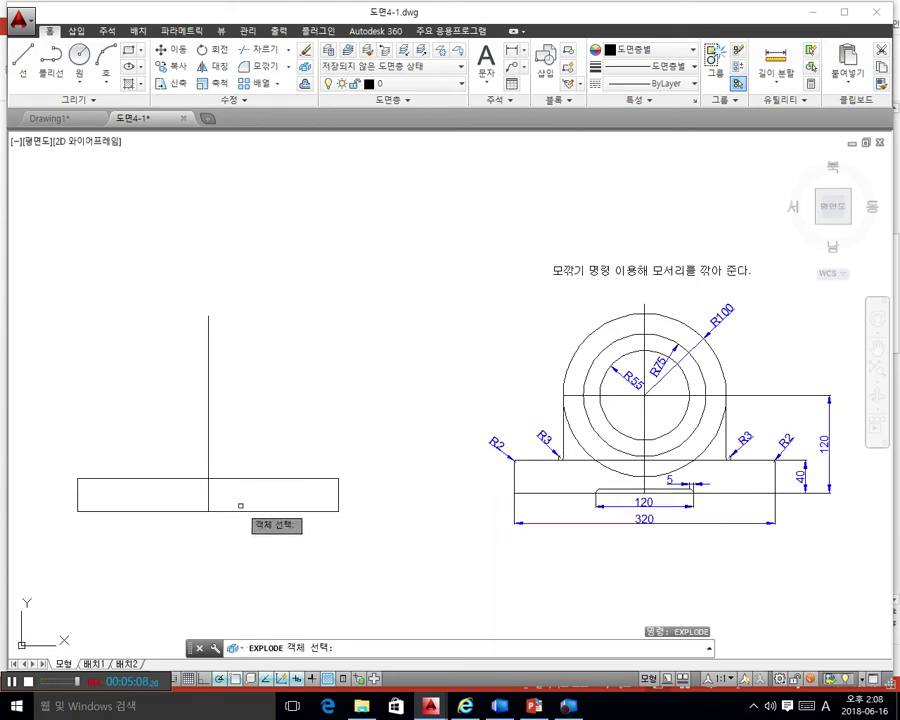
left_click(241, 481)
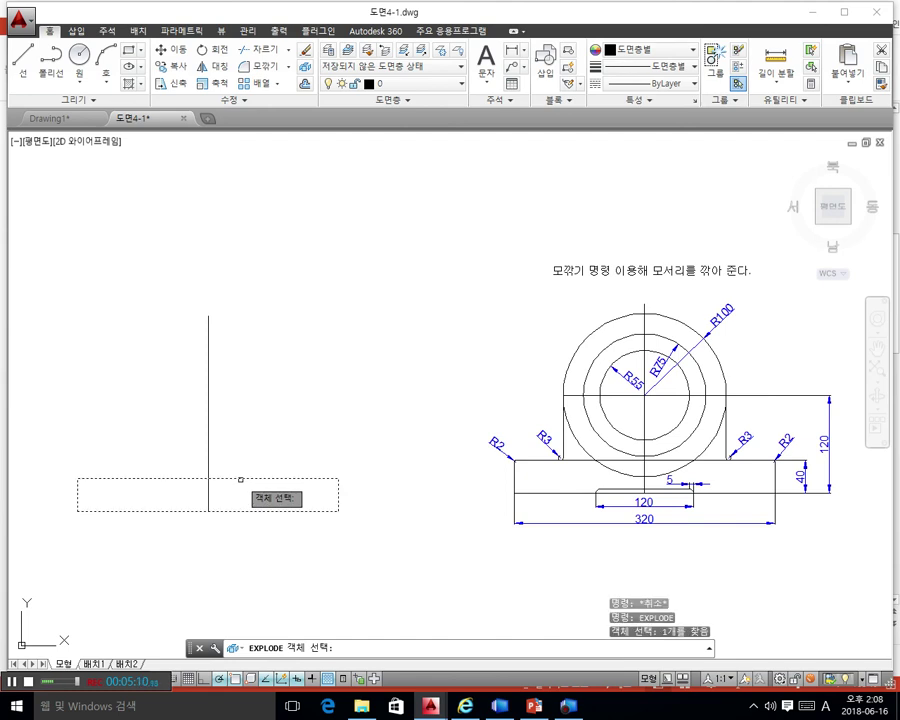
key("Return")
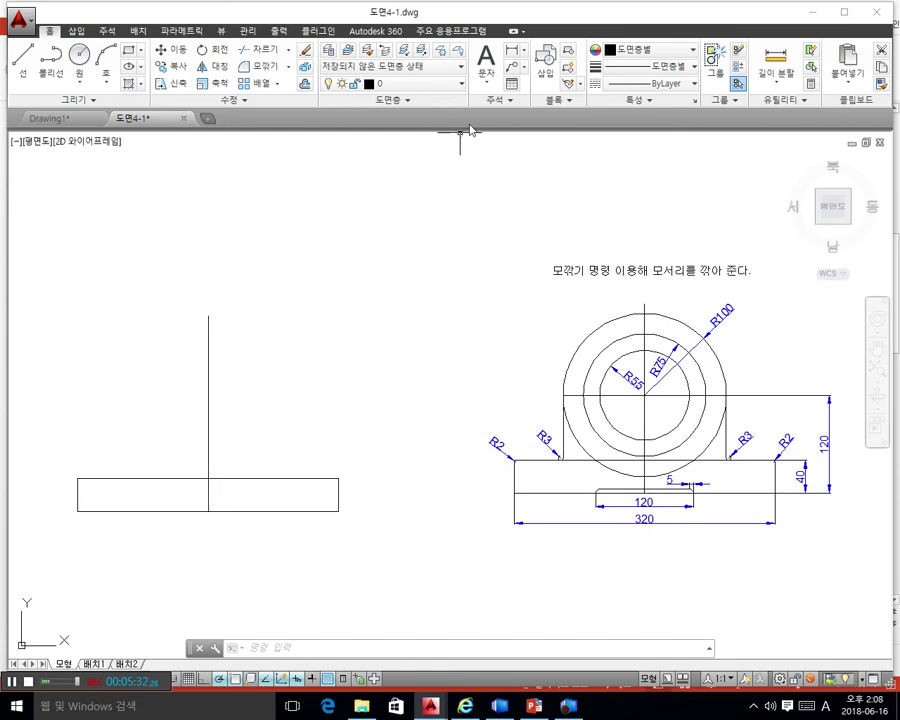
- Dimension the centre line's bottom to its 120 mark, placing the 120 label right of the plate
left_click(512, 49)
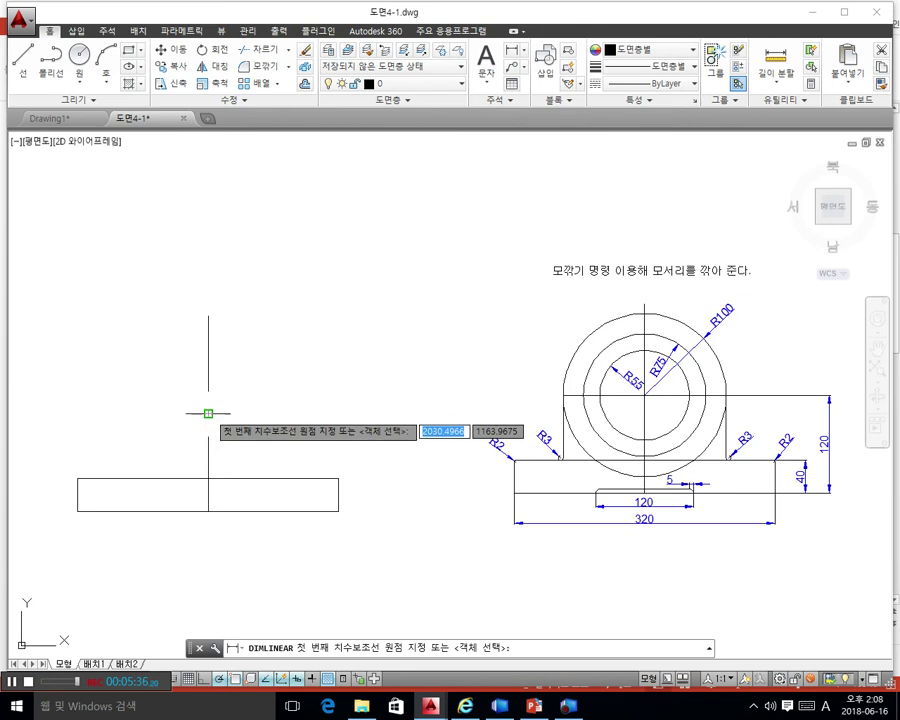
left_click(208, 479)
left_click(208, 510)
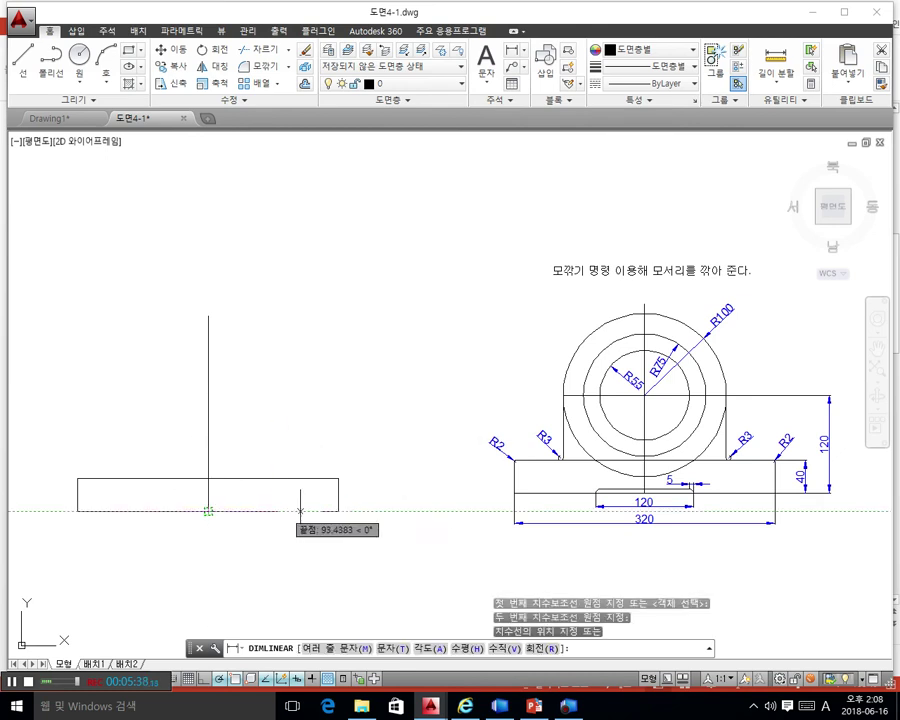
left_click(418, 500)
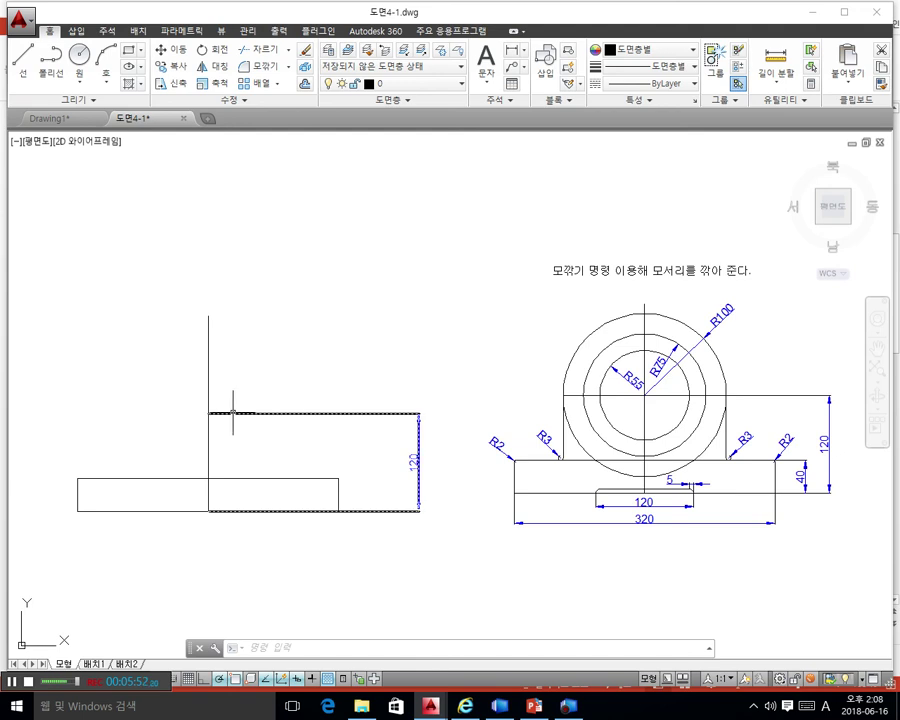
- Draw 100-unit horizontal lines to the right and left of the centre line's 120 mark
type("l")
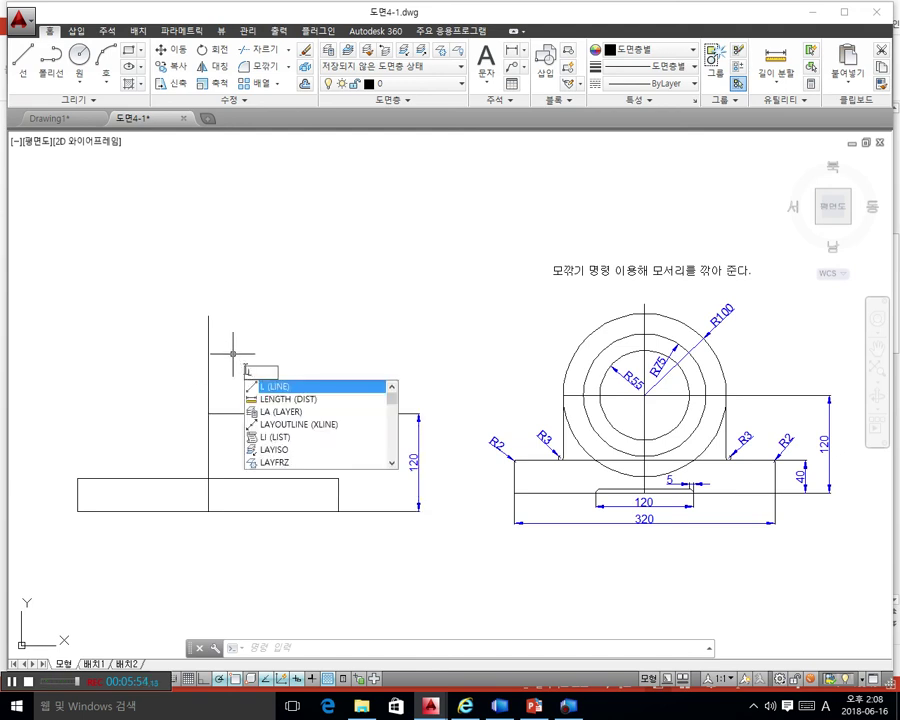
key("Return")
left_click(208, 413)
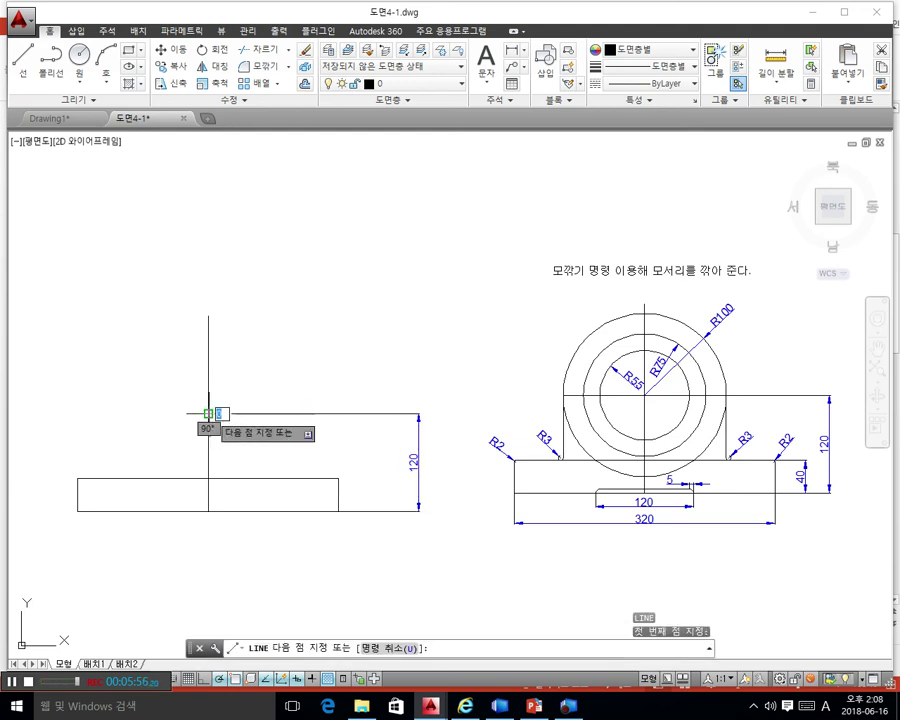
type("100")
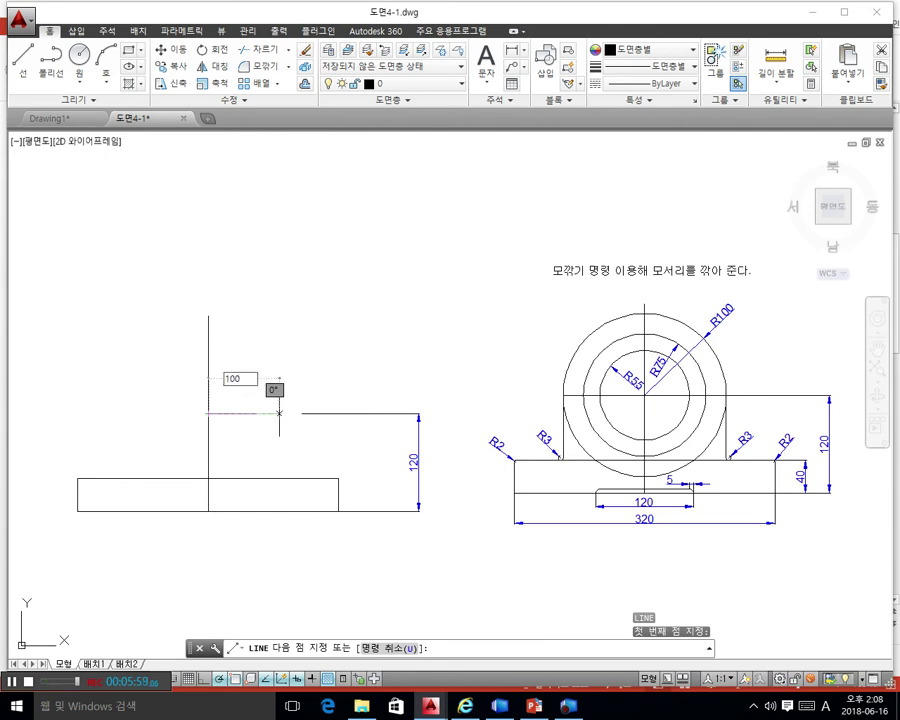
key("Return")
key("Escape")
type("l")
key("Return")
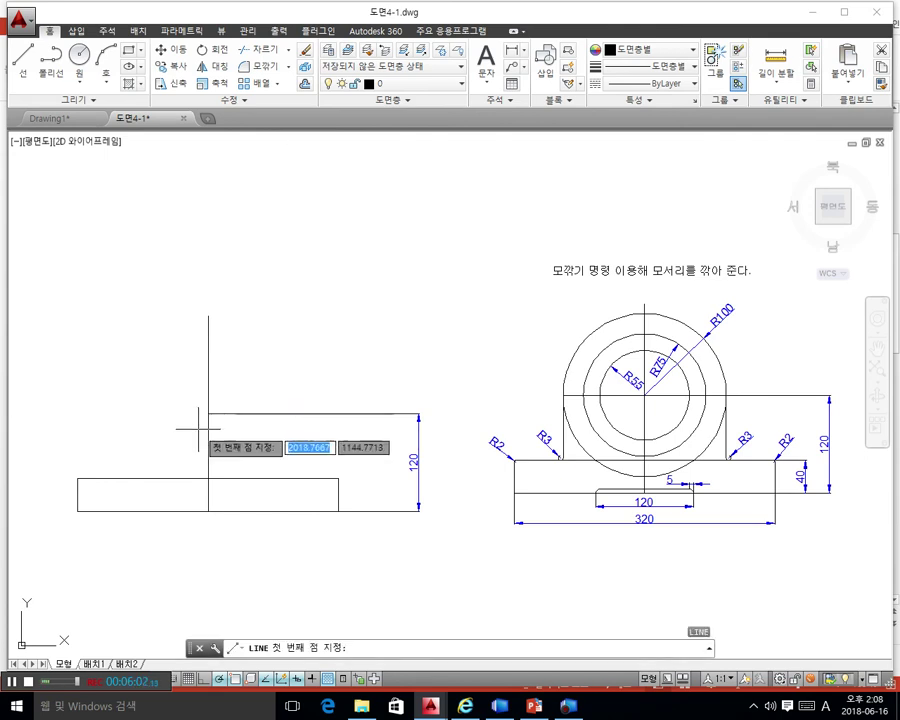
left_click(208, 413)
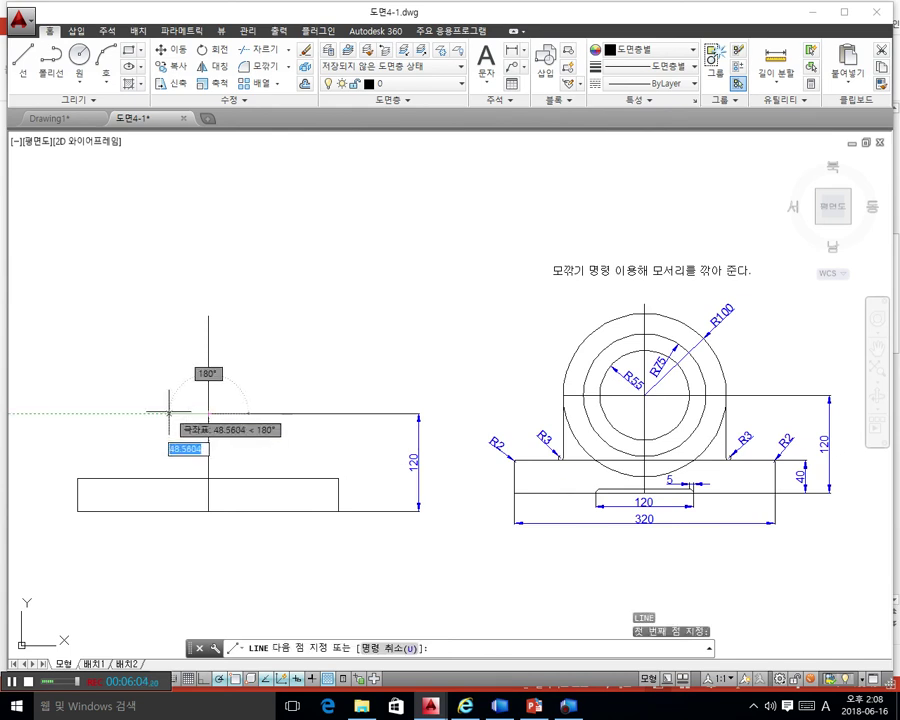
type("100")
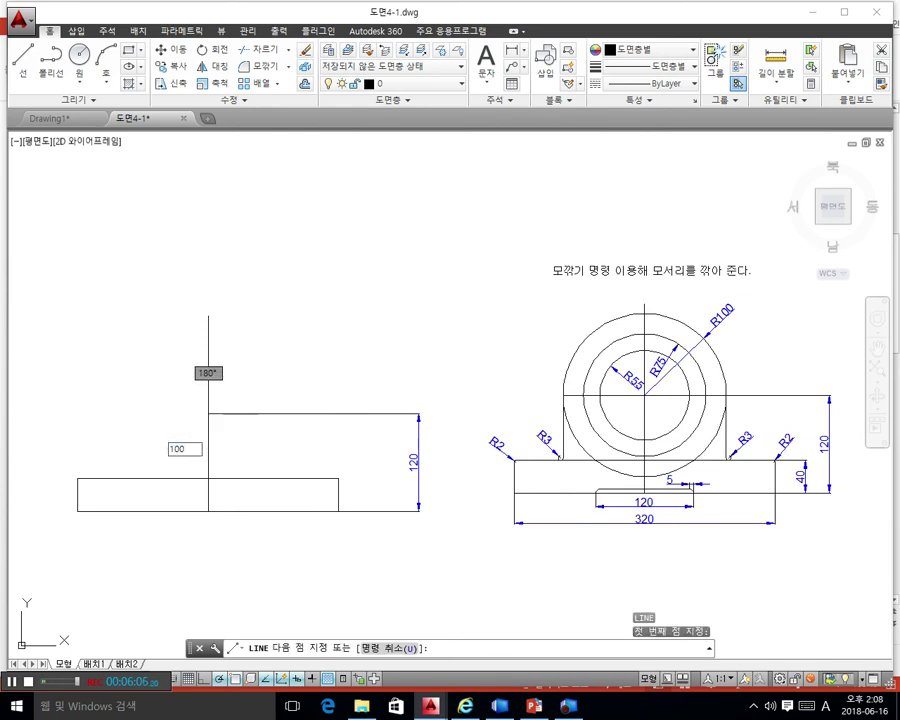
key("Return")
- Delete a stray horizontal line piece and draw an R55 circle centred at the 120 mark
key("Escape")
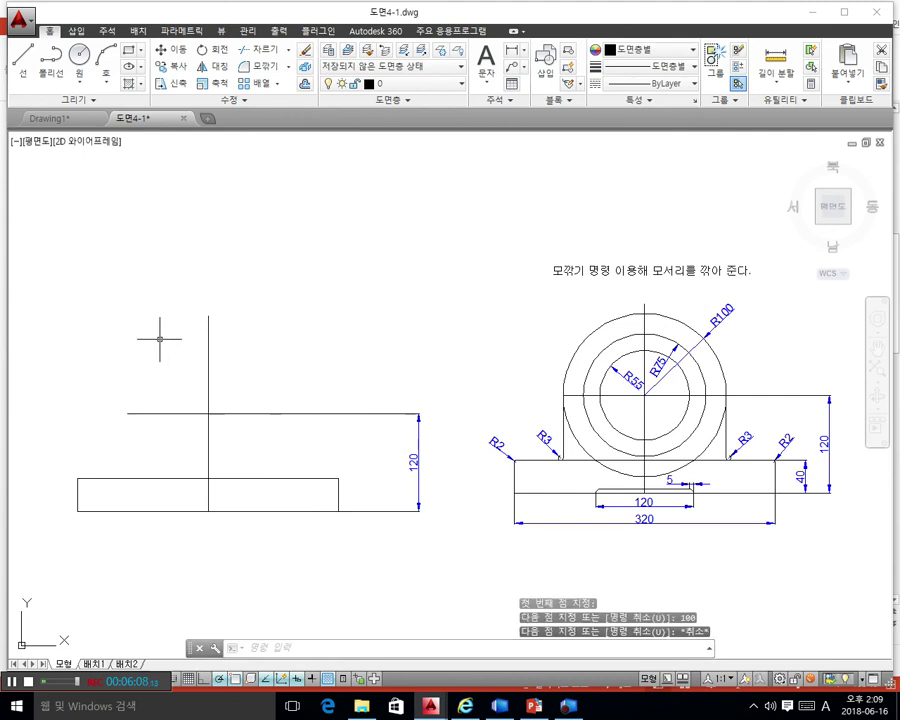
key("Escape")
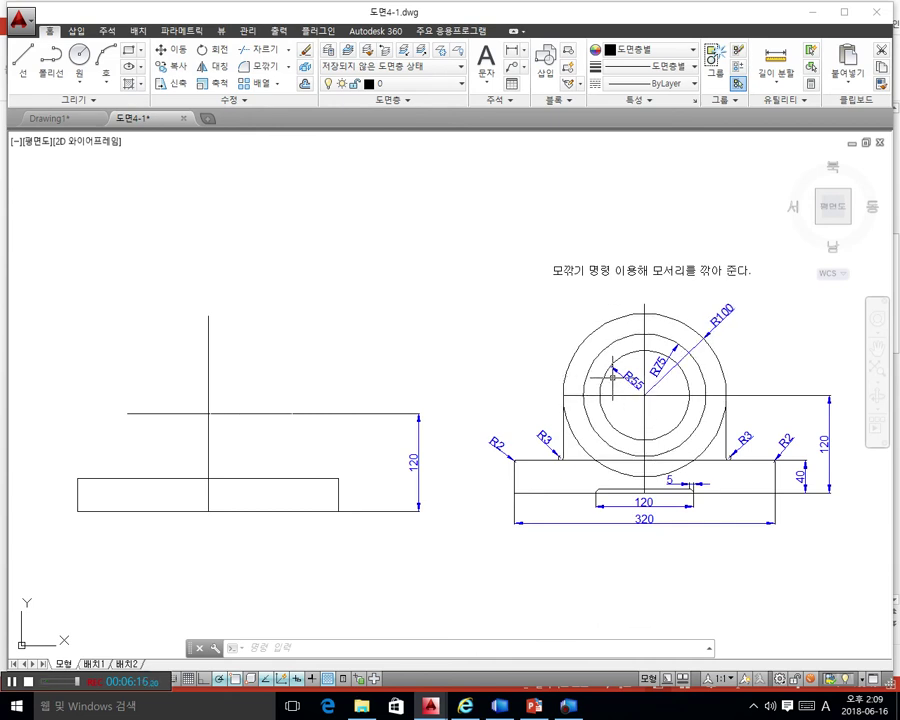
left_click(276, 411)
type("c")
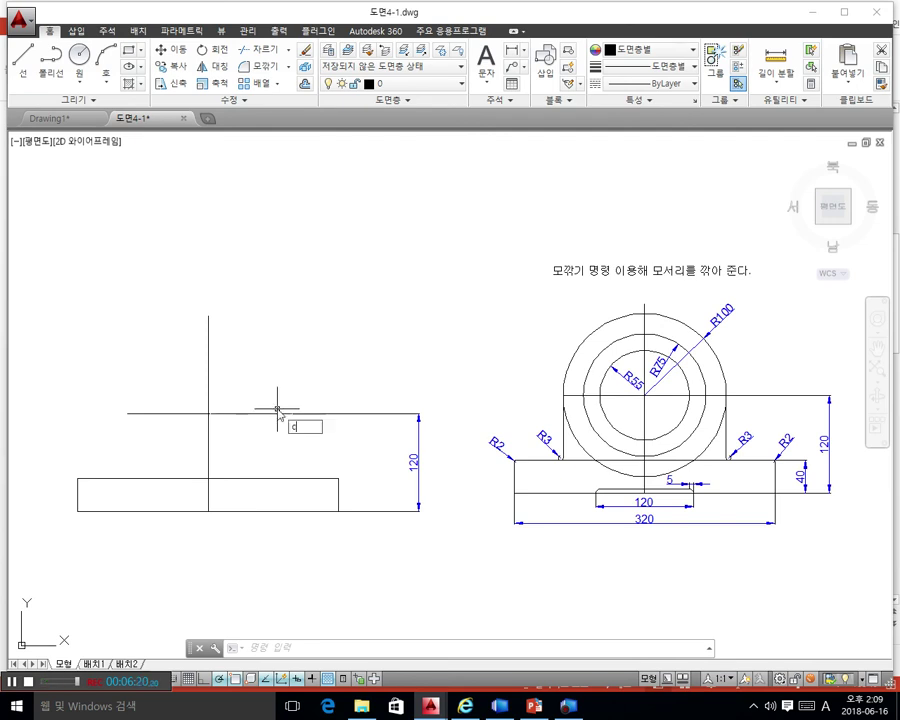
key("Return")
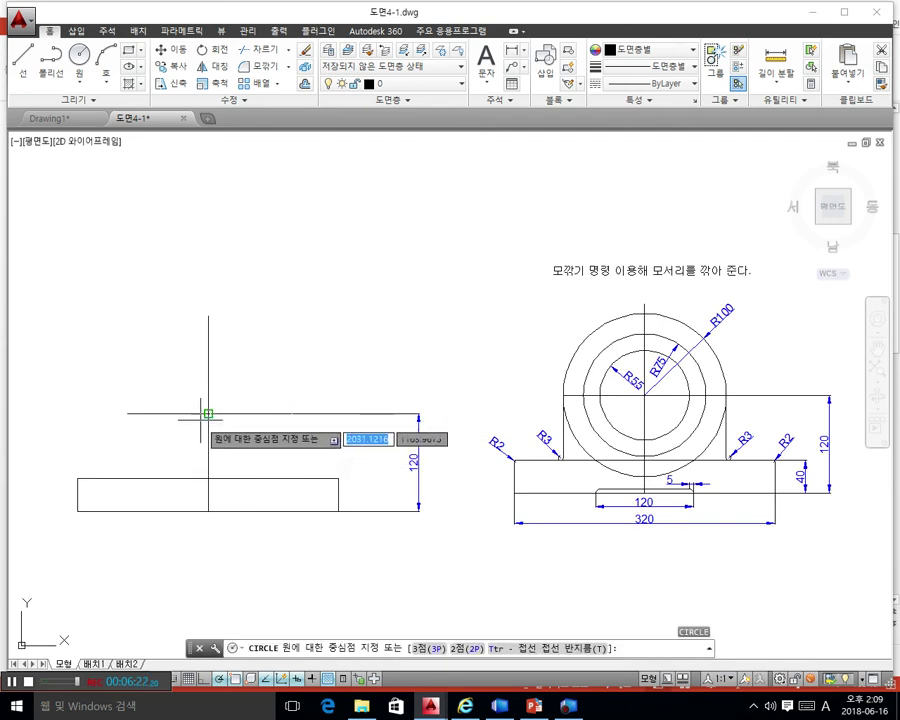
left_click(208, 413)
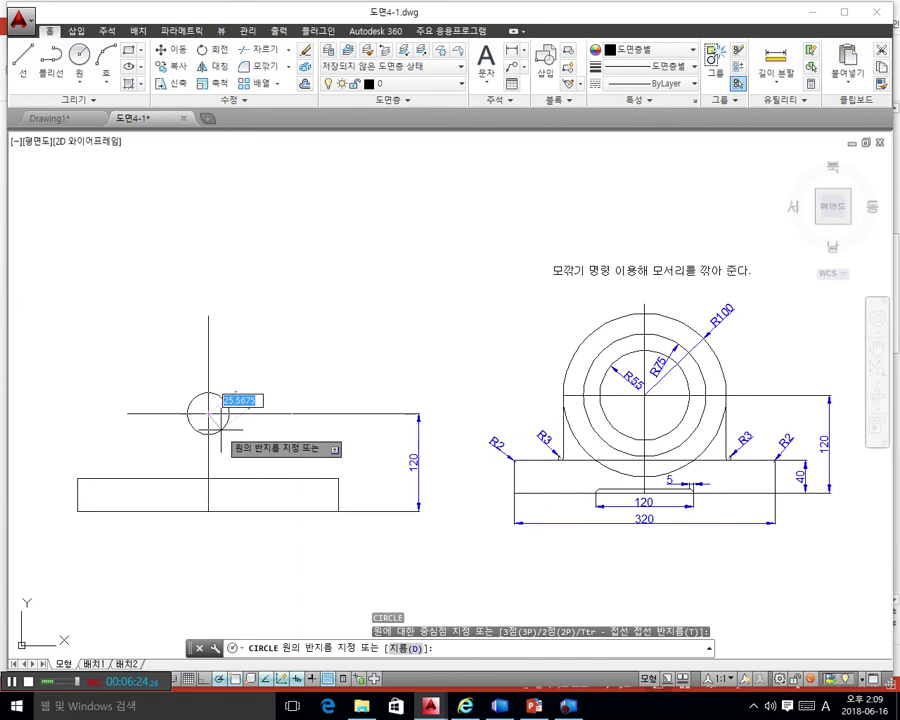
type("55")
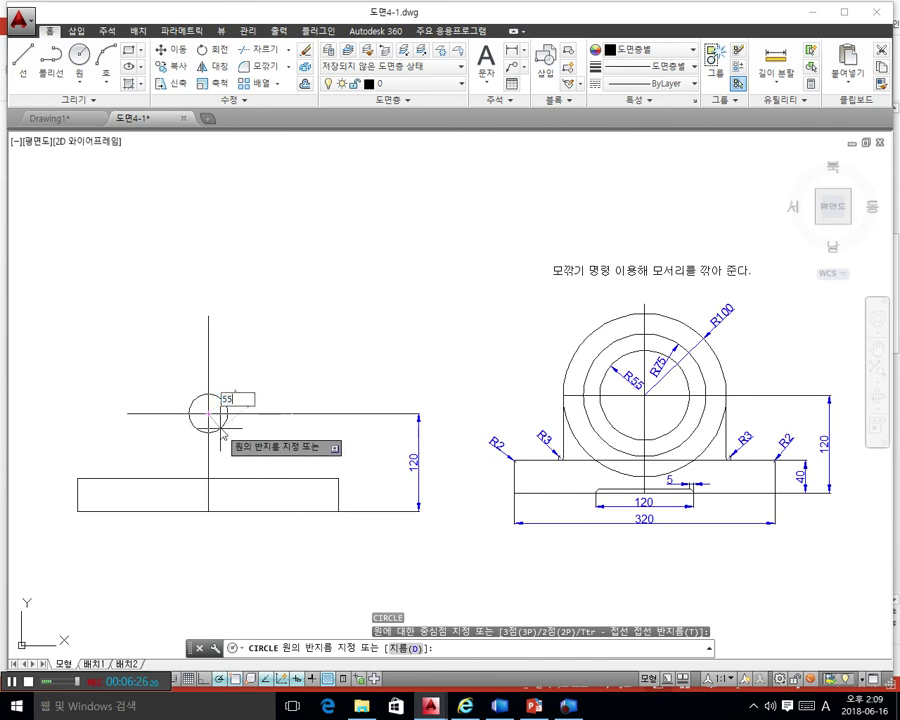
key("Return")
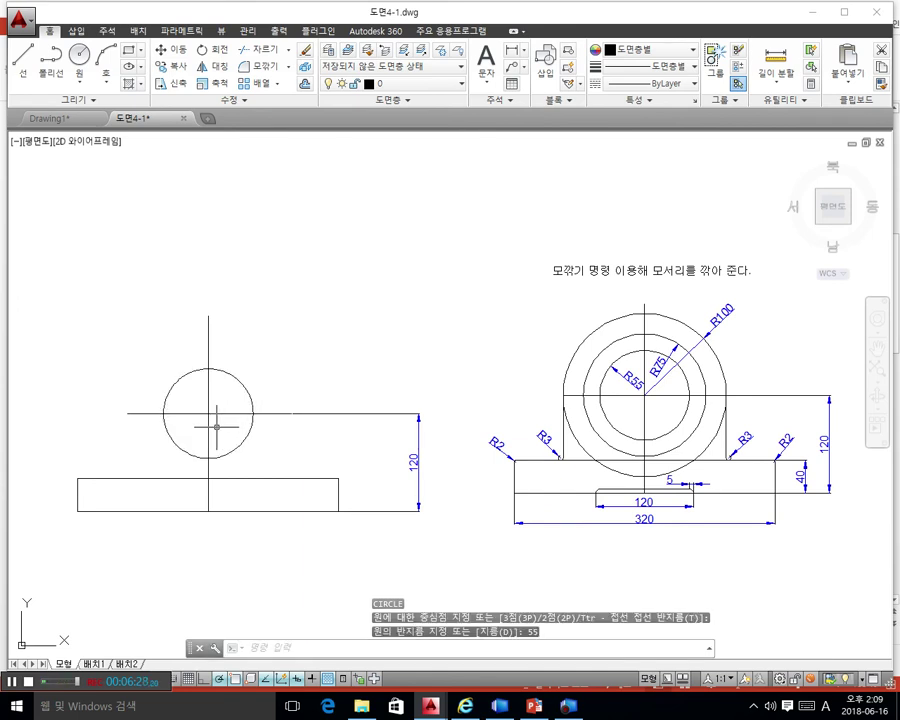
- Add concentric circles of radius 75 and 100 around the same centre
type("c")
key("Return")
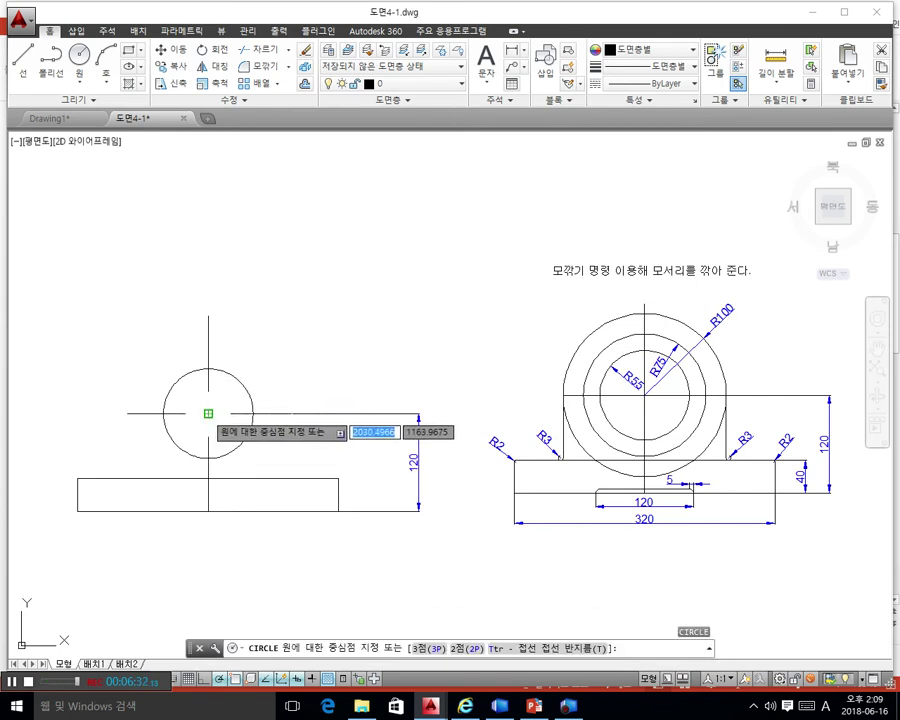
left_click(208, 412)
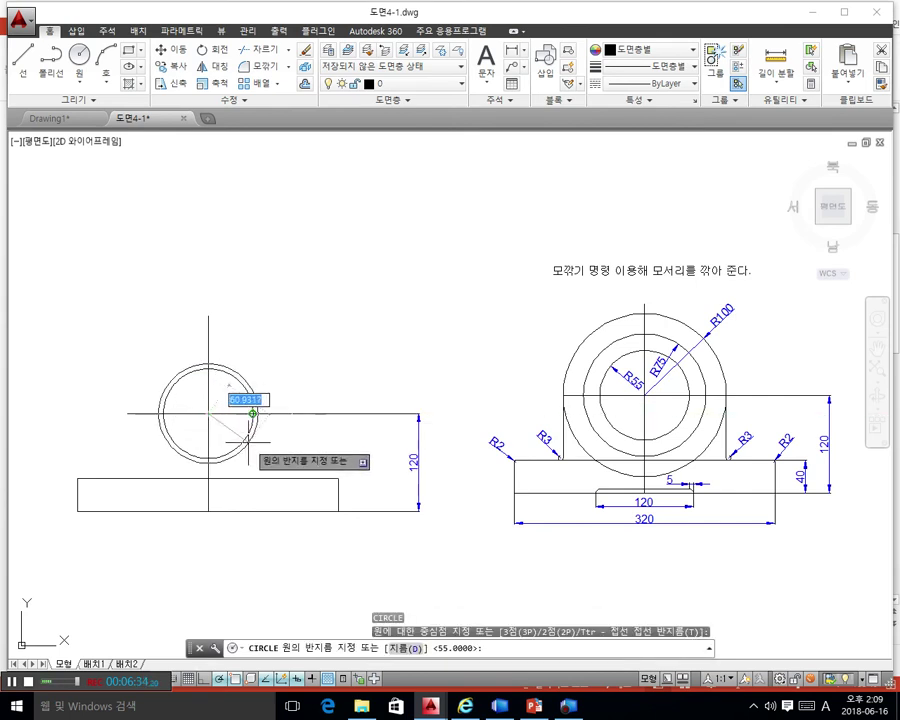
type("75")
key("Return")
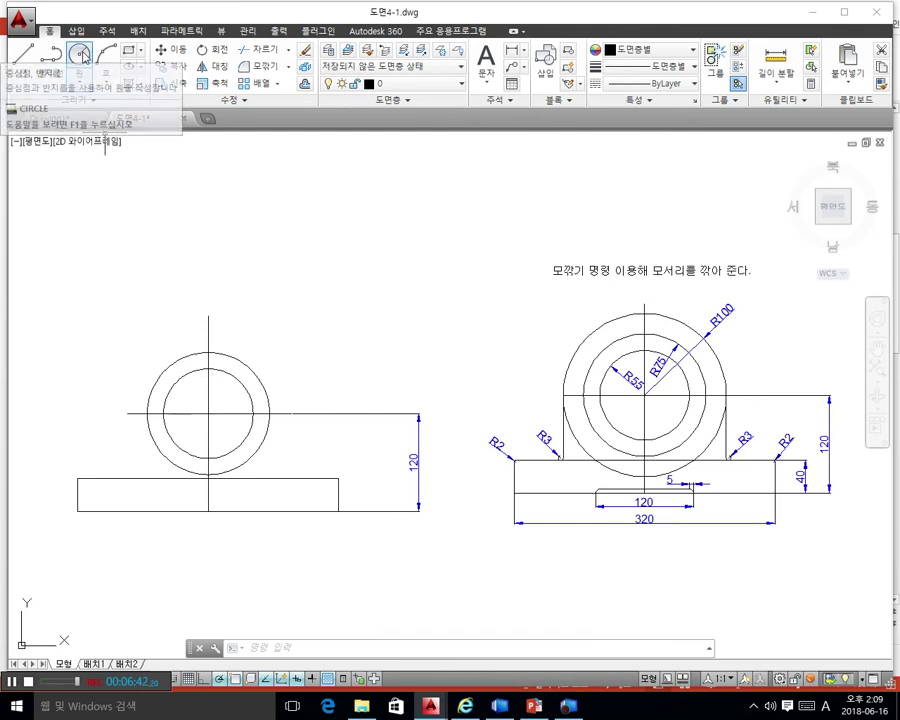
left_click(80, 57)
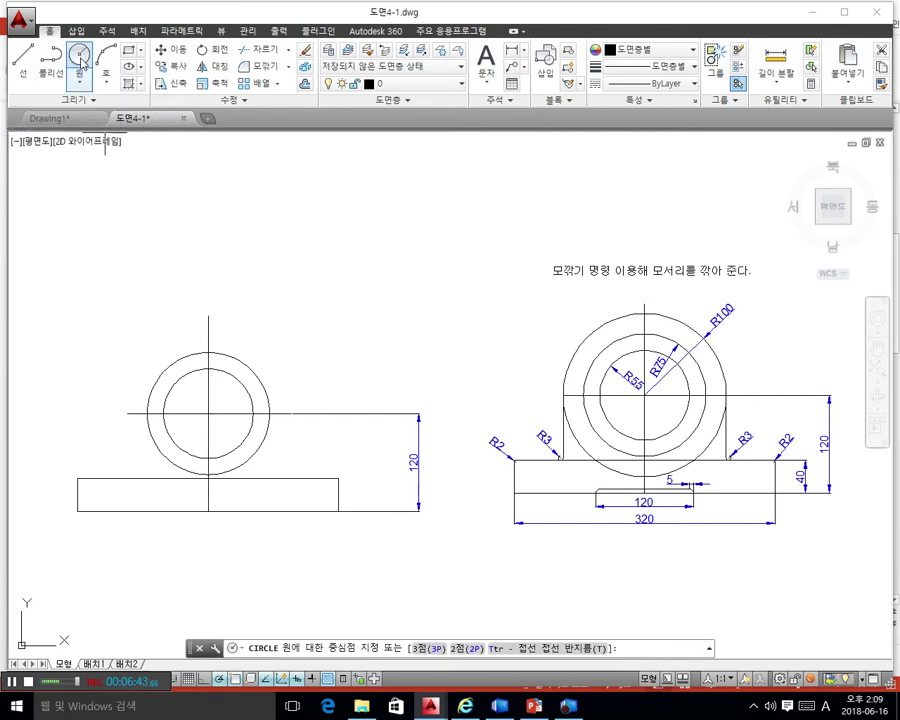
left_click(208, 413)
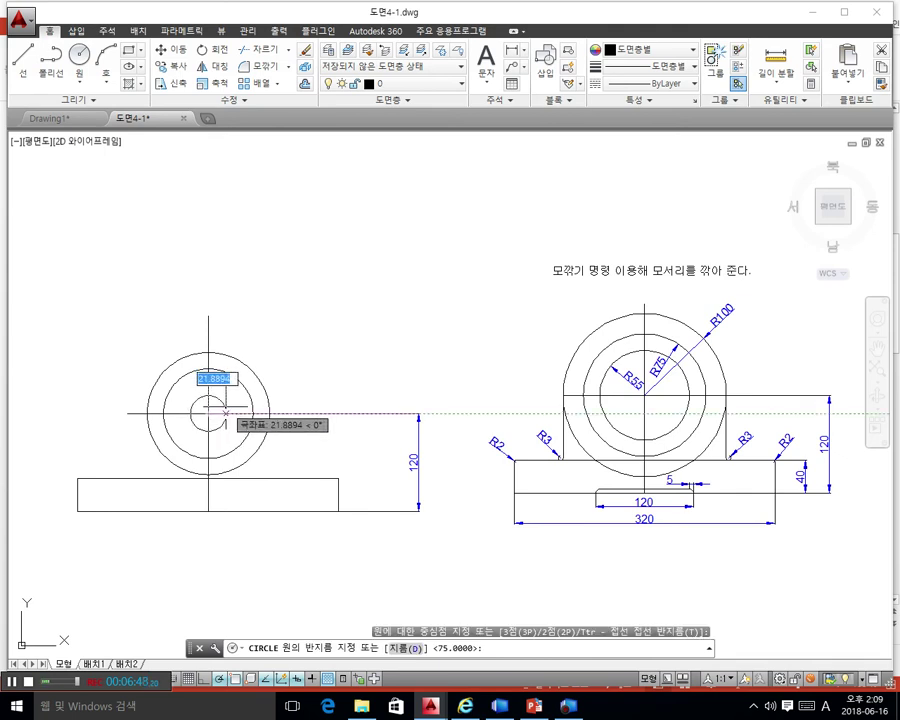
type("100")
key("Return")
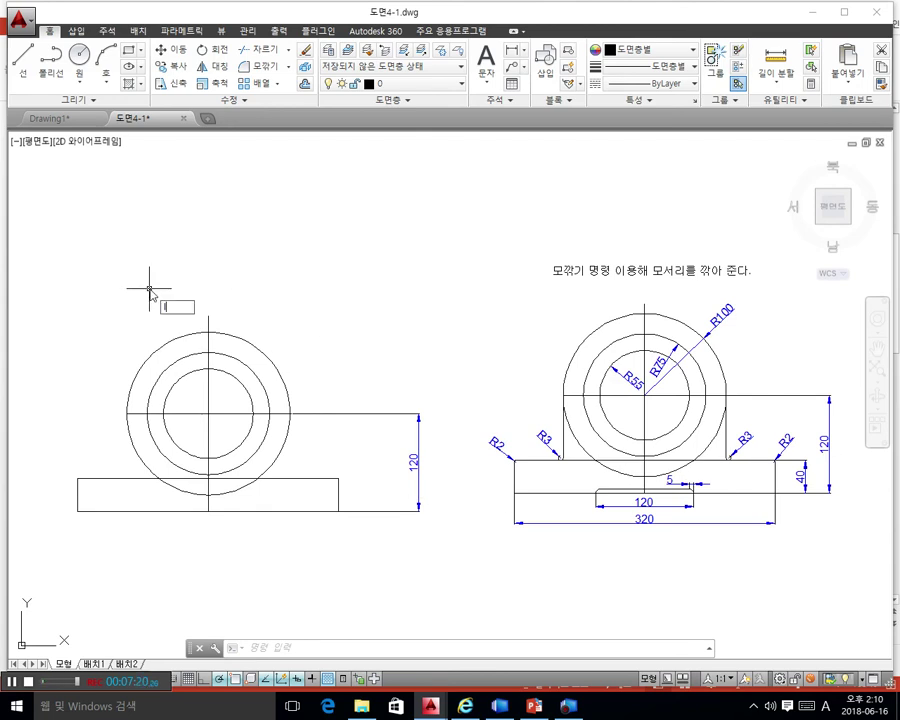
type("L")
- Draw the left vertical line from the R100 circle's left edge down to the base top
key("Return")
left_click(127, 412)
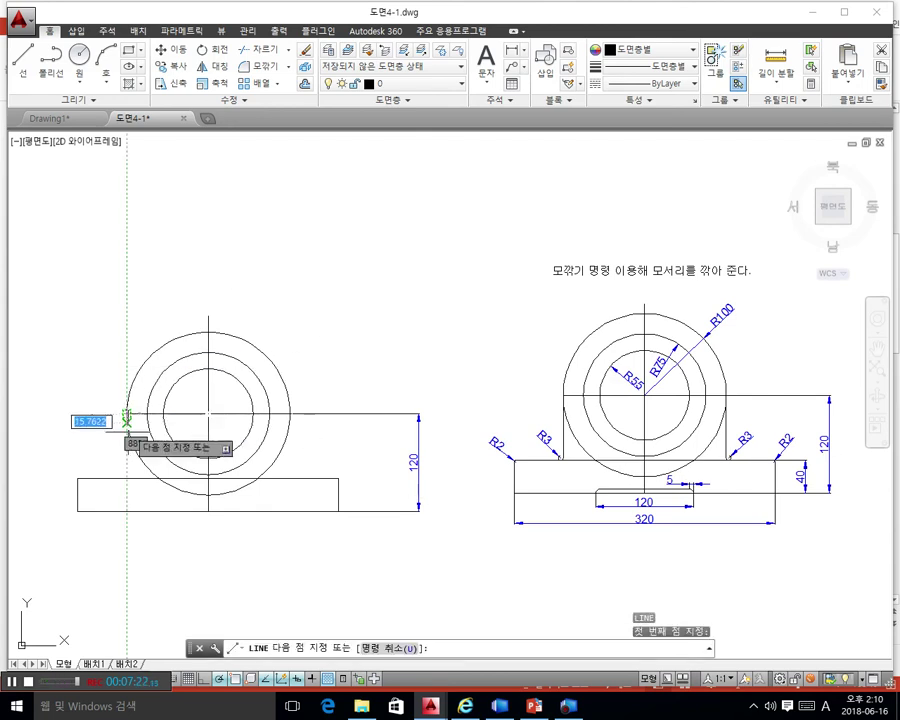
left_click(127, 479)
left_click(127, 479)
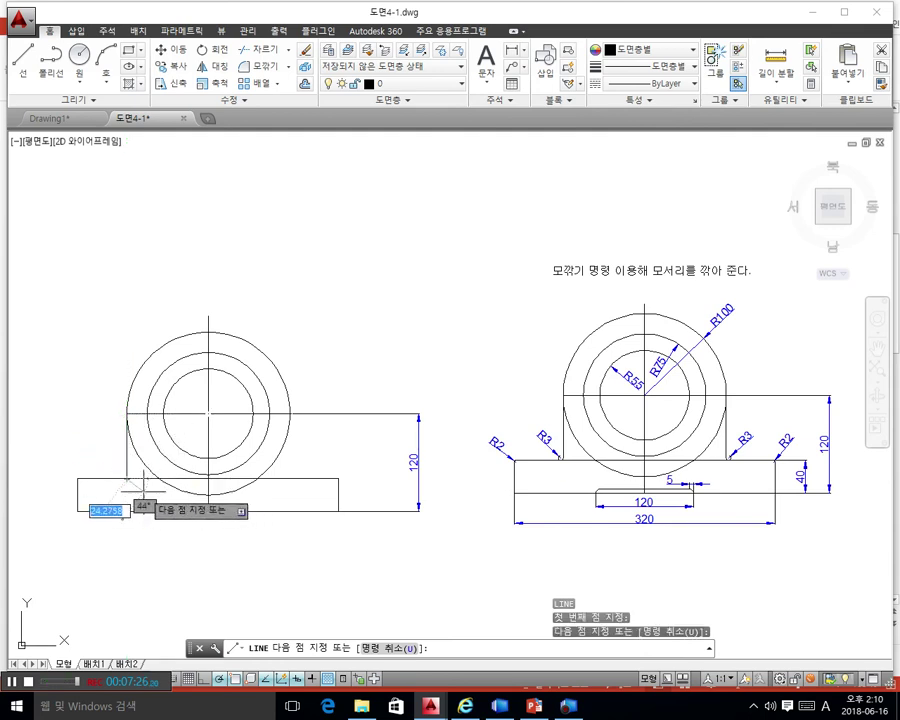
key("Escape")
key("Escape")
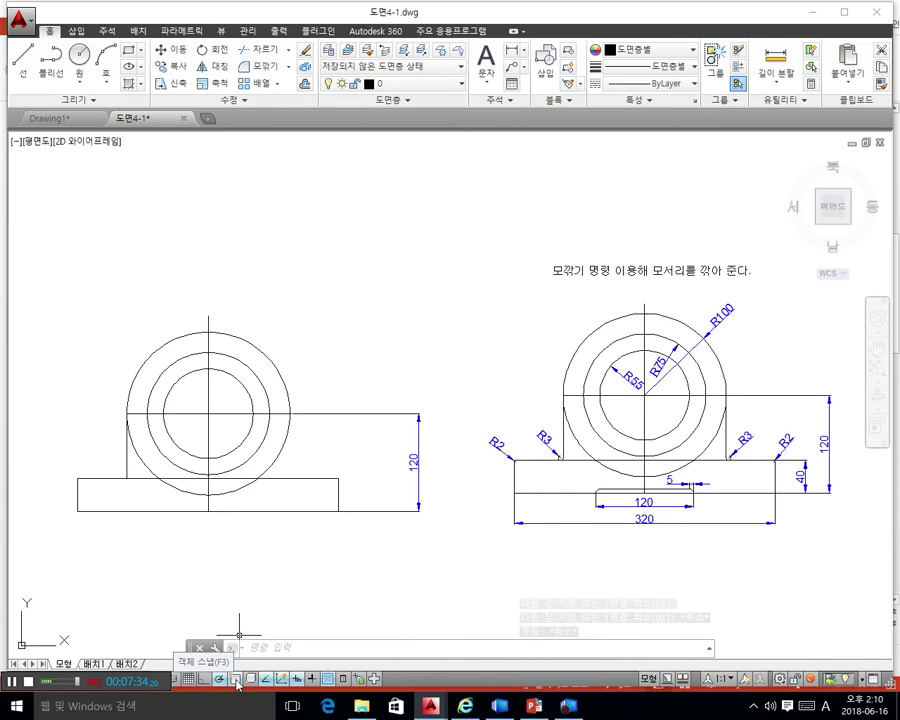
- Enable Quadrant snap and draw the matching right vertical line from the circle to the base
right_click(237, 685)
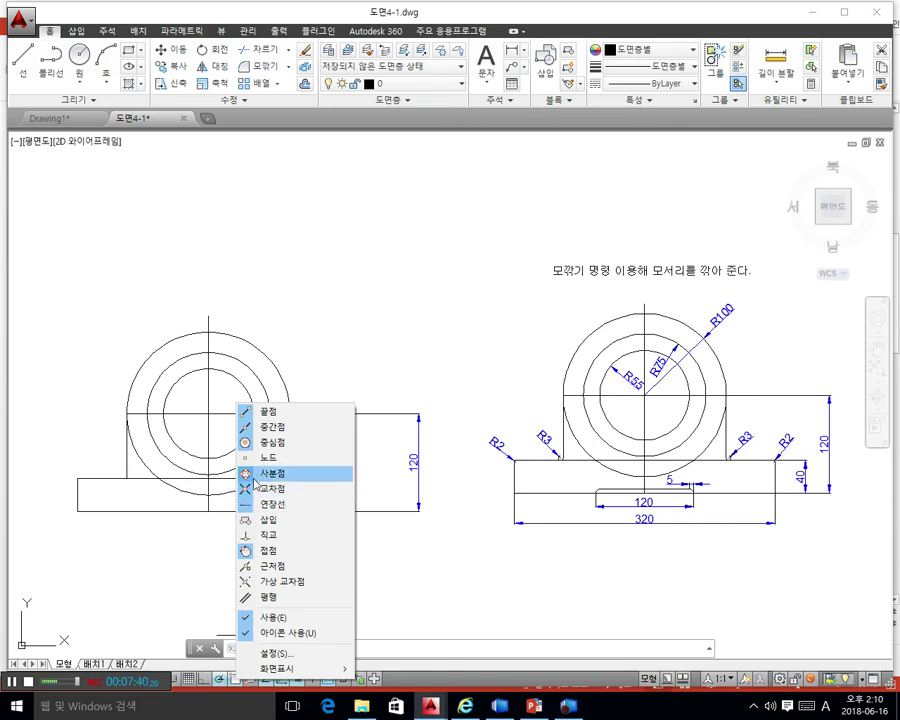
left_click(402, 566)
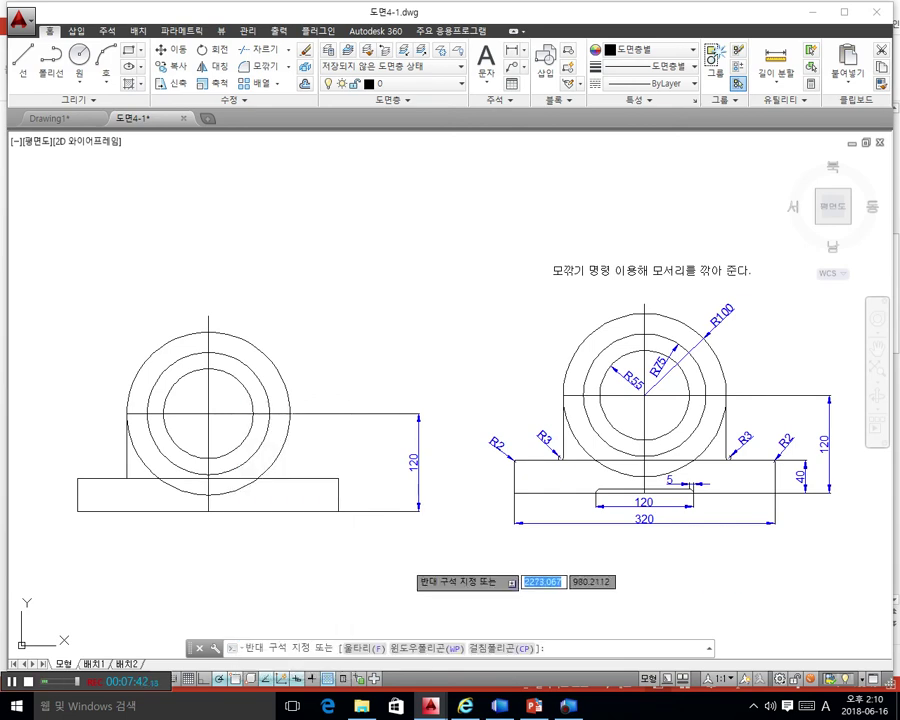
key("Escape")
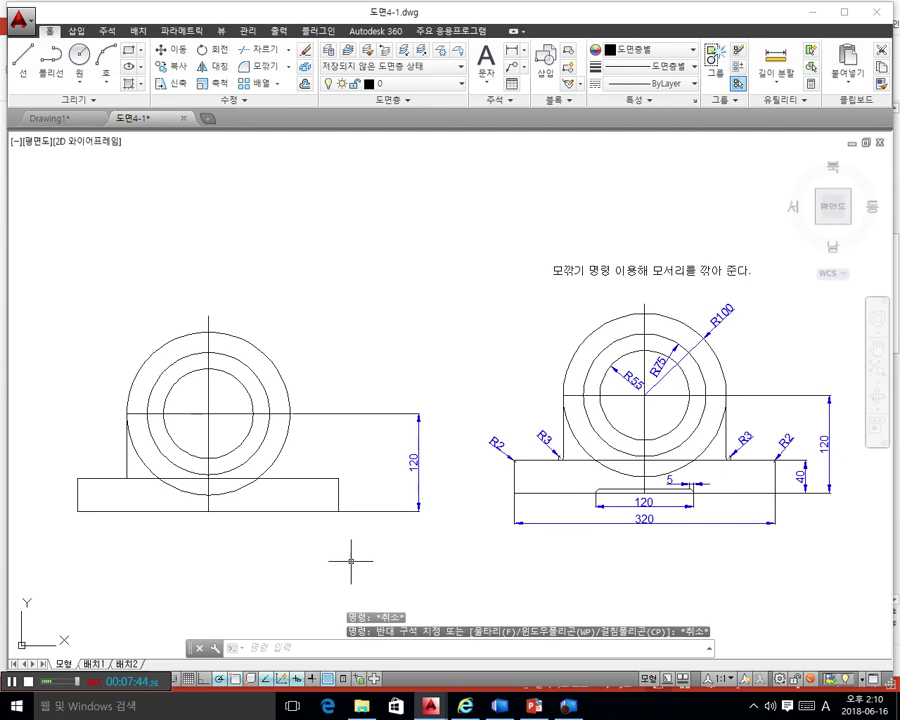
type("l")
key("Return")
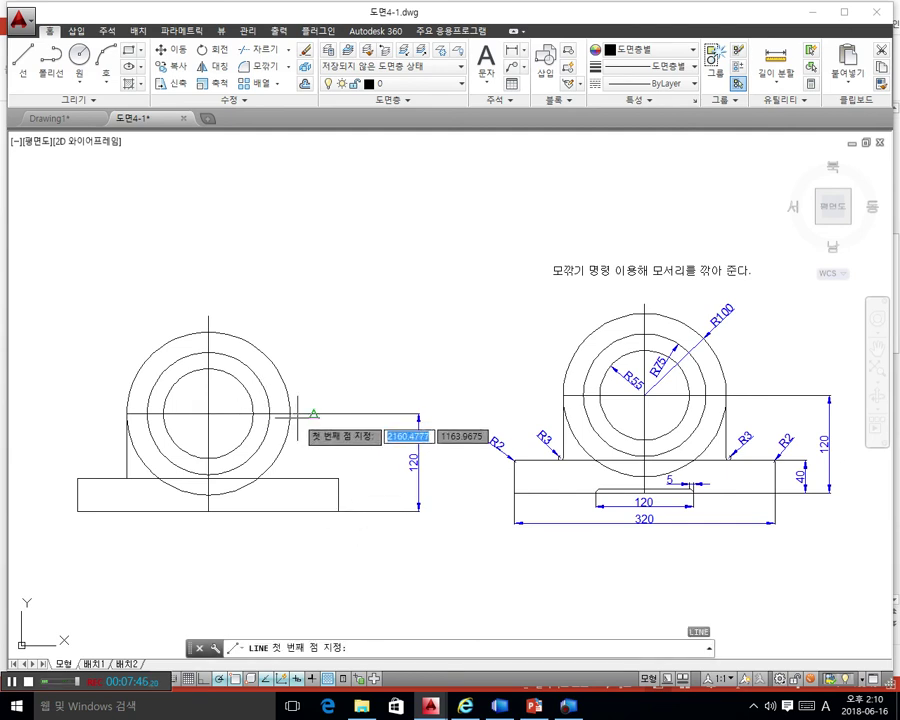
left_click(289, 412)
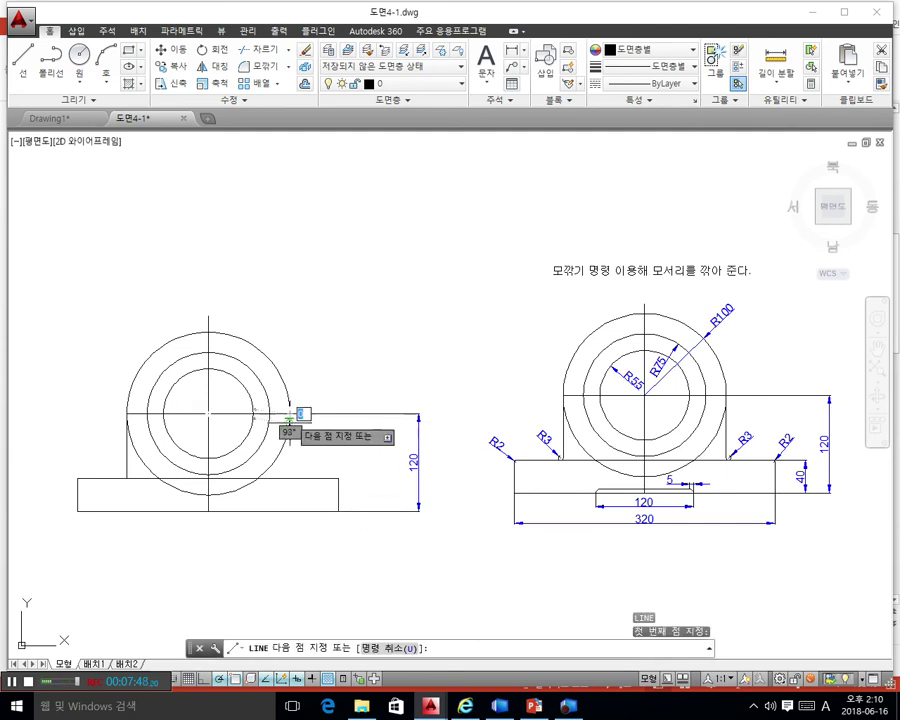
left_click(289, 479)
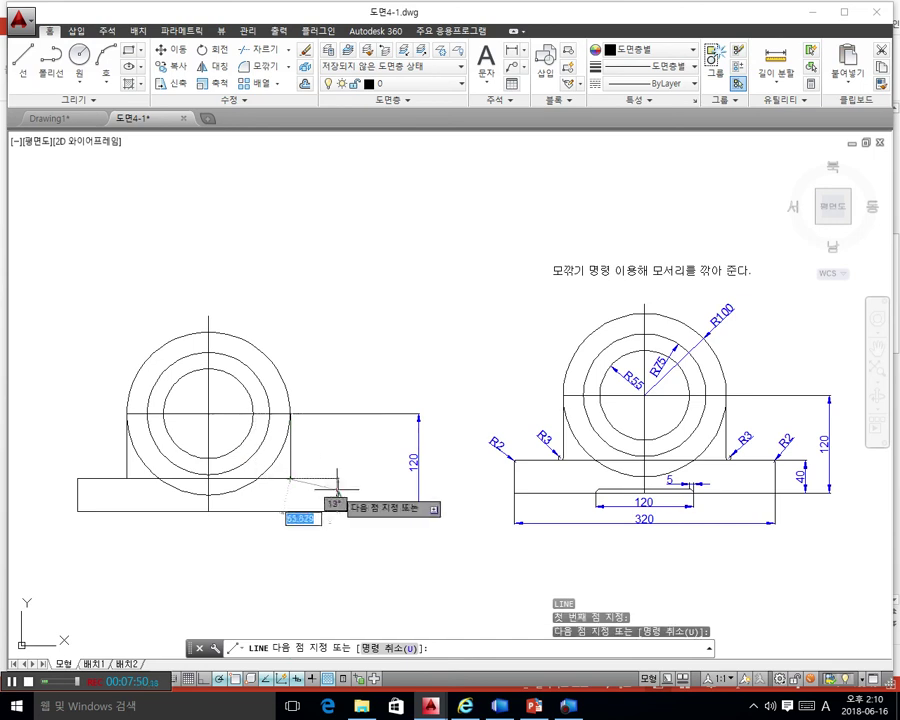
key("Escape")
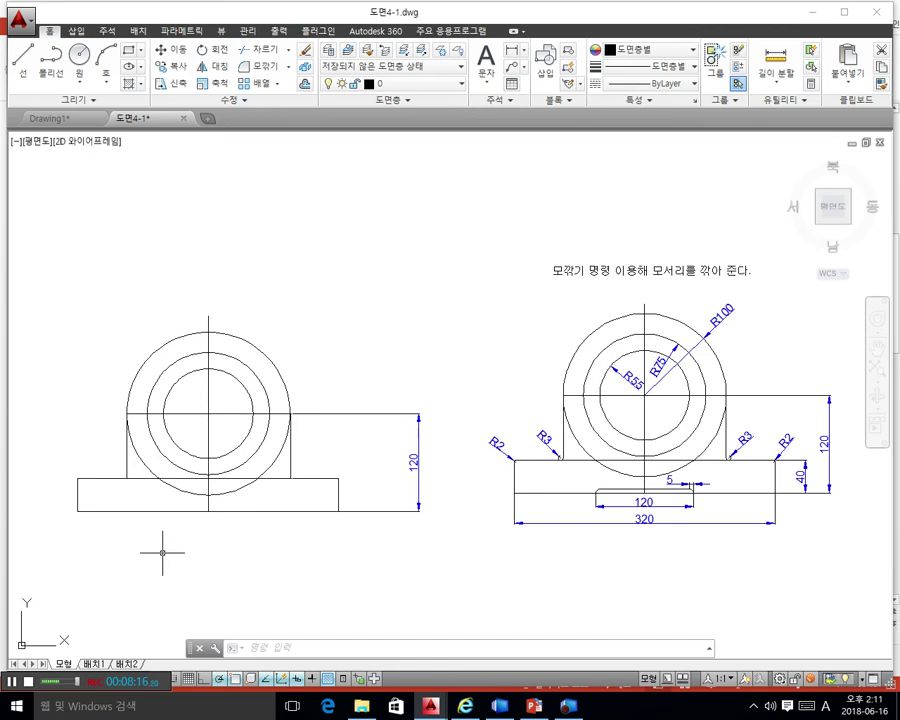
- Draw a 120 × 3 rectangle below the left front view
left_click(126, 57)
left_click(177, 566)
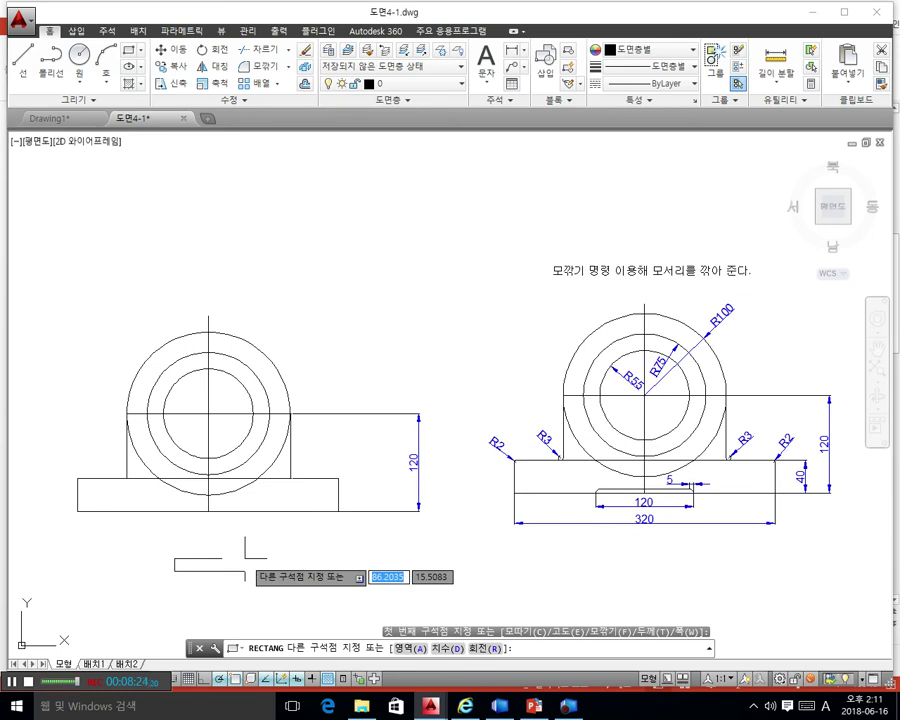
type("@")
type("120")
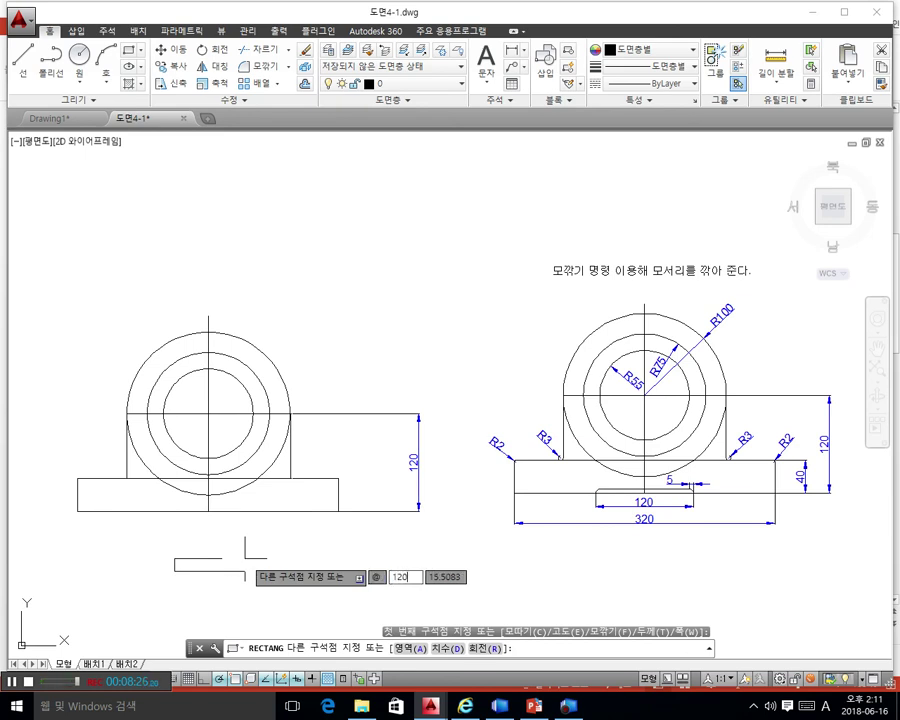
key("Tab")
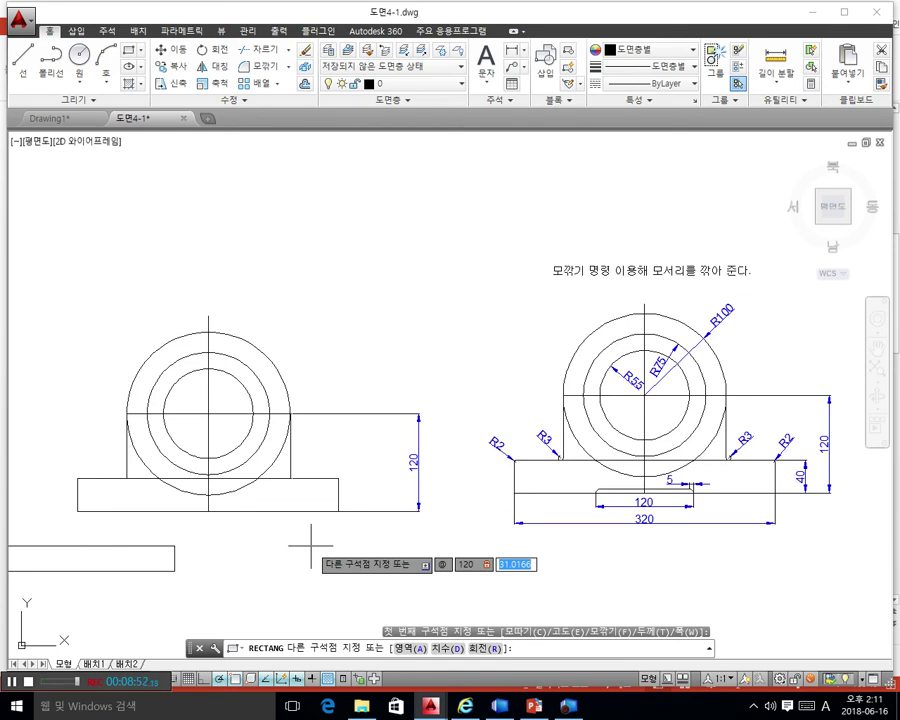
type("3")
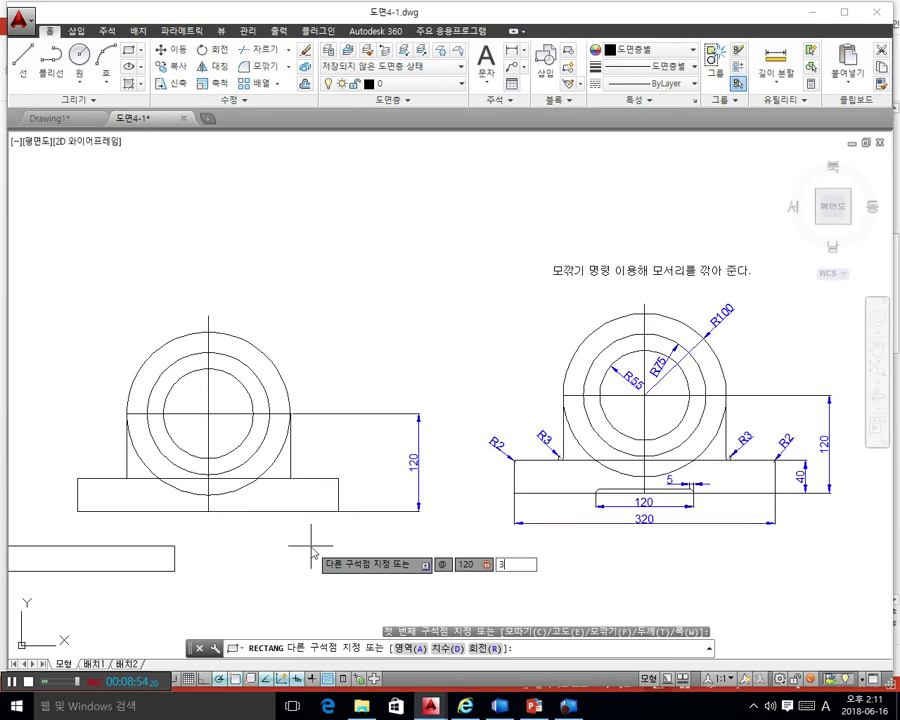
key("Return")
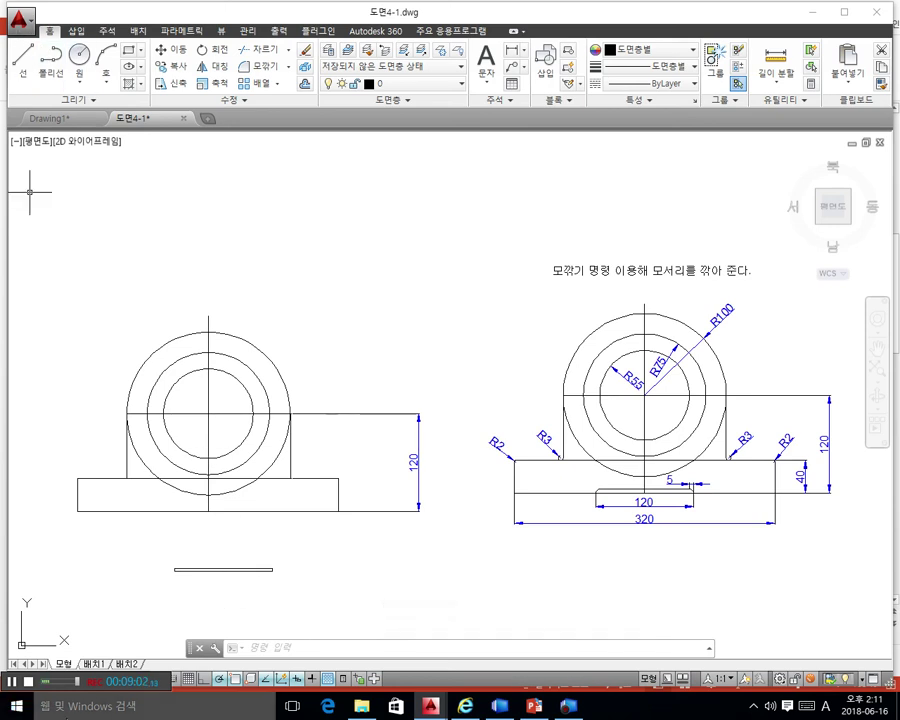
- Undo the 120 × 3 rectangle
left_click(778, 523)
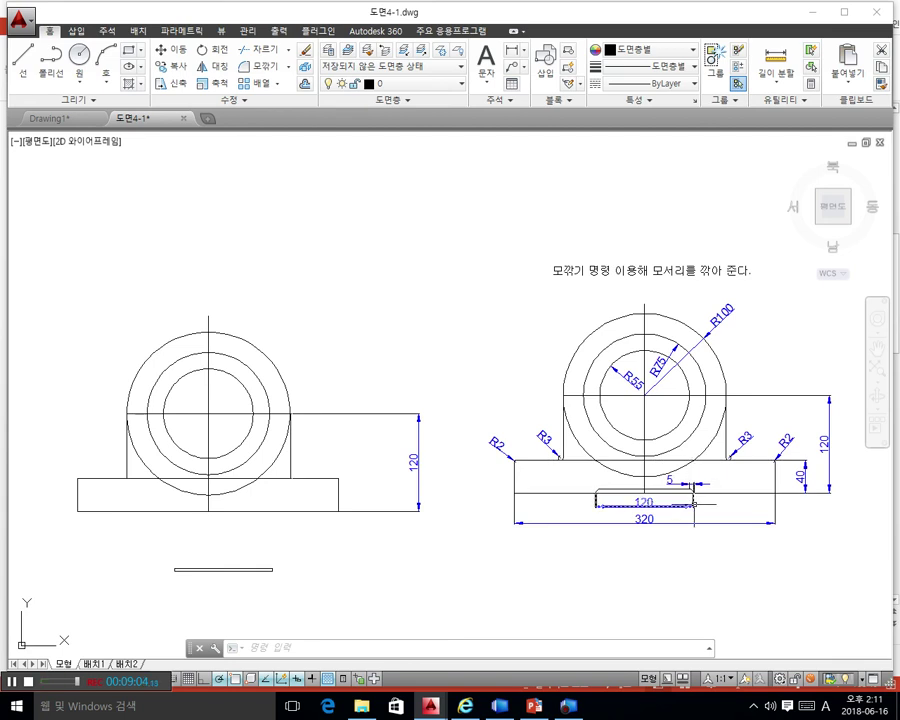
key("Escape")
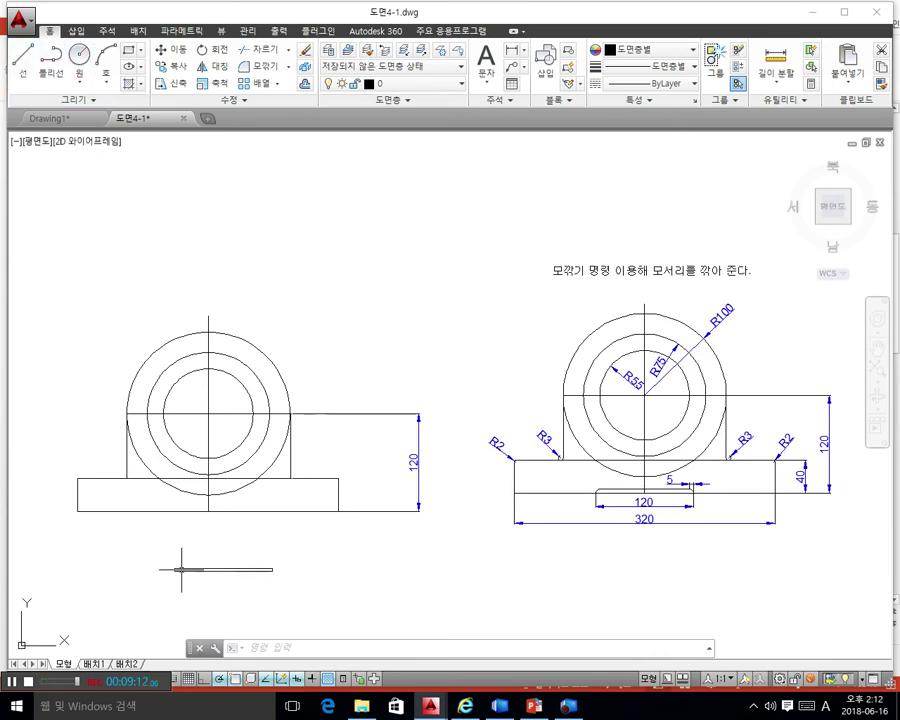
type("f")
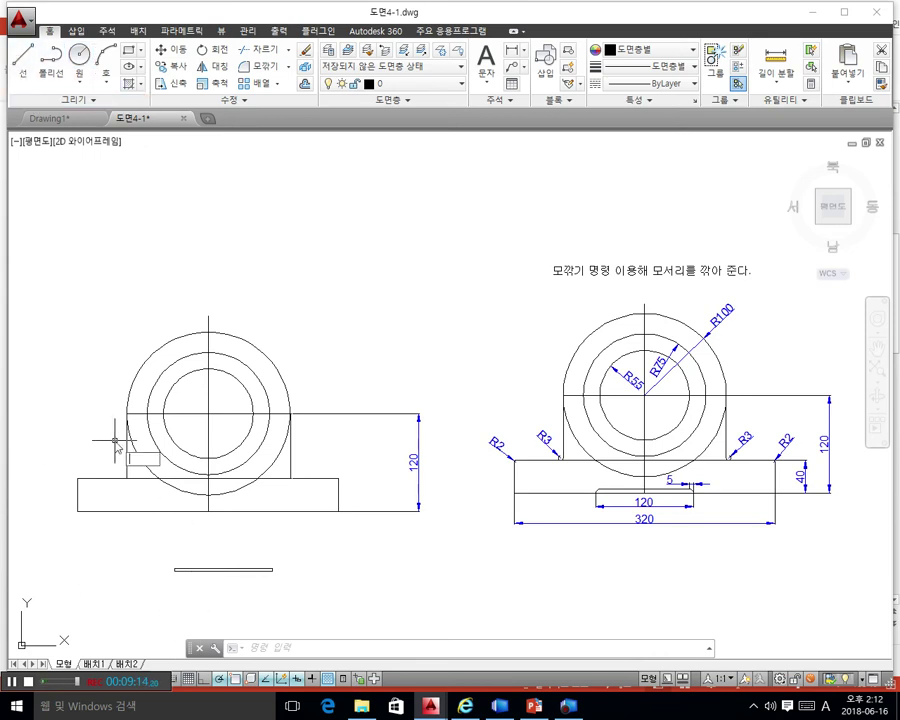
key("Return")
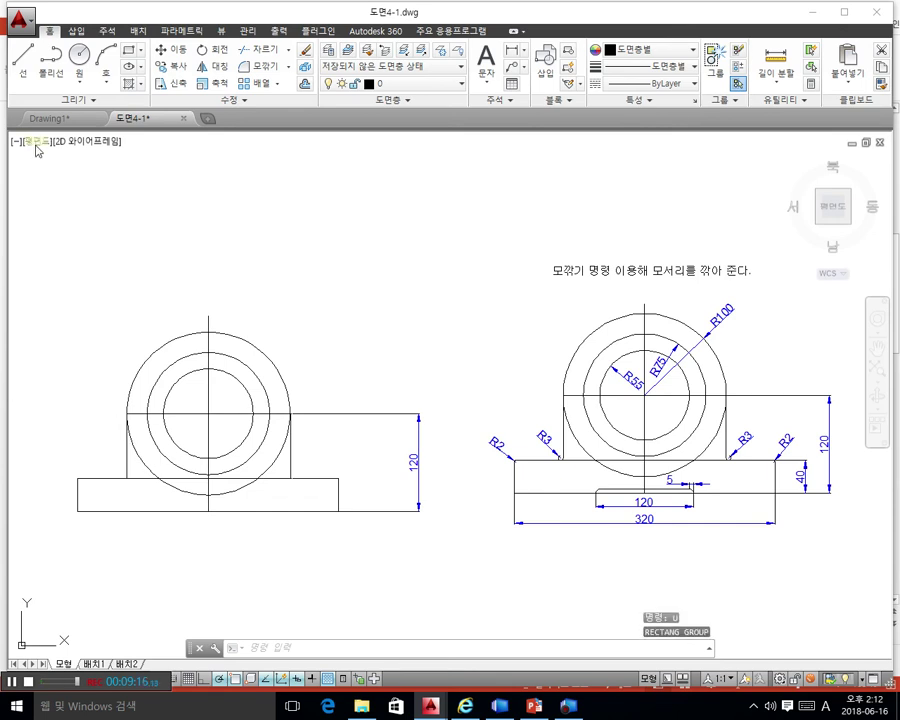
- Redraw the thin rectangle at 120 × 5 below the left view
left_click(127, 48)
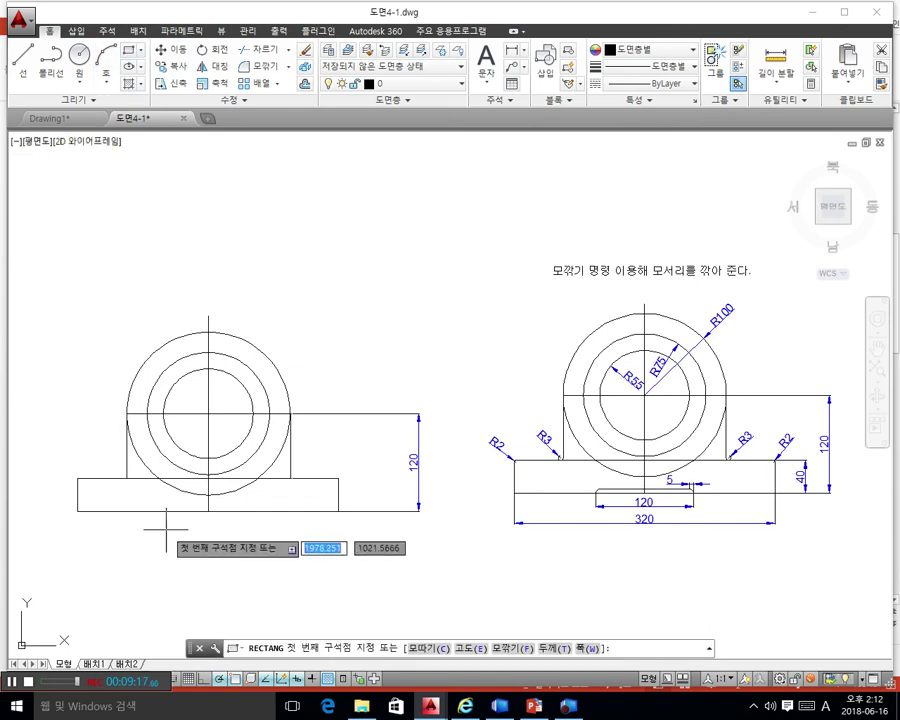
left_click(190, 580)
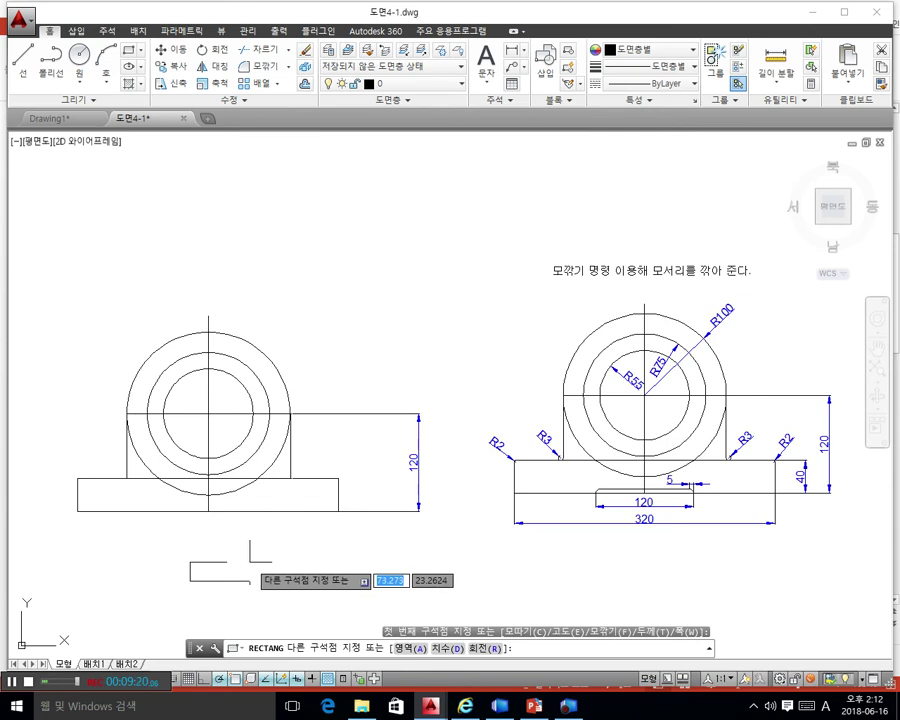
type("@")
type("120")
key("Tab")
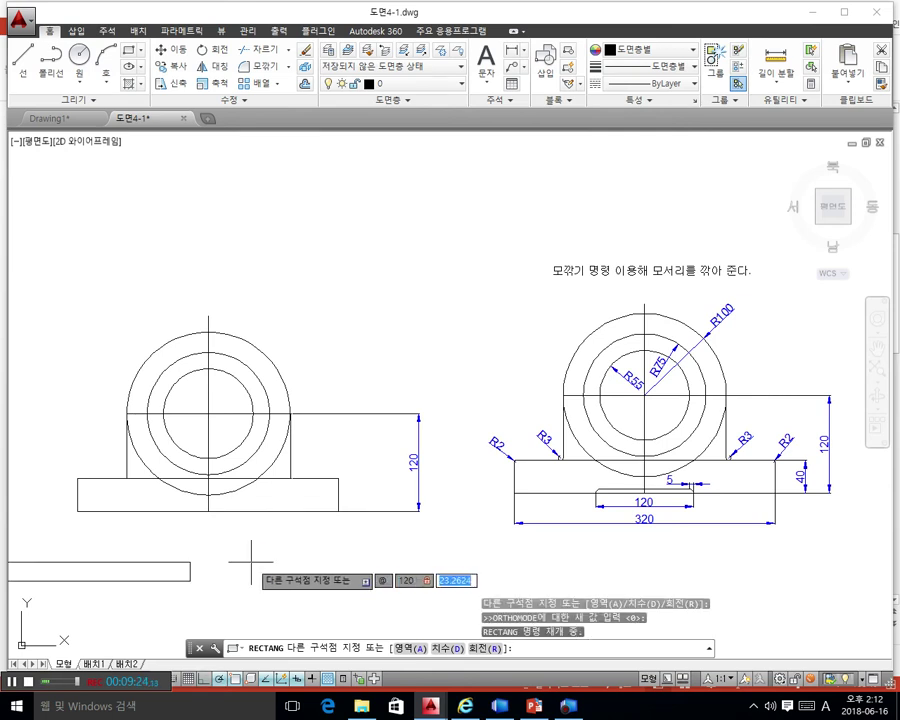
type(",5")
key("Return")
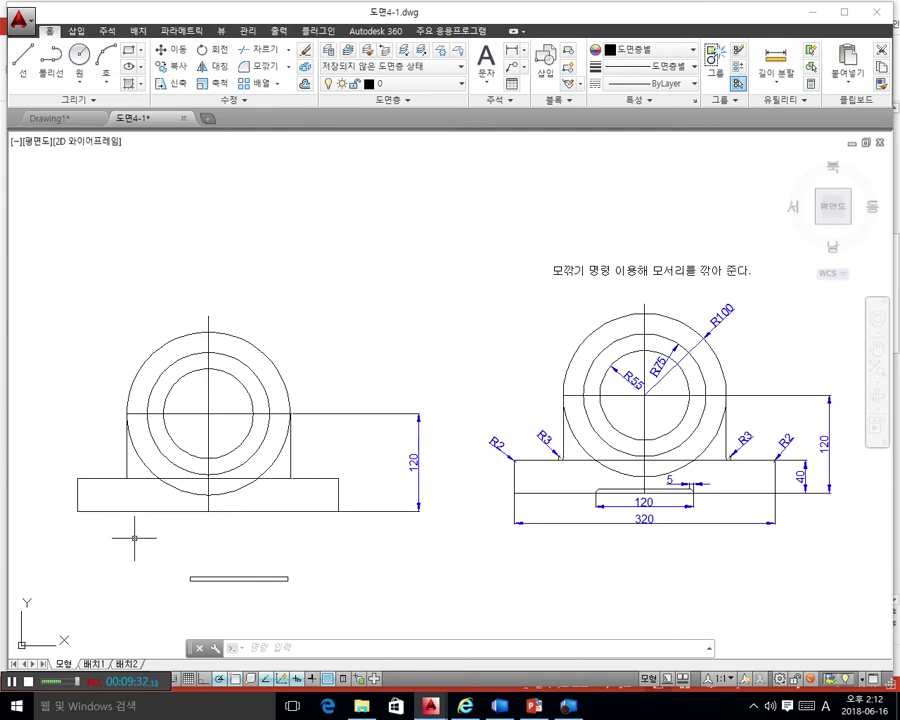
type("m")
key("Return")
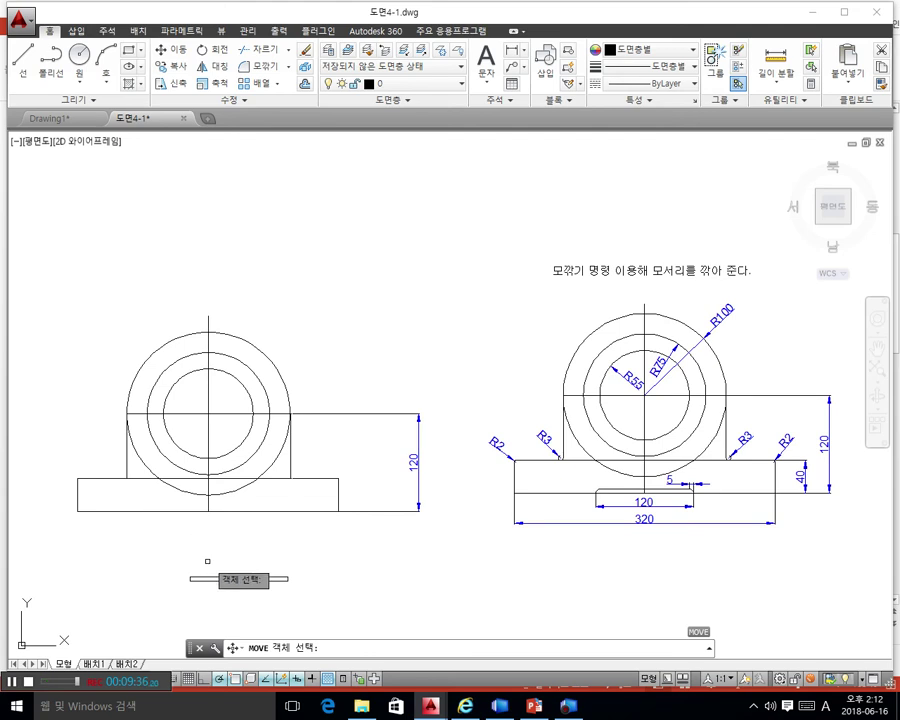
- Move the 120 × 5 rectangle up so its midpoint sits on the base's bottom-edge midpoint
left_click(238, 578)
key("Return")
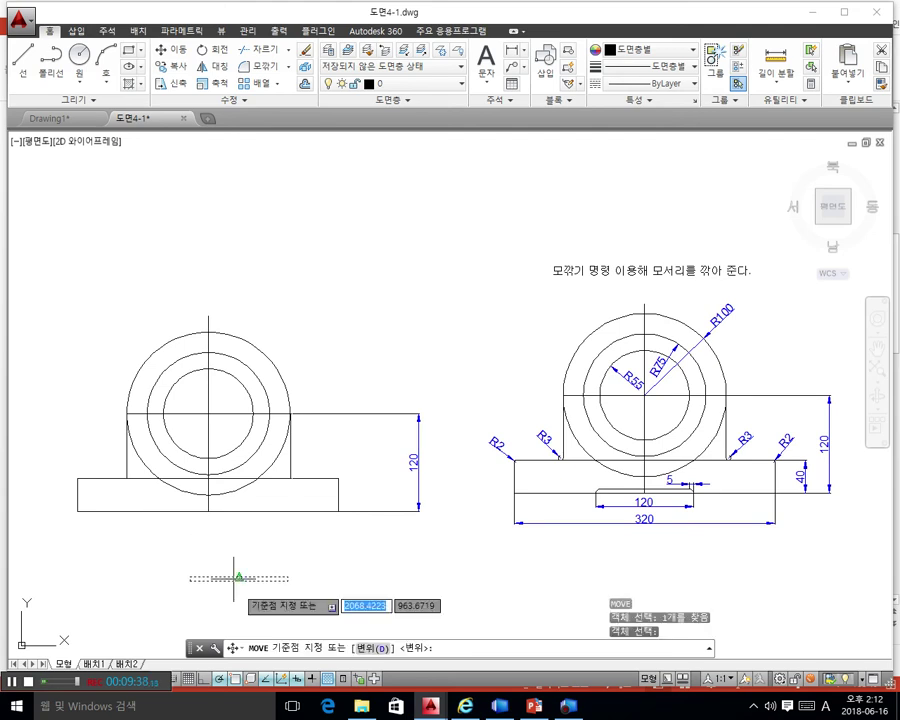
left_click(239, 578)
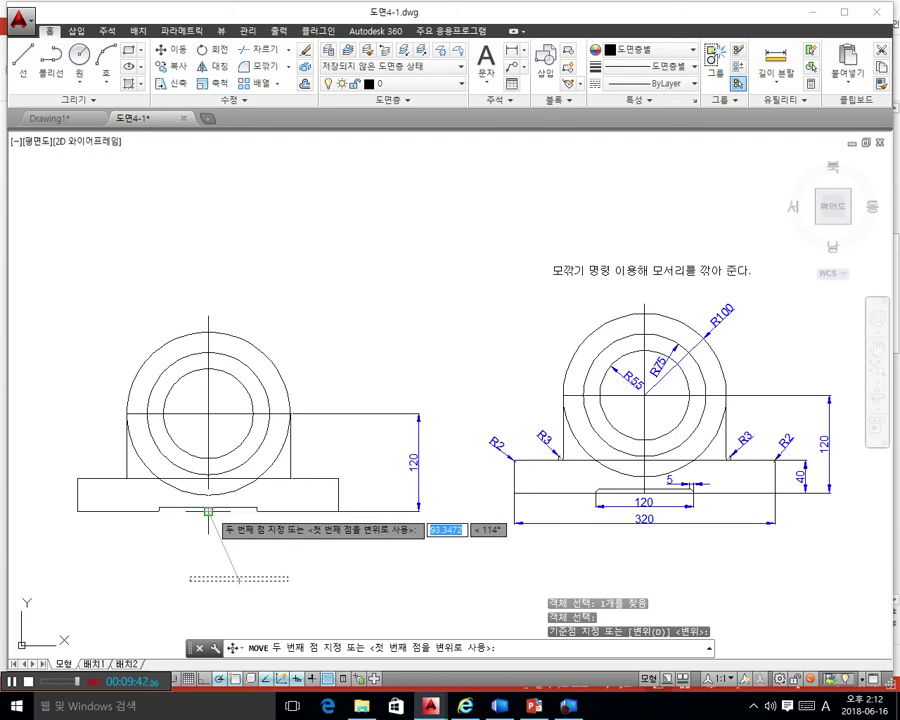
left_click(207, 511)
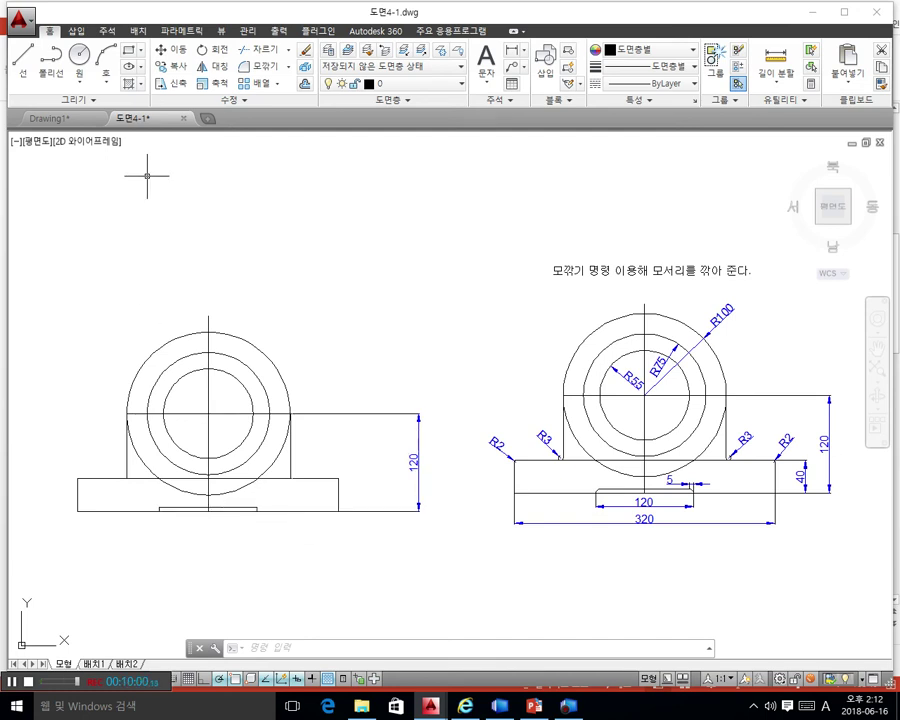
- Start Chamfer in Multiple mode with both chamfer distances set to 5
left_click(288, 68)
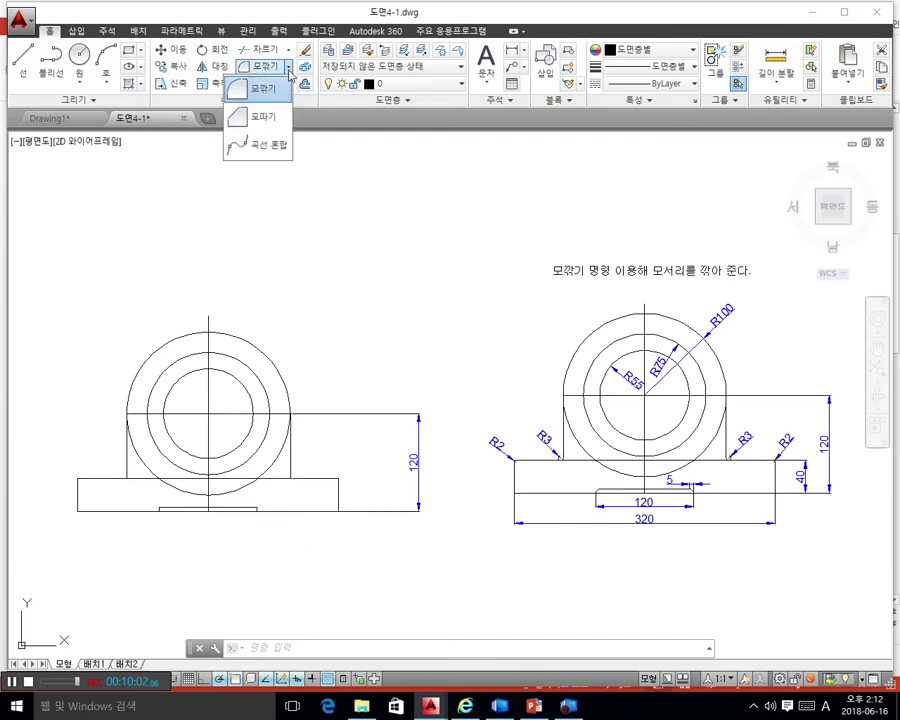
left_click(263, 118)
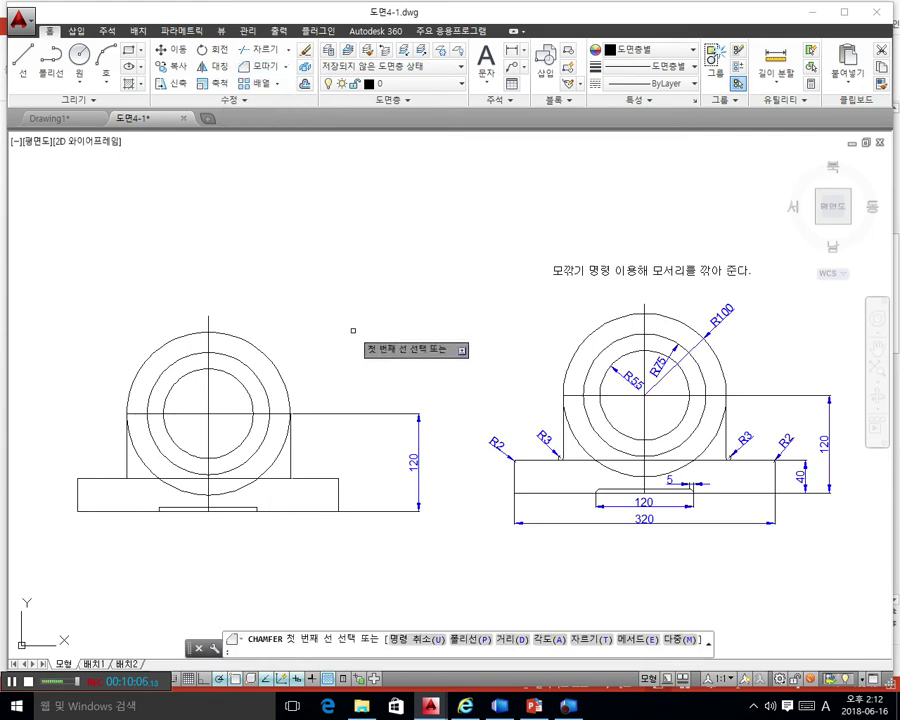
type("m")
key("Return")
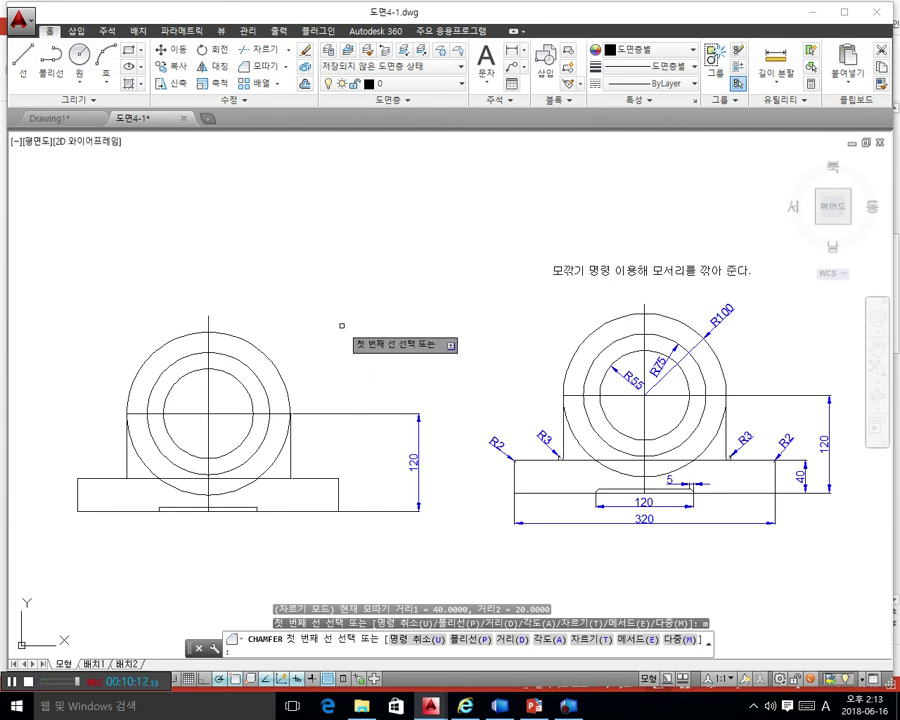
key("Return")
type("5")
key("Return")
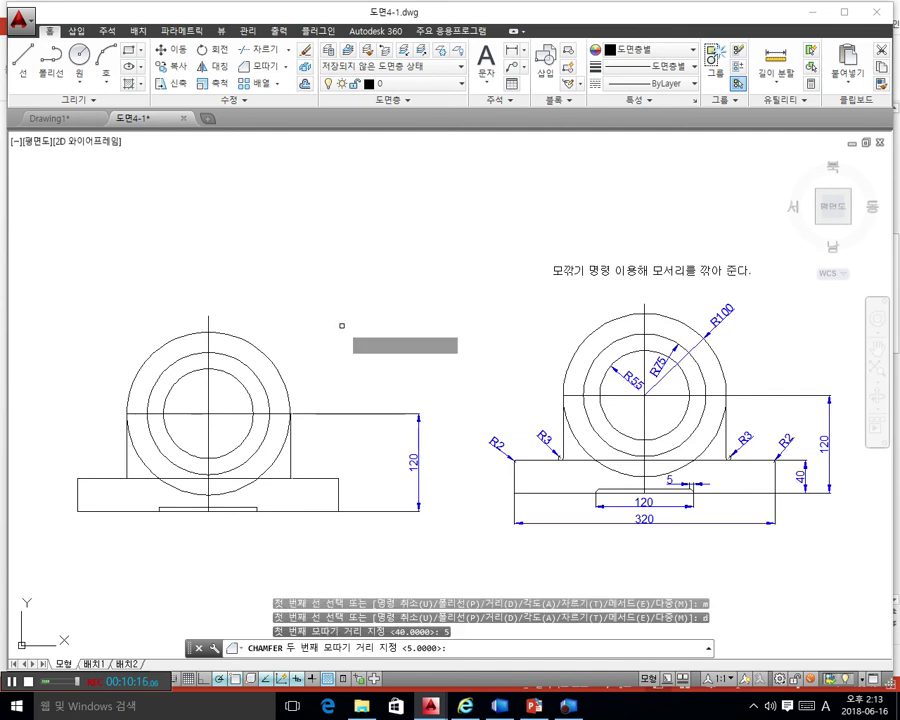
key("Return")
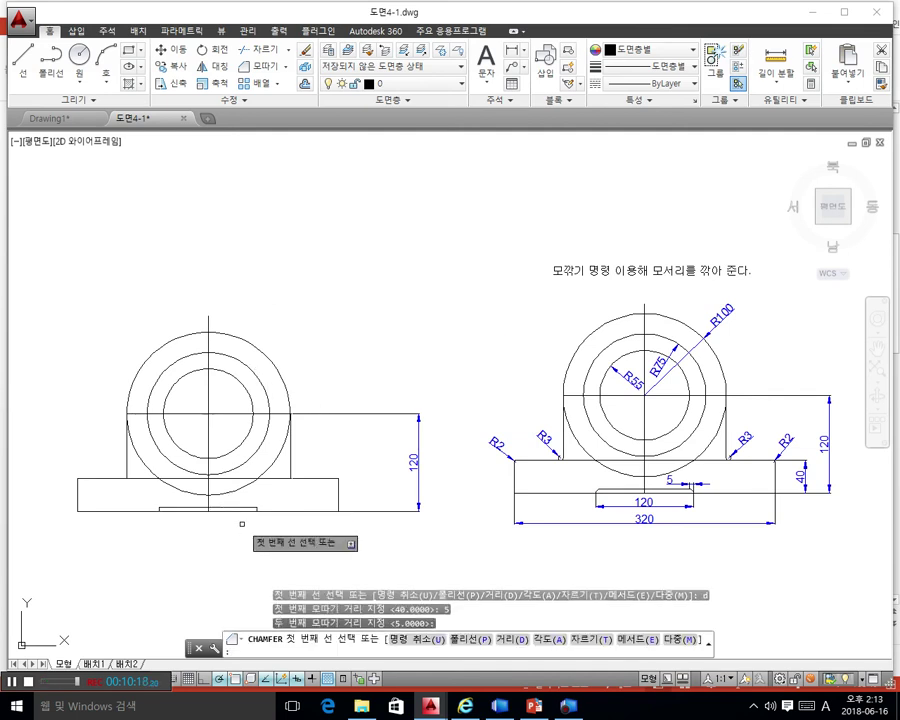
- Chamfer the recess's top-right and top-left corners against its top edge
scroll(250, 548, "up", 2)
scroll(250, 546, "up", 2)
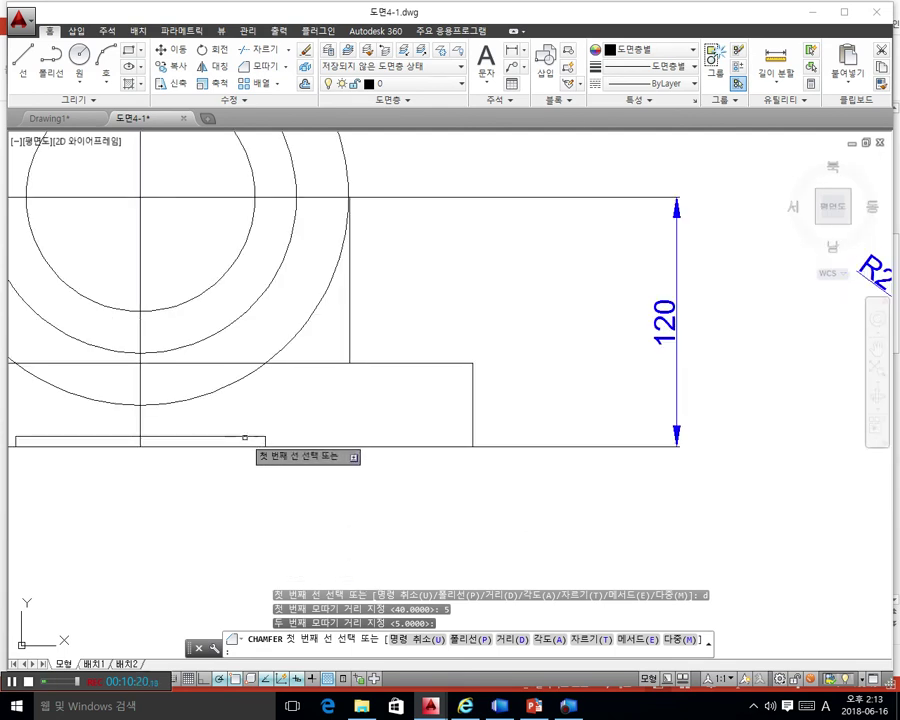
left_click(256, 437)
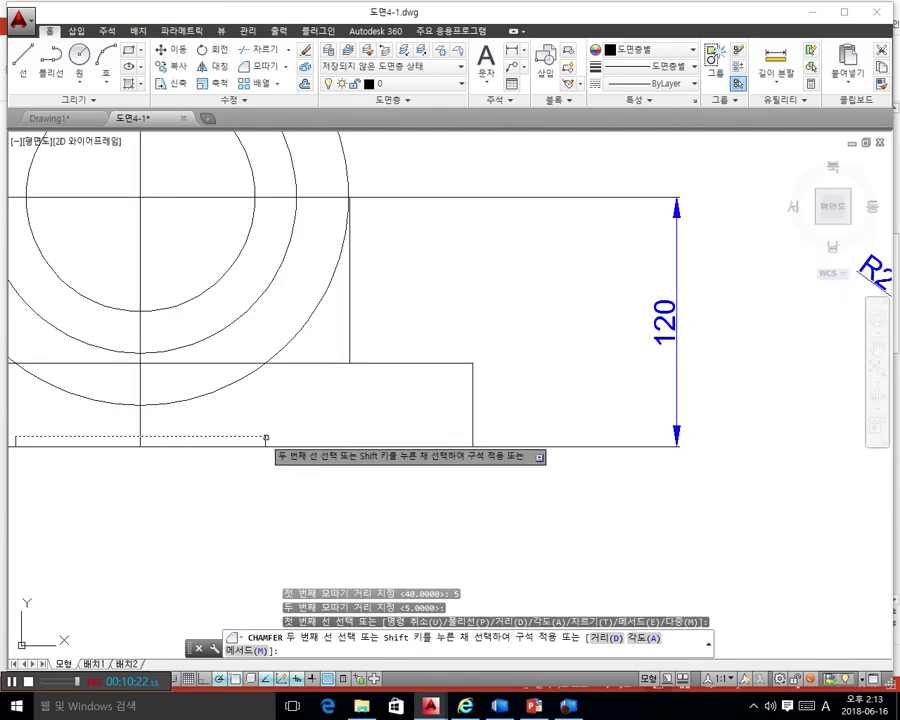
left_click(265, 442)
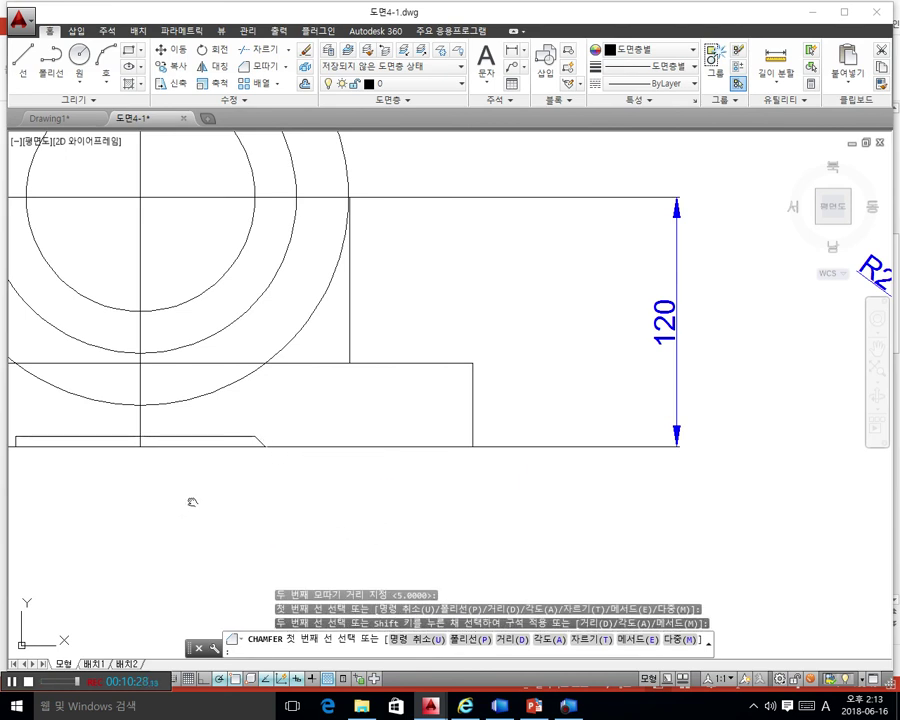
middle_click_drag(190, 498, 321, 496)
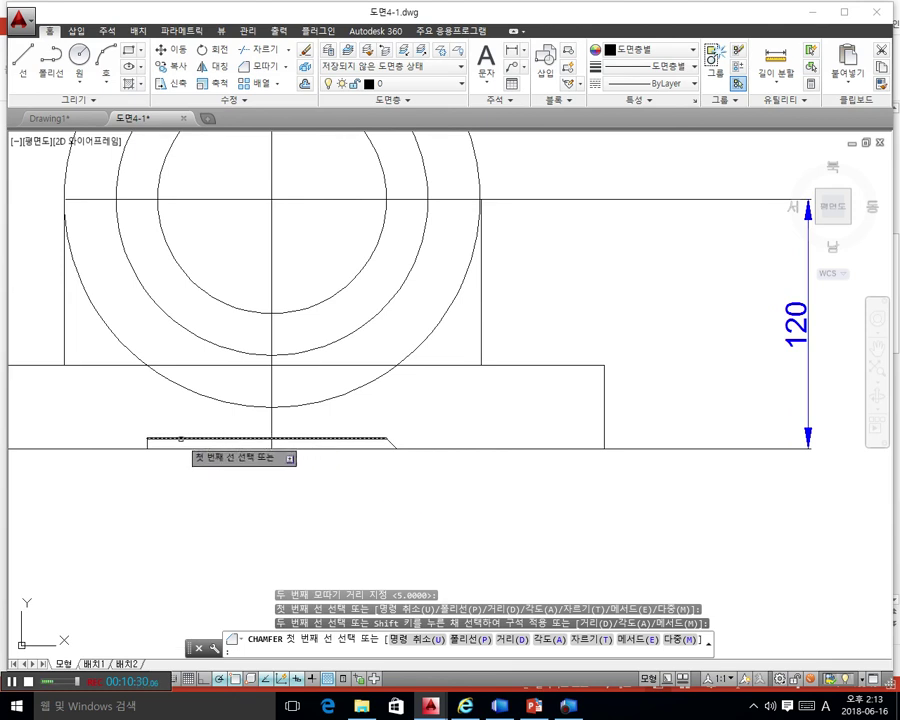
left_click(175, 438)
left_click(147, 444)
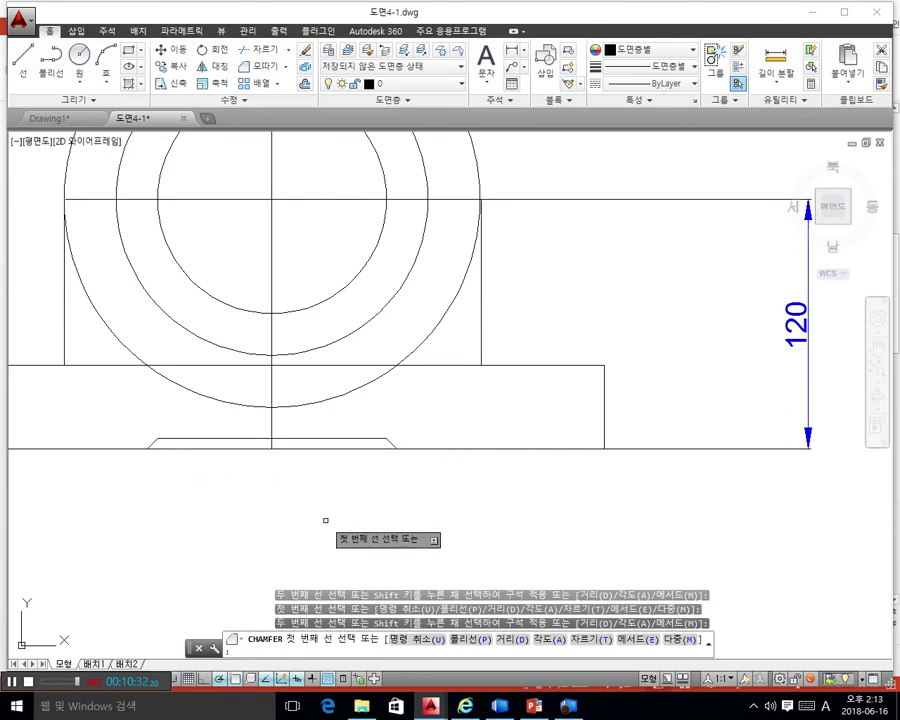
scroll(326, 517, "up", 2)
scroll(326, 517, "down", 4)
scroll(326, 521, "down", 2)
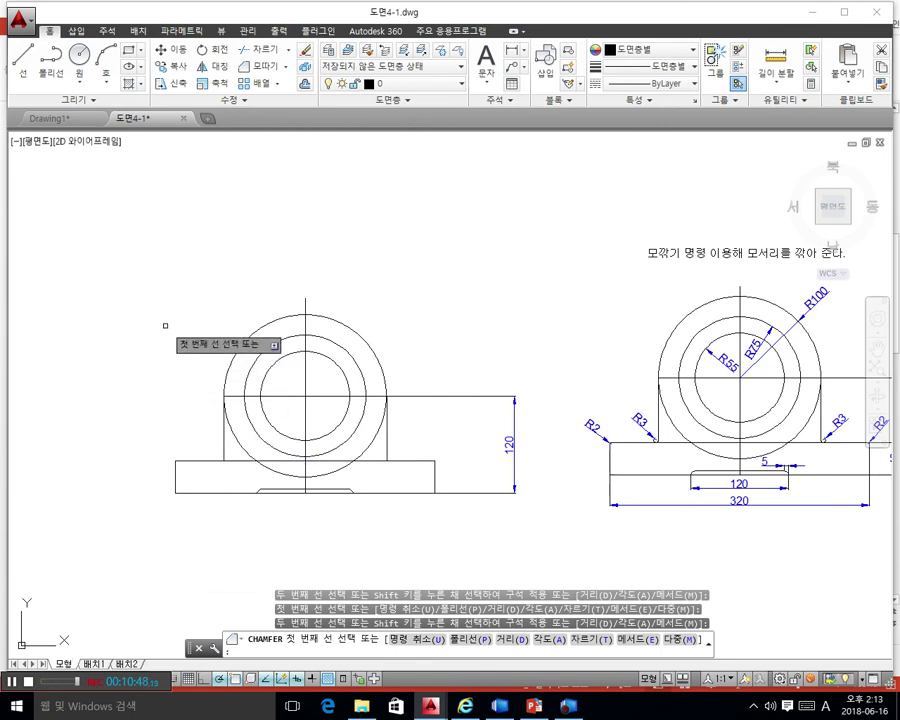
key("Escape")
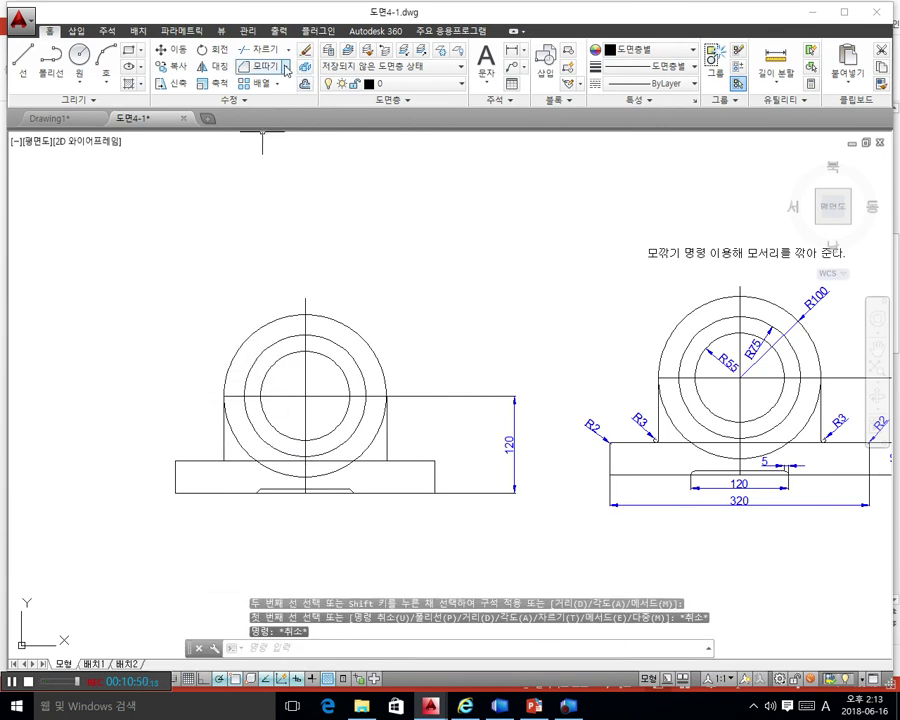
left_click(286, 68)
left_click(258, 114)
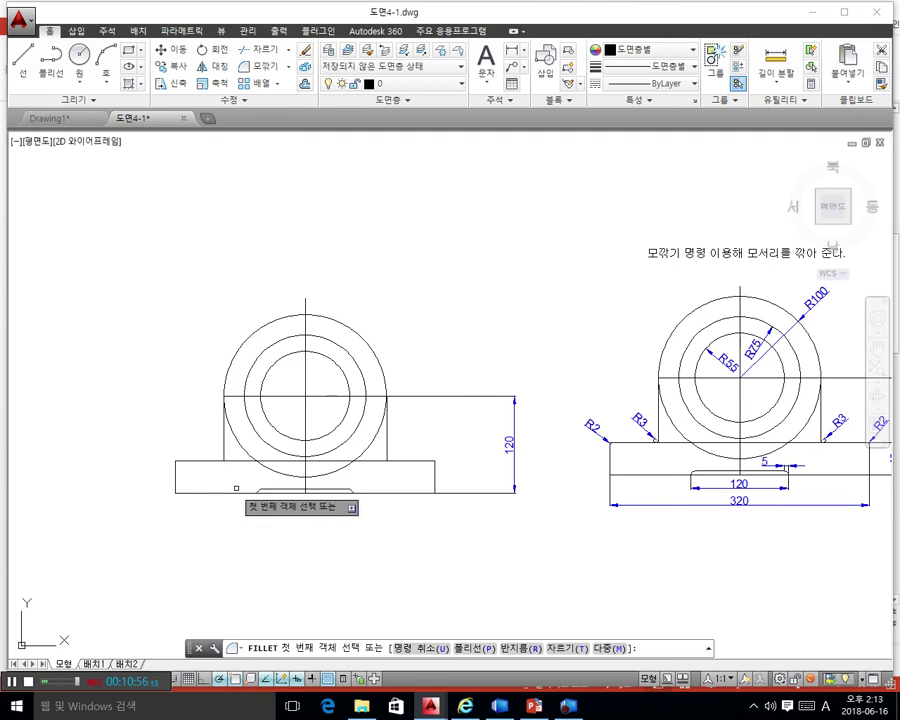
type("m")
key("Return")
type("r")
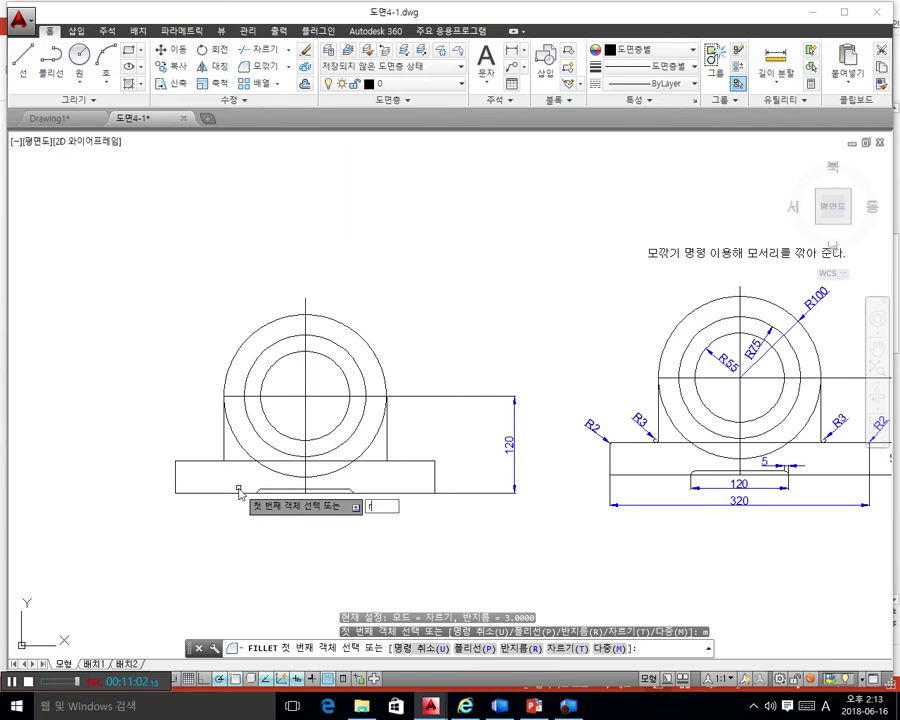
key("Return")
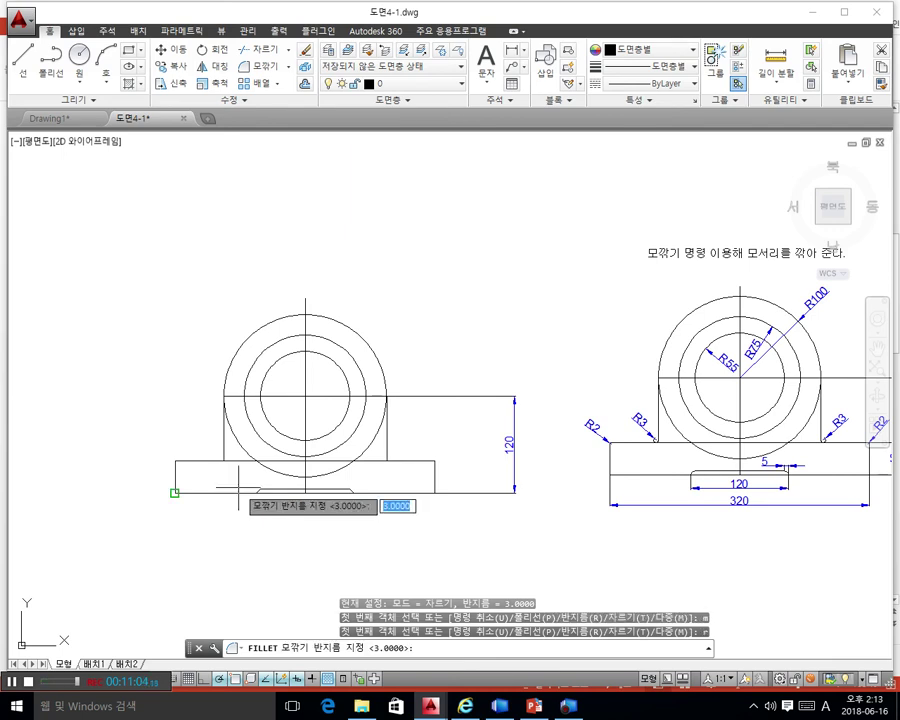
type("3")
key("Return")
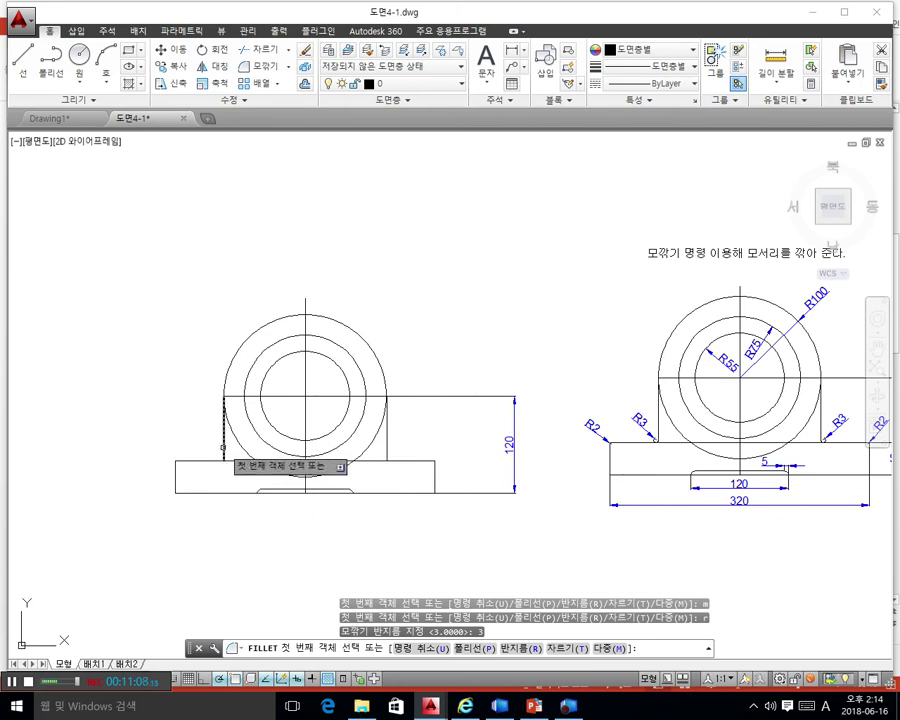
left_click(222, 447)
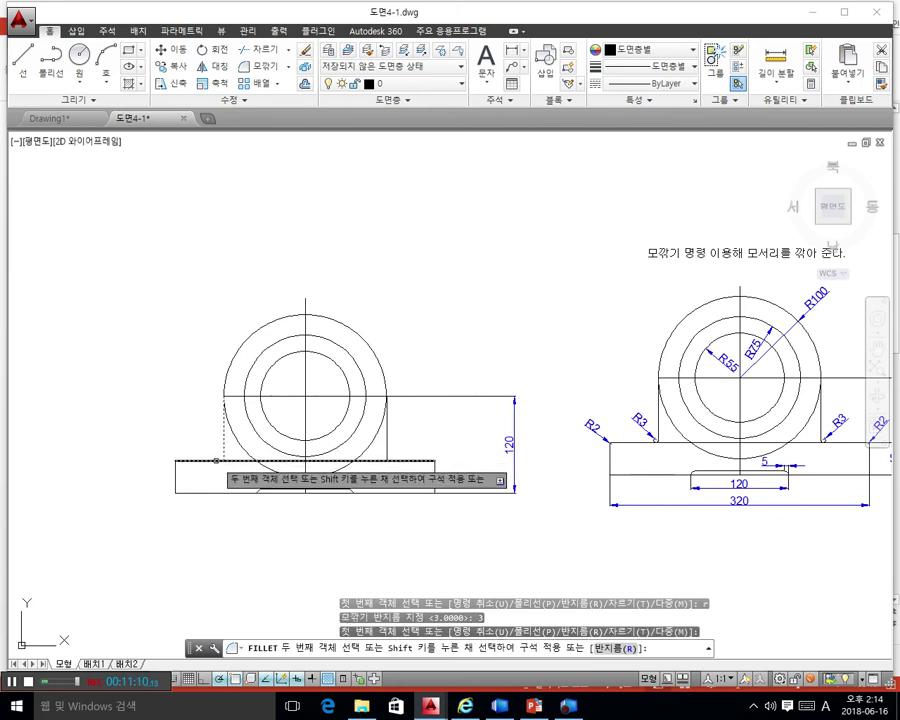
left_click(216, 461)
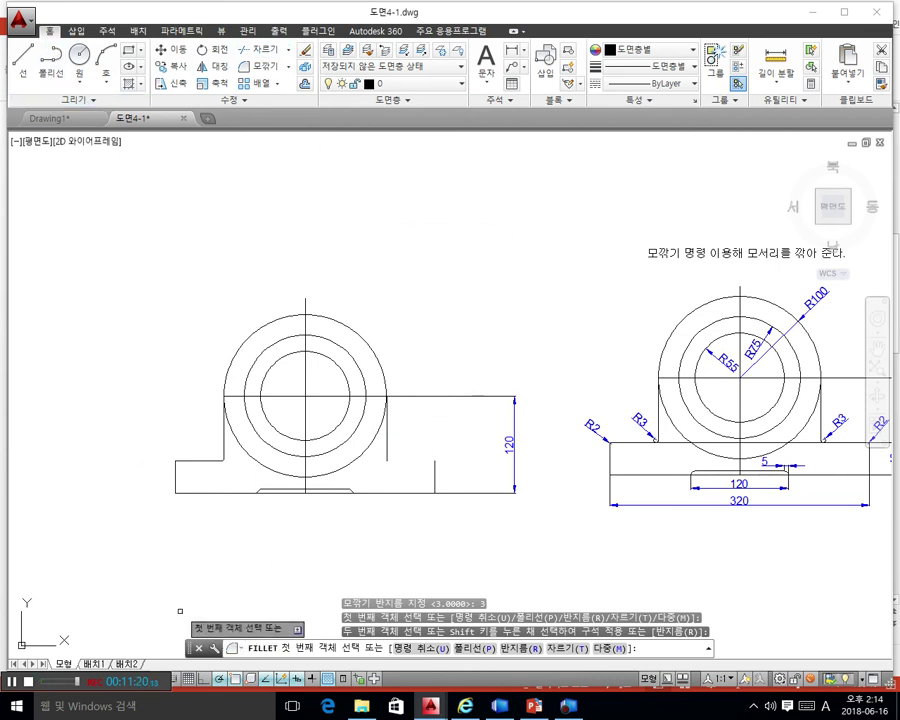
type("u")
key("Return")
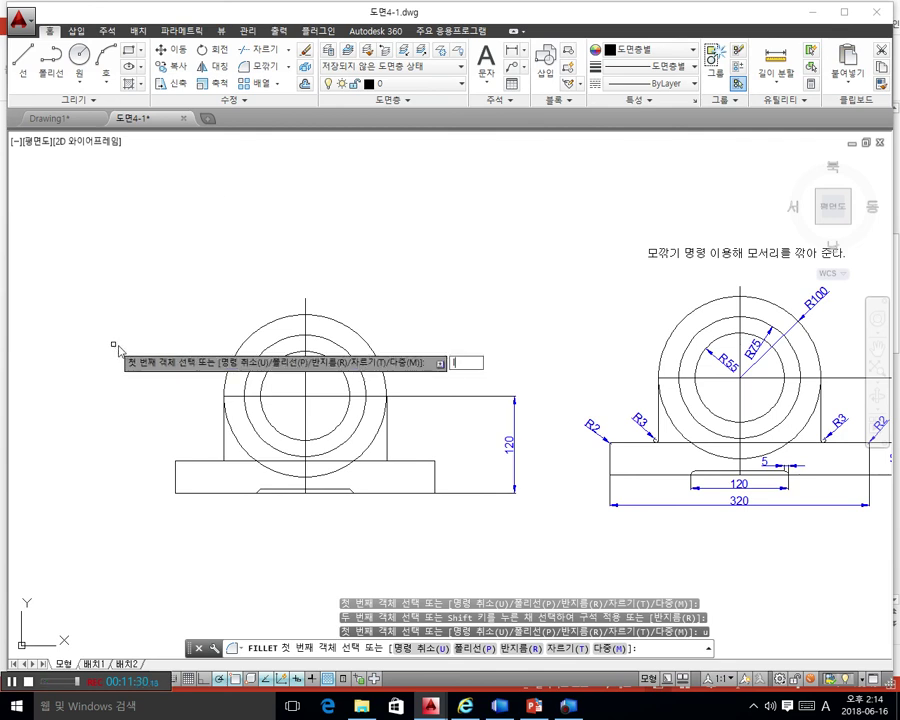
key("Escape")
- Begin a line along the base's top edge, then cancel it
key("space")
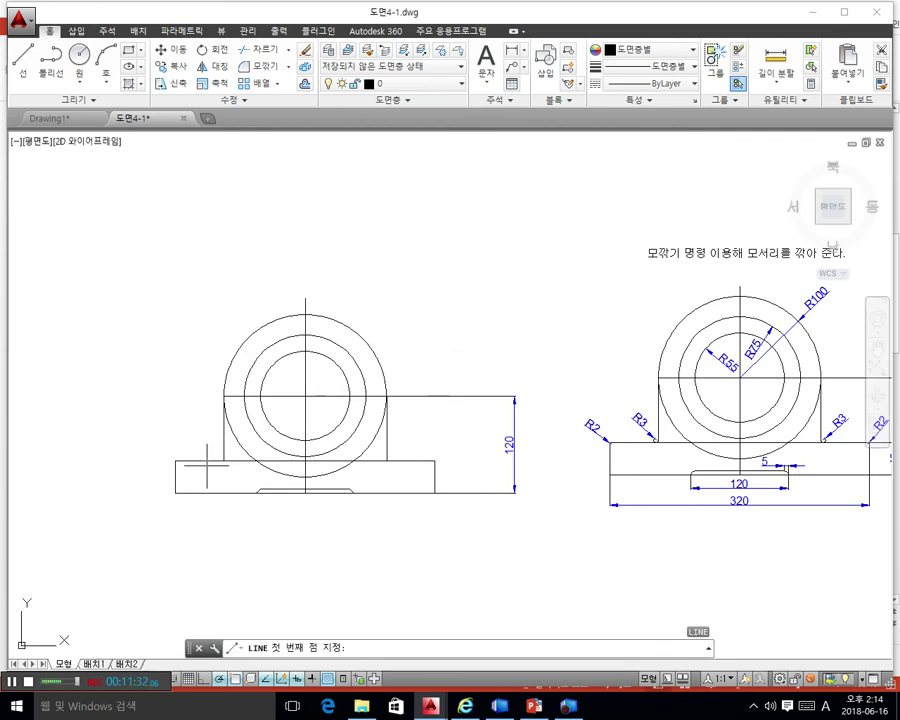
left_click(222, 461)
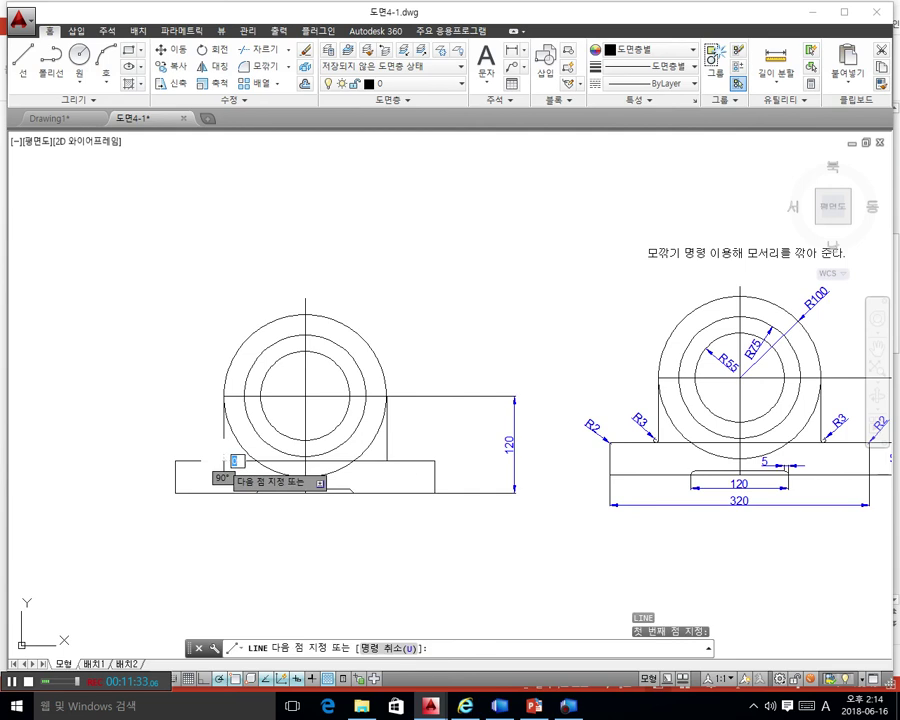
left_click(388, 461)
key("Escape")
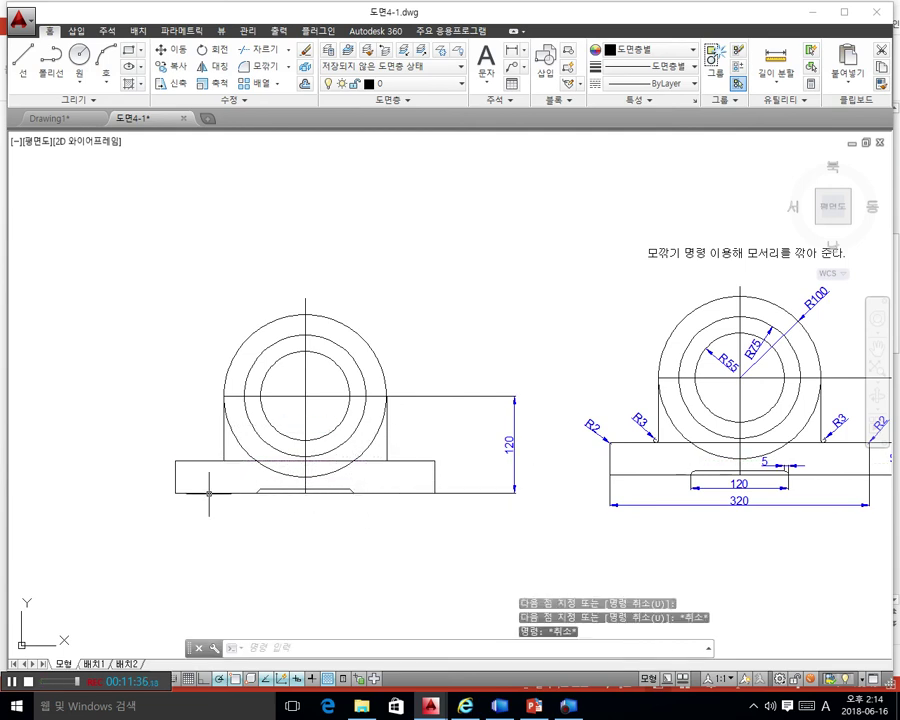
- Fillet the left upright's side and the base's top line with radius 3
left_click(260, 66)
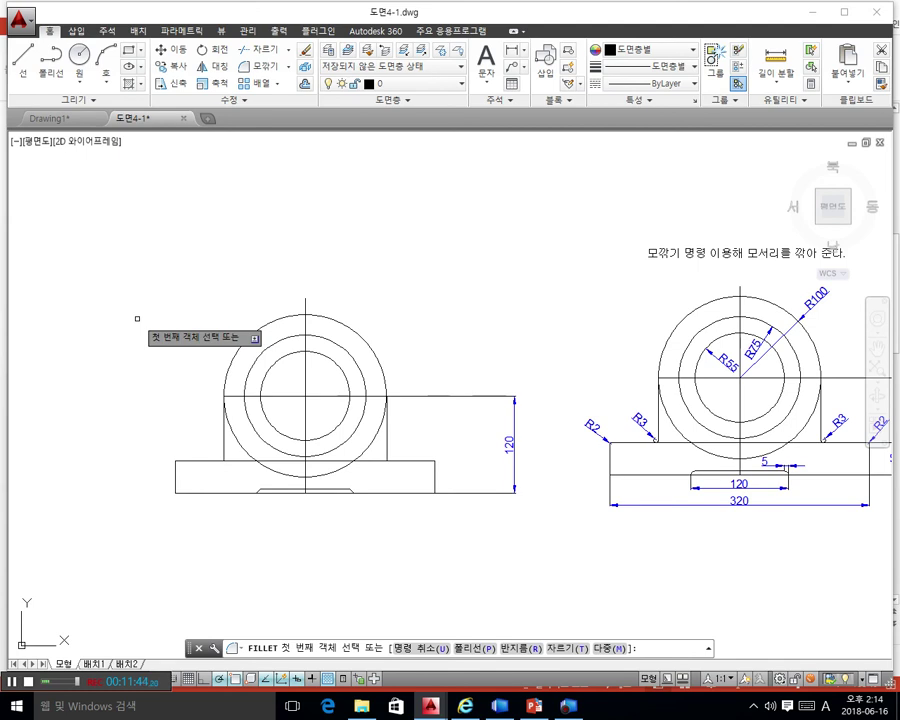
type("m")
key("Return")
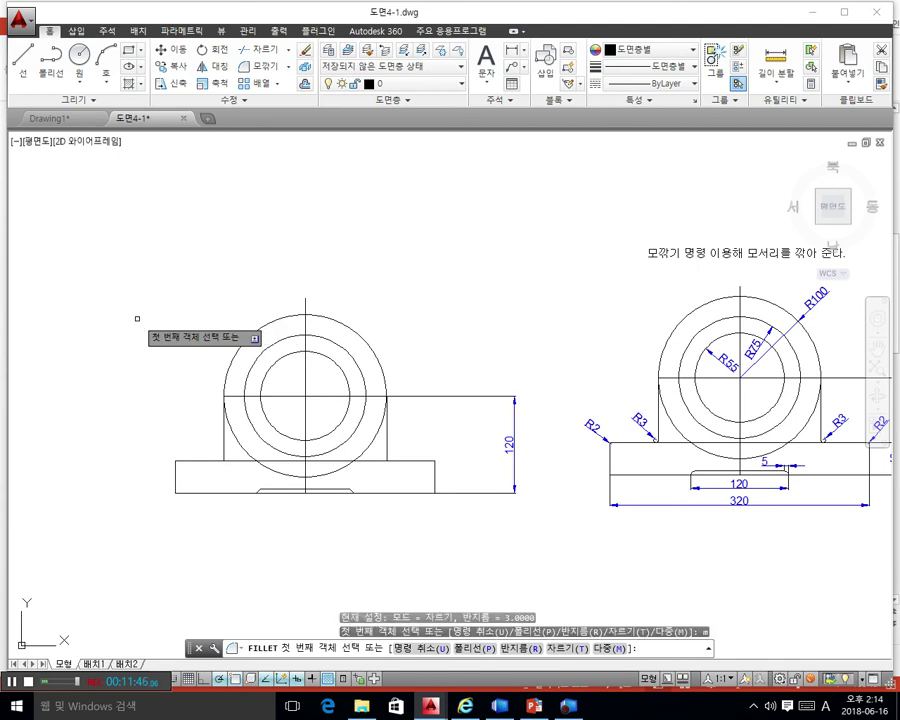
type("r")
key("Return")
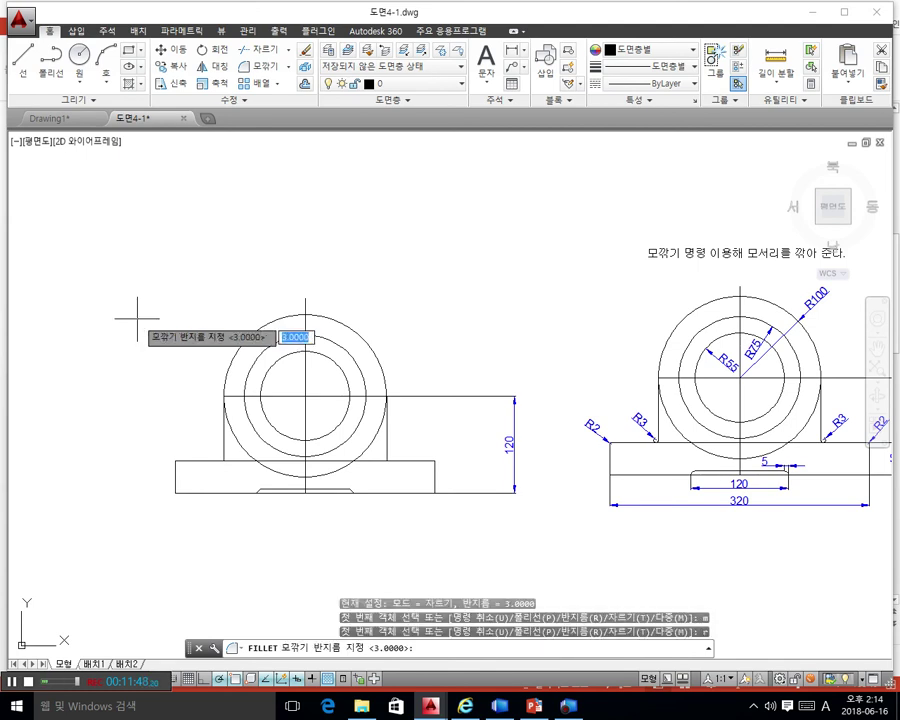
key("Return")
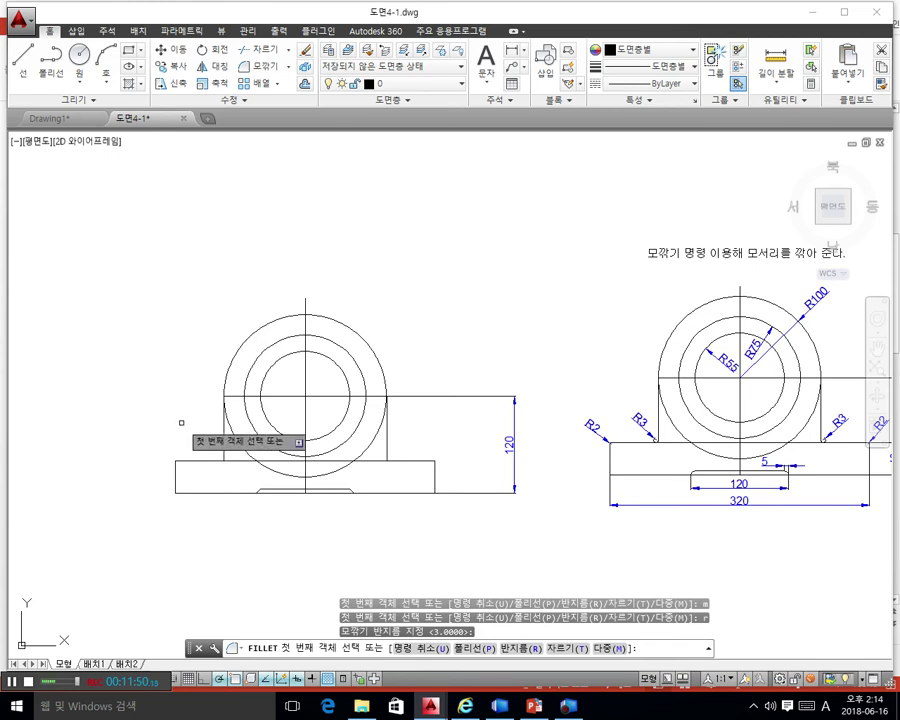
left_click(223, 452)
left_click(214, 460)
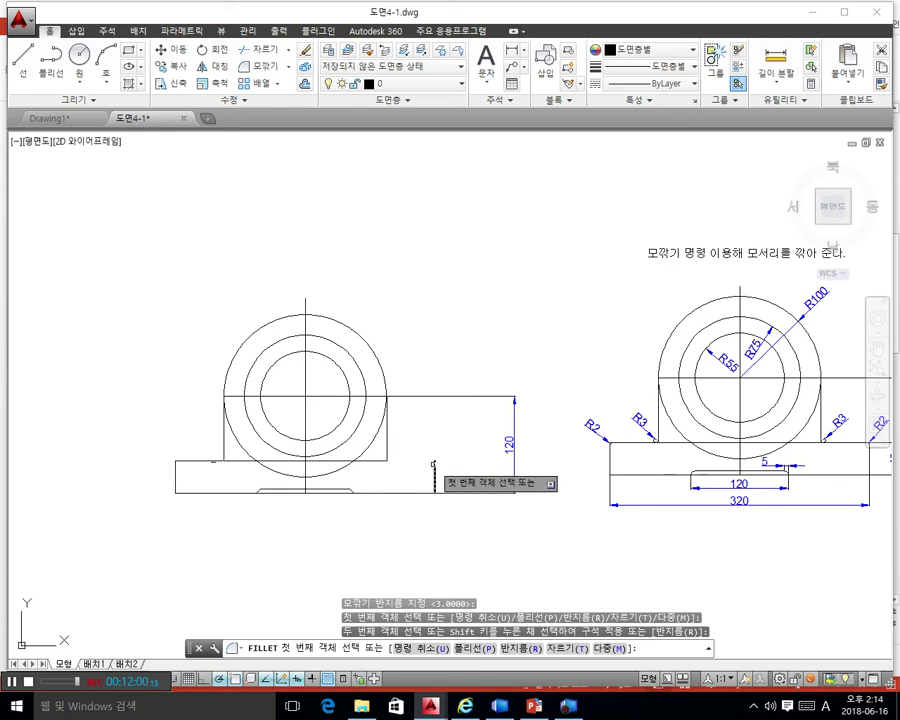
key("Escape")
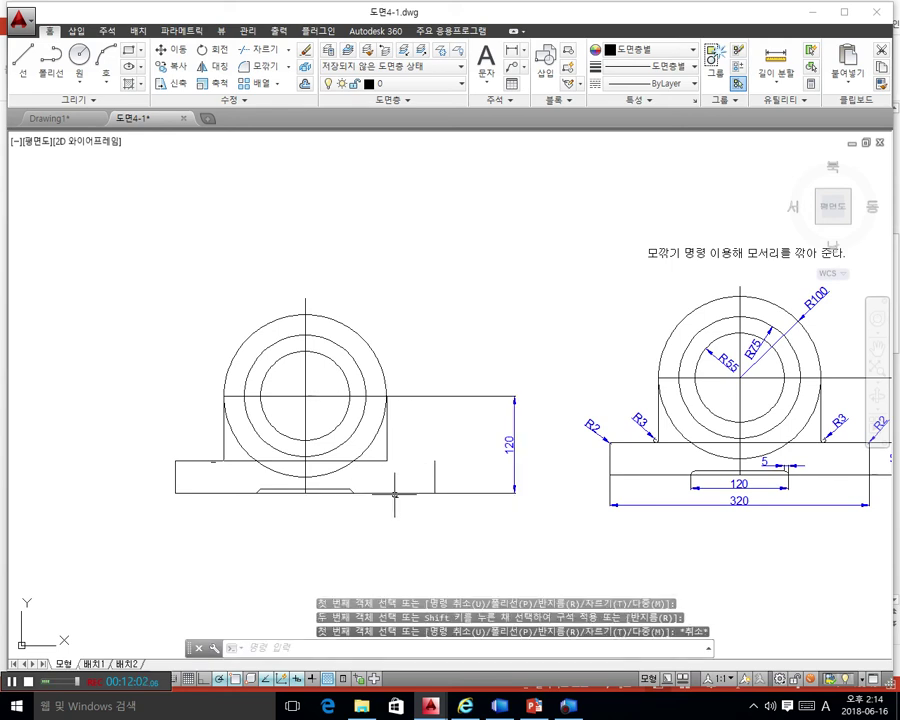
- Stretch the base's top line so its right end reaches the base's right edge
left_click(390, 460)
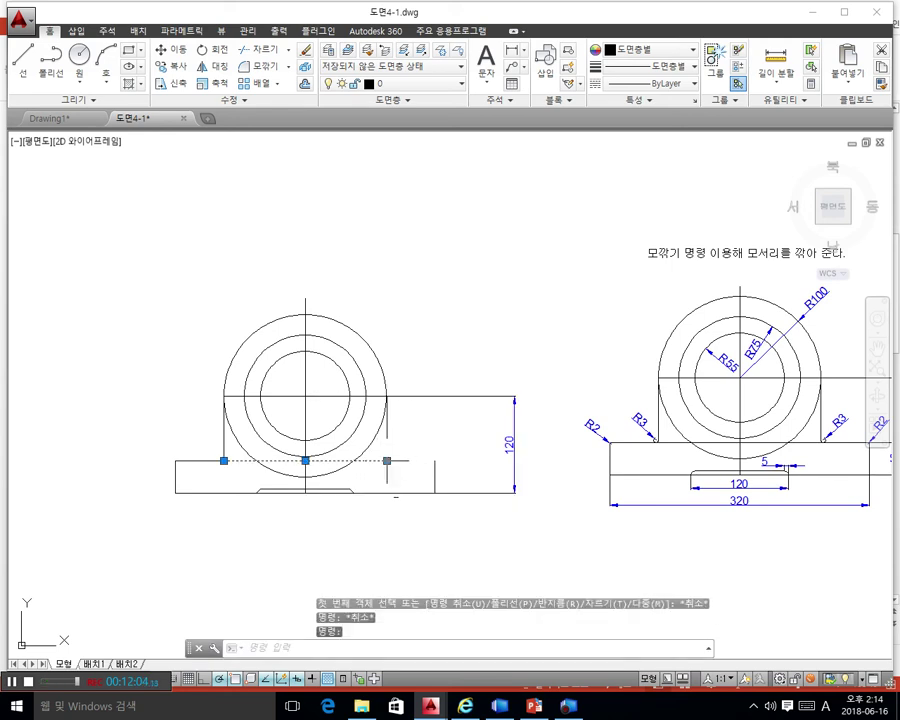
left_click(387, 460)
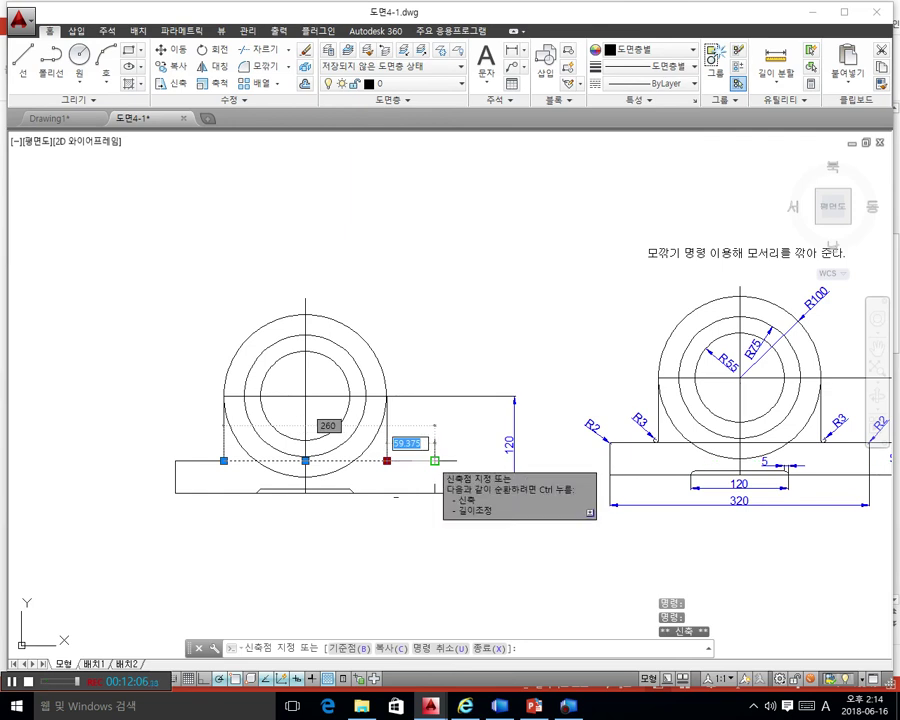
left_click(434, 460)
key("Escape")
key("Escape")
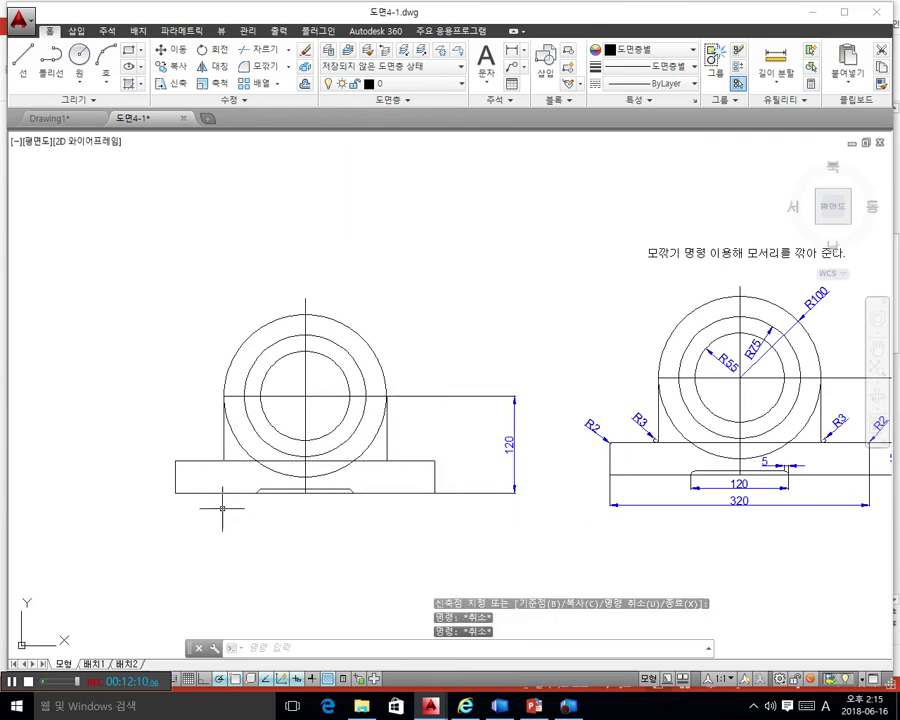
scroll(229, 519, "up", 2)
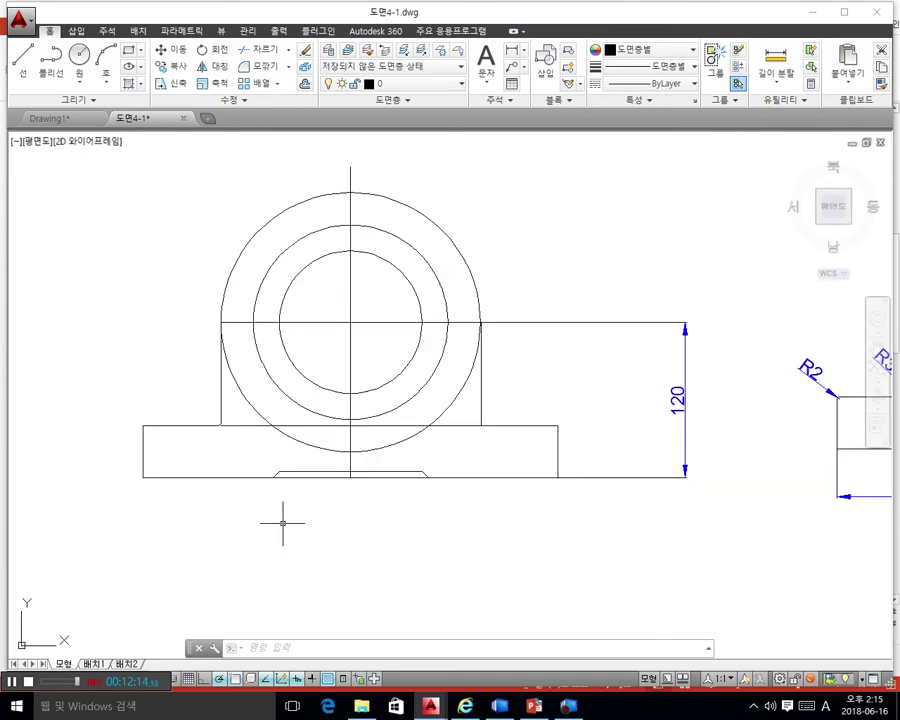
- Fillet the right upright's vertical edge and the base edge with radius 3
left_click(262, 68)
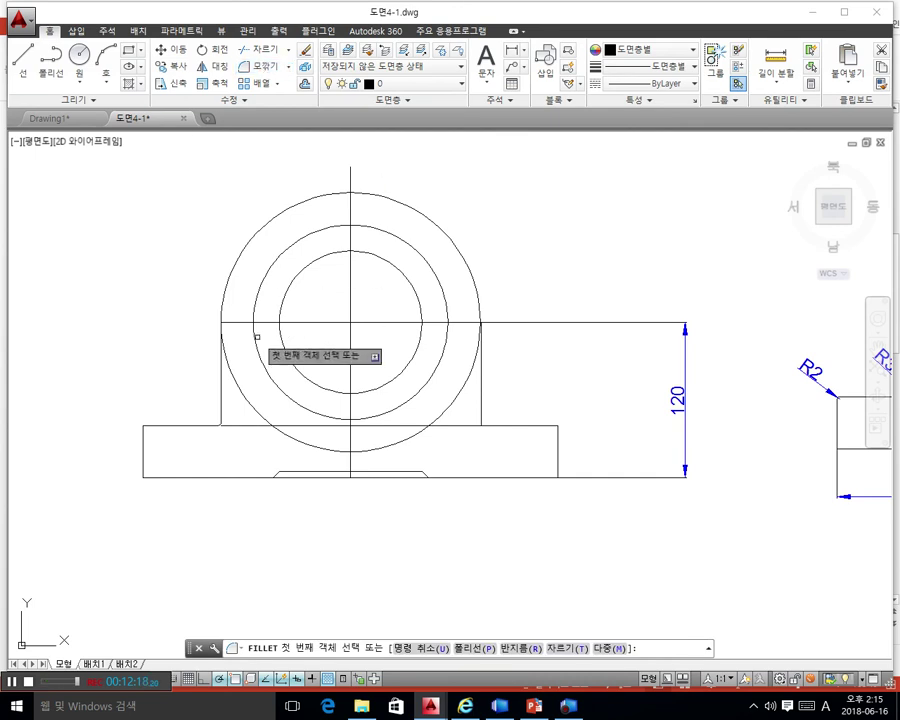
type("r")
key("Return")
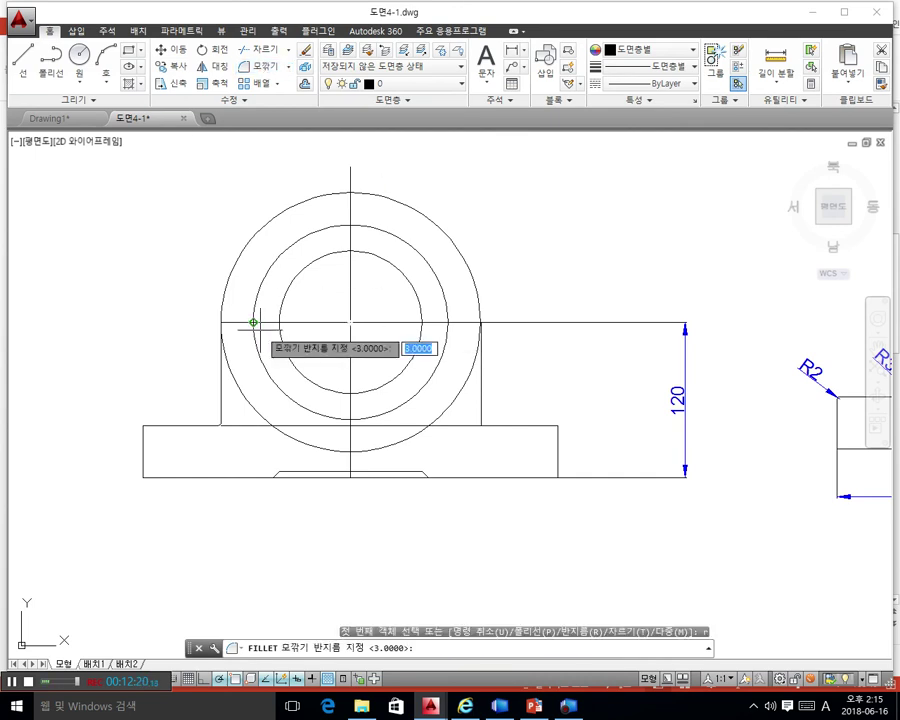
key("Return")
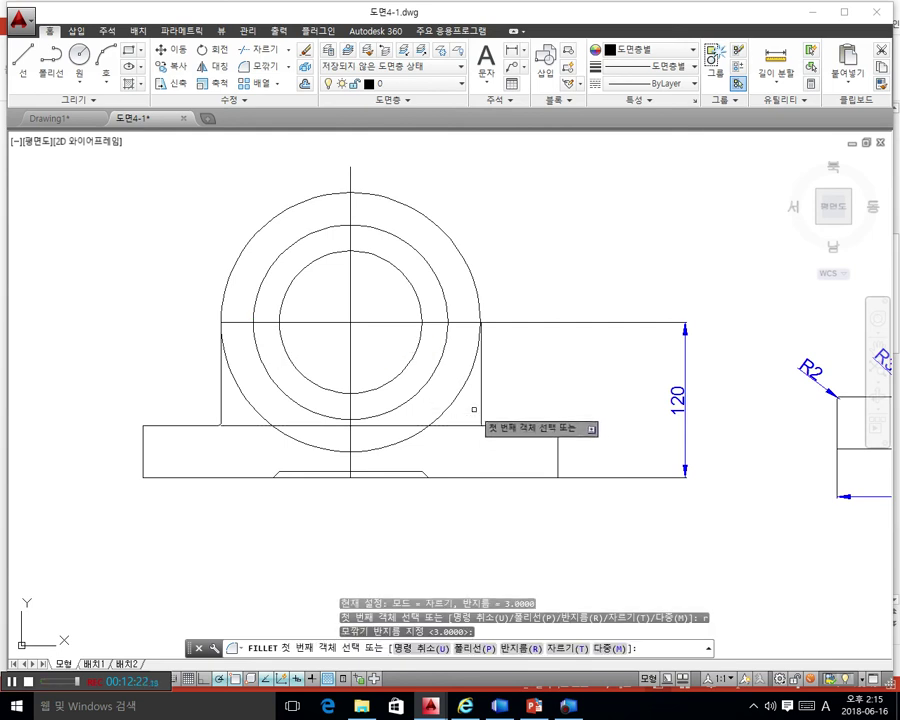
left_click(481, 408)
left_click(488, 425)
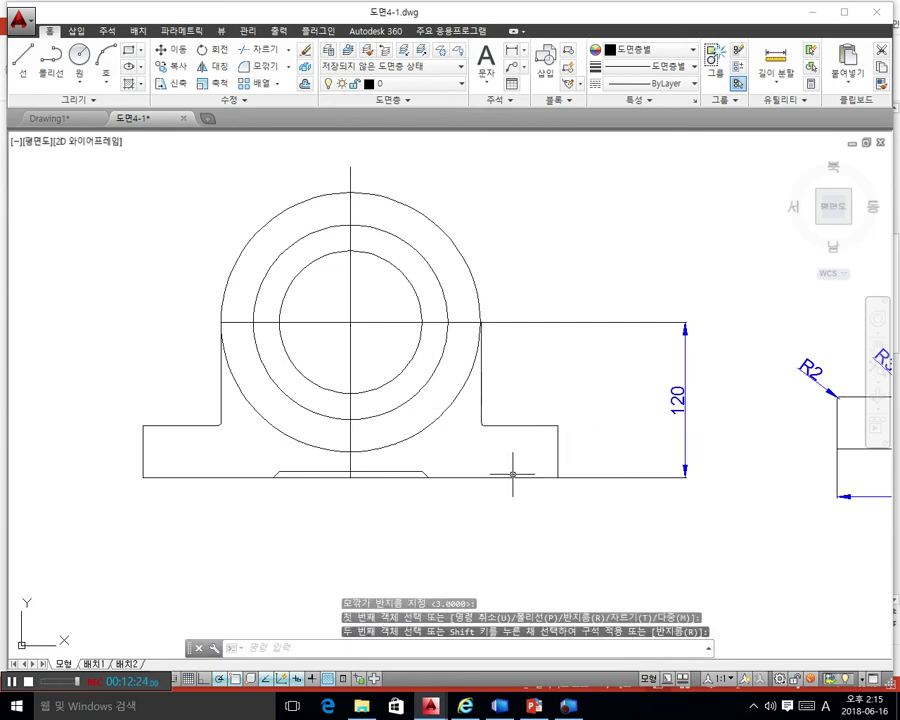
scroll(504, 511, "up", 2)
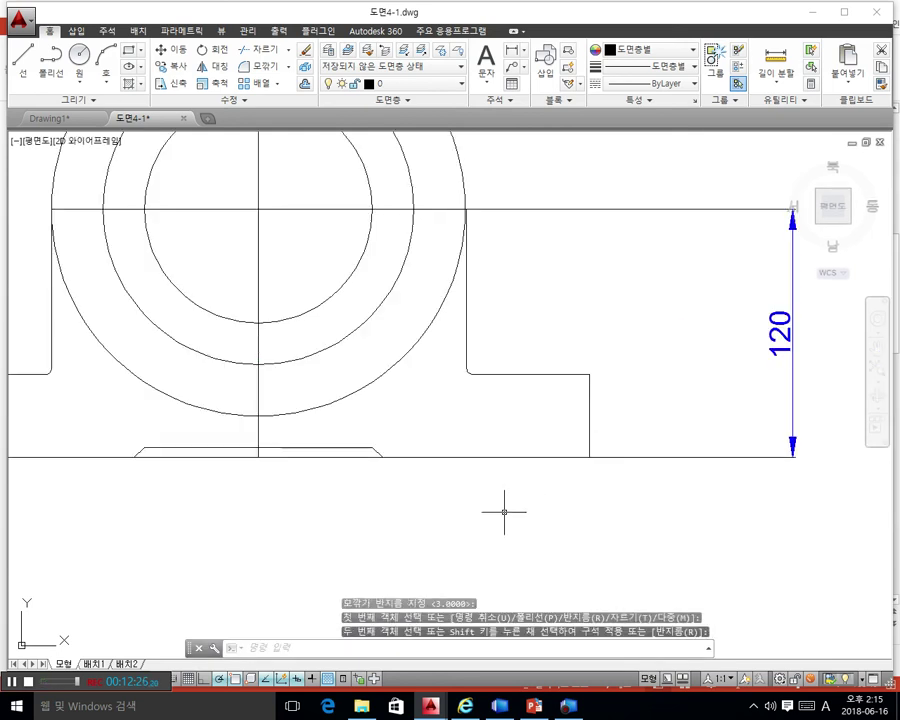
scroll(504, 511, "down", 4)
middle_click_drag(635, 548, 534, 515)
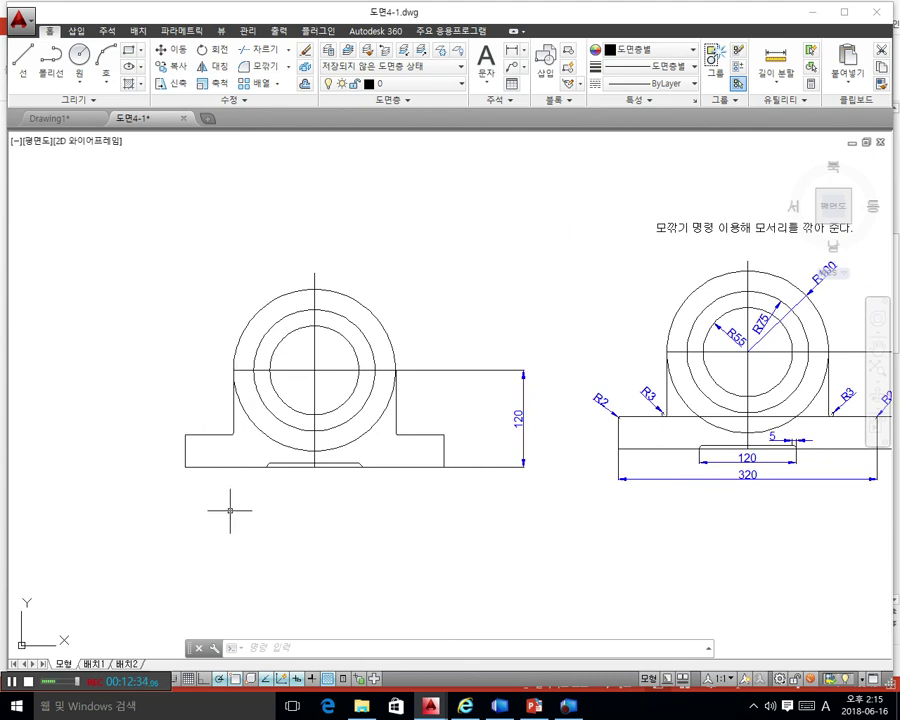
- Draw a line from the right upright's bottom corner to the left upright's bottom corner
key("Return")
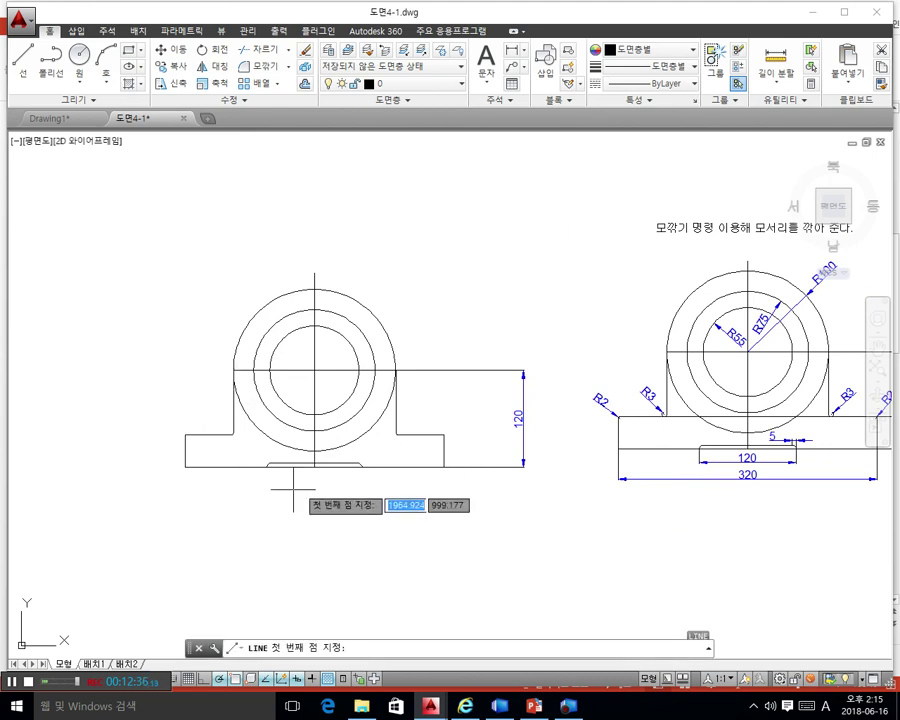
left_click(398, 434)
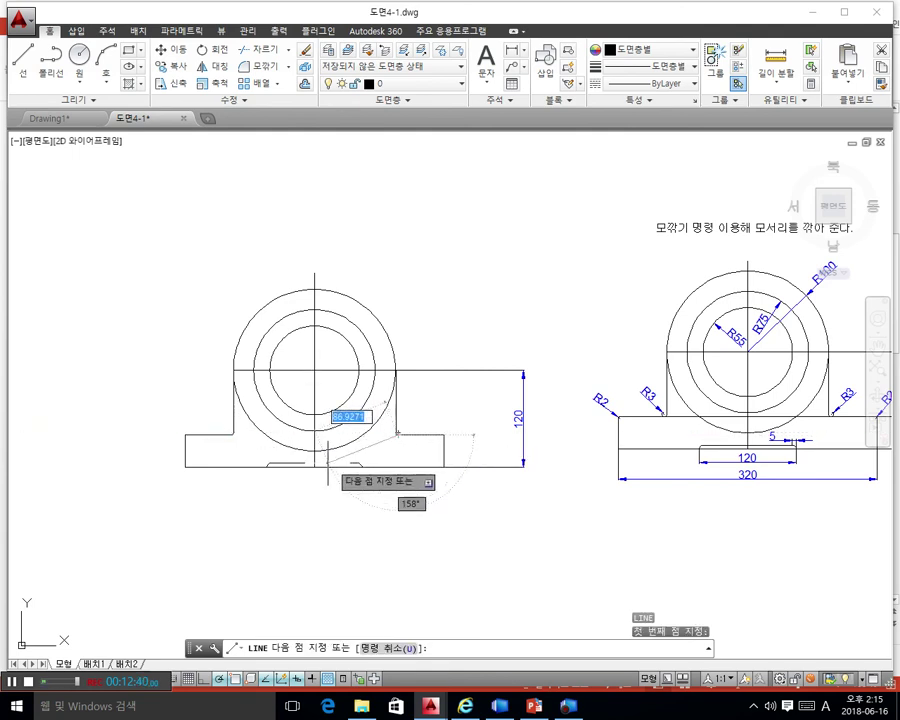
left_click(231, 434)
key("Escape")
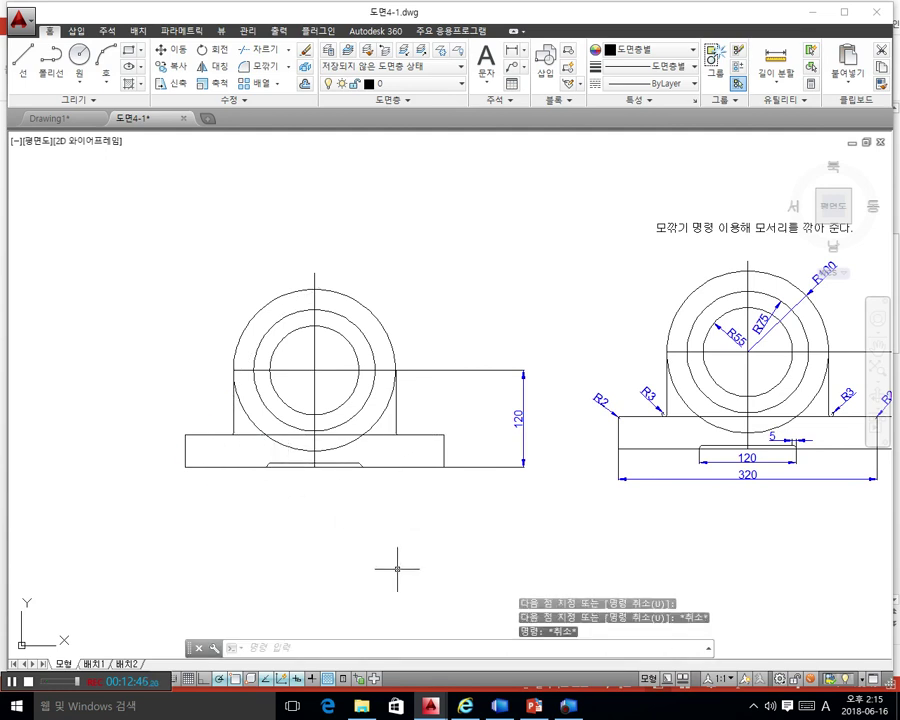
scroll(350, 548, "up", 2)
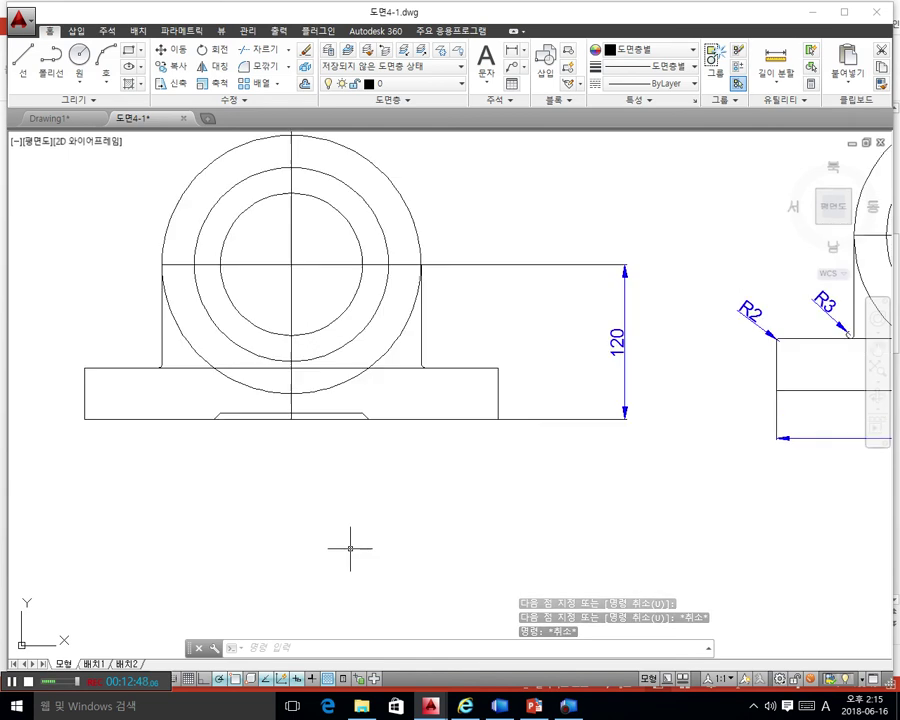
scroll(350, 548, "down", 2)
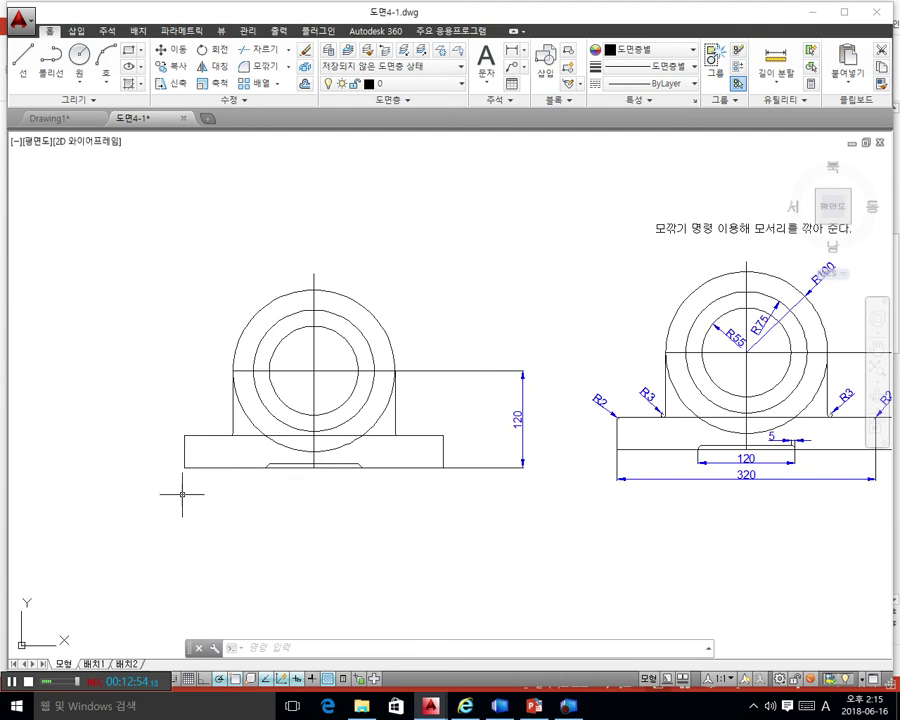
- Set the fillet radius to 2 and round the base's top-left and top-right corners
left_click(262, 68)
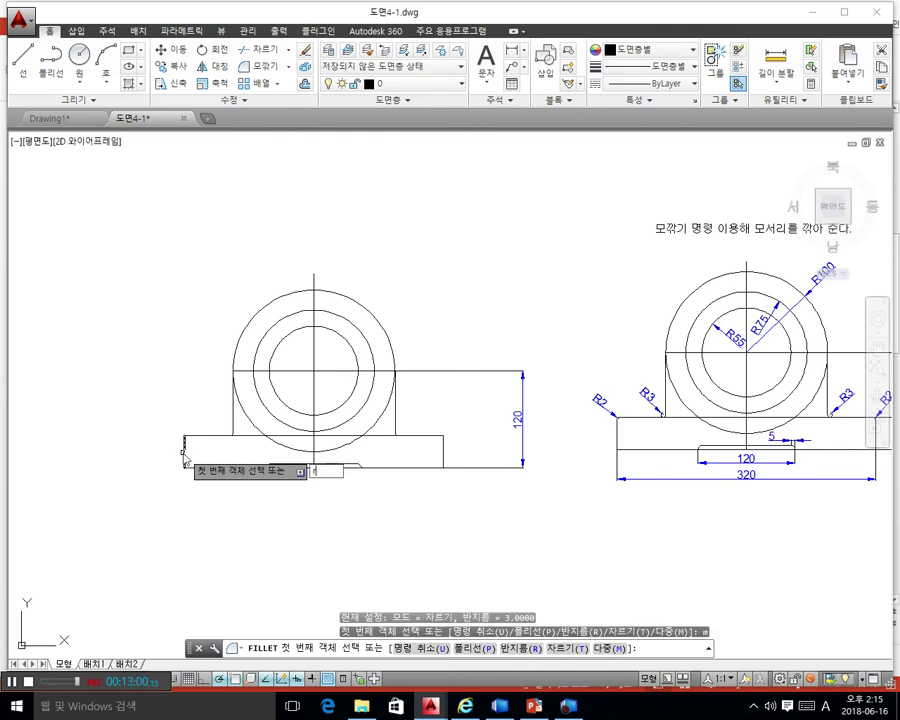
key("Return")
key("Return")
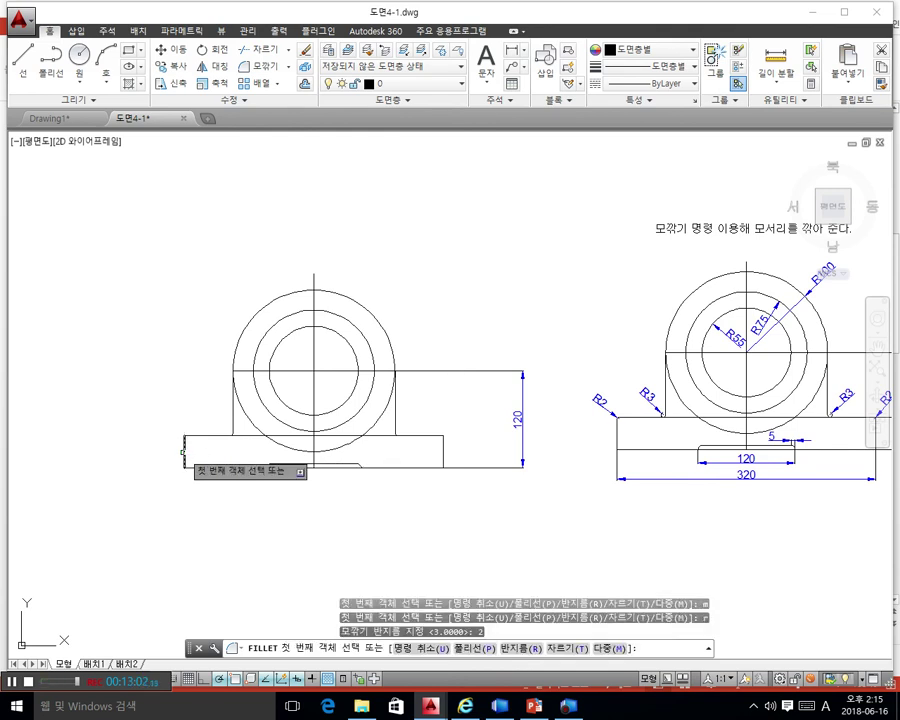
left_click(196, 437)
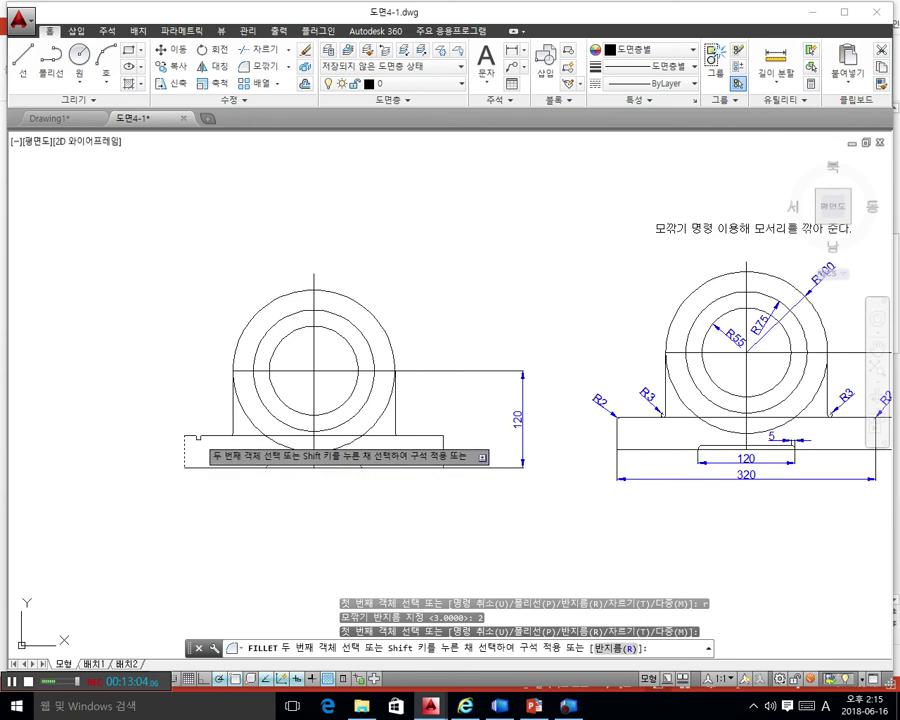
left_click(186, 444)
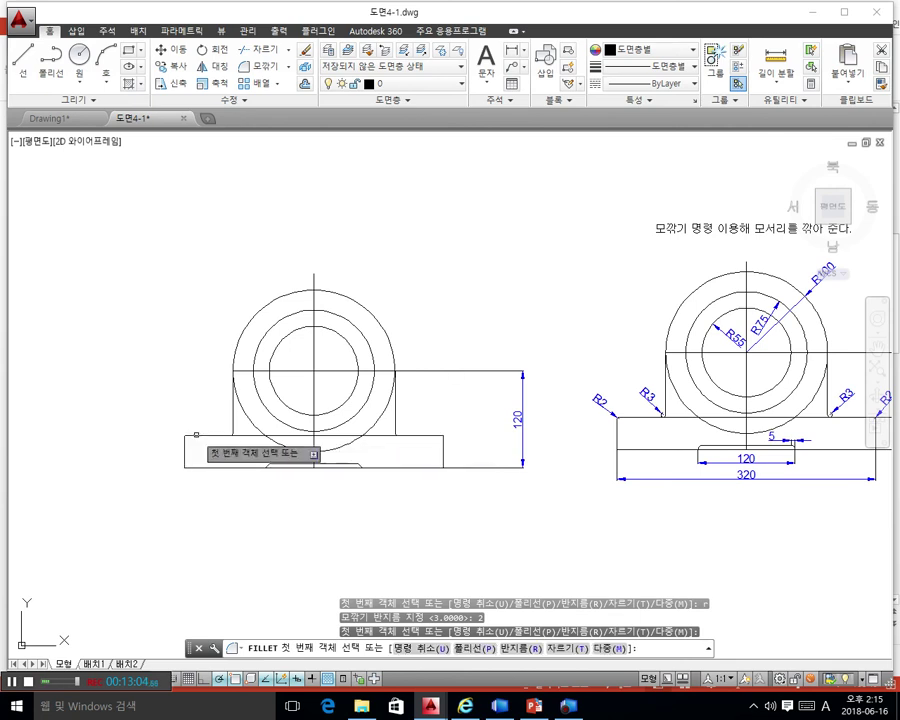
left_click(445, 450)
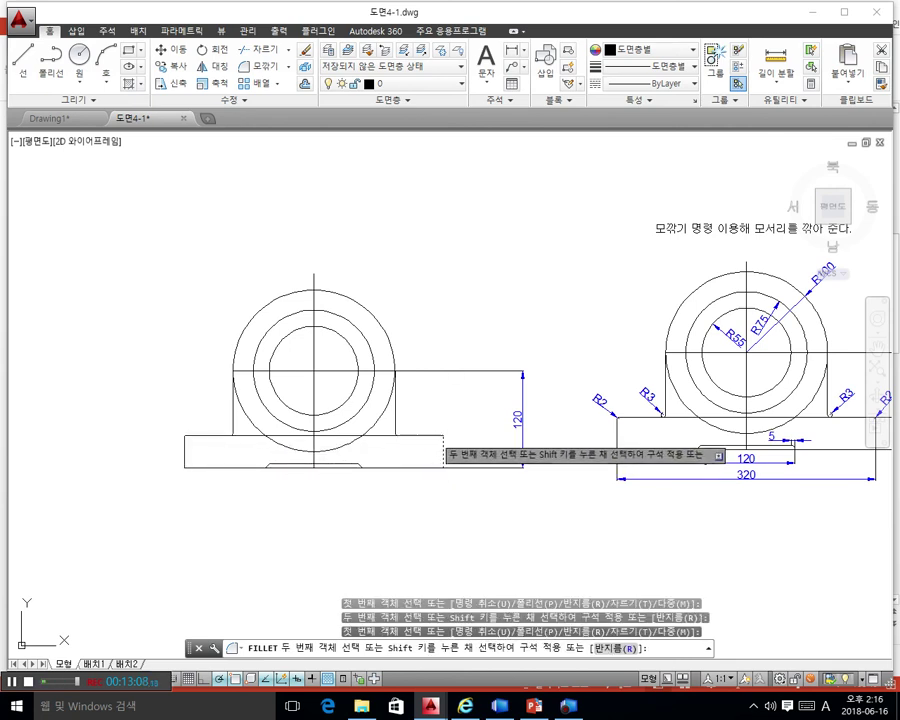
left_click(433, 437)
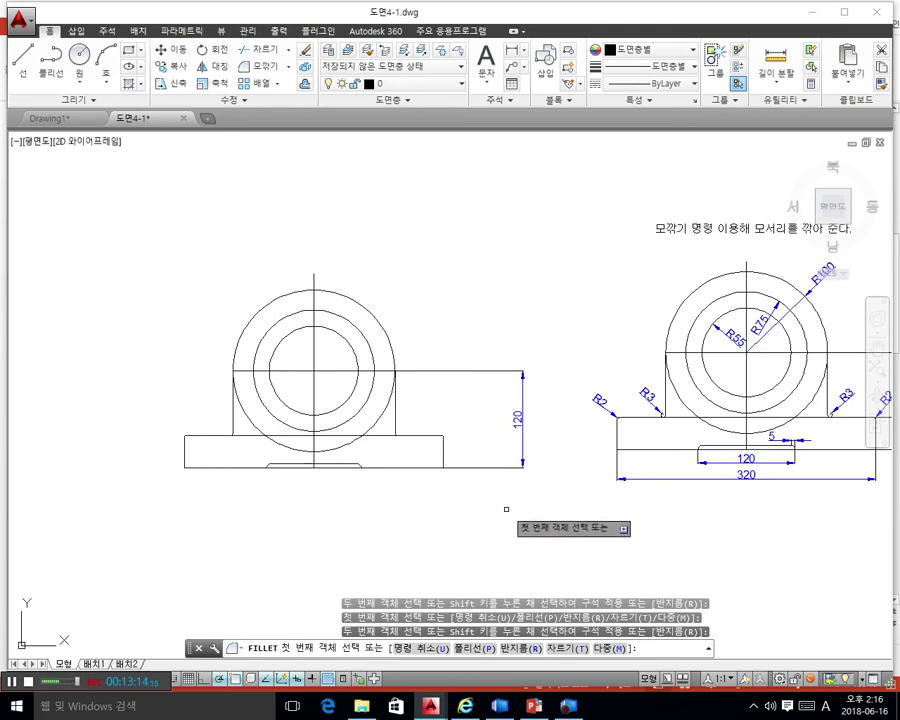
middle_click_drag(507, 509, 439, 496)
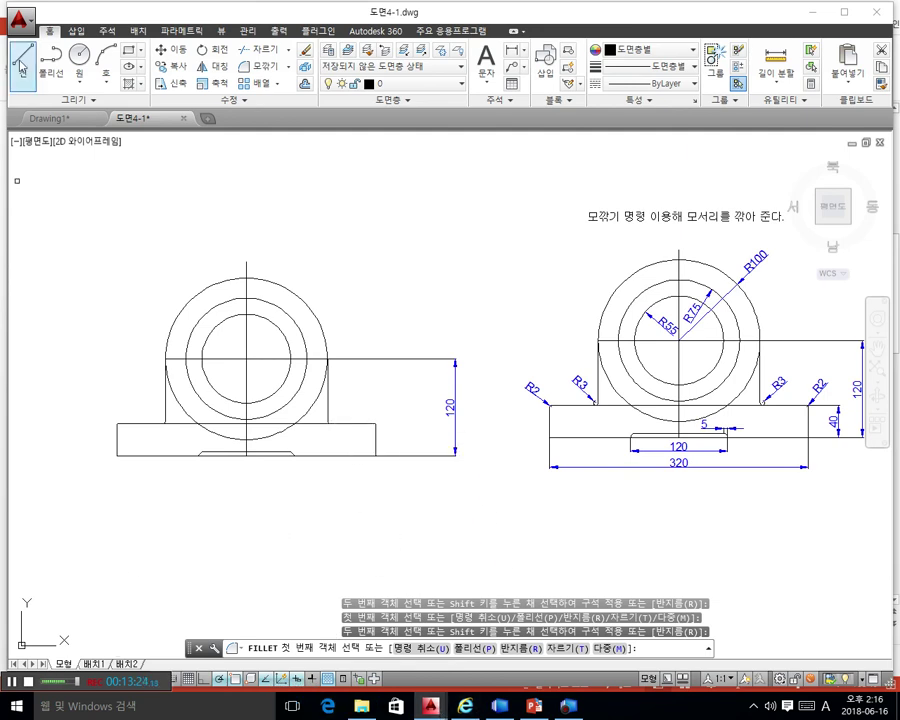
- Open the drawing 도면4-2 from the Application menu and pan the plate into view
left_click(20, 20)
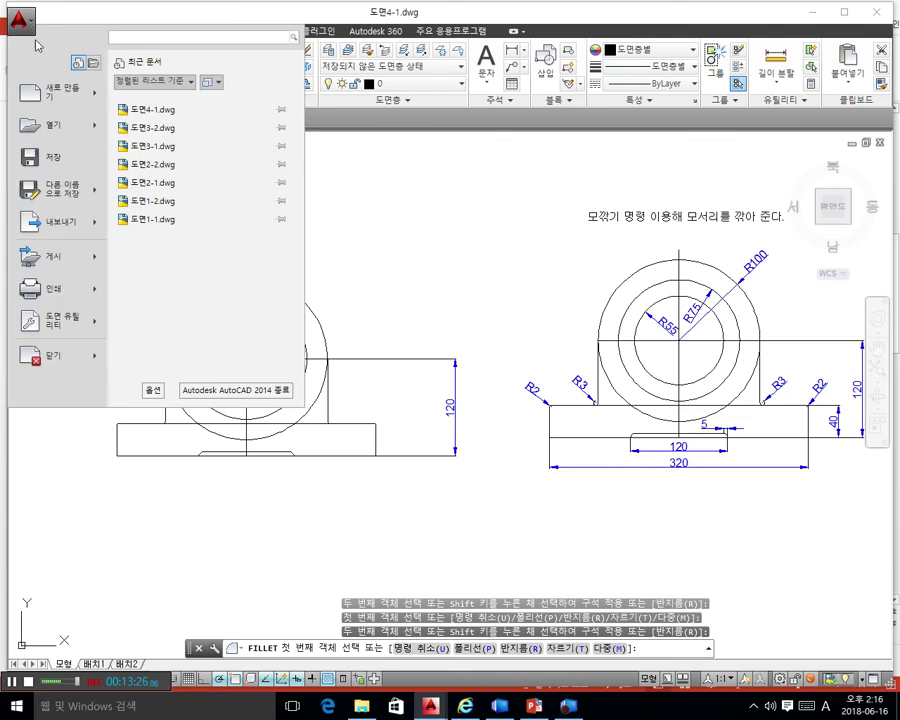
left_click(97, 126)
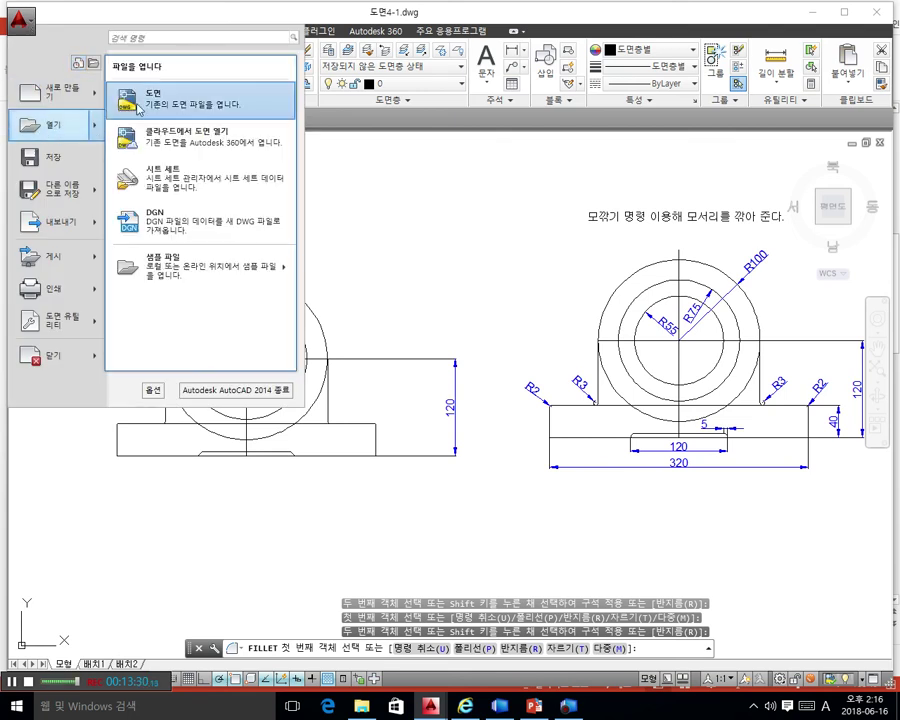
left_click(140, 97)
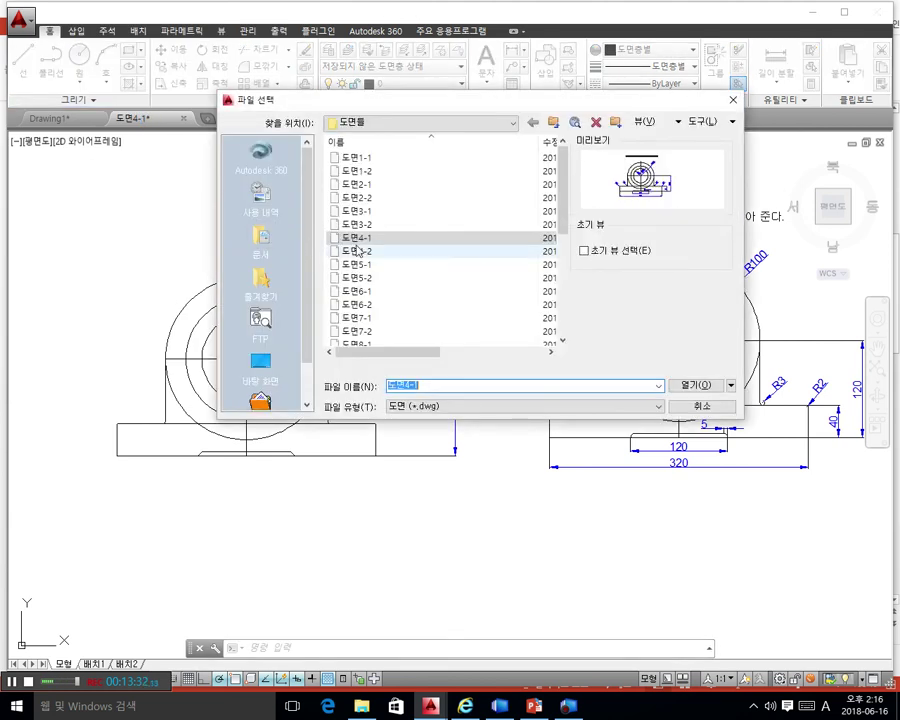
left_click(368, 251)
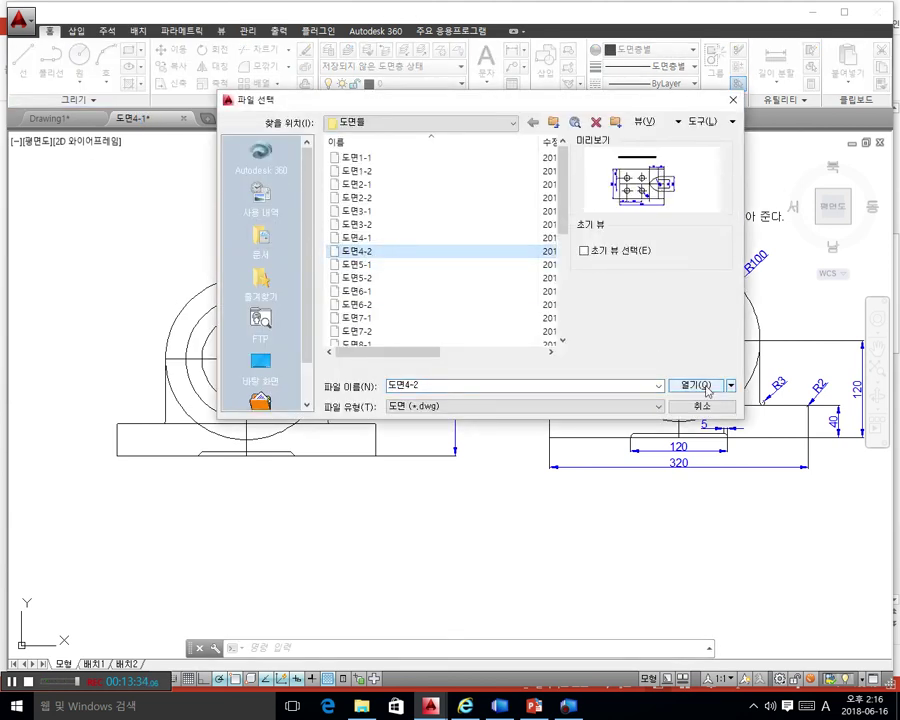
left_click(690, 385)
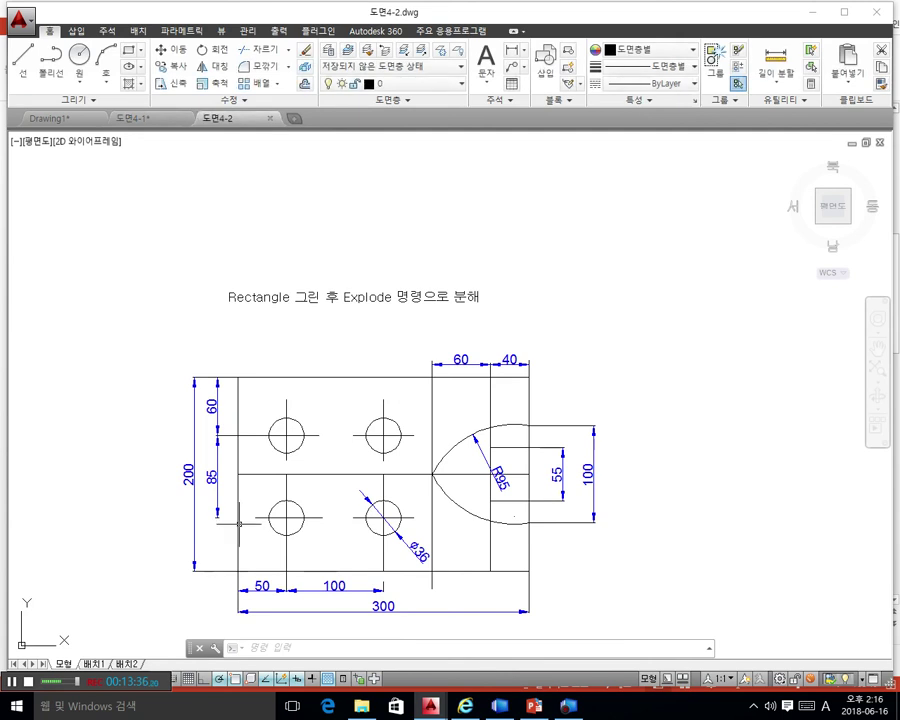
middle_click_drag(313, 489, 602, 412)
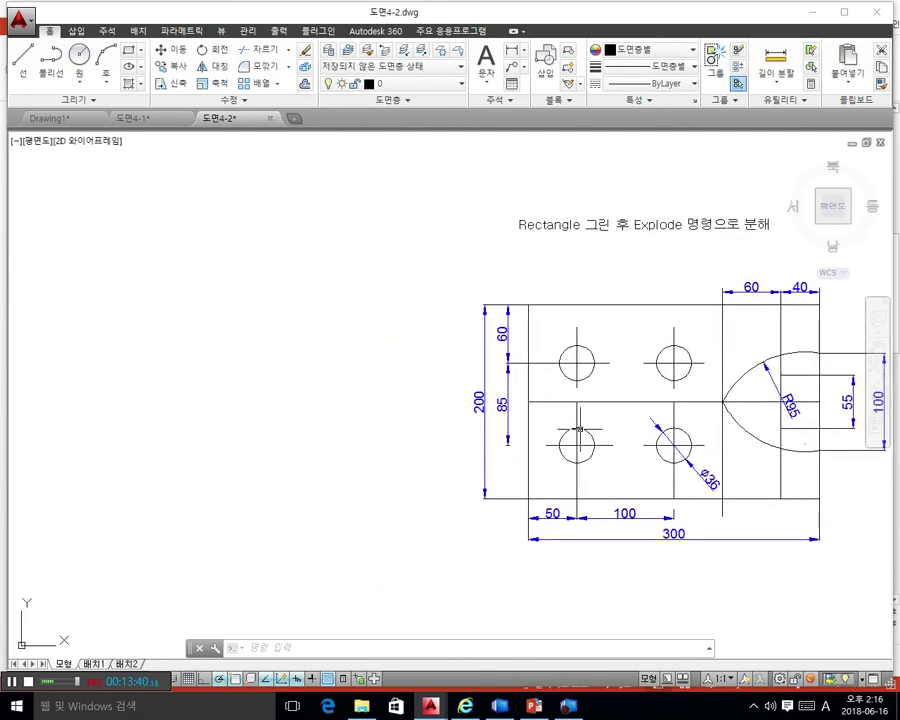
left_click(306, 540)
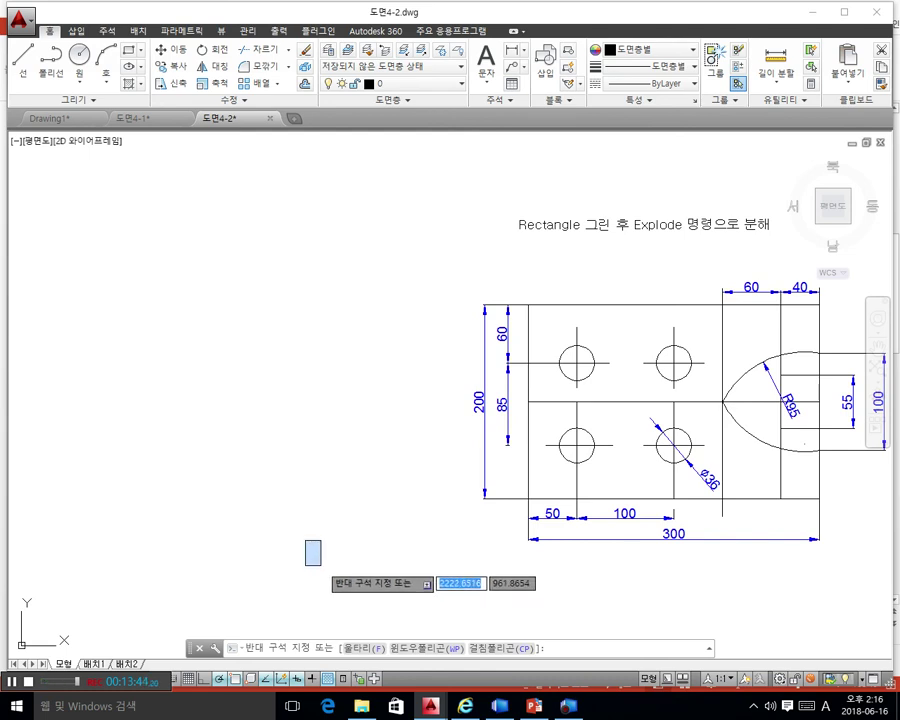
- Draw a 300 × 200 rectangle in the empty space left of the reference plate
left_click(369, 616)
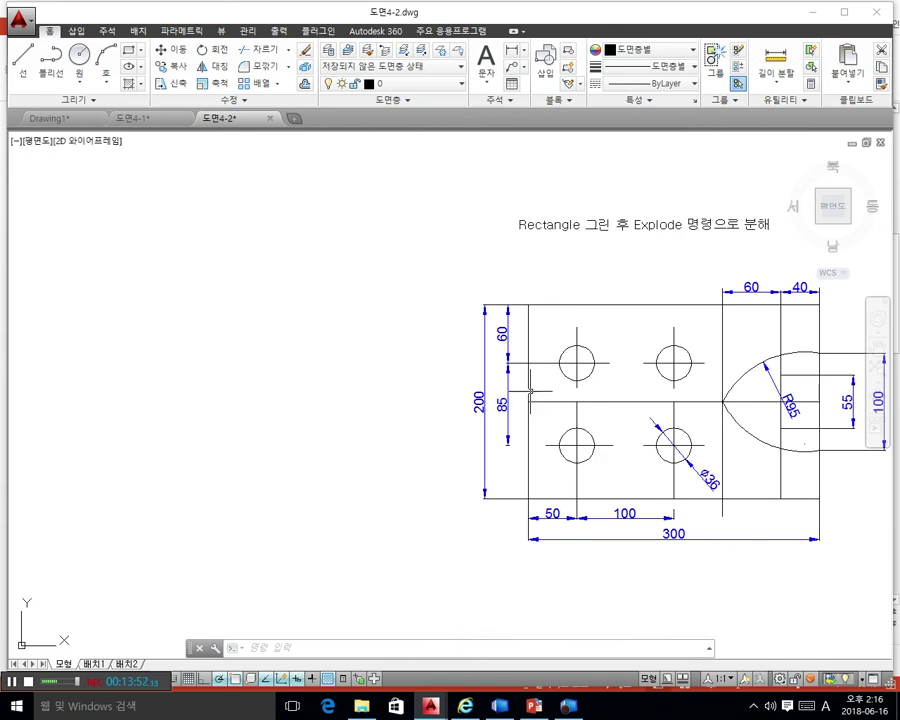
left_click(128, 49)
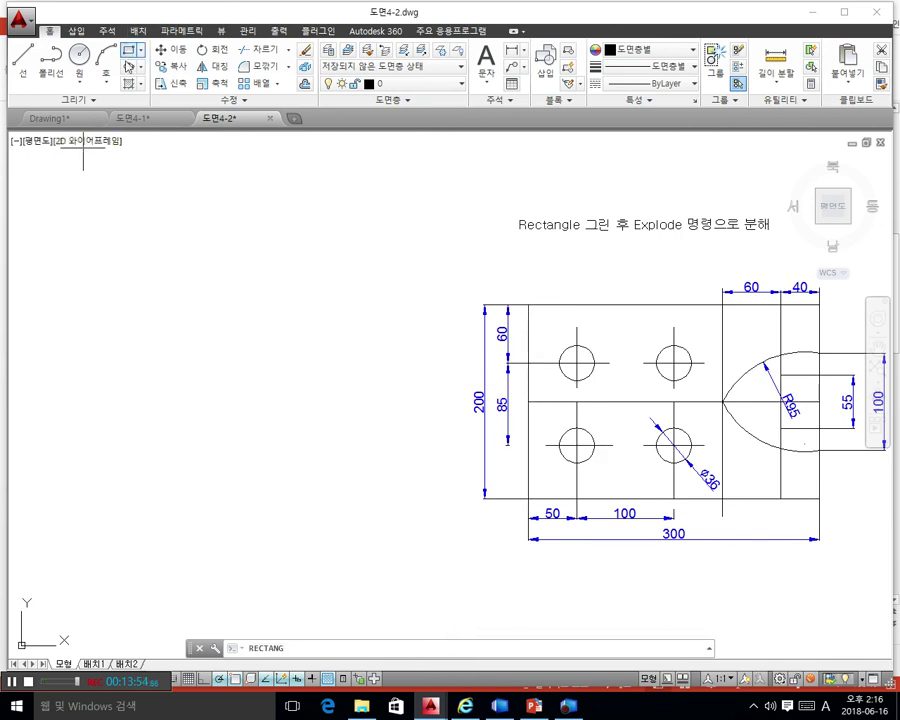
left_click(35, 525)
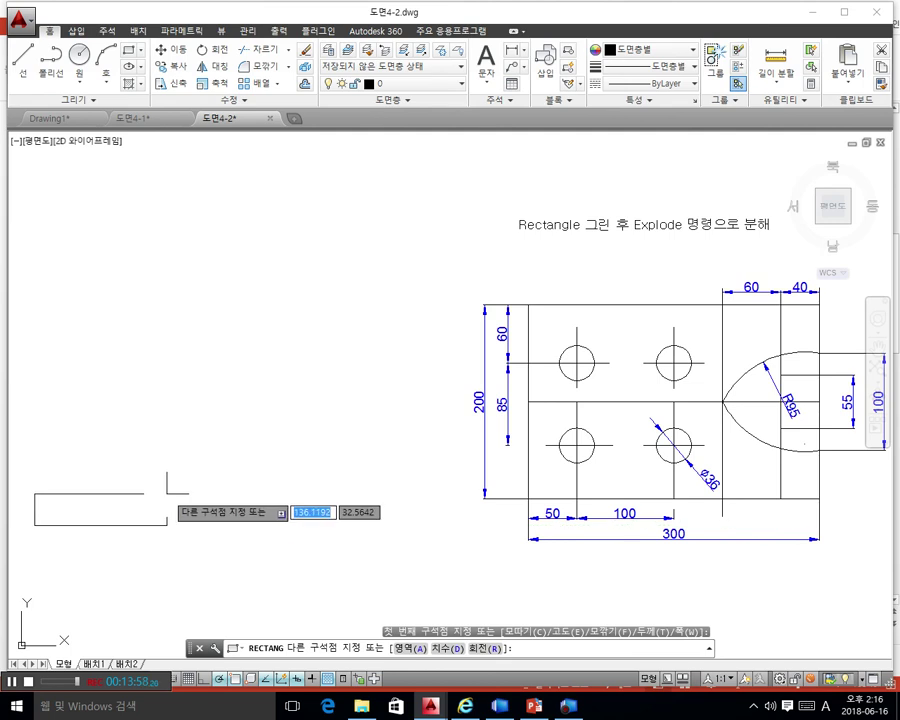
key("F8")
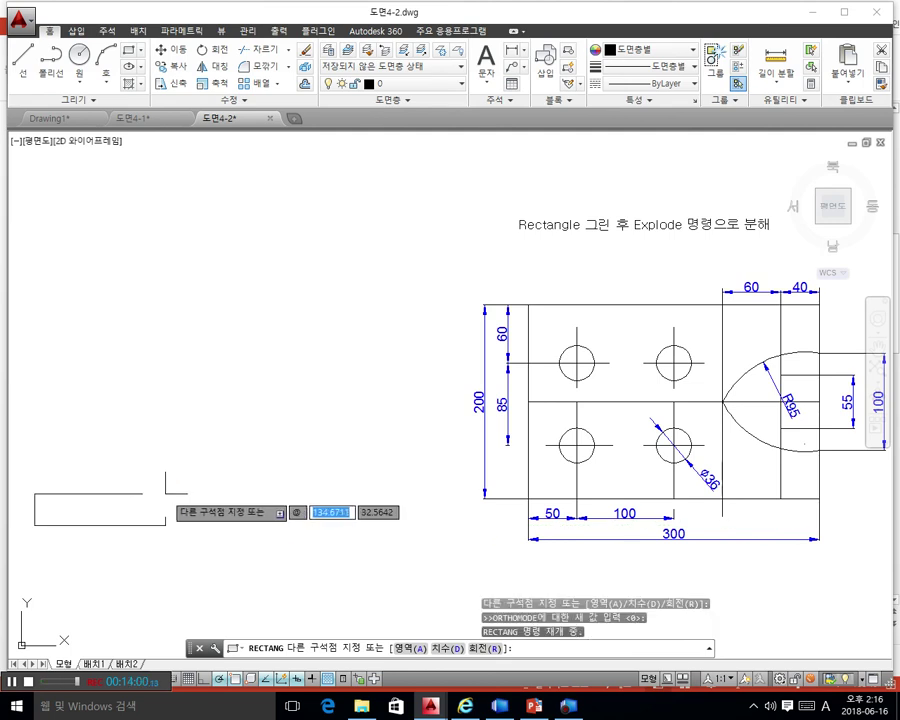
type("300")
key("Tab")
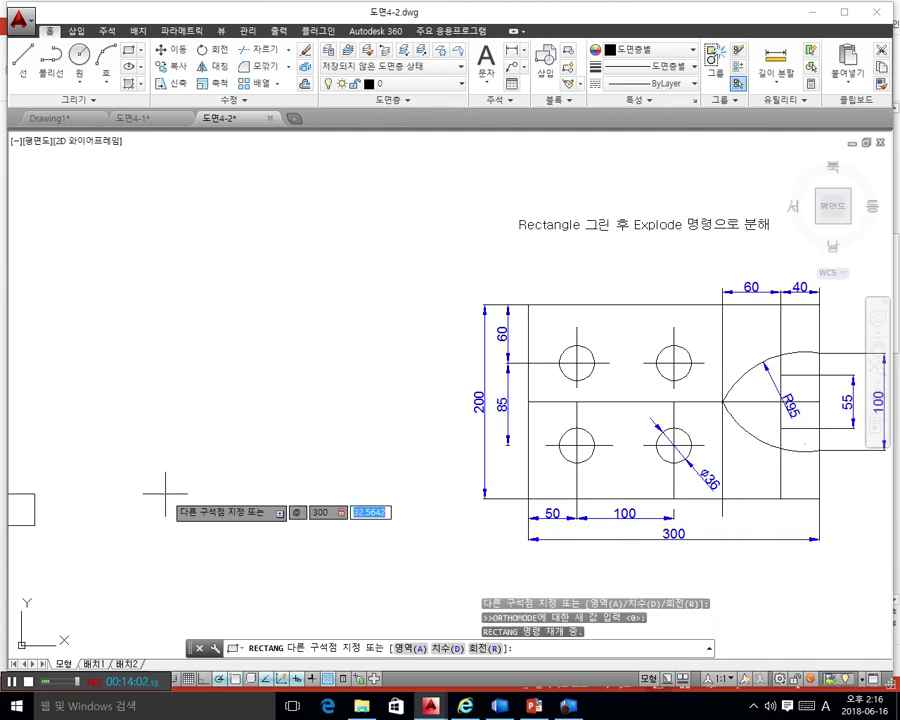
type("20")
key("Return")
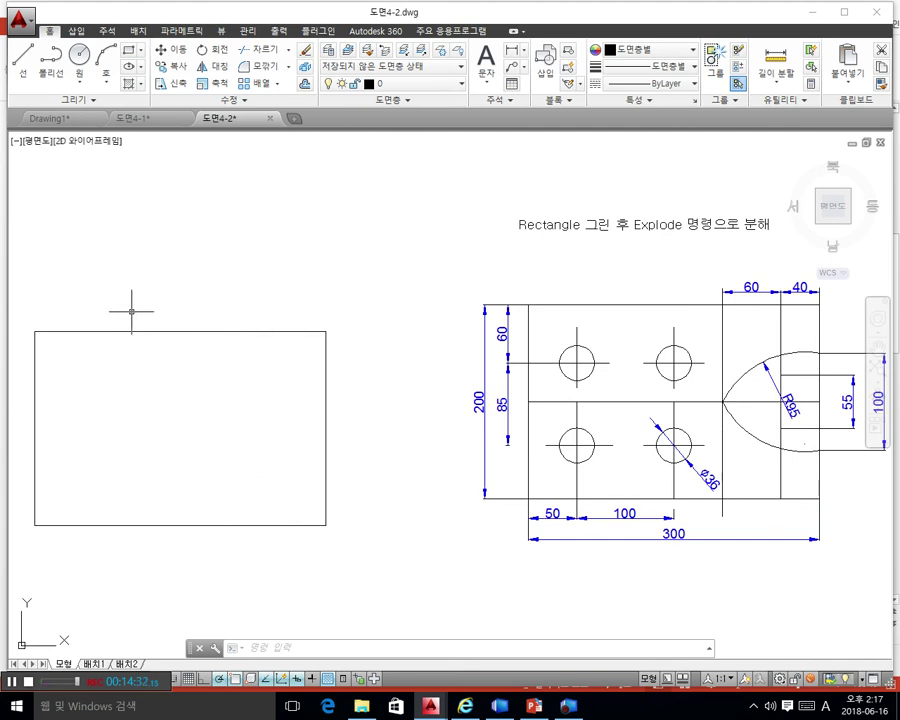
- Draw a horizontal centre line from the rectangle's left edge to its right edge
key("Return")
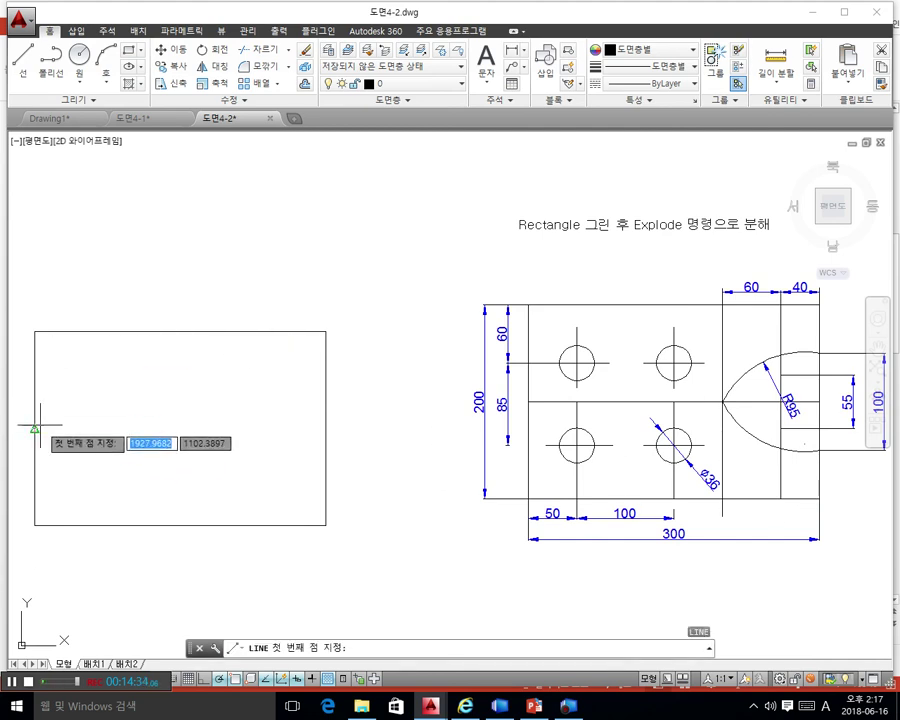
left_click(35, 430)
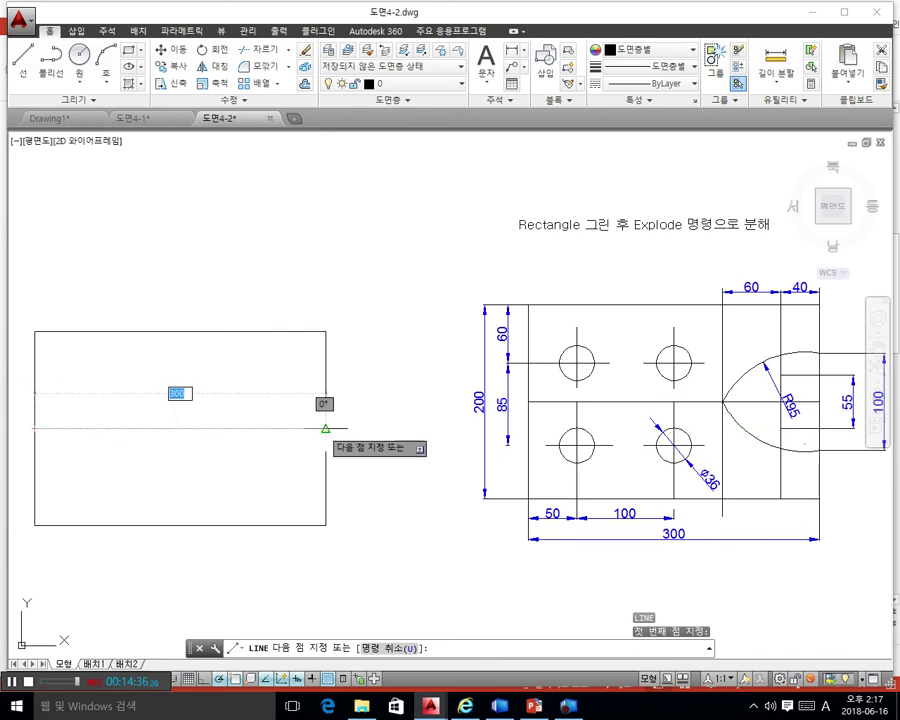
left_click(326, 428)
key("Escape")
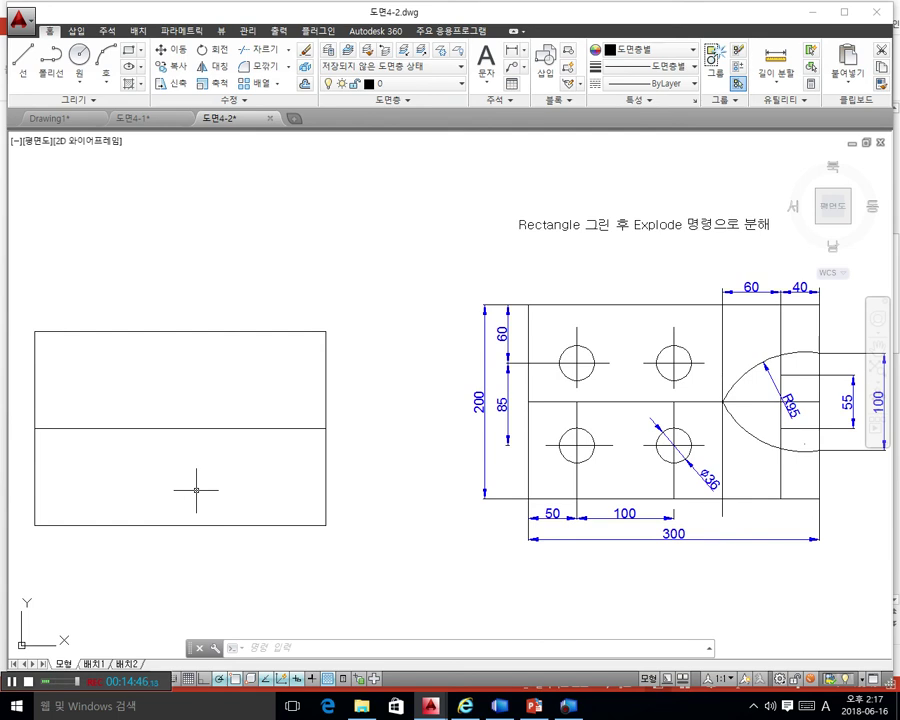
- Explode the 300 × 200 rectangle into separate lines
type("ㅎxpl")
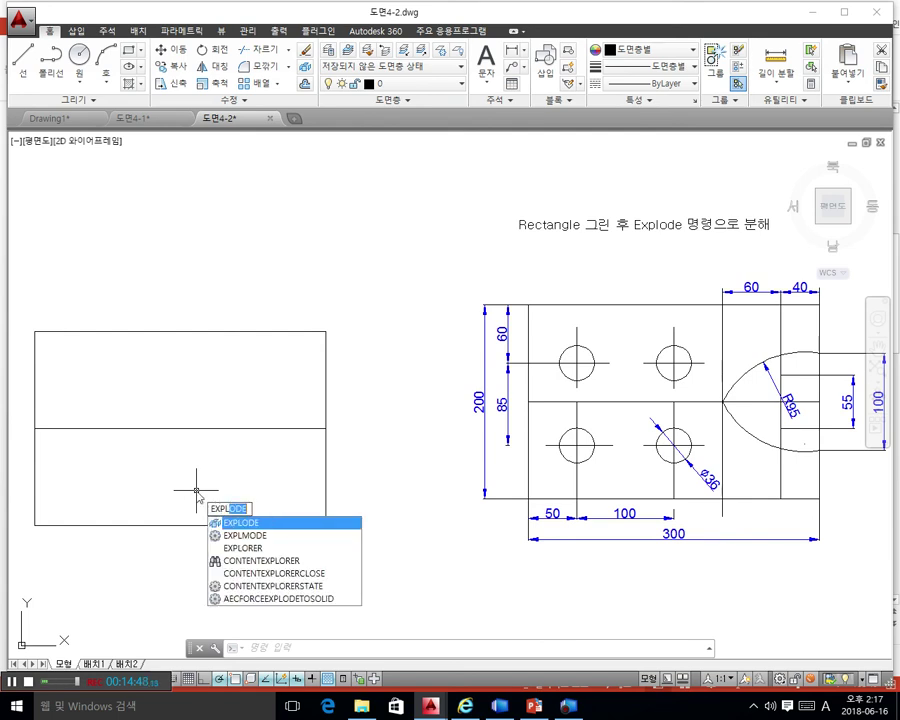
type("ode")
key("Return")
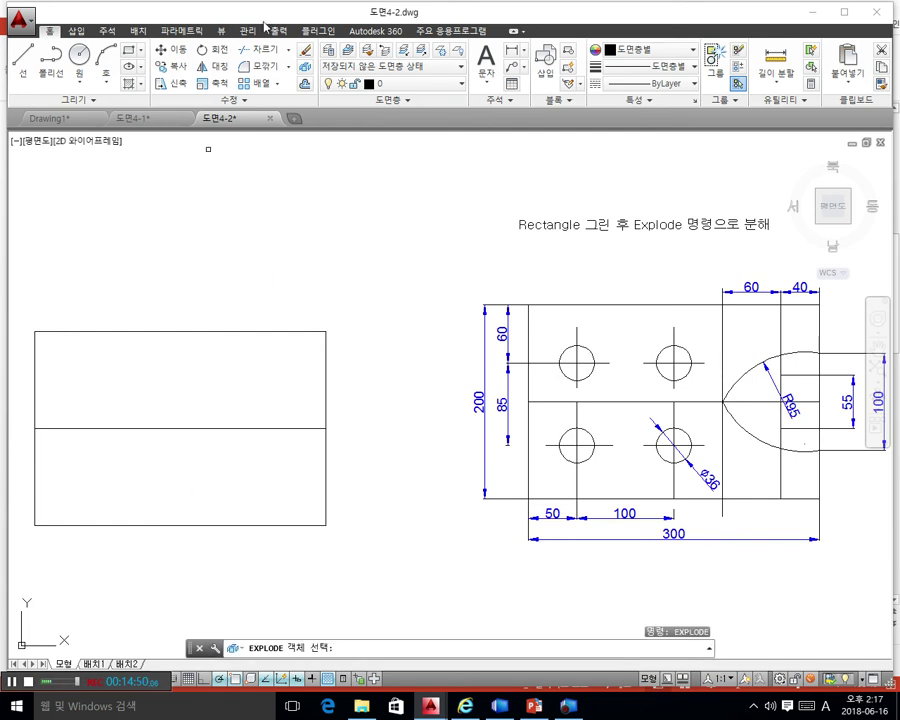
left_click(144, 524)
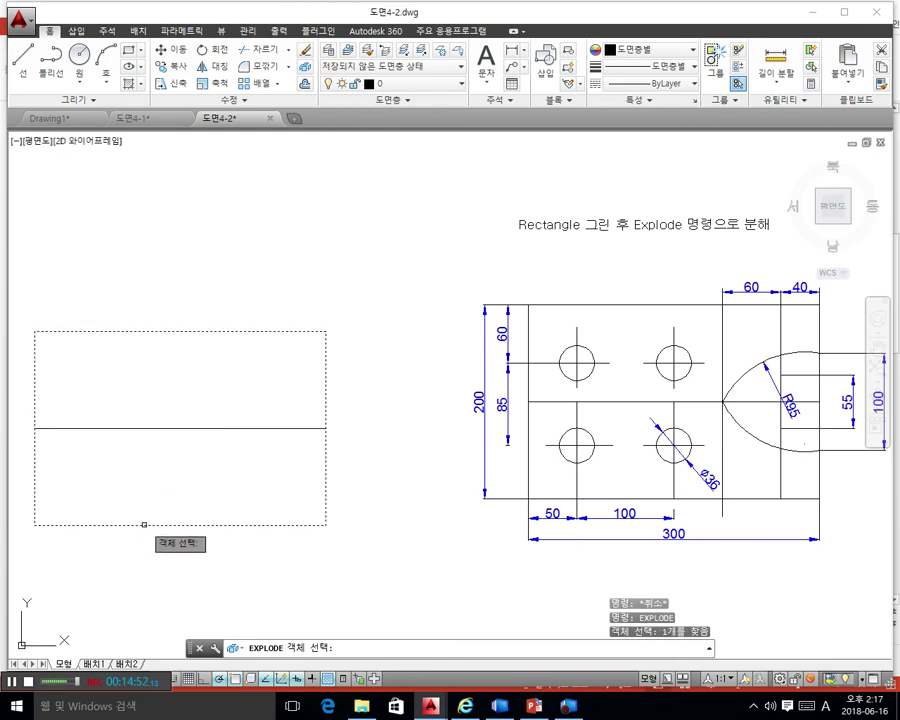
key("Return")
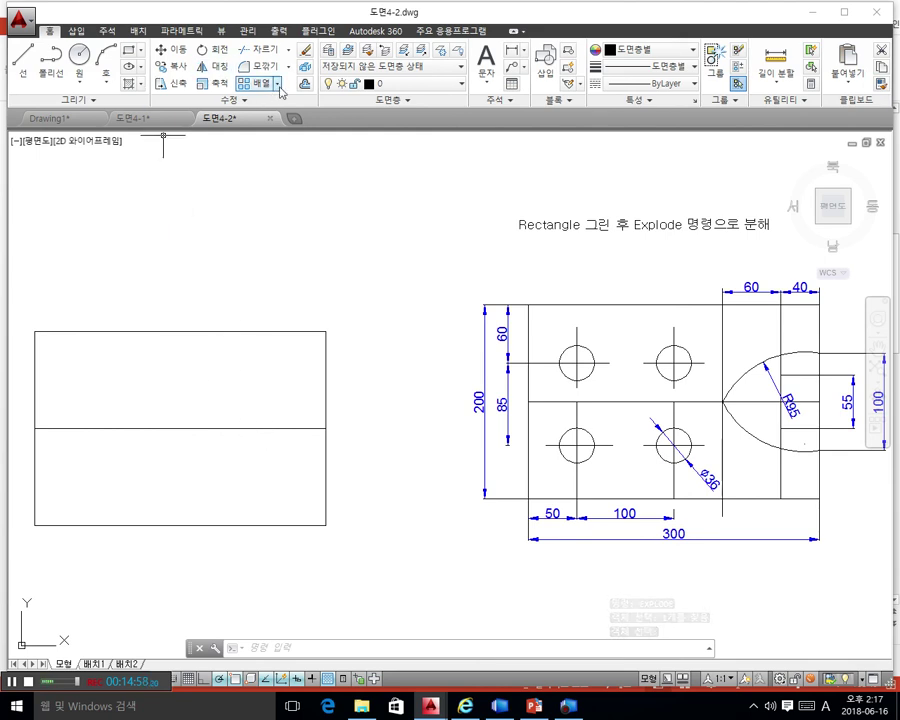
type("o")
key("Return")
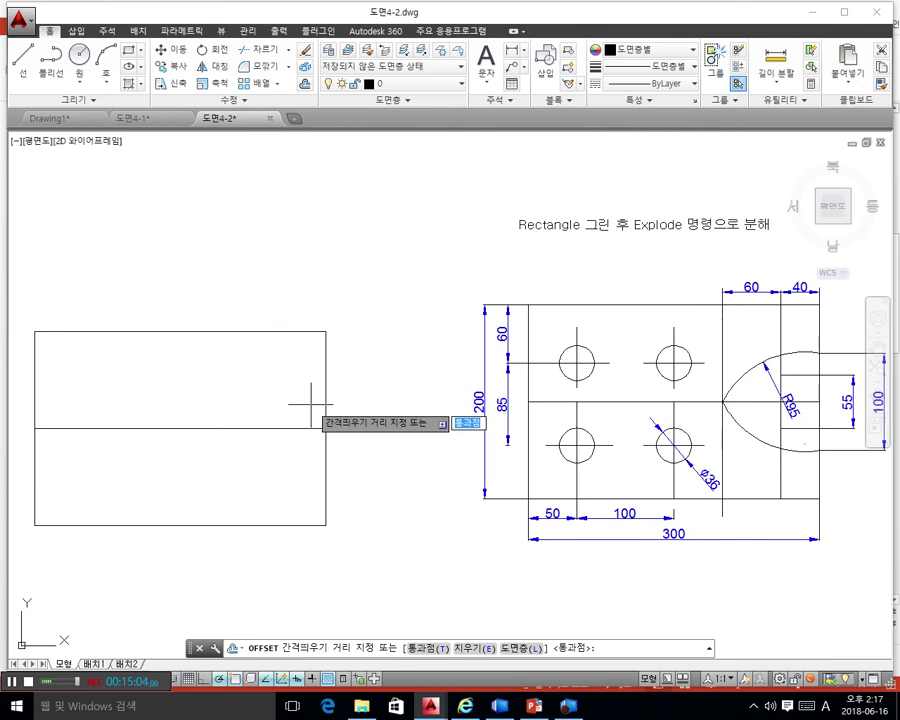
type("40")
- Offset the rectangle's right edge 40 units inward
key("Return")
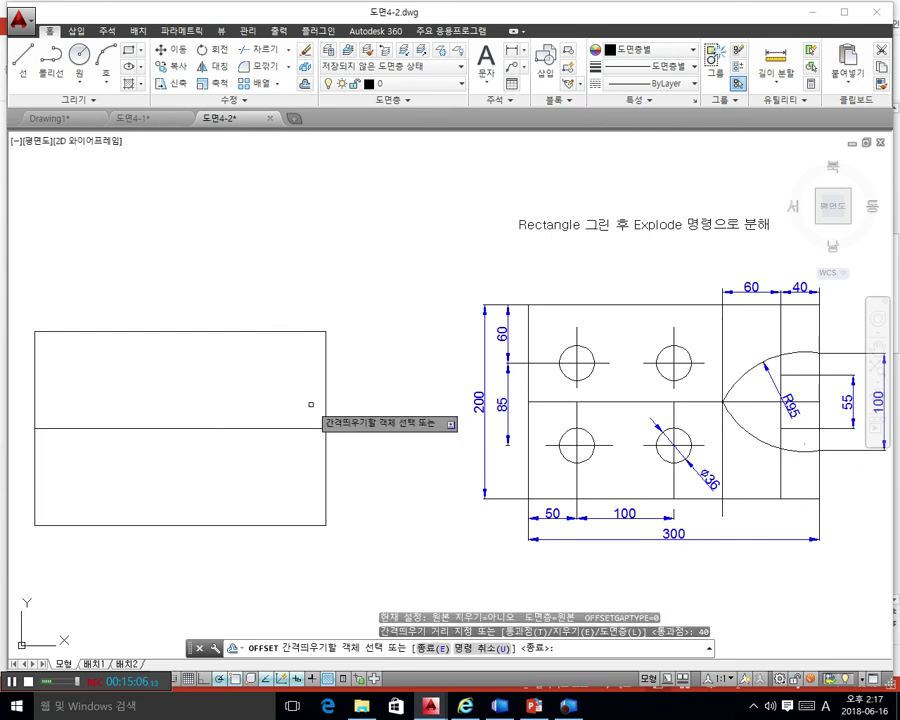
left_click(325, 398)
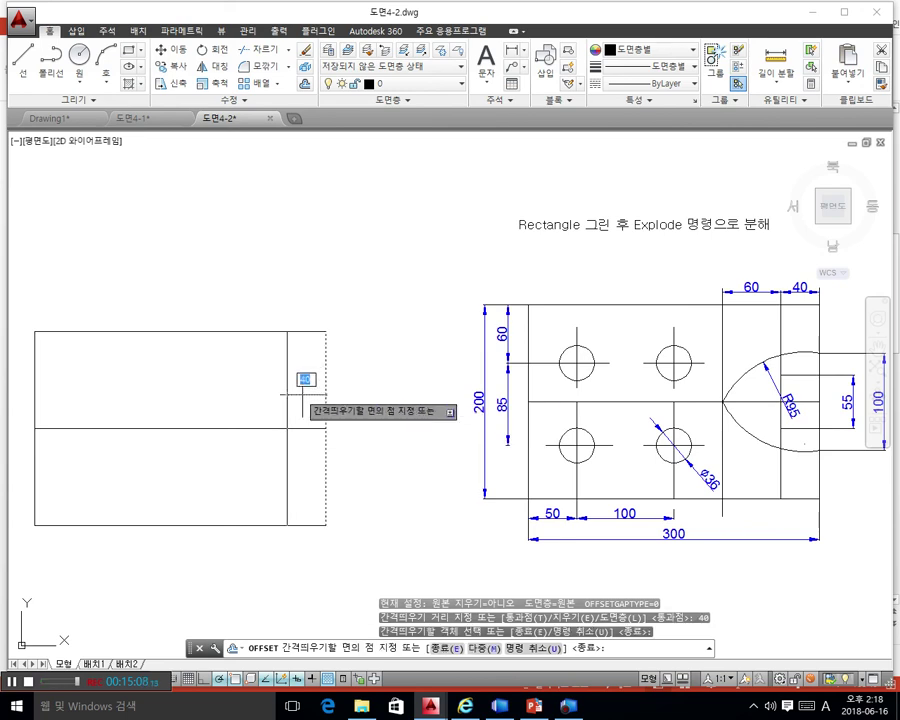
left_click(300, 394)
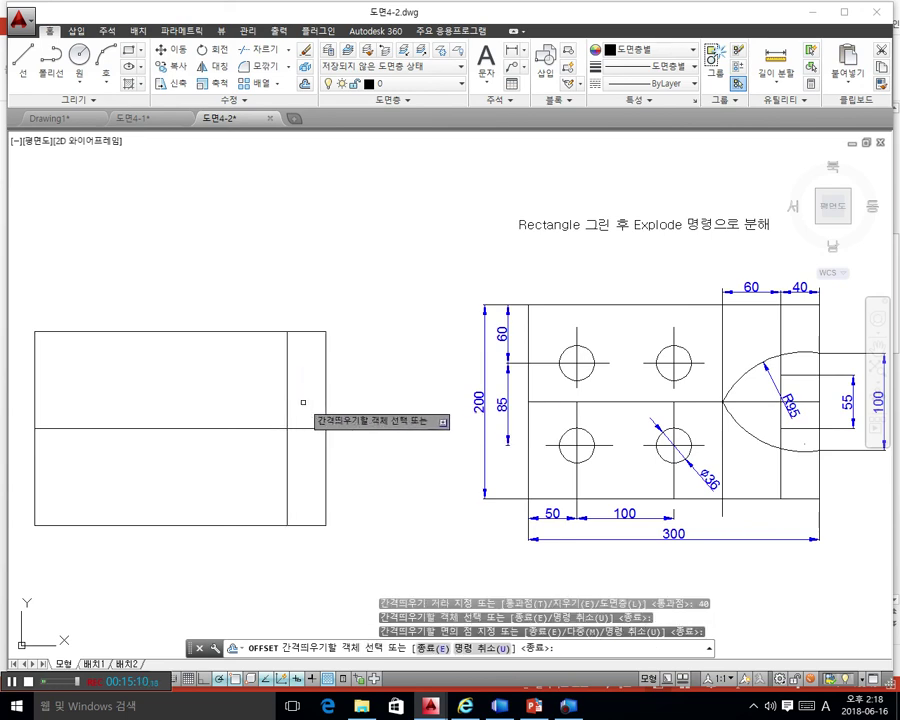
key("Escape")
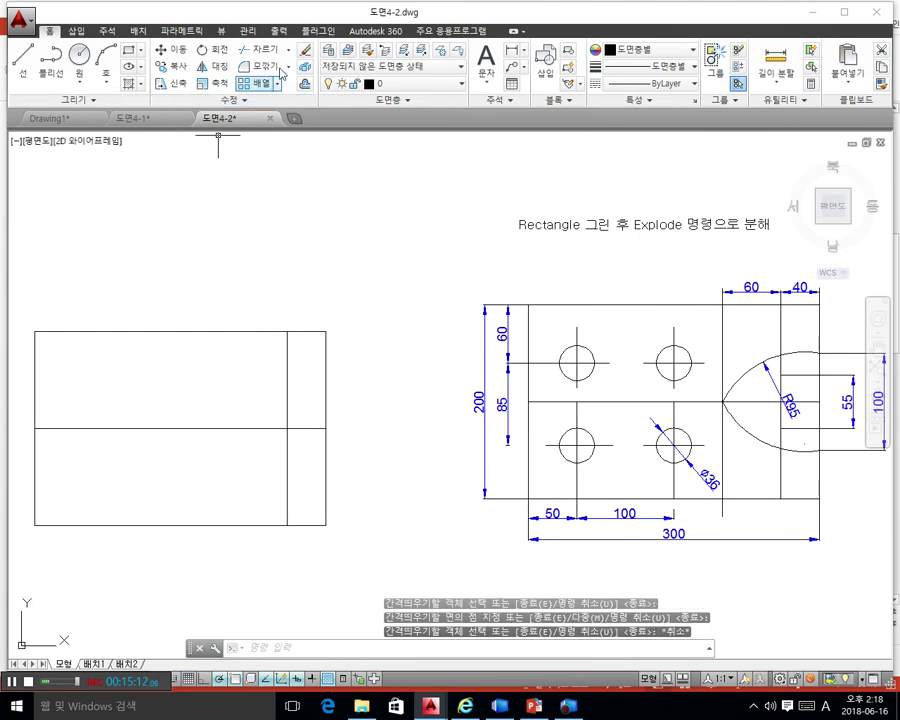
key("Escape")
- Offset that new vertical line another 60 units to the left
left_click(304, 88)
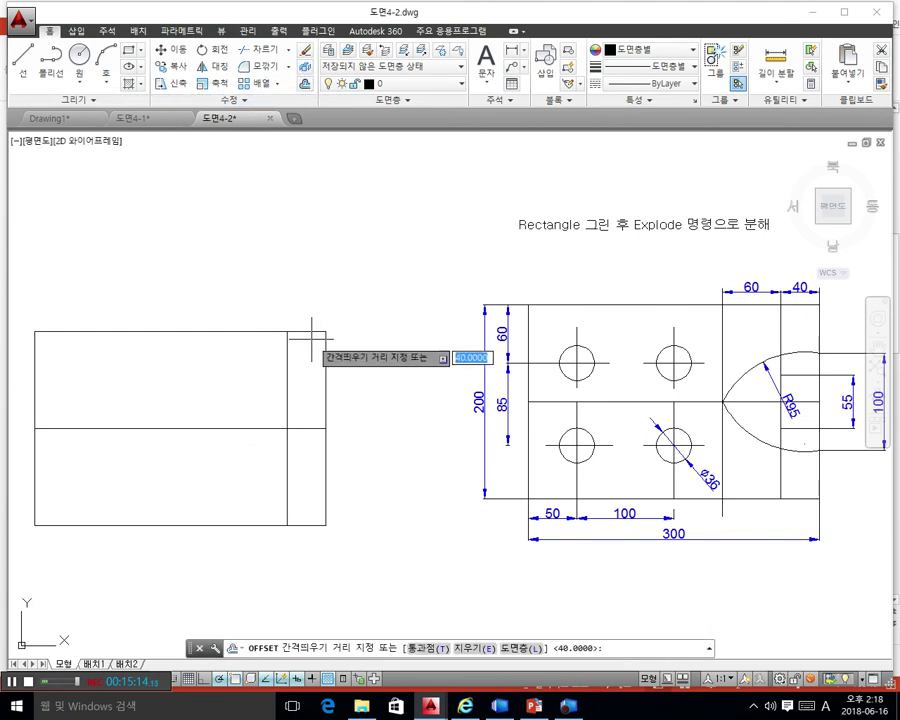
type("60")
key("Return")
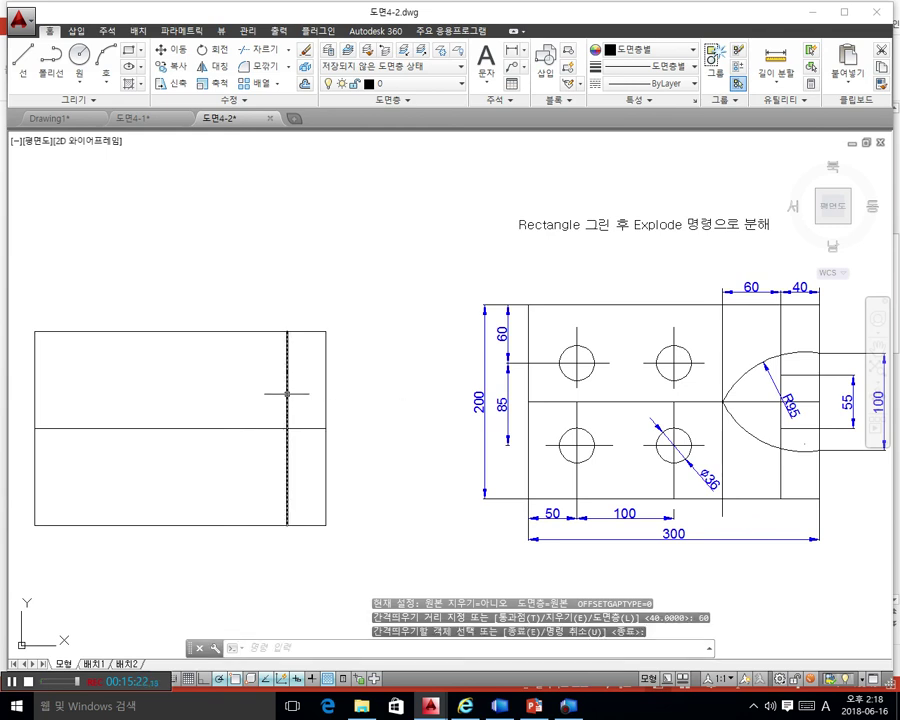
left_click(287, 395)
key("Escape")
key("Escape")
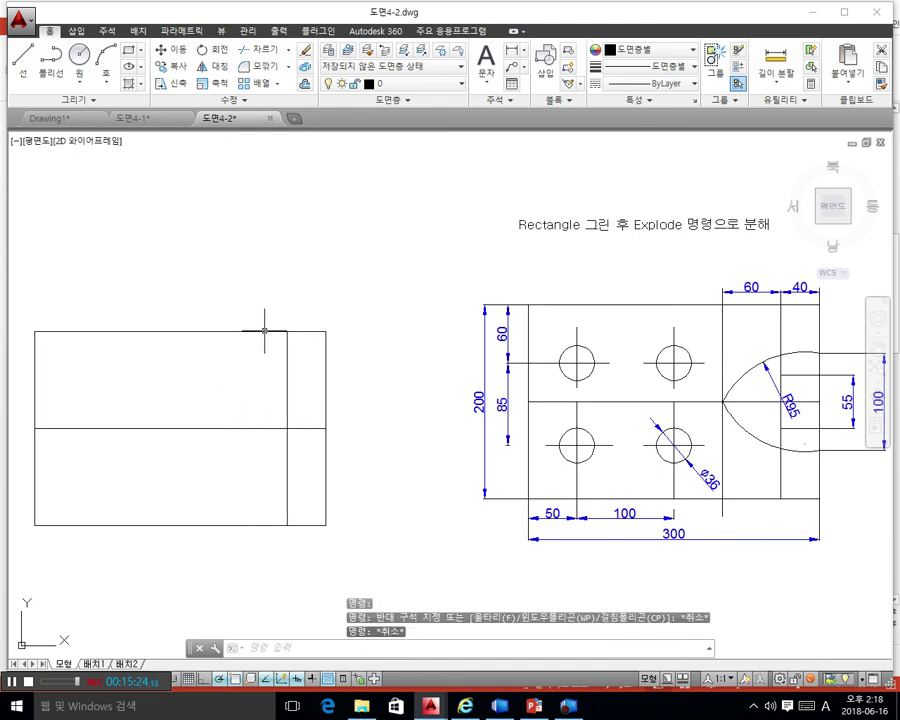
left_click(304, 86)
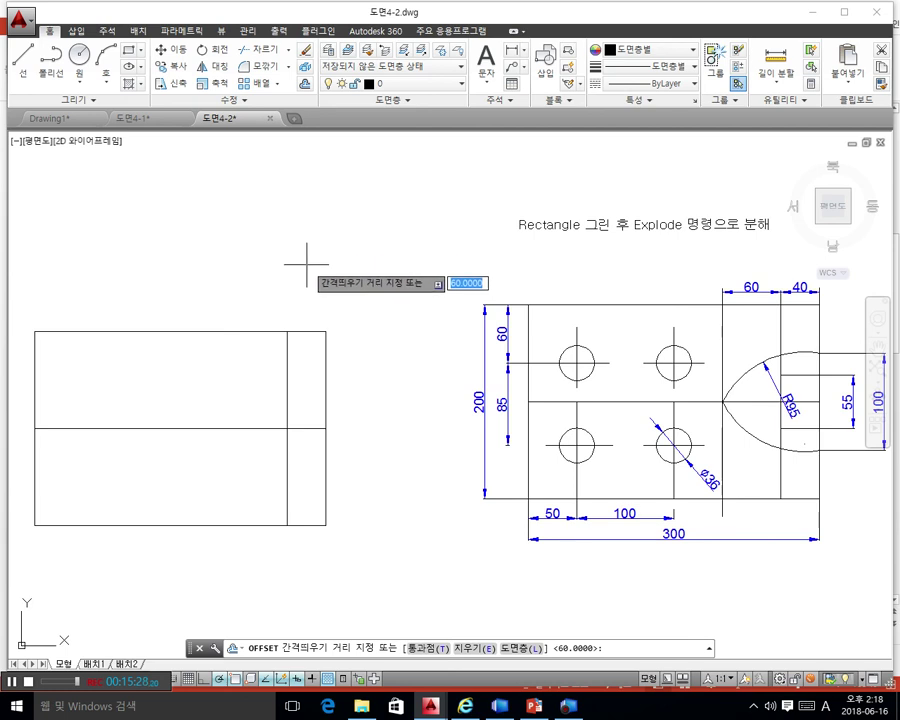
key("Return")
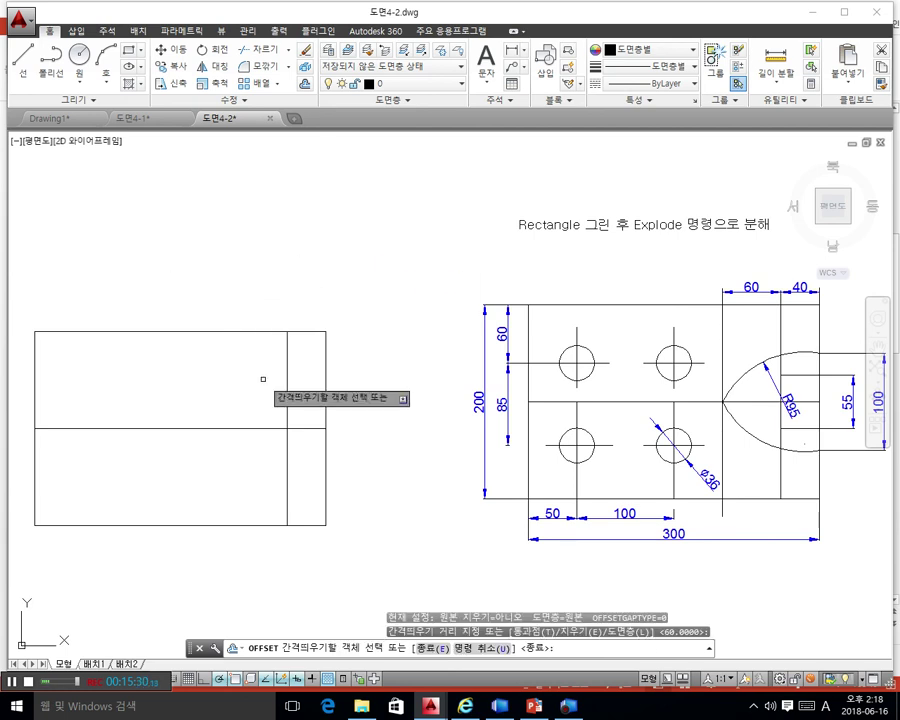
left_click(287, 388)
left_click(222, 389)
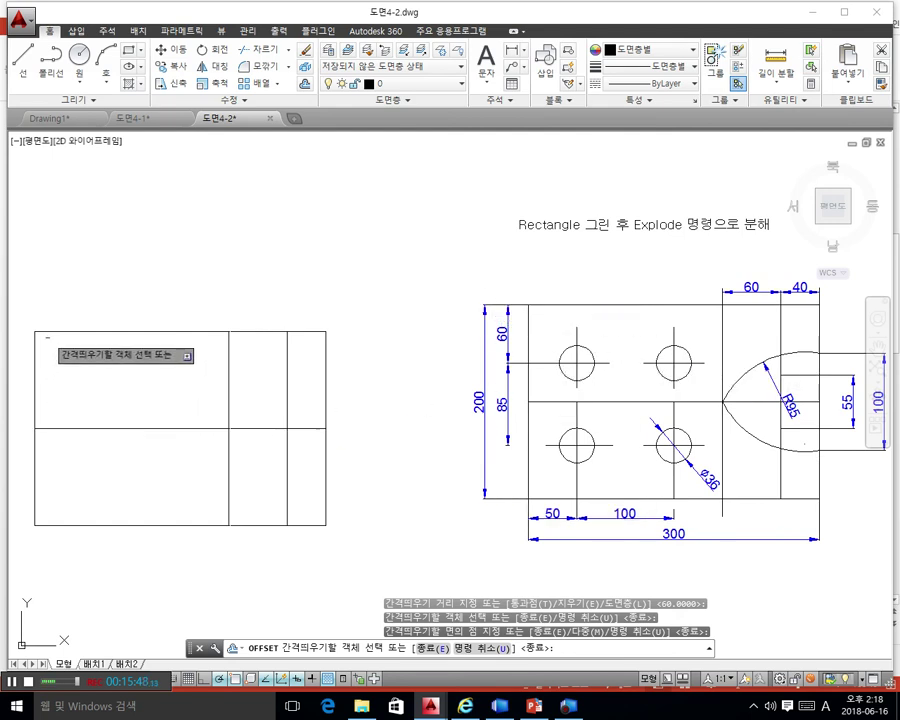
- Offset the rectangle's top edge 60 units downward
type("1")
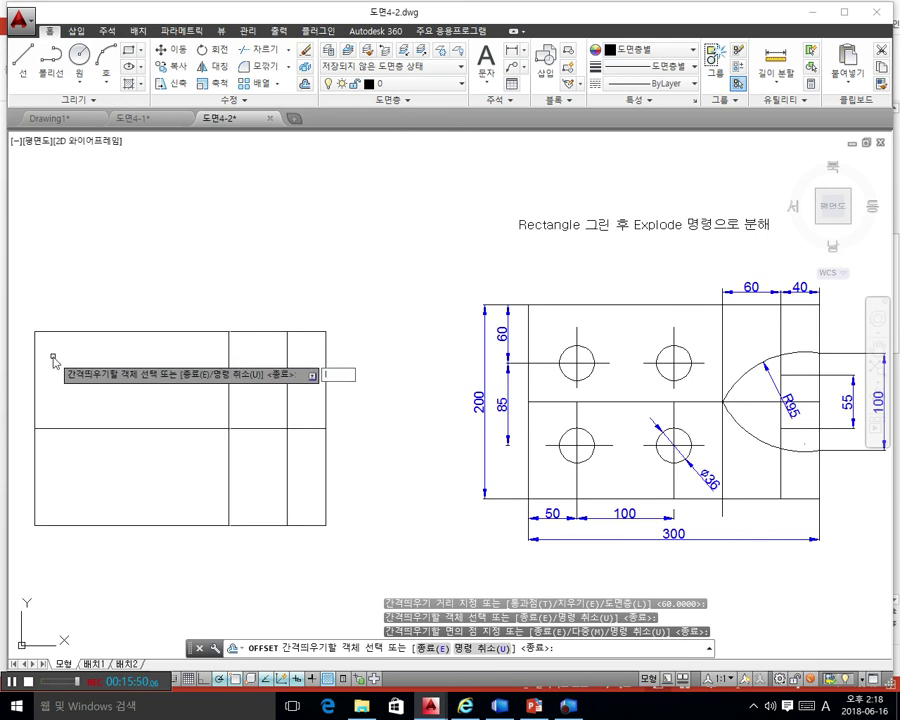
key("Return")
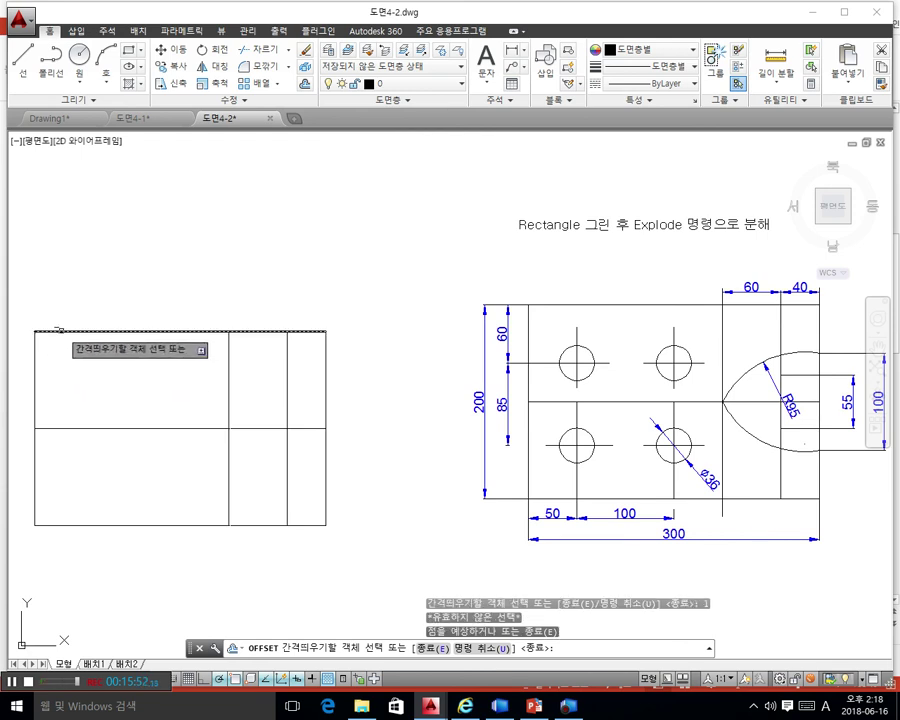
key("Escape")
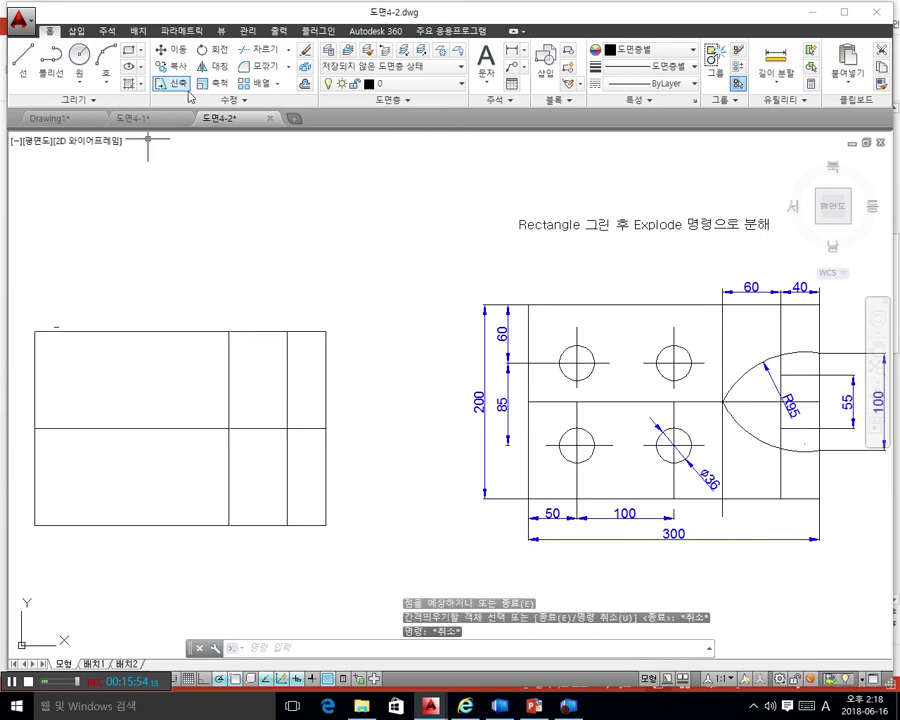
left_click(302, 88)
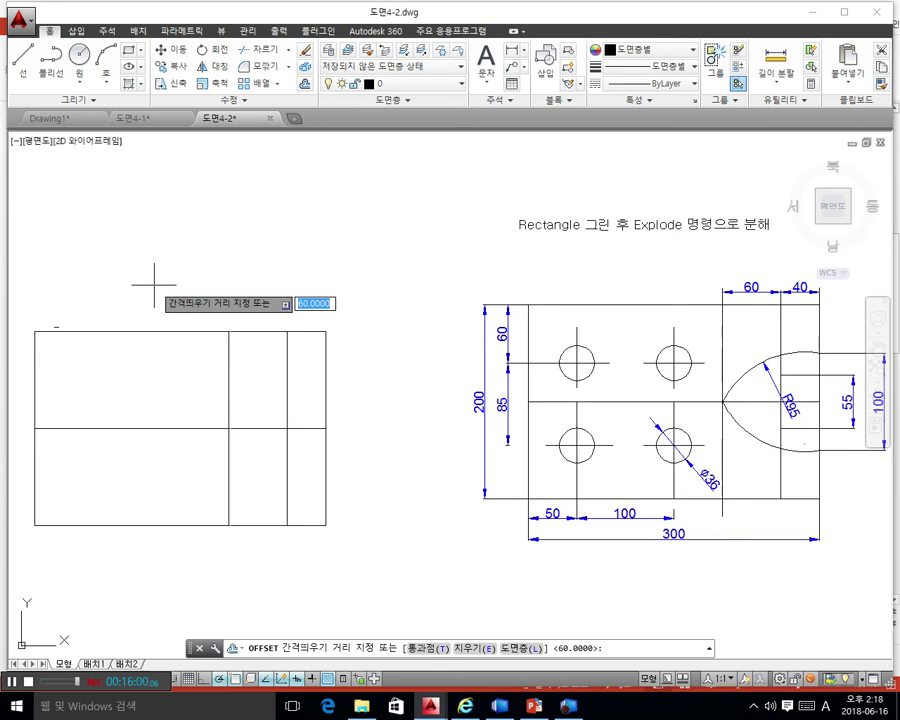
key("Return")
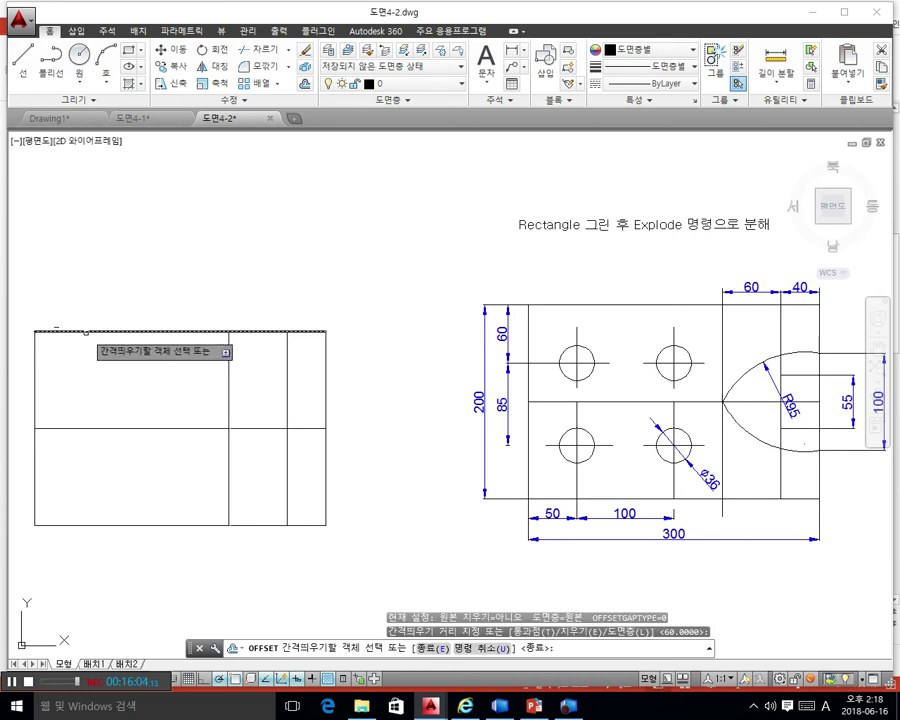
left_click(85, 331)
left_click(84, 363)
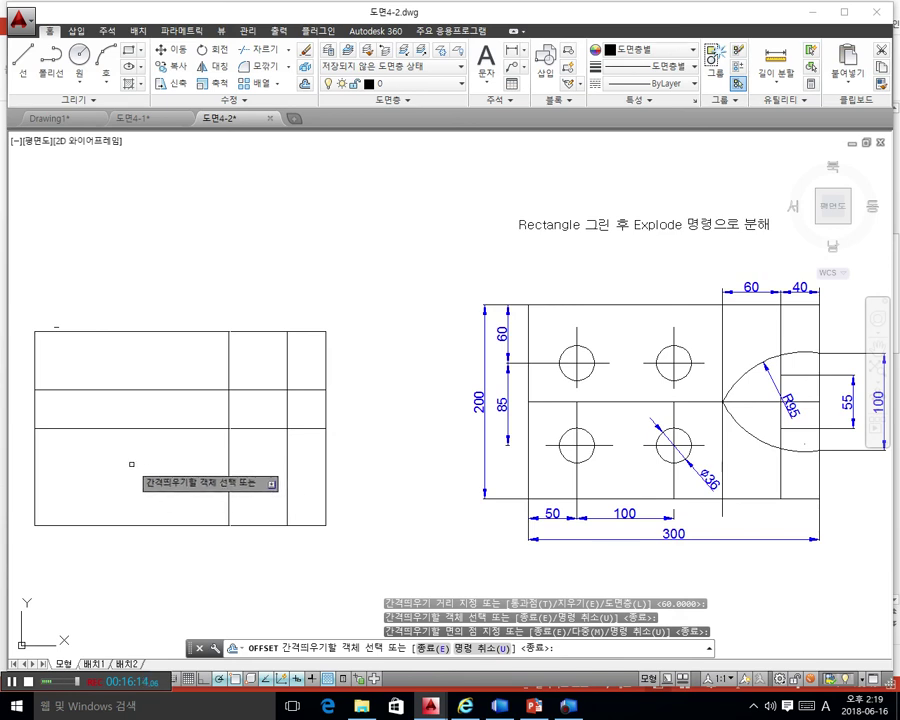
key("Escape")
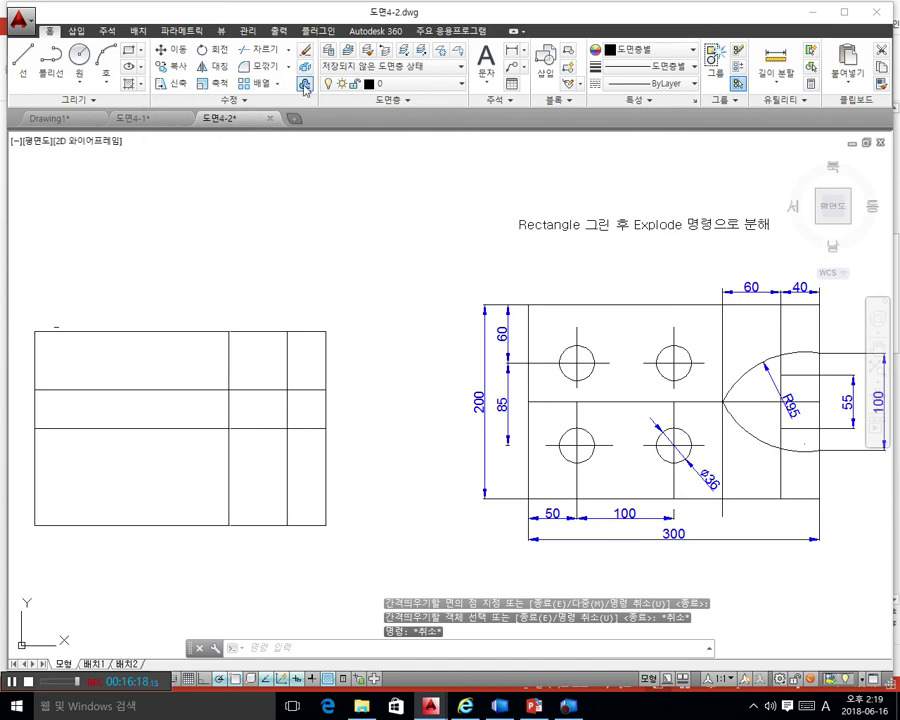
- Offset the new horizontal line a further 85 units downward
left_click(304, 86)
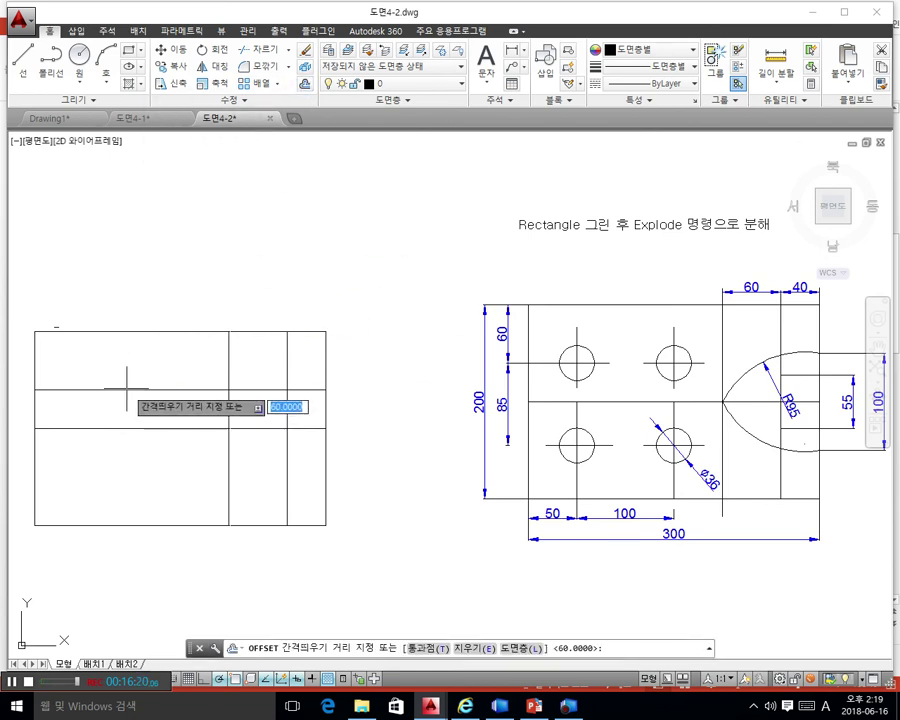
type("85")
key("Return")
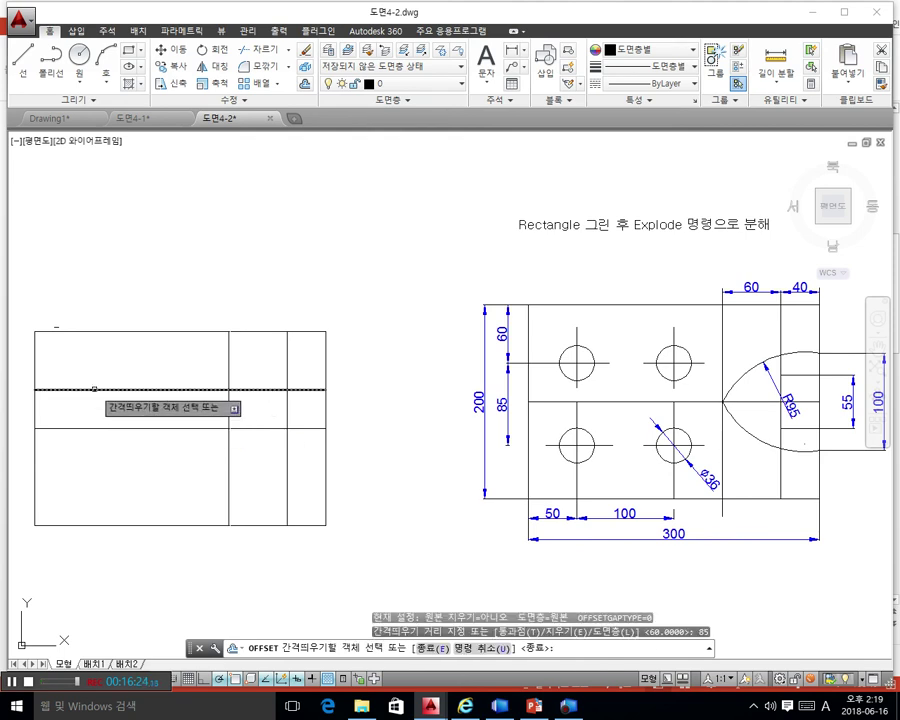
left_click(94, 388)
left_click(88, 432)
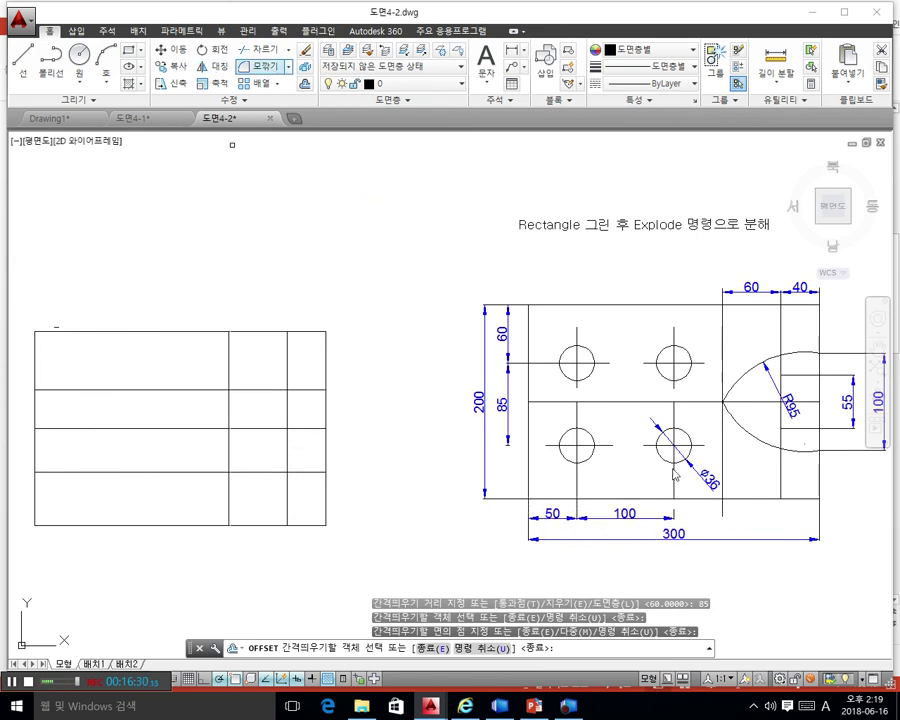
- Offset the rectangle's left edge 50 units to the right
left_click(305, 85)
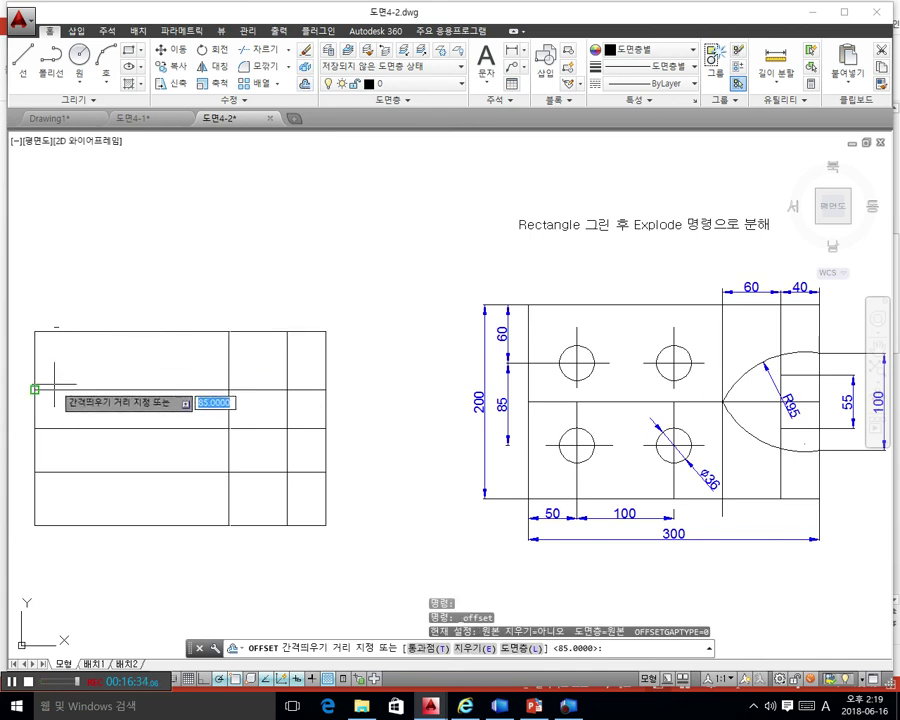
type("50")
key("Return")
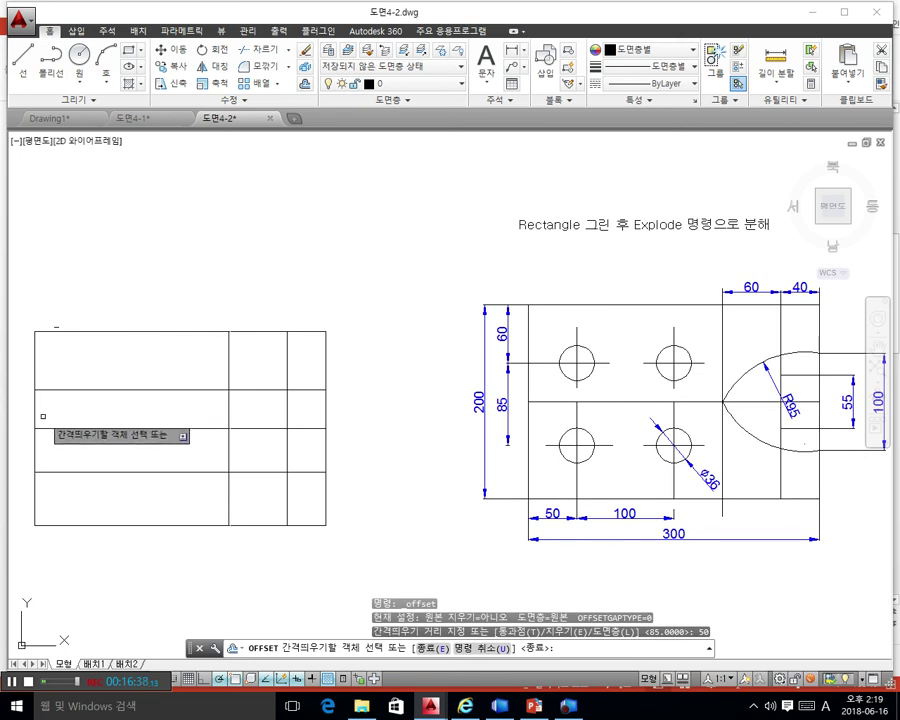
left_click(36, 415)
left_click(76, 416)
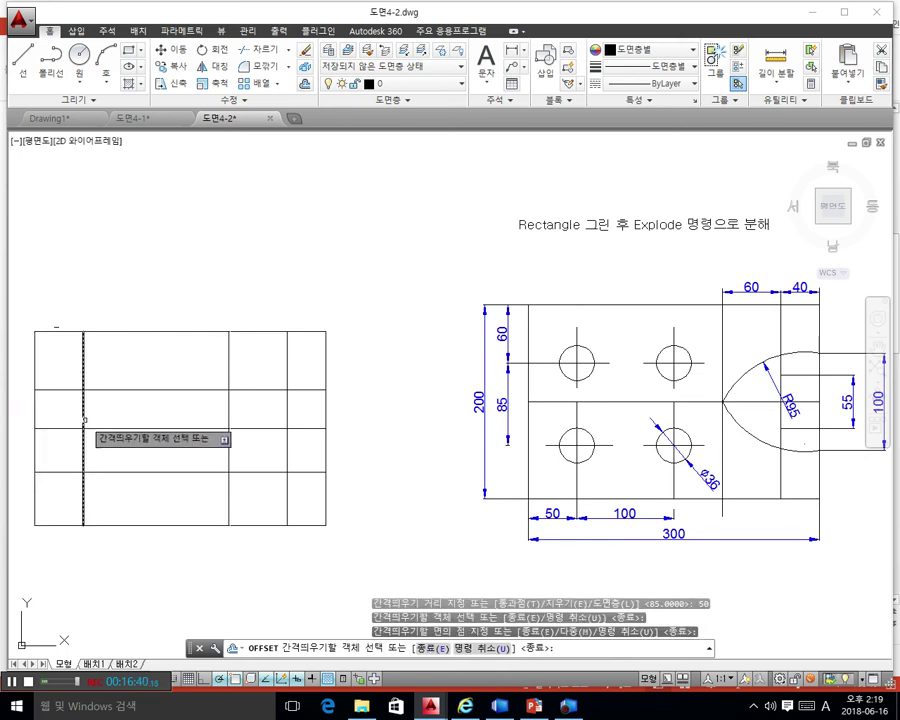
key("Return")
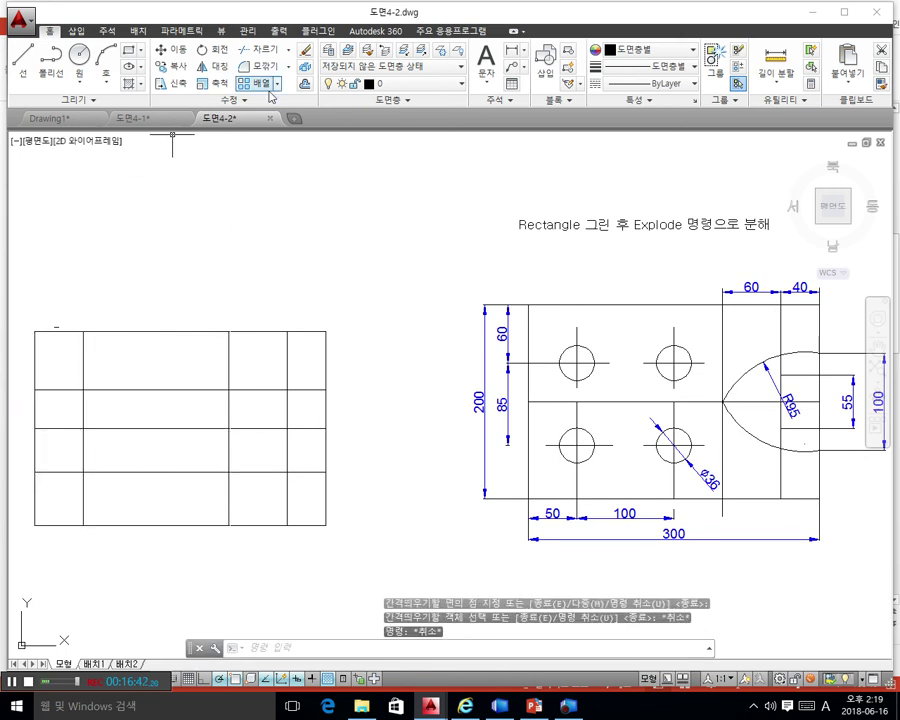
- Offset the 50-unit line another 100 units to the right
key("Return")
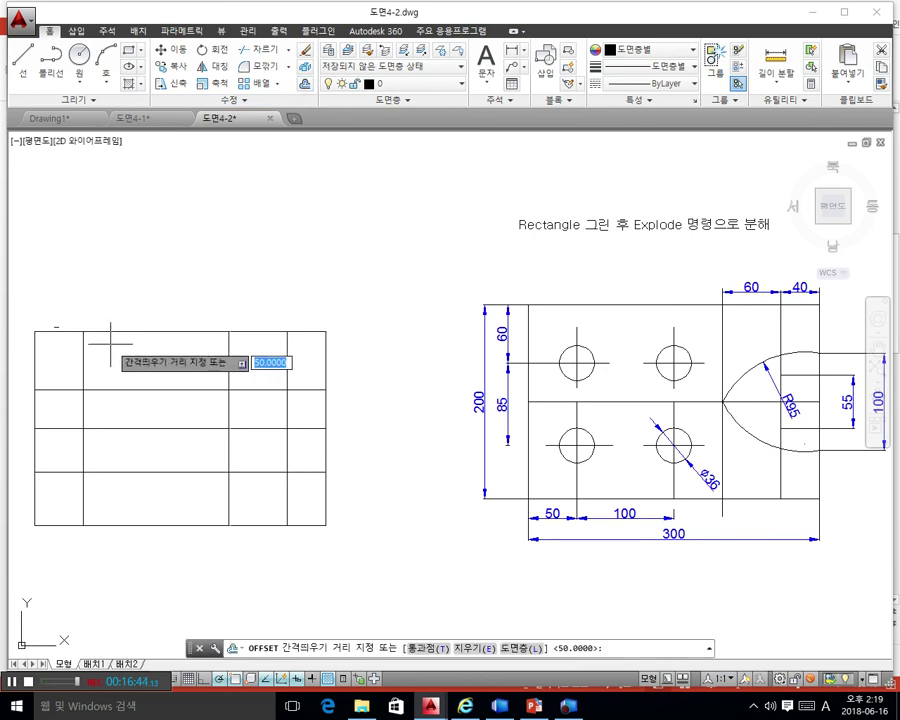
type("1")
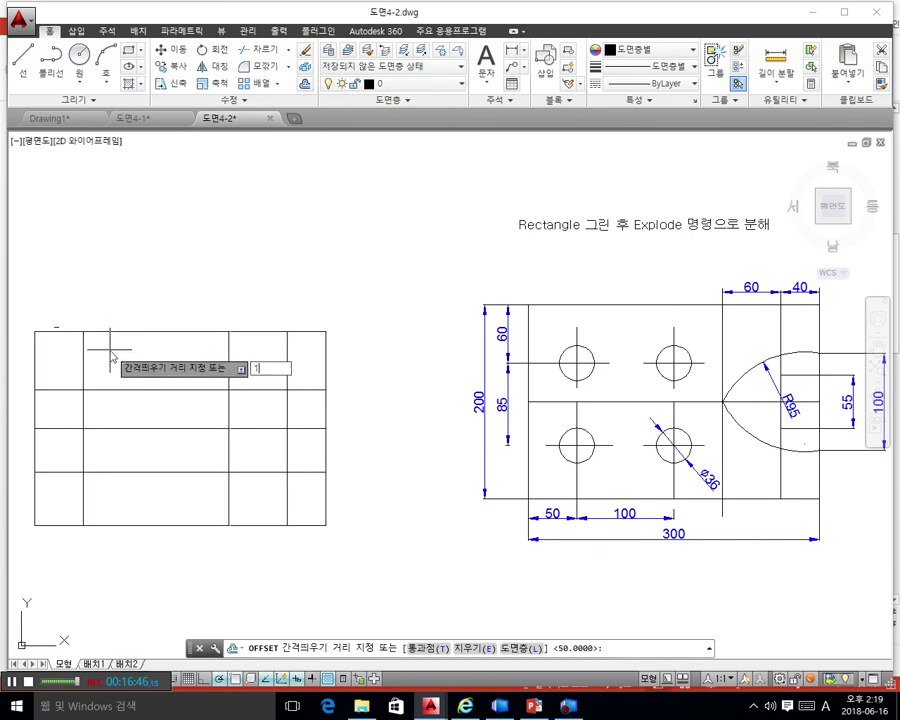
key("Return")
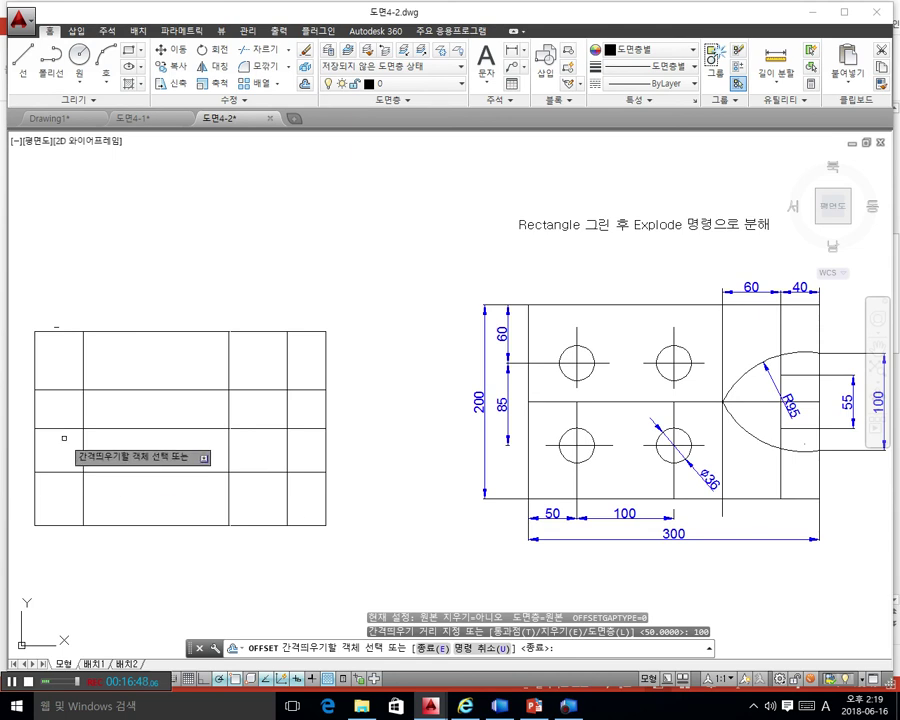
left_click(81, 409)
left_click(141, 411)
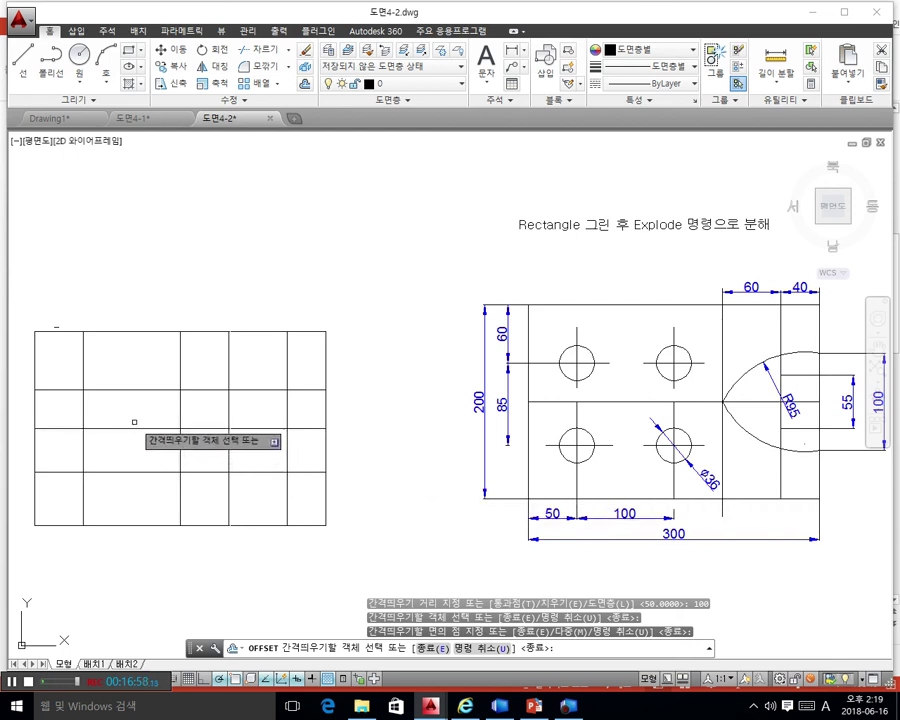
key("Escape")
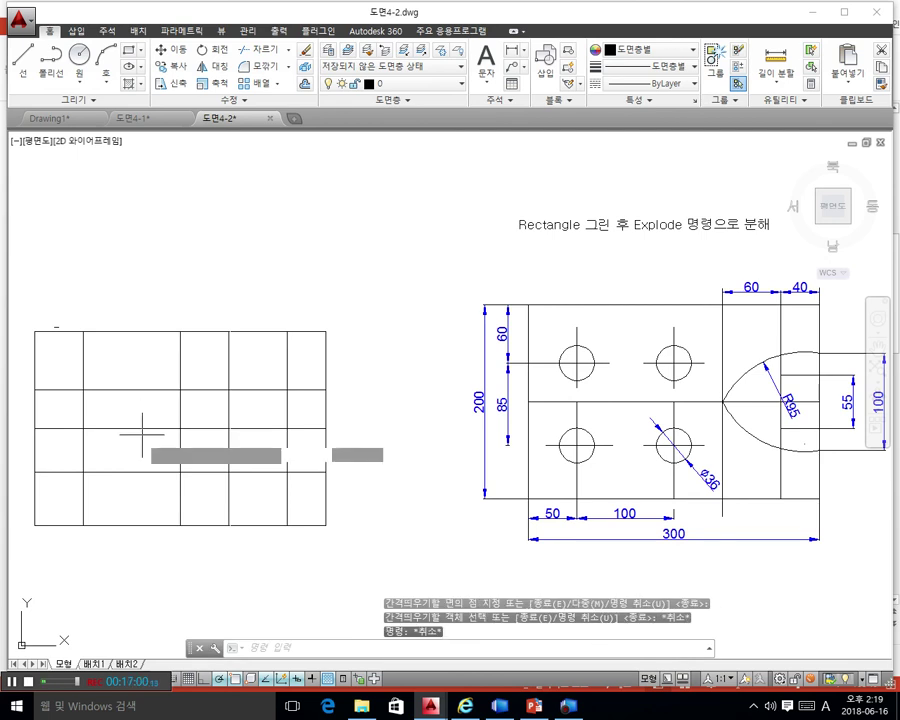
key("Return")
- Draw radius-18 circles at the upper-left and upper-right grid intersections
left_click(83, 389)
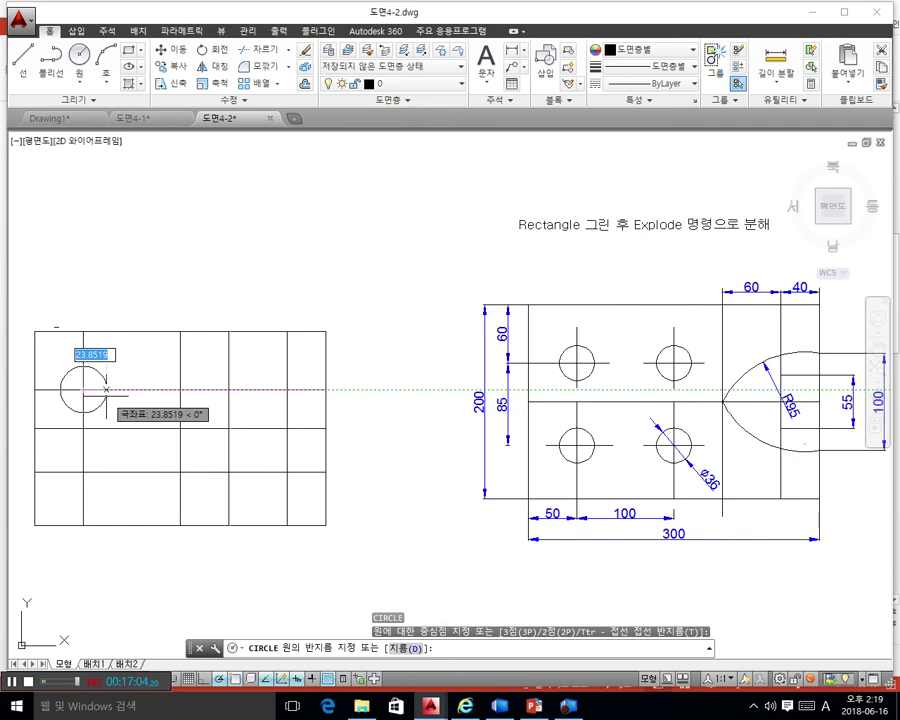
type("18")
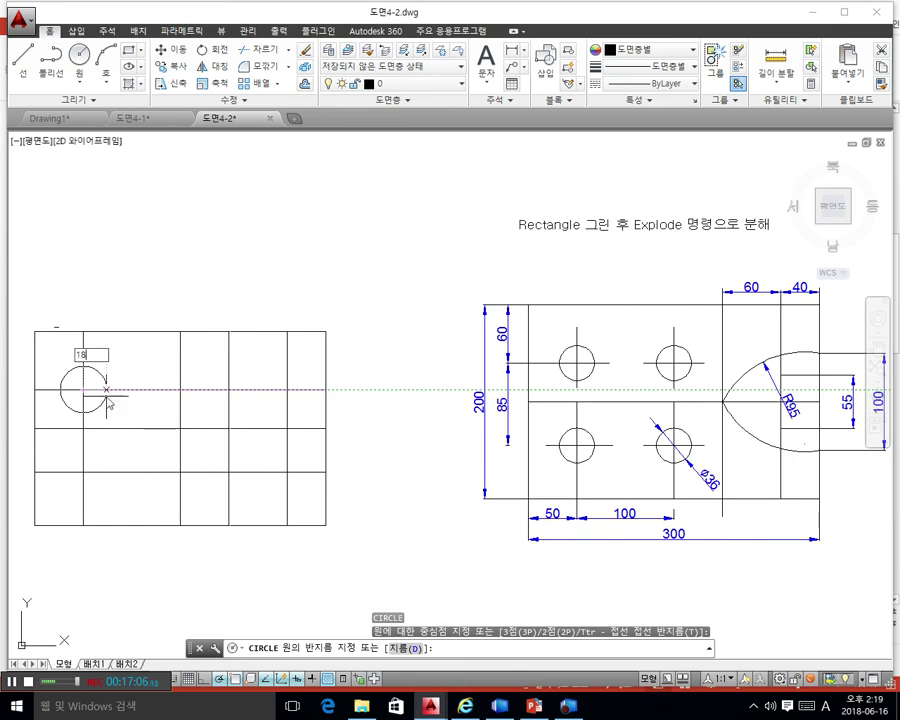
key("Return")
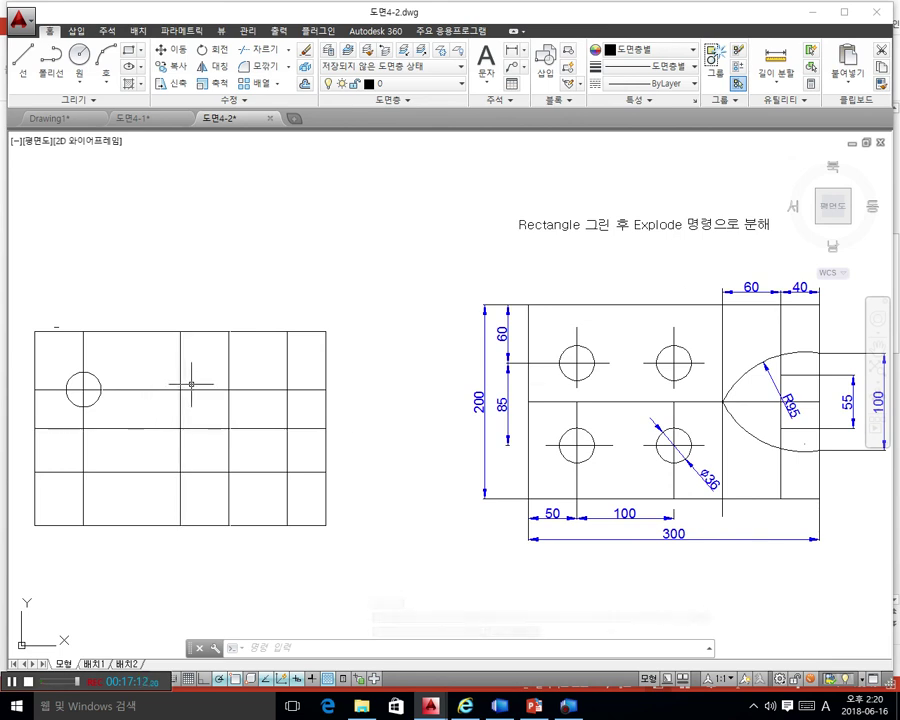
key("Return")
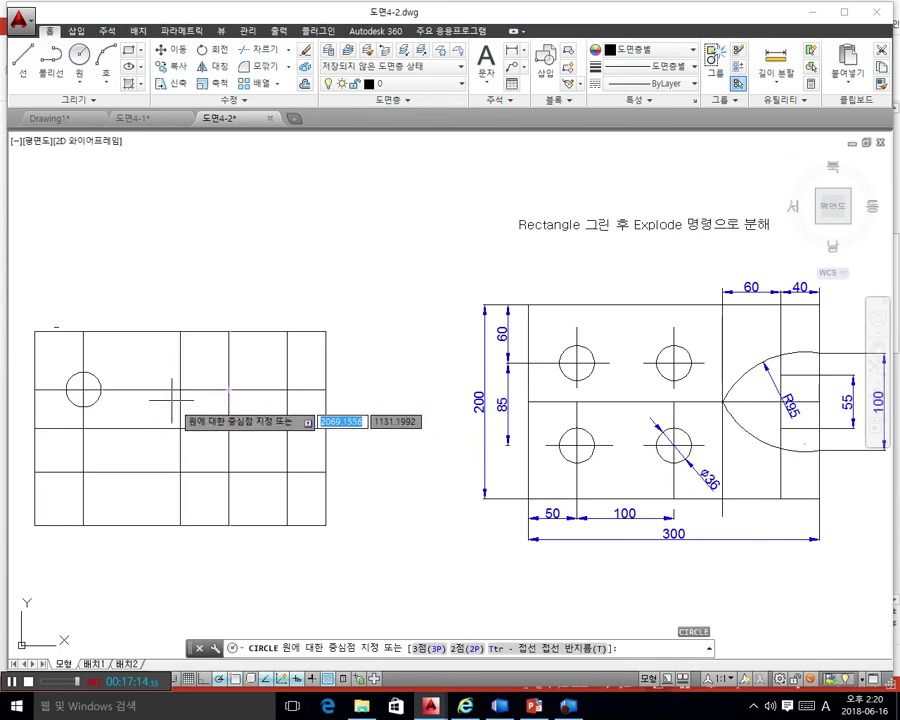
left_click(181, 389)
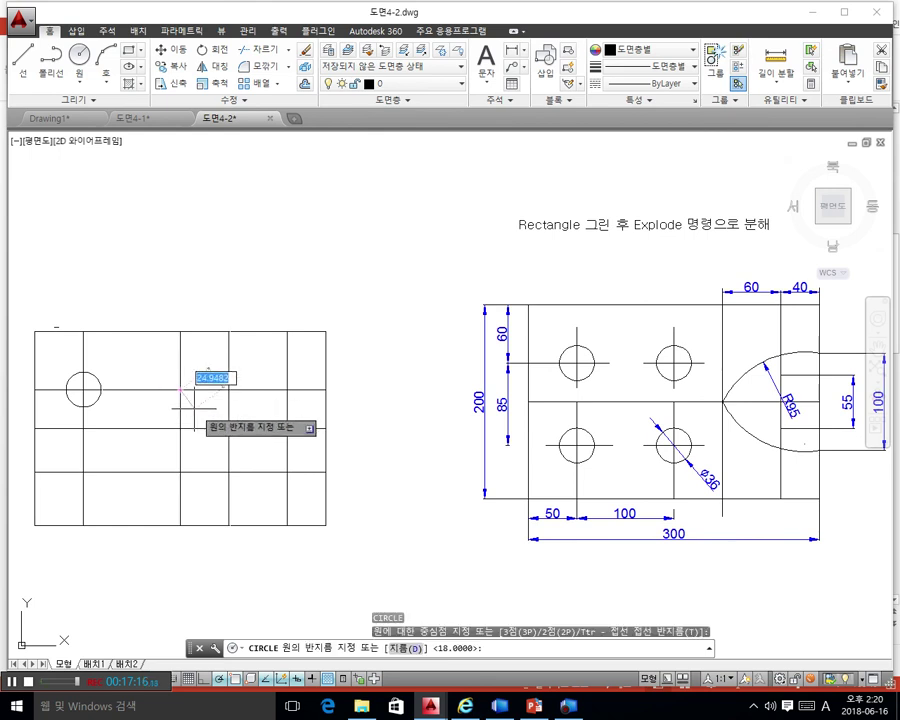
type("18")
key("Return")
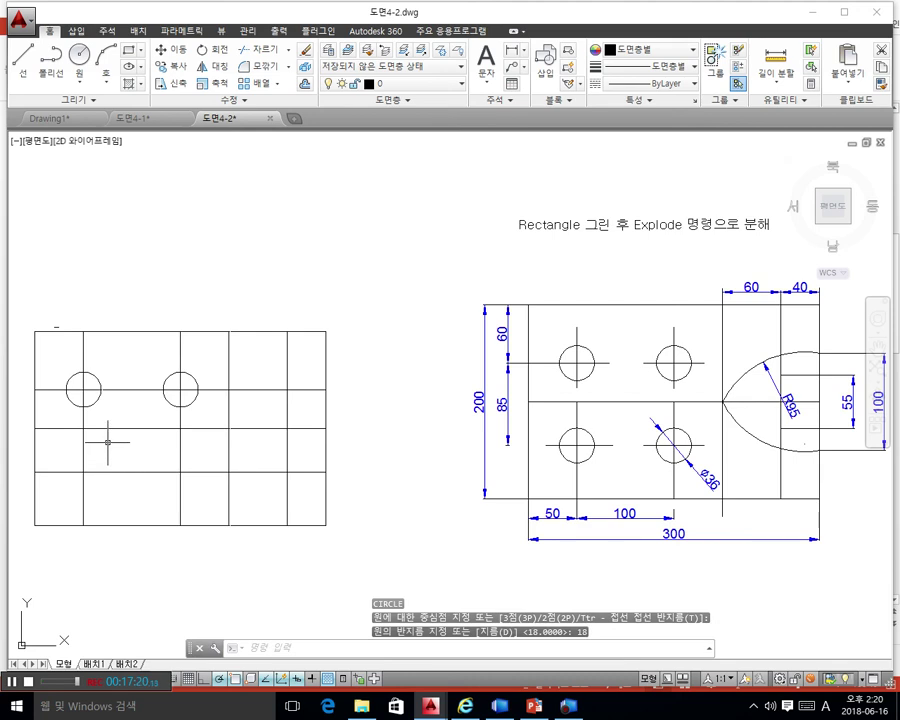
type("c")
- Draw radius-18 circles at the lower-left and lower-right grid intersections
key("Return")
left_click(82, 471)
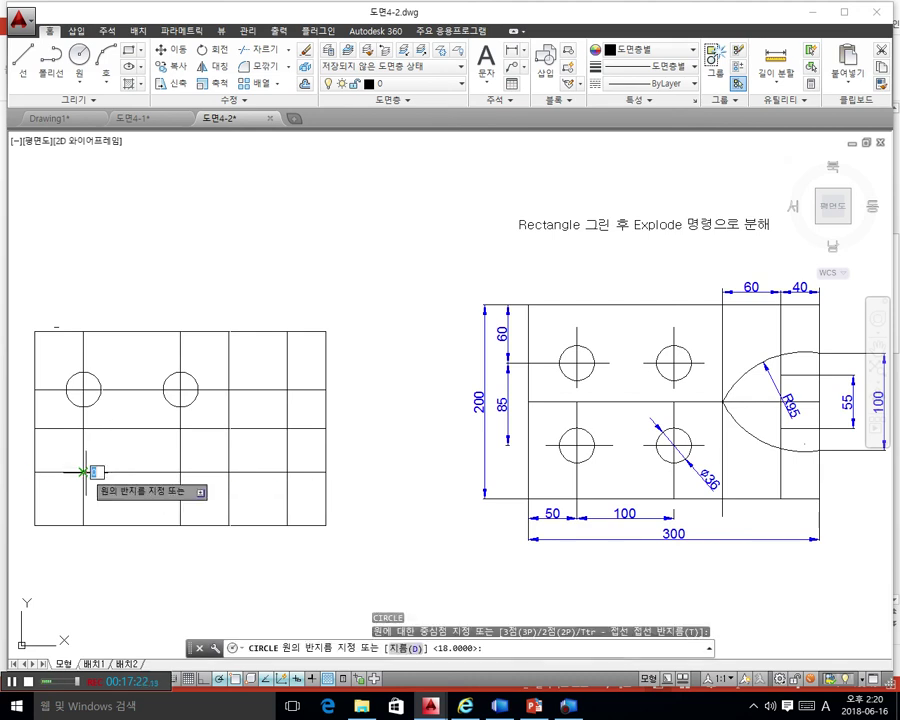
type("18")
key("Return")
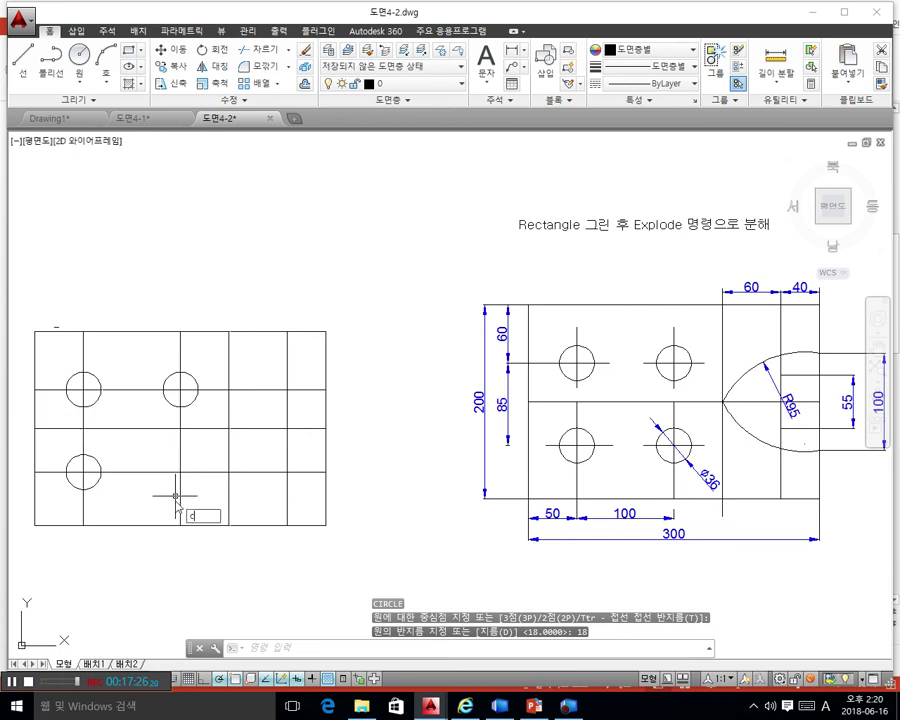
key("Return")
left_click(180, 472)
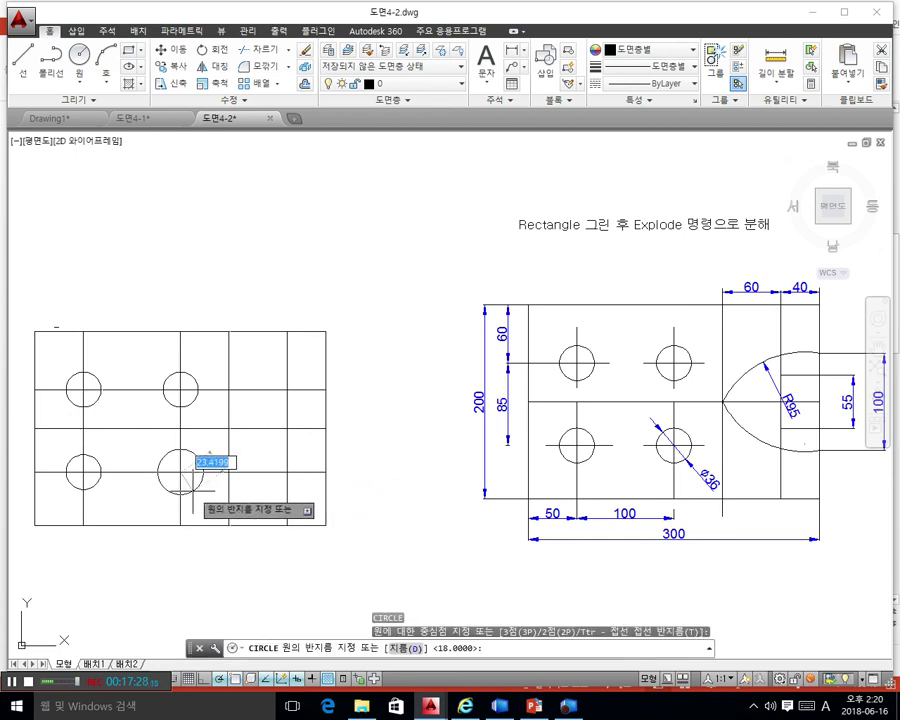
key("Return")
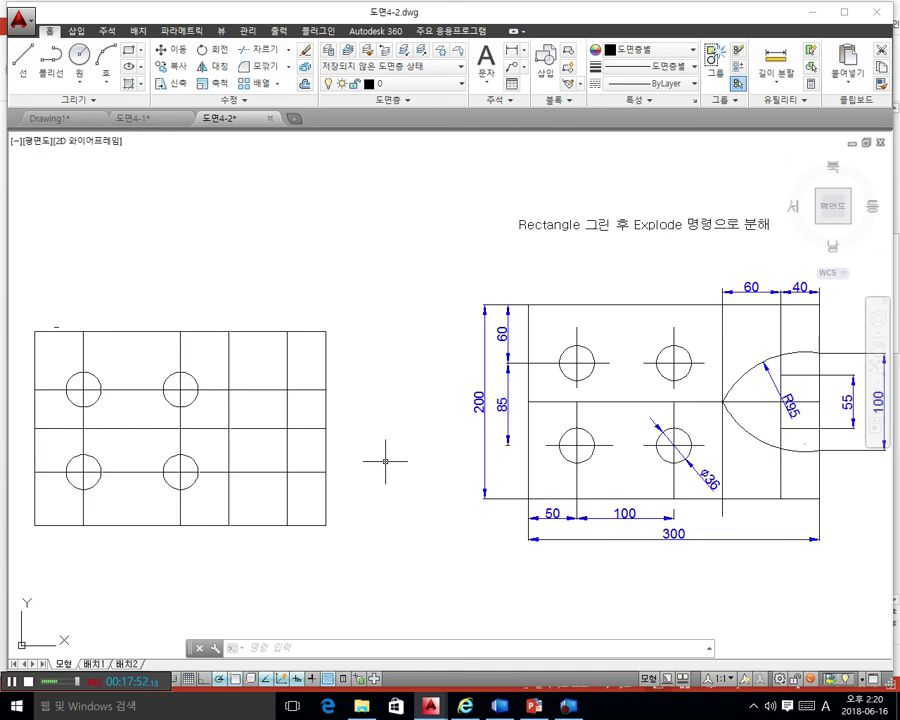
- Draw a 40 by 55 slot rectangle beside the plate
left_click(131, 51)
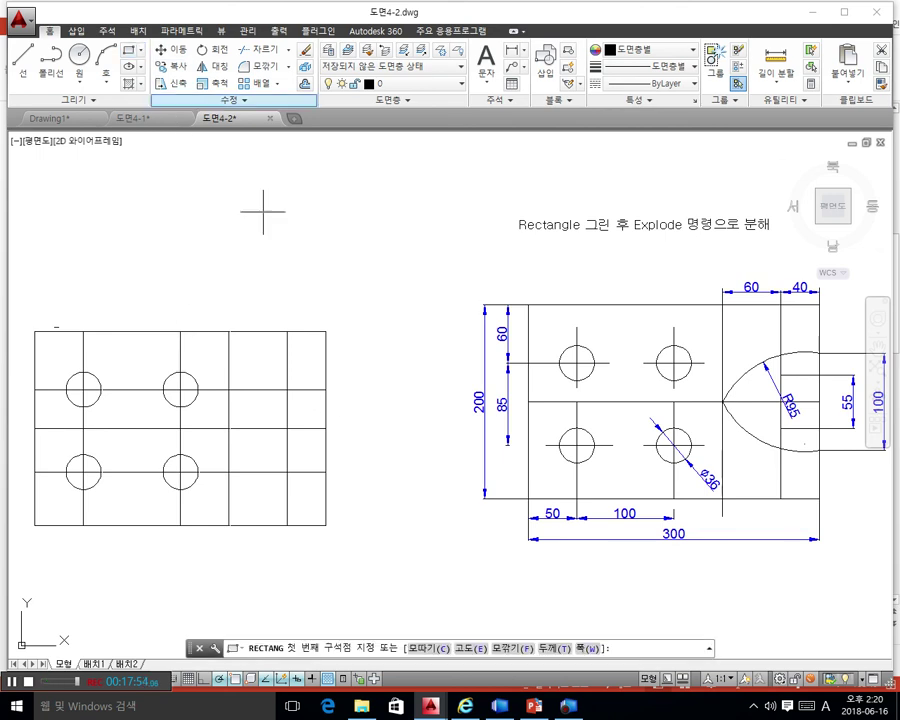
left_click(380, 439)
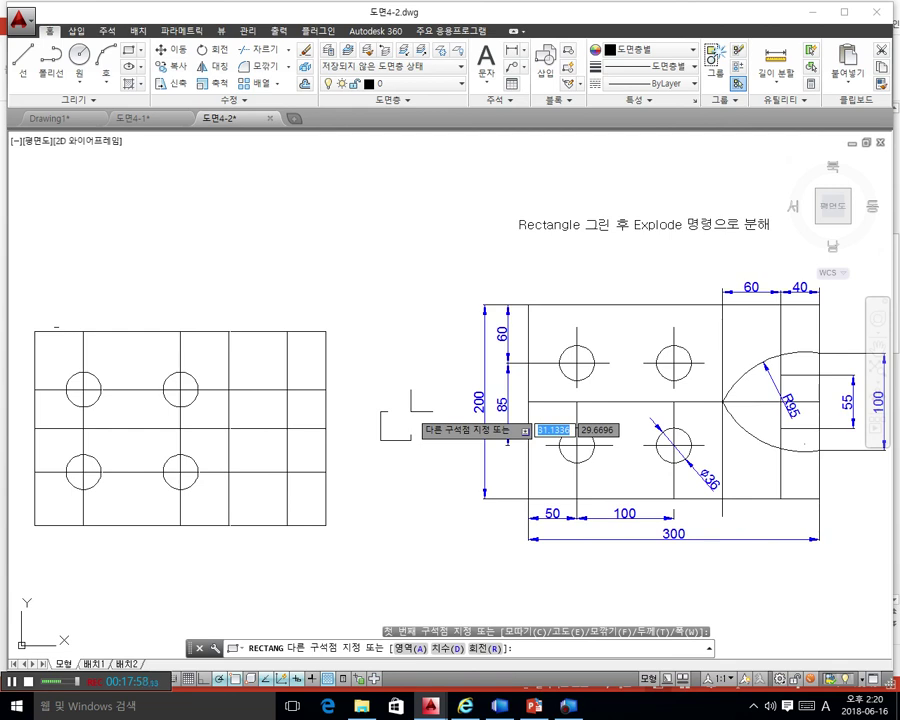
type("@40")
key("Tab")
type("55")
key("Return")
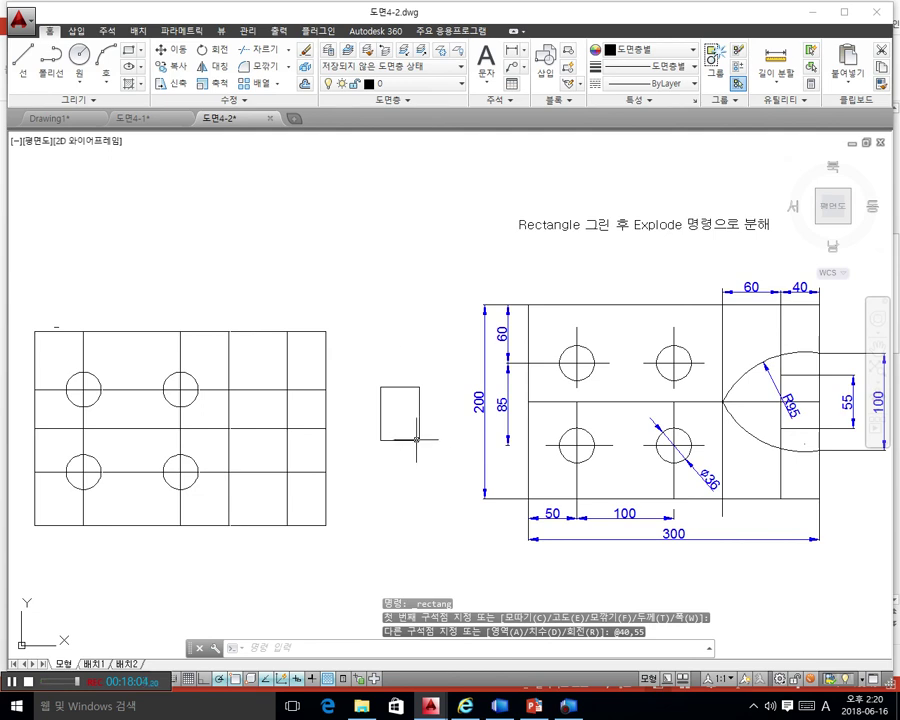
- Move the slot rectangle by its right-edge midpoint onto the plate's right edge
type("m")
key("Return")
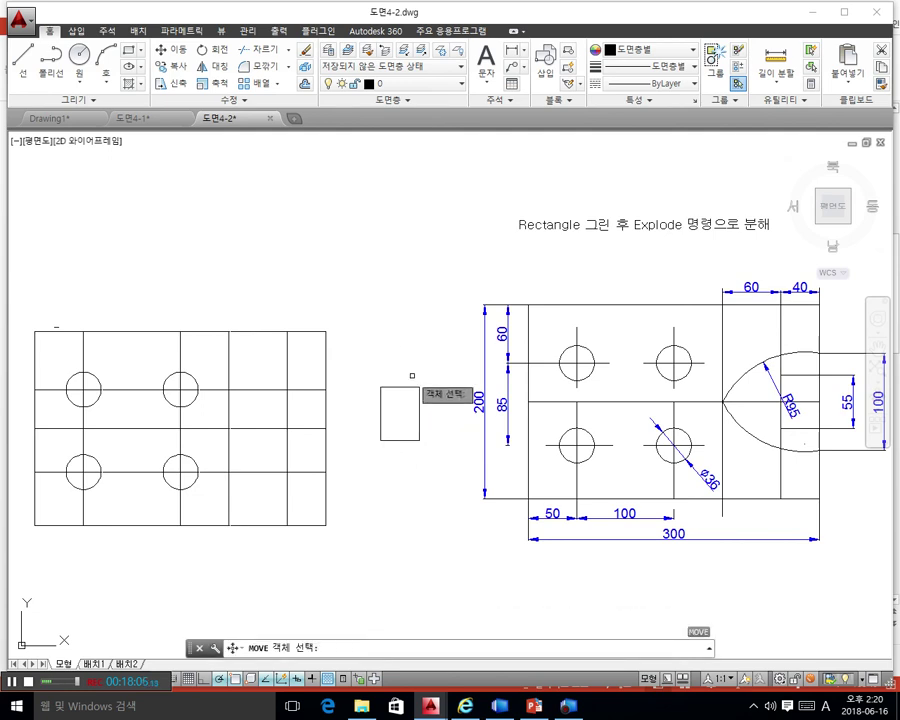
left_click(392, 388)
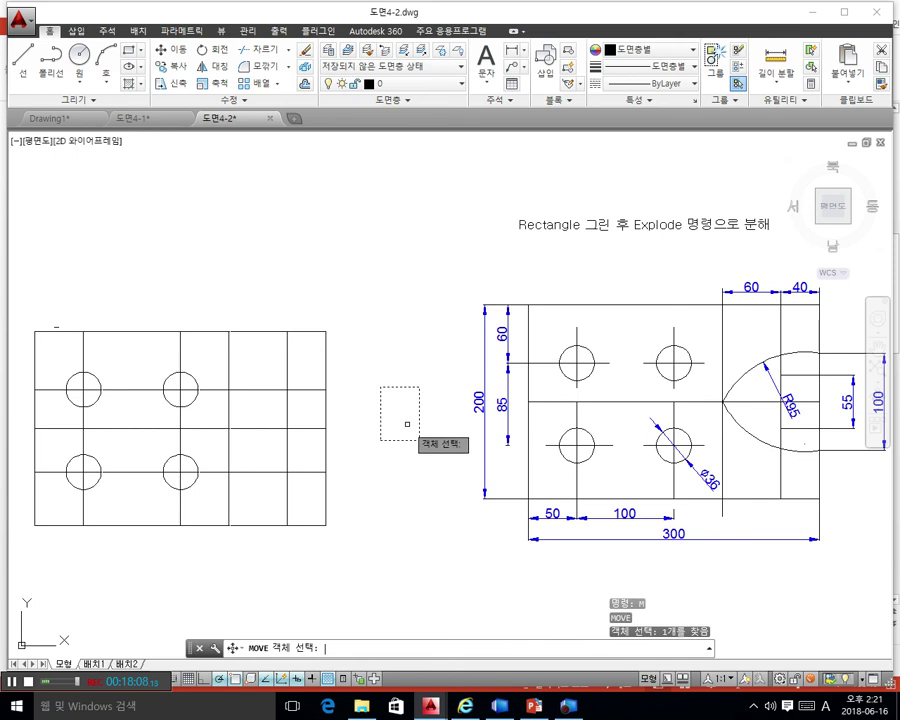
key("Return")
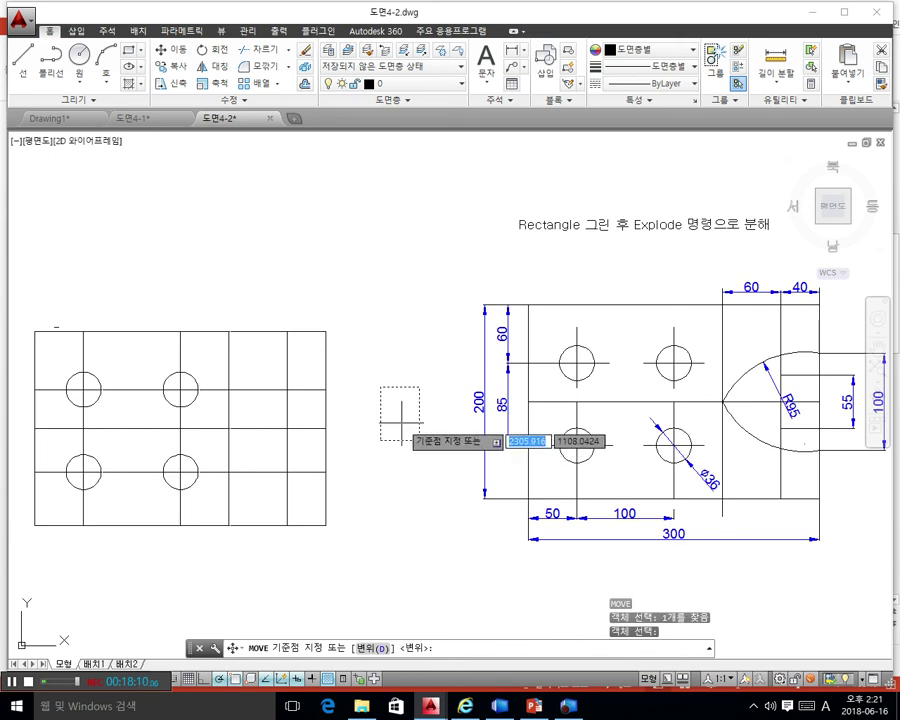
left_click(419, 386)
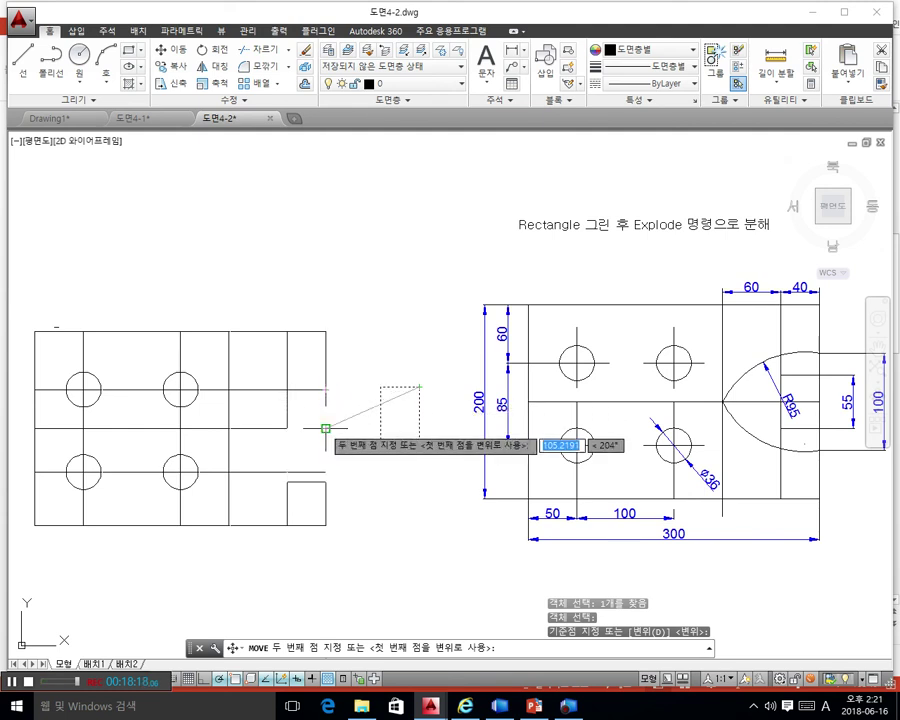
key("Escape")
key("Escape")
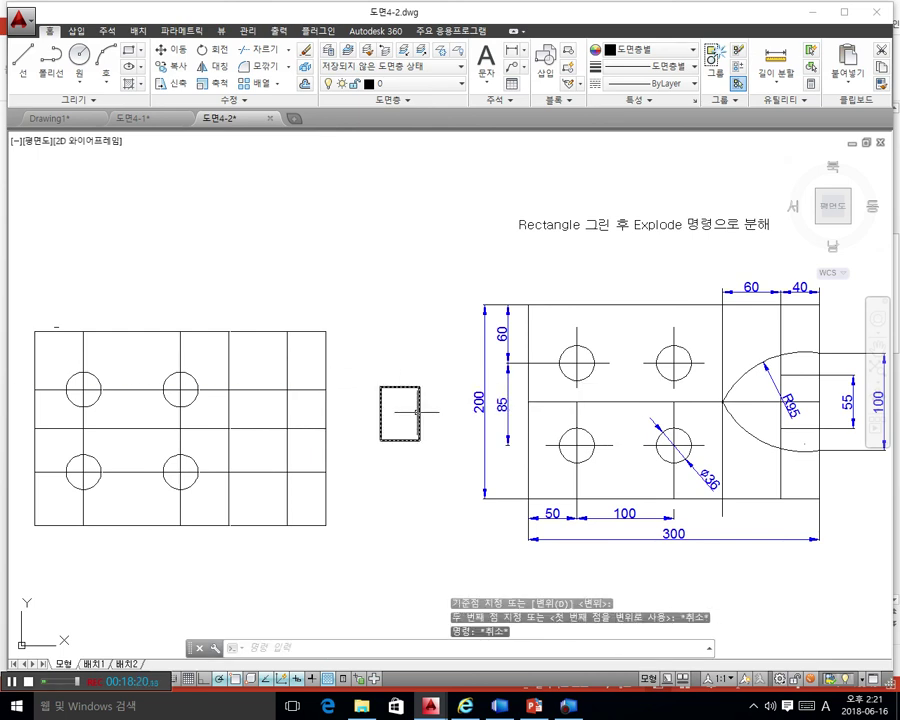
type("m")
key("Return")
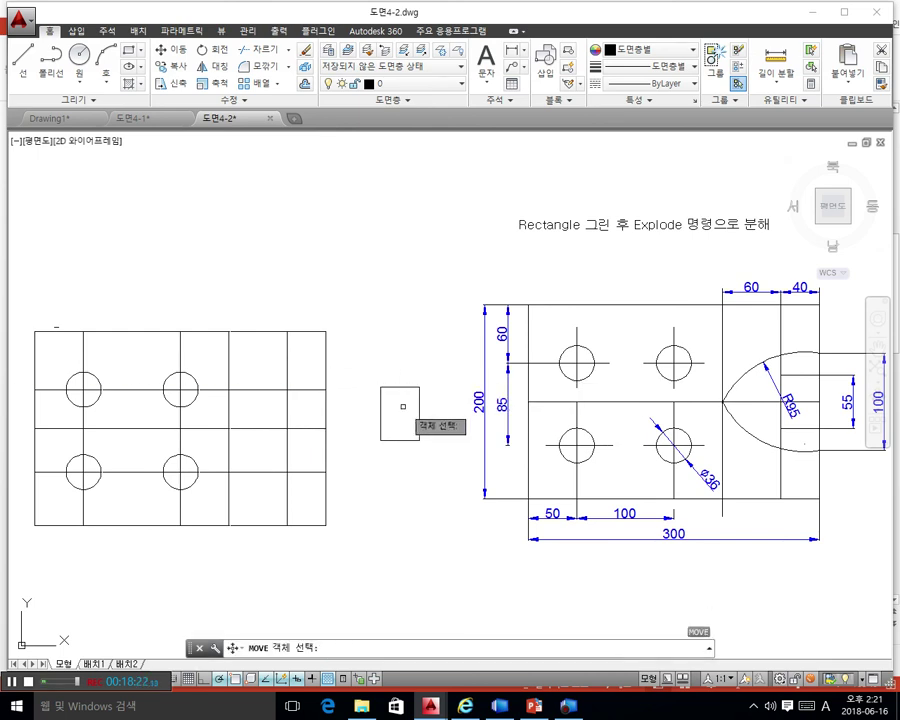
left_click(420, 405)
key("Return")
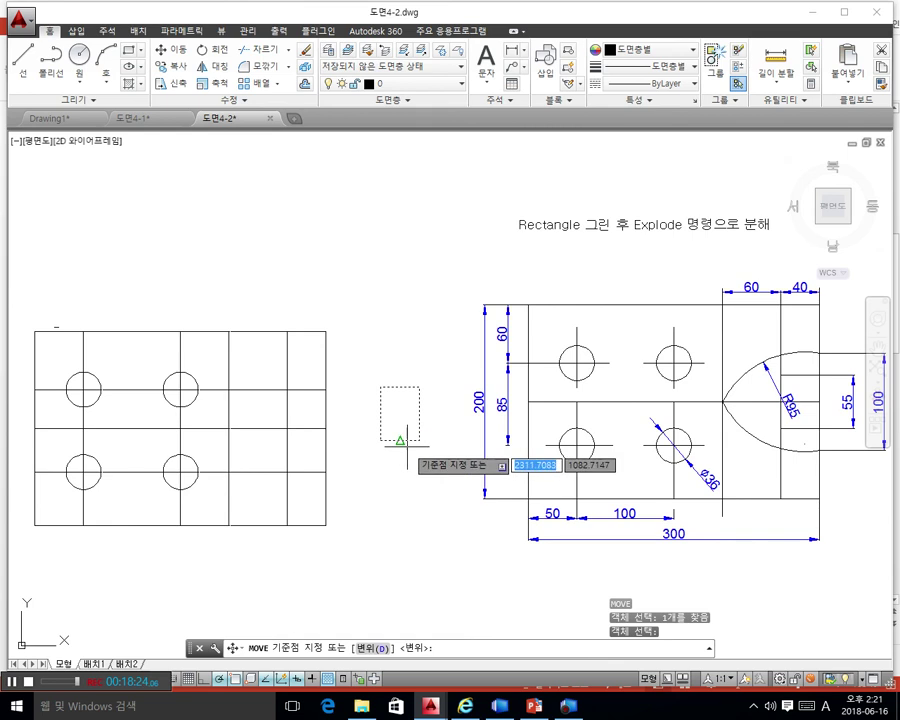
left_click(419, 414)
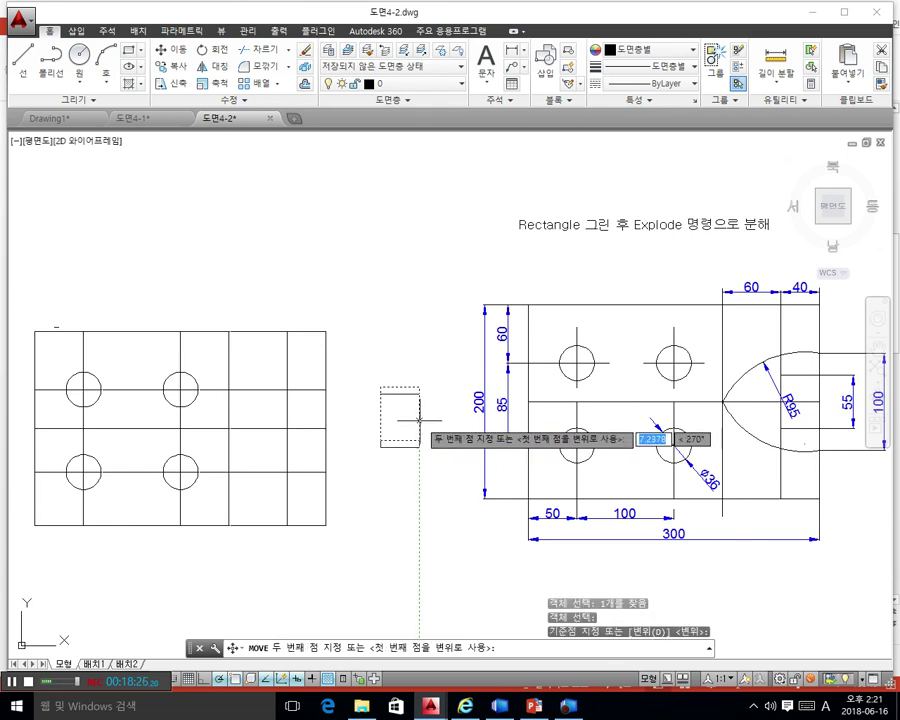
left_click(325, 428)
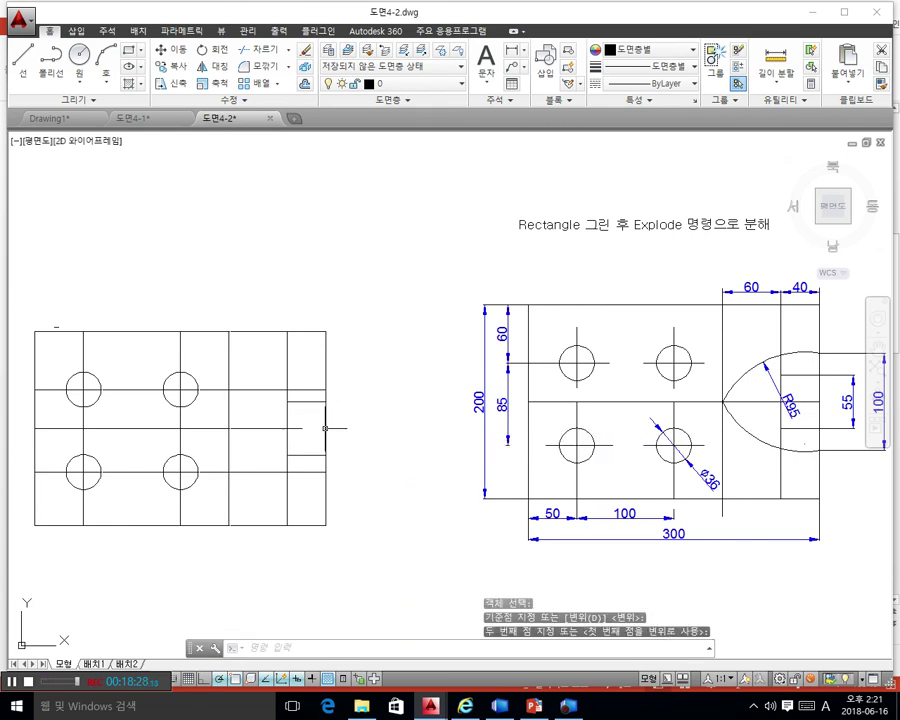
key("Escape")
key("Escape")
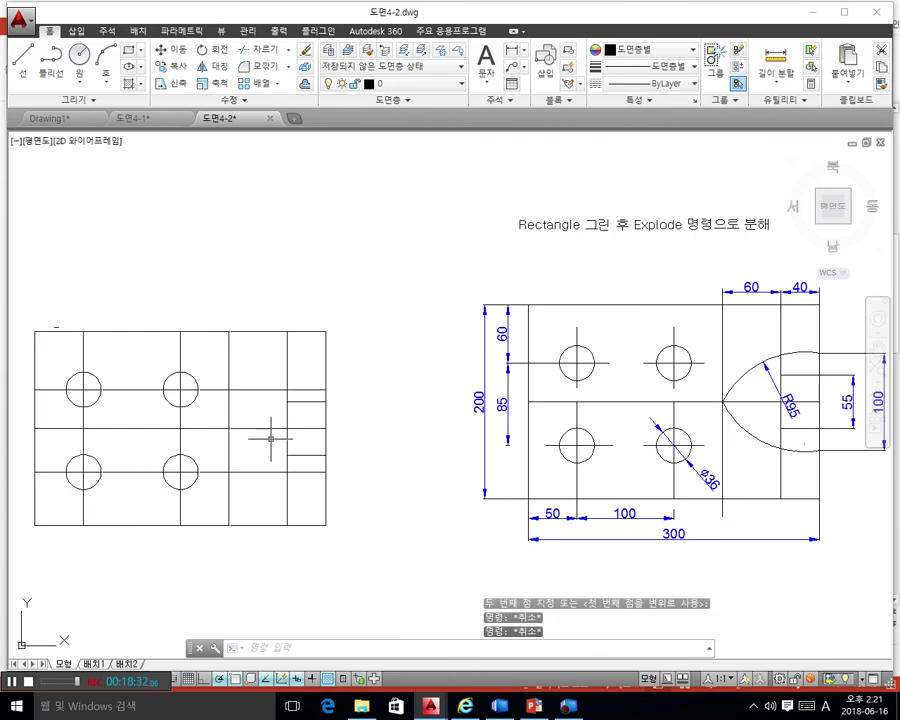
- Stretch the upper and lower horizontal centre lines back to end just past the right circles
left_click(131, 389)
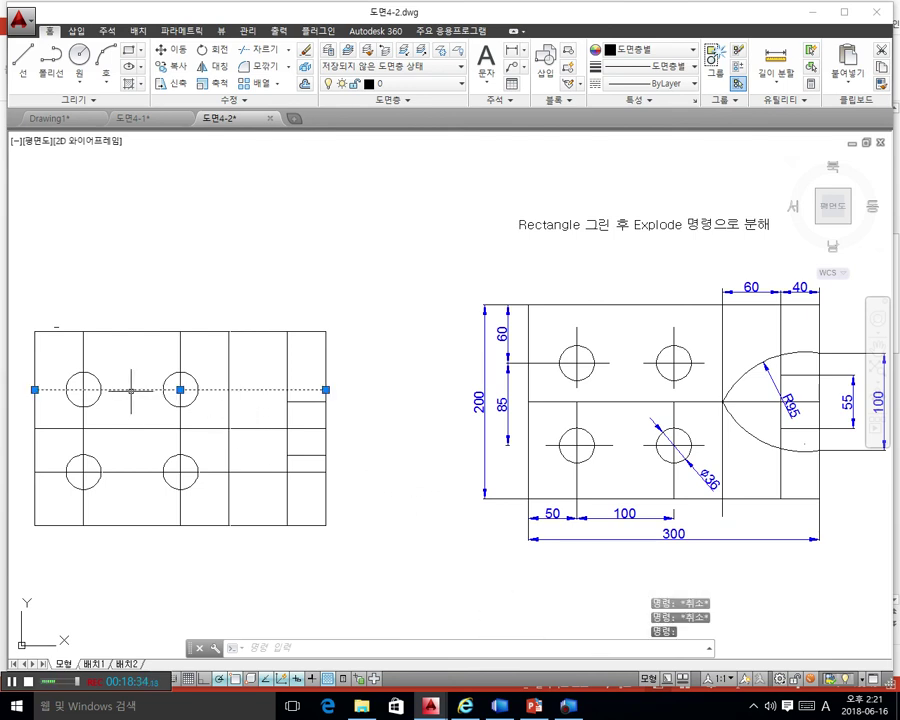
left_click(325, 389)
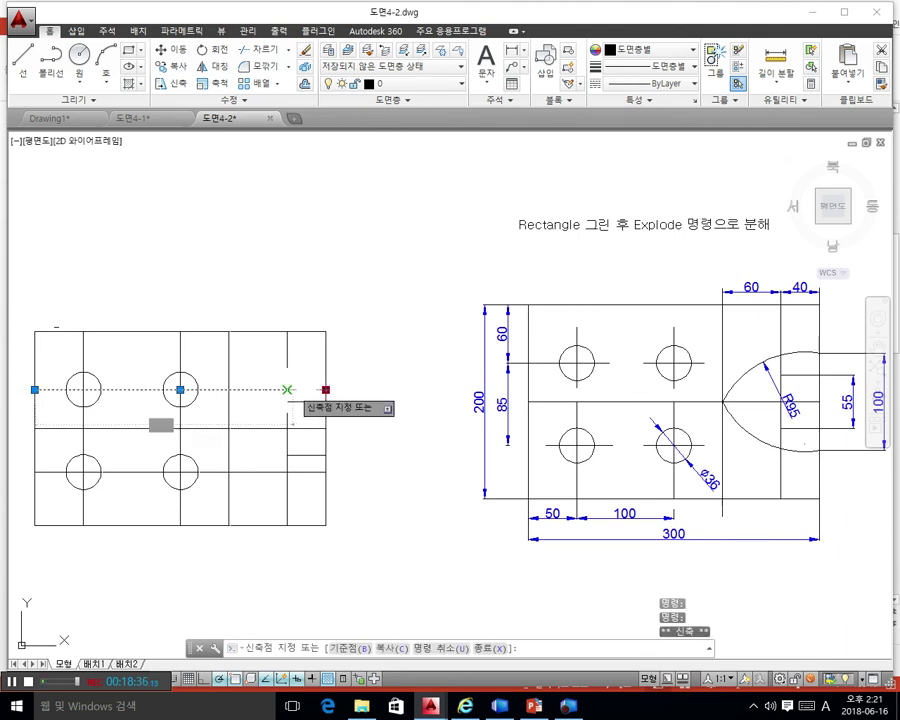
left_click(212, 389)
left_click(264, 471)
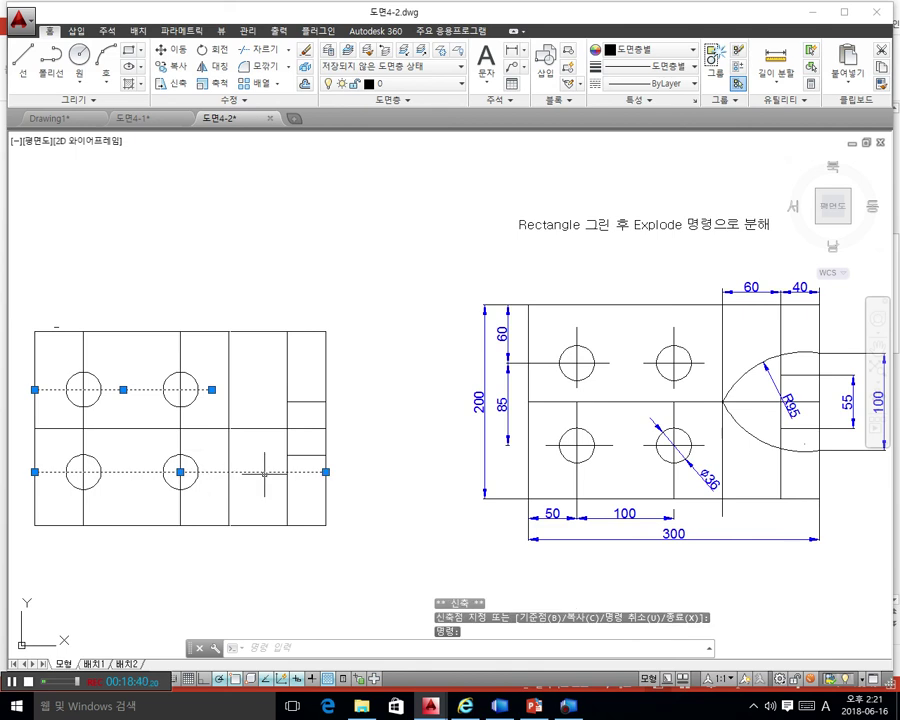
left_click(325, 471)
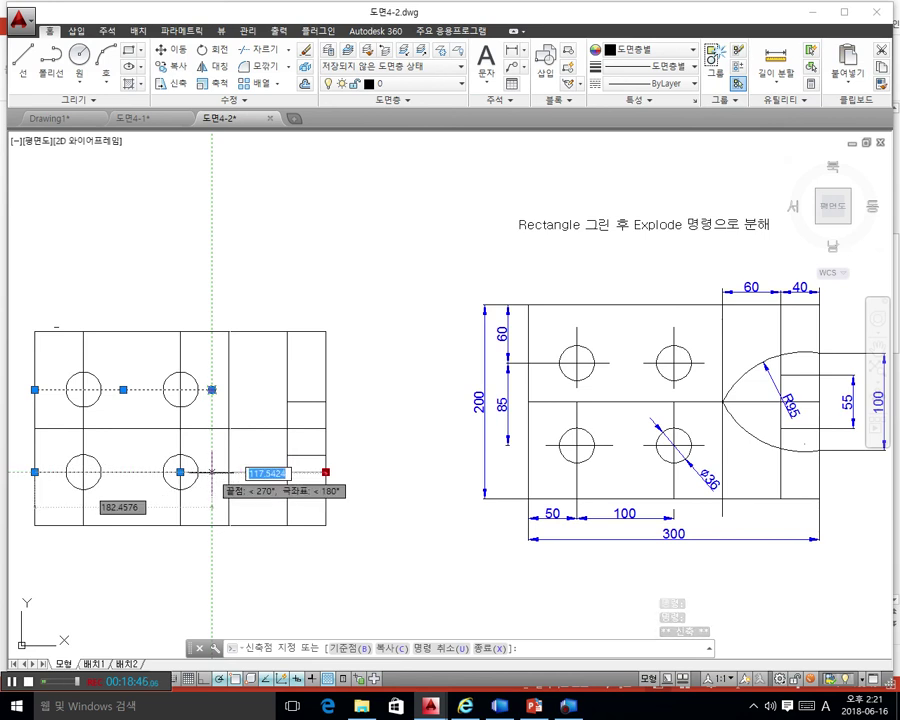
left_click(212, 471)
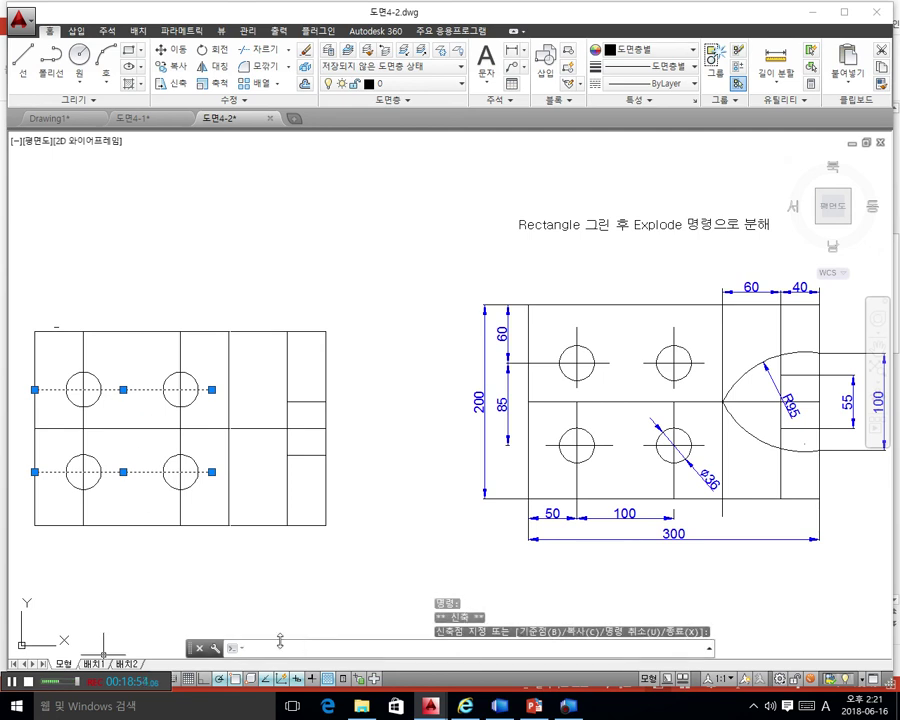
- Break the upper and lower centre lines between the two holes with BR
type("br")
key("Return")
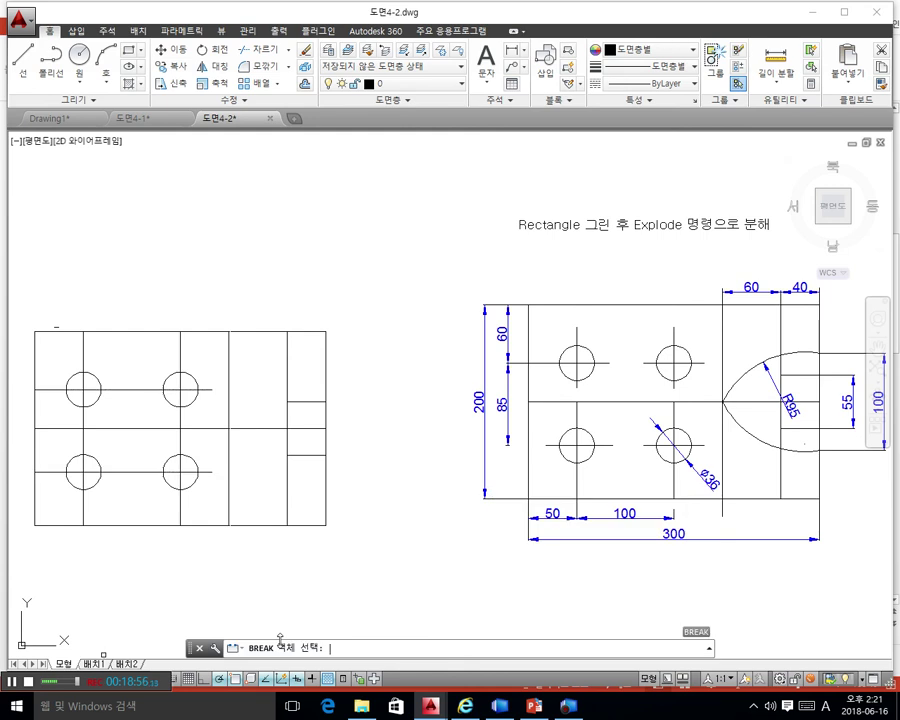
left_click(122, 389)
left_click(139, 393)
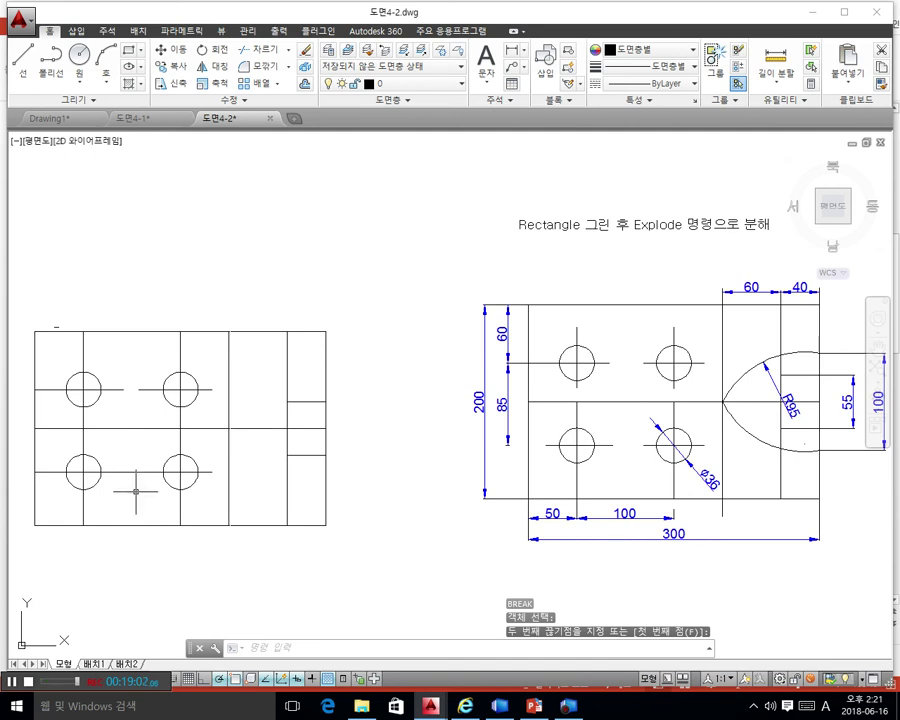
type("b")
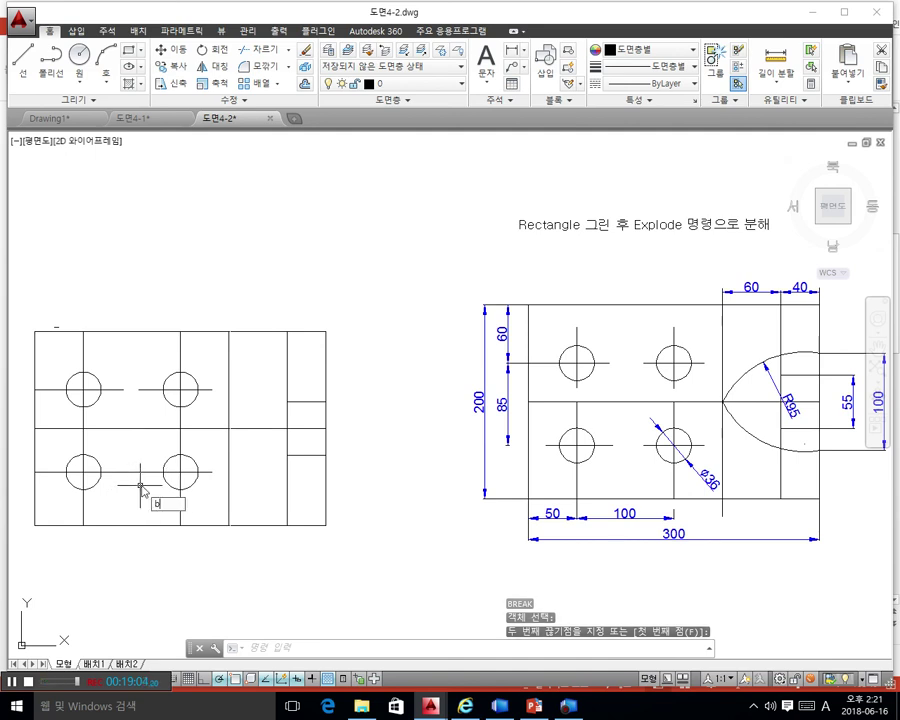
type("r")
key("Return")
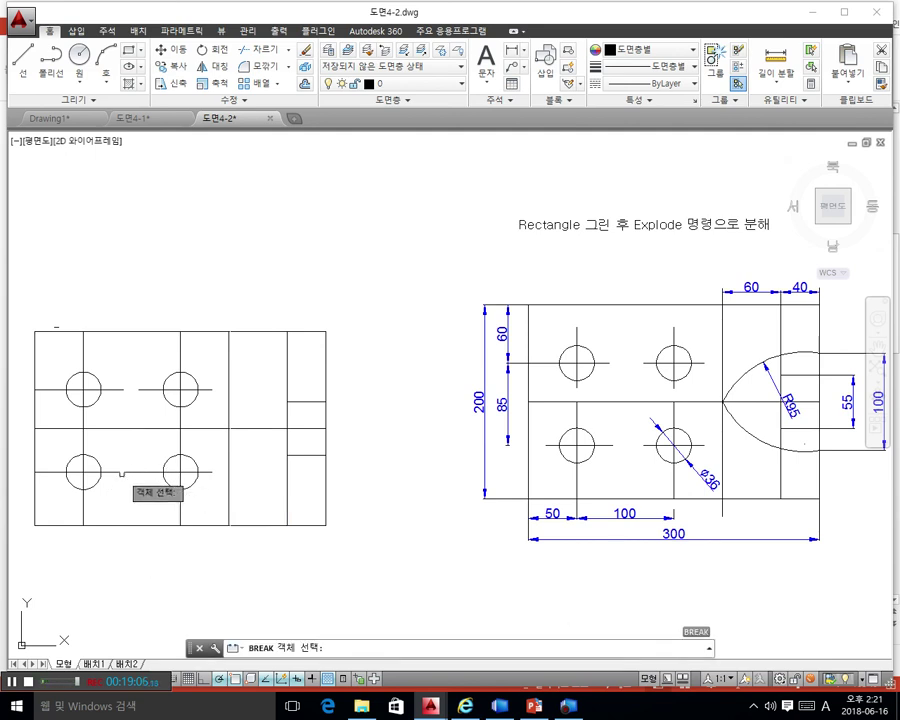
left_click(121, 471)
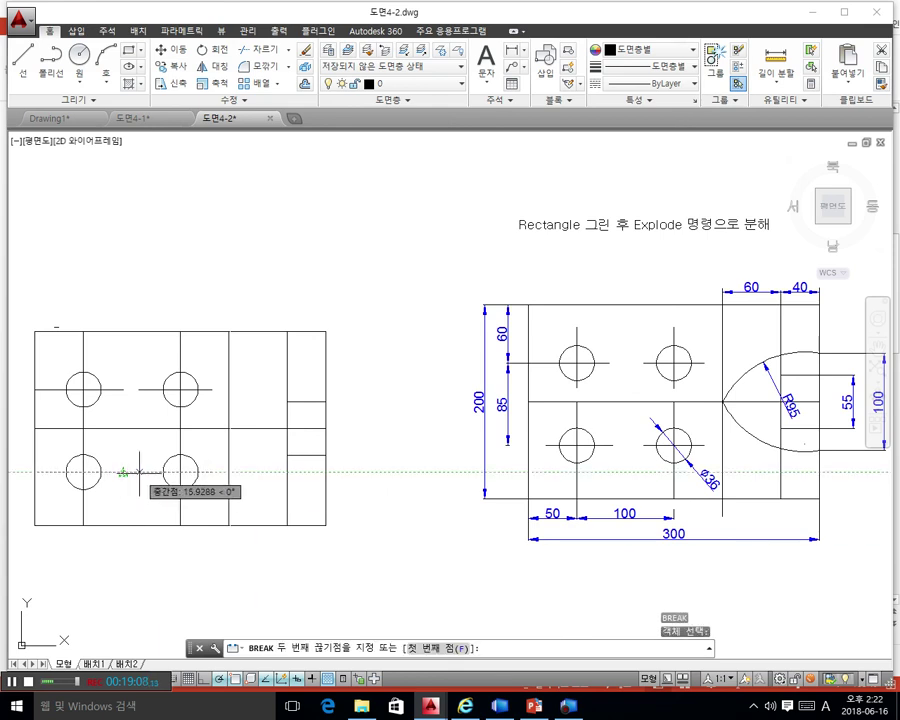
left_click(140, 471)
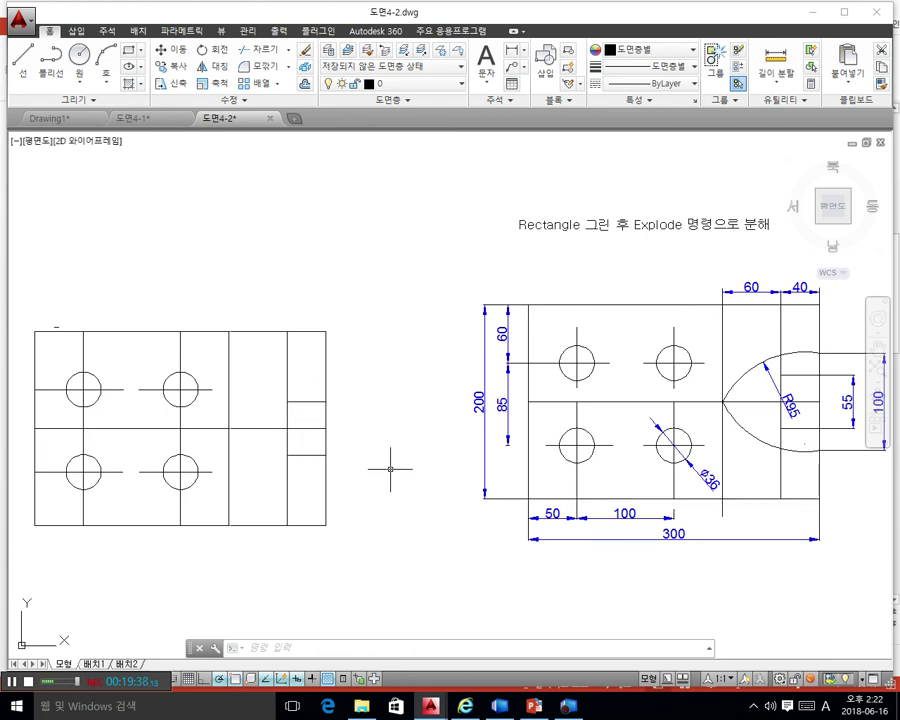
- Explode the 40 by 55 slot rectangle into individual lines
type("Explo")
key("Return")
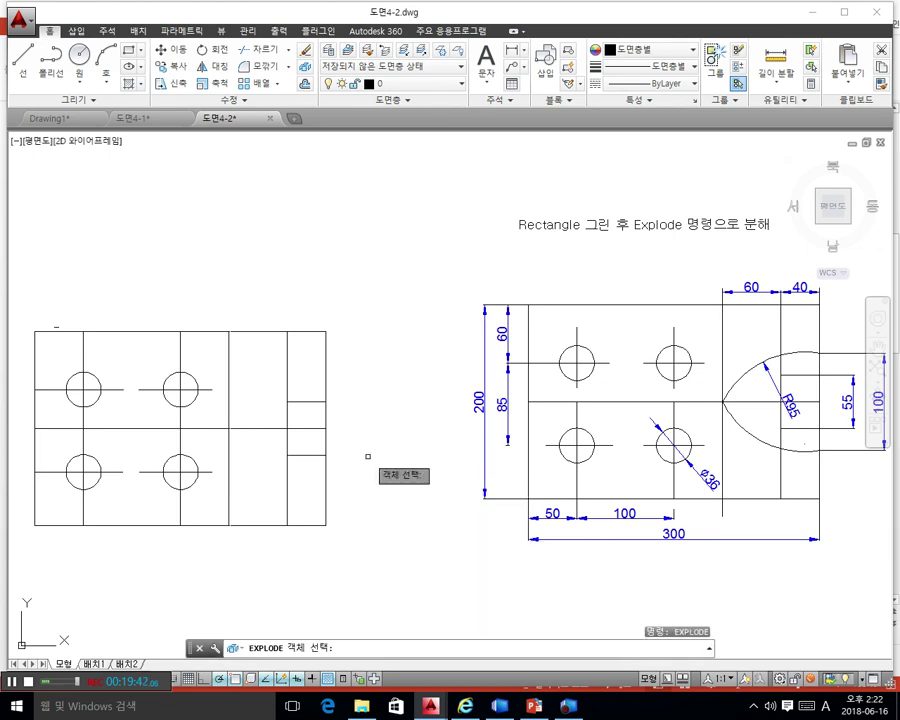
left_click(299, 395)
key("Return")
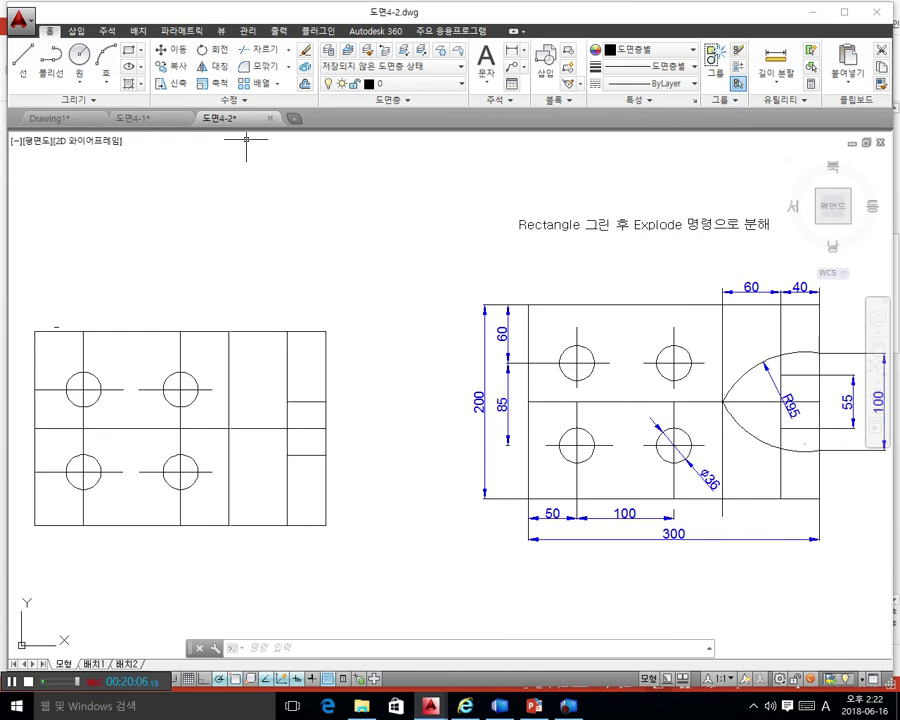
- Offset the slot's top edge 22.5 up and down, and its bottom edge 22.5 down
left_click(305, 86)
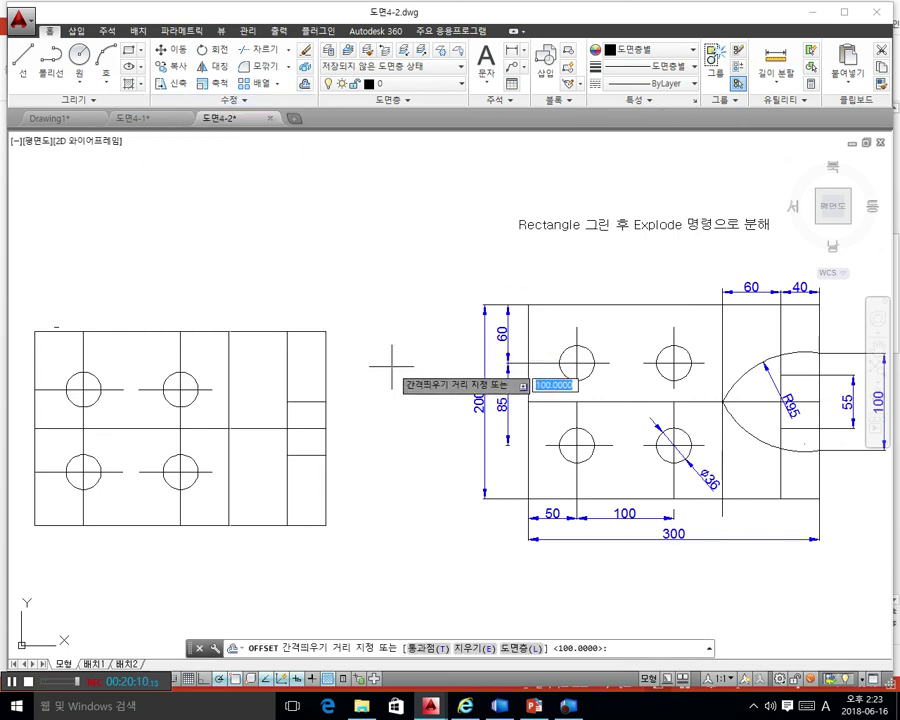
key("Return")
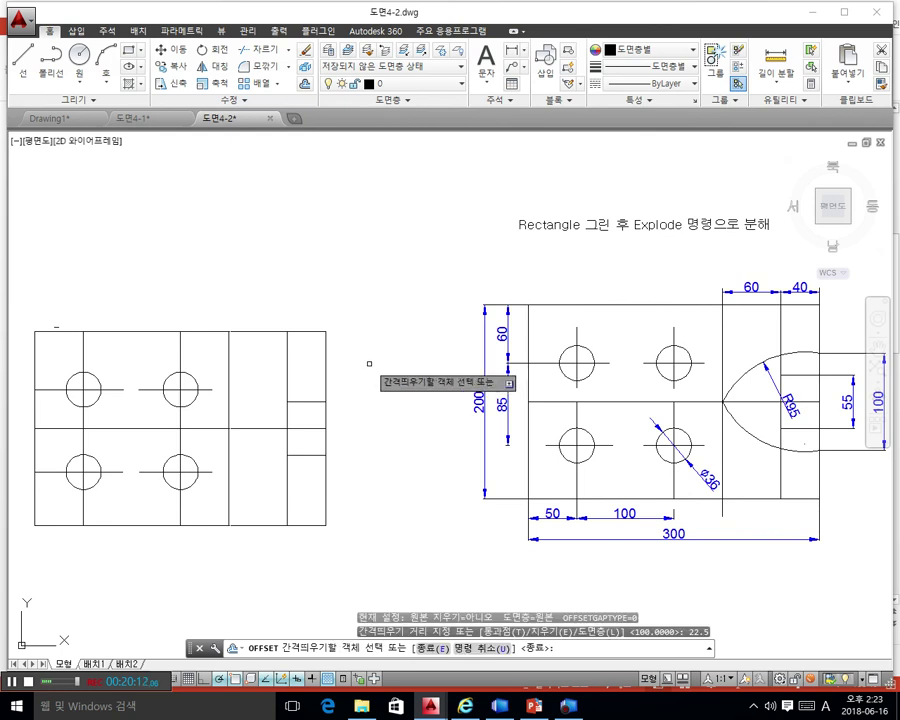
left_click(308, 402)
left_click(300, 374)
left_click(304, 402)
left_click(333, 458)
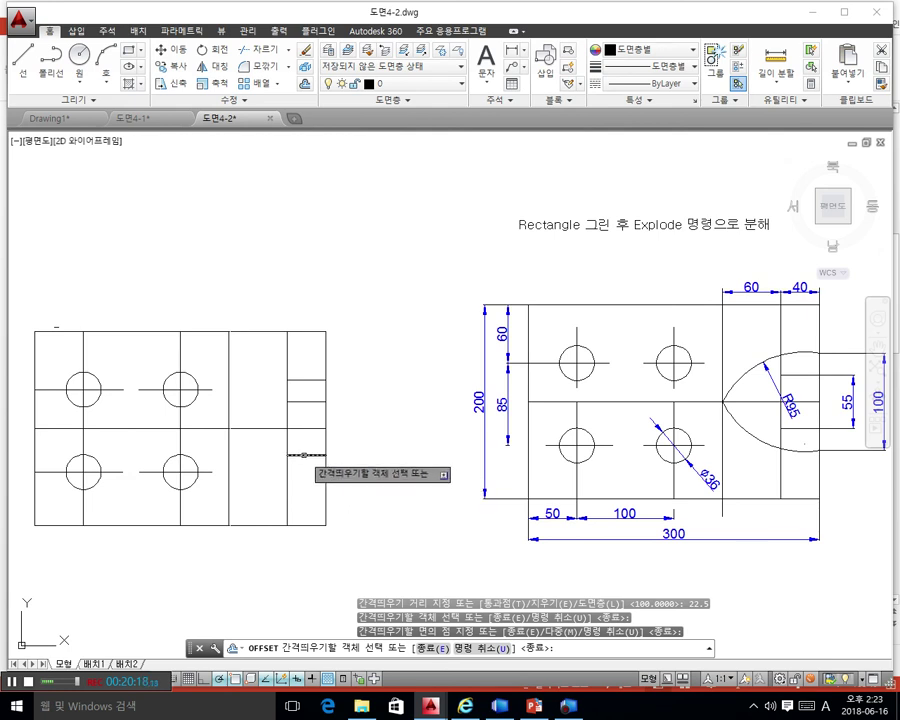
left_click(303, 455)
left_click(300, 466)
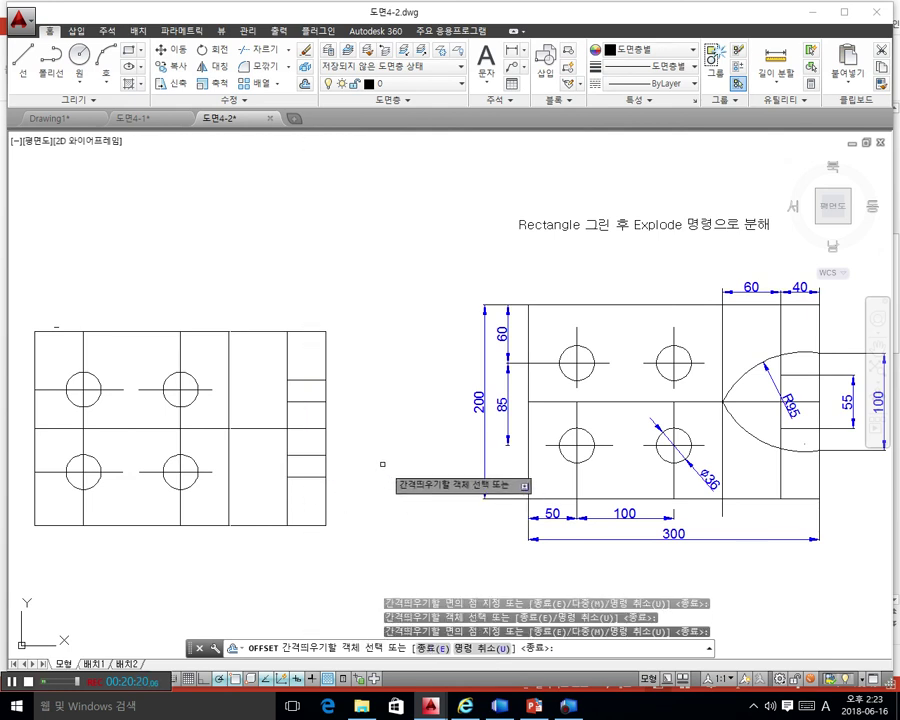
key("Escape")
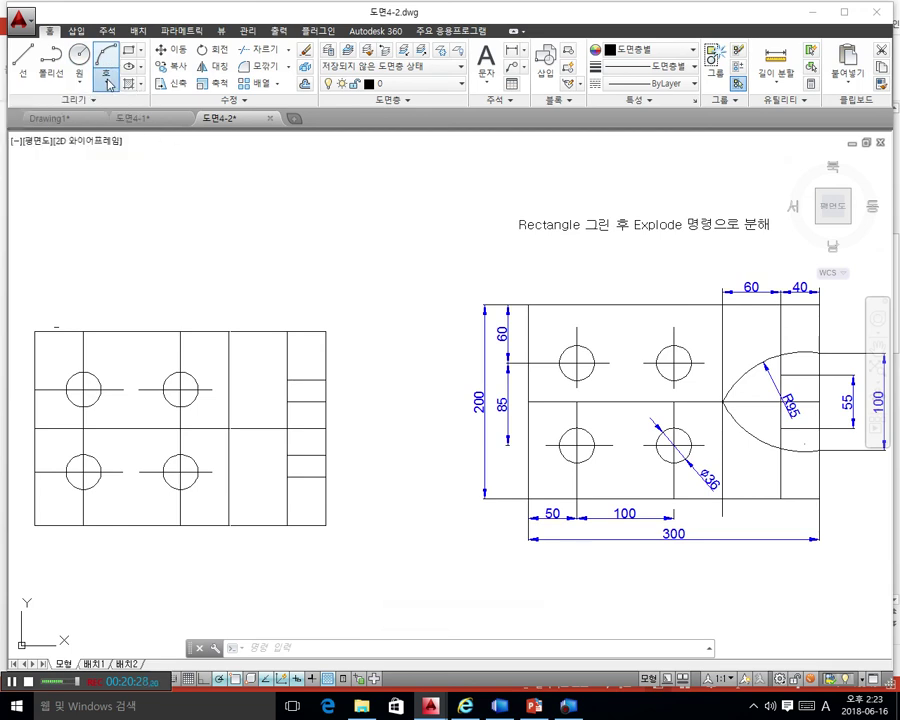
- Draw the lower R95 arc using Start, End, Radius from the rectangle corner
left_click(109, 83)
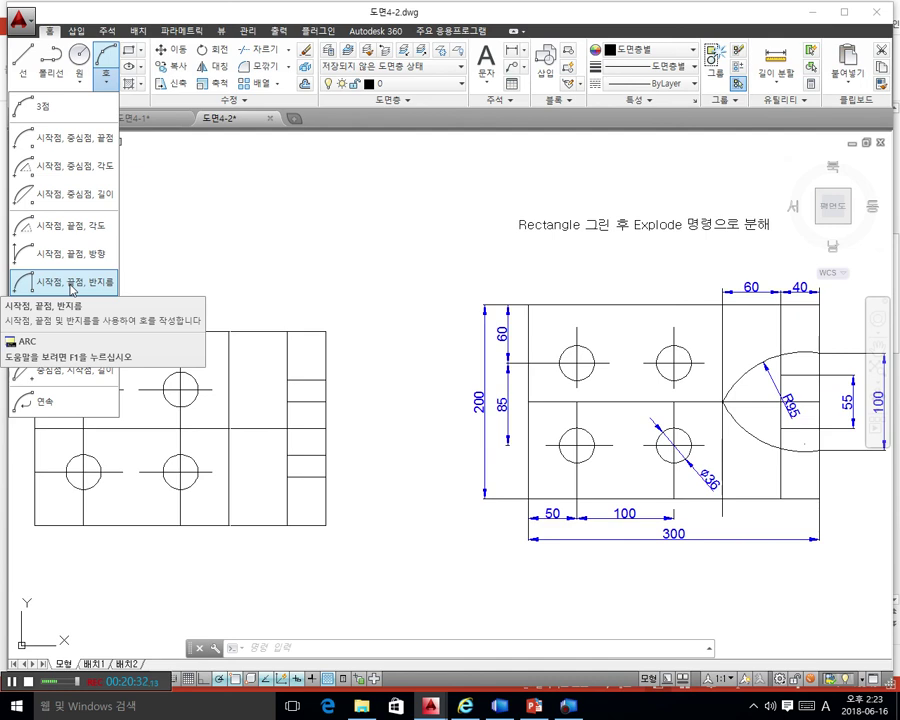
left_click(73, 290)
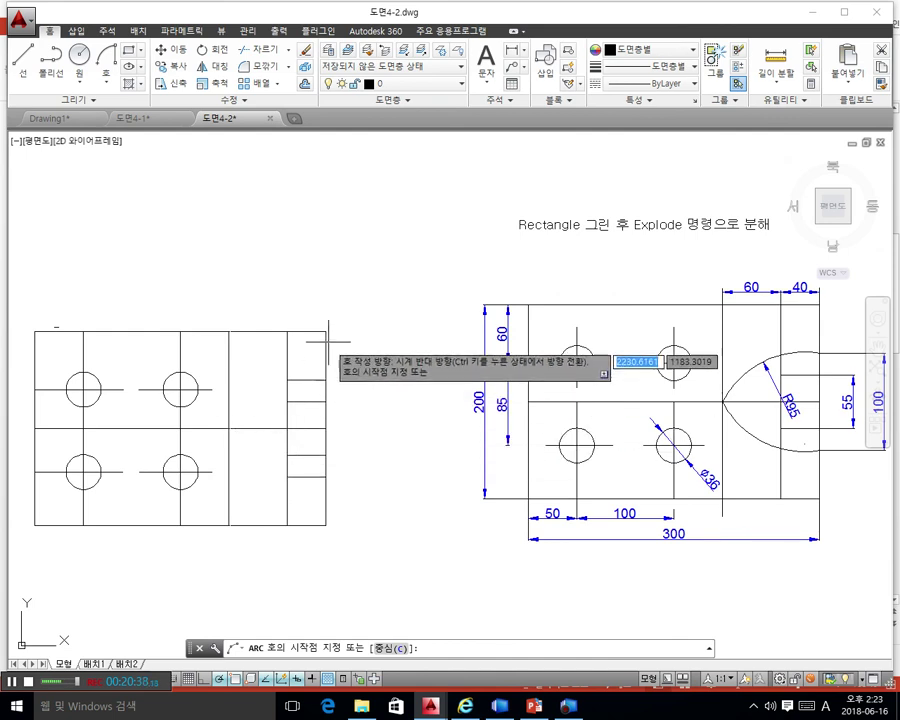
left_click(229, 428)
type("e")
key("Return")
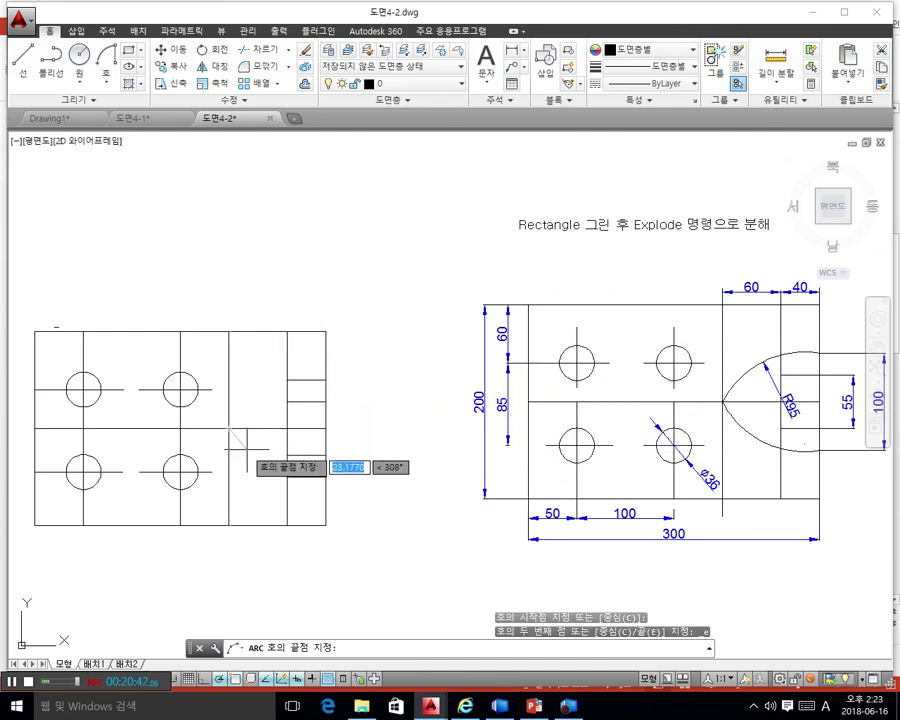
left_click(325, 477)
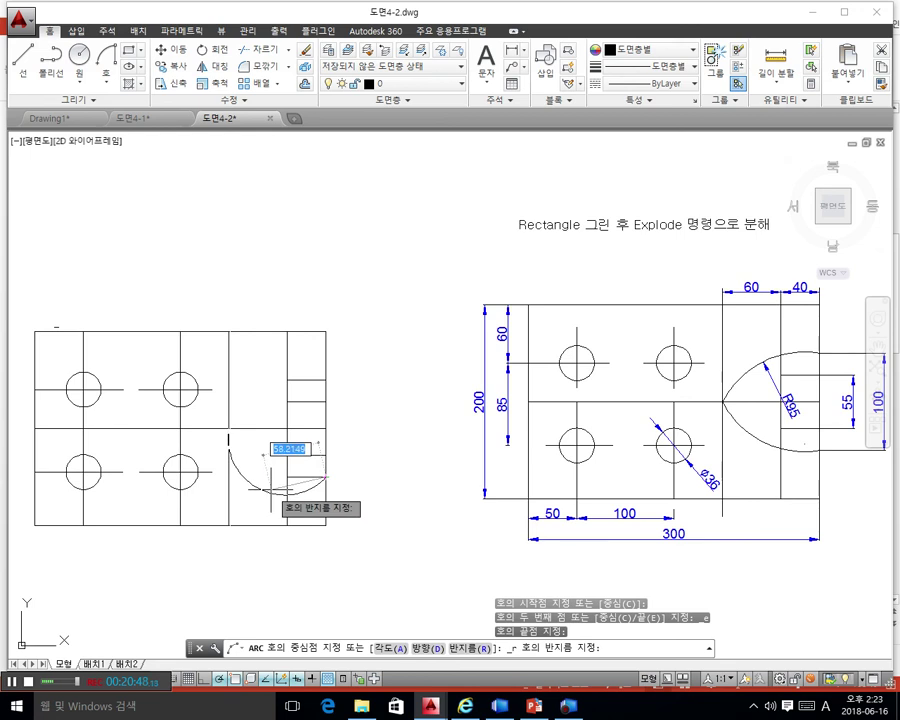
key("Return")
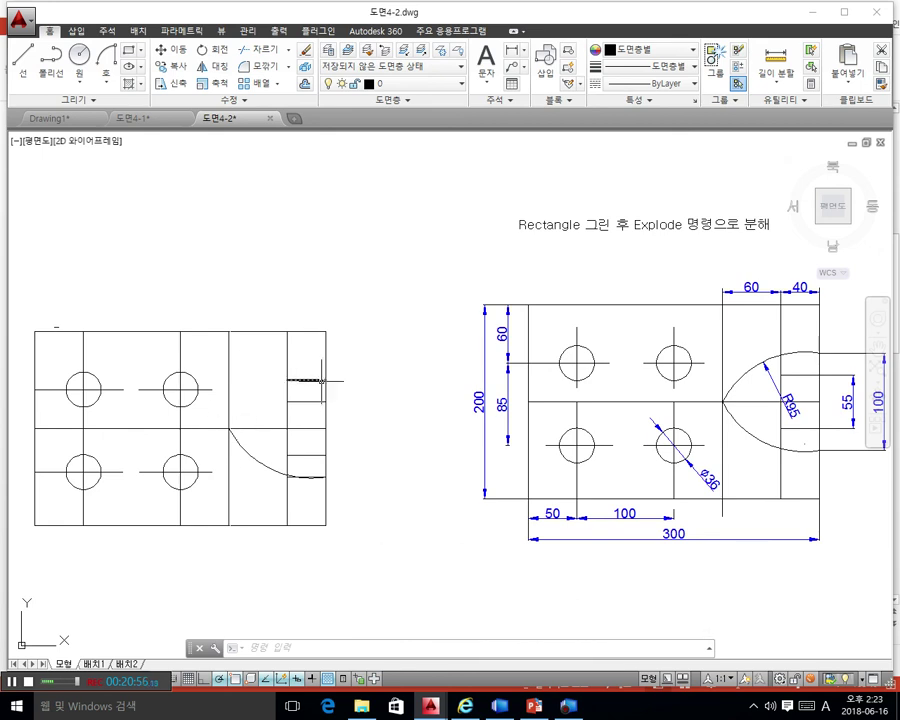
- Draw the second R95 arc meeting the first at the pointed end
left_click(107, 58)
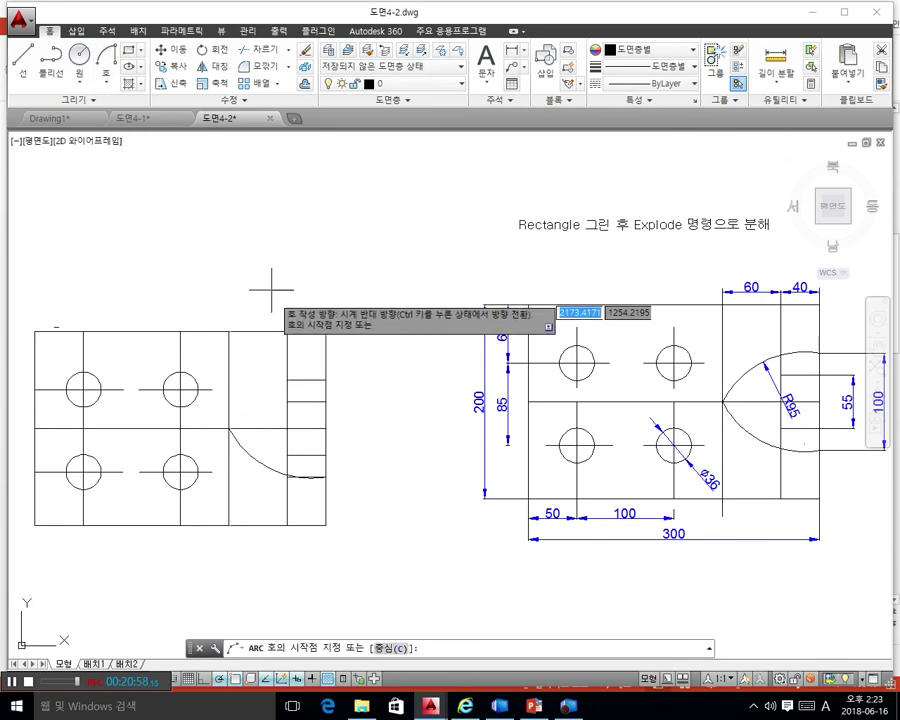
left_click(325, 378)
type("e")
key("Return")
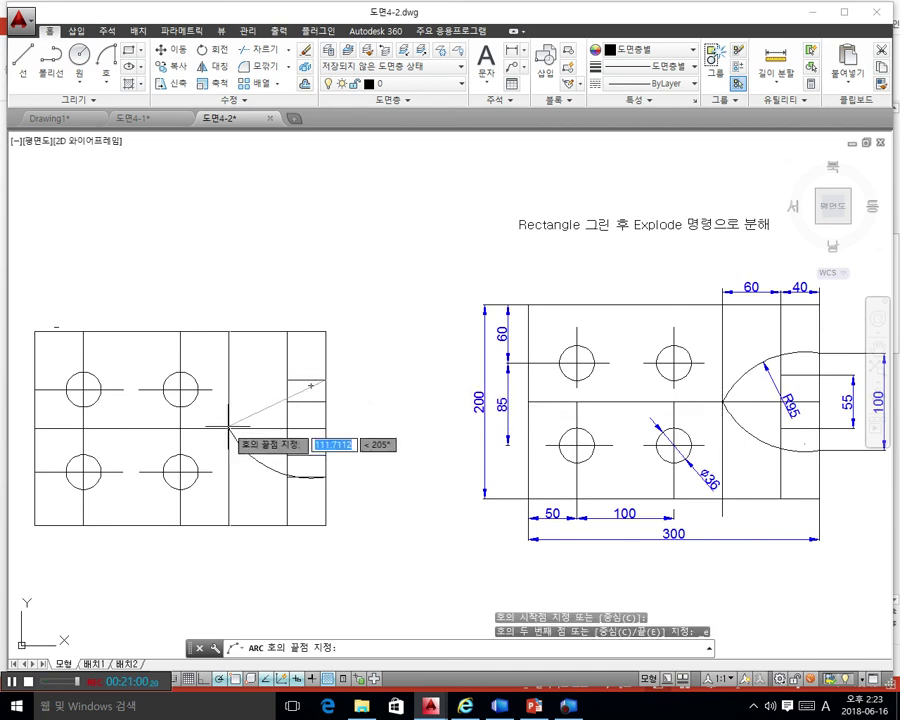
left_click(232, 424)
type("r")
key("Return")
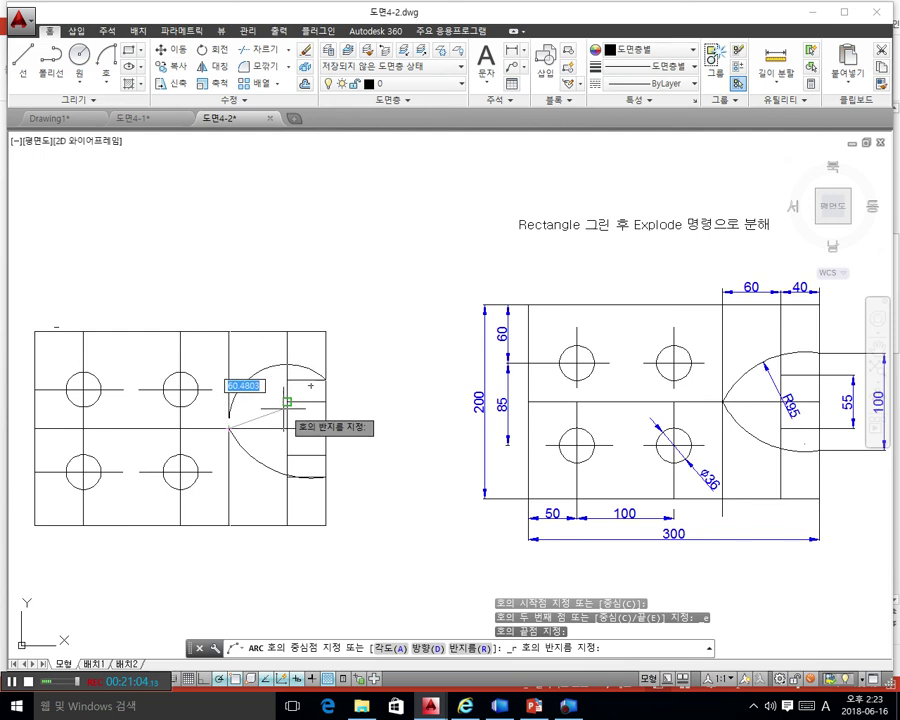
key("Return")
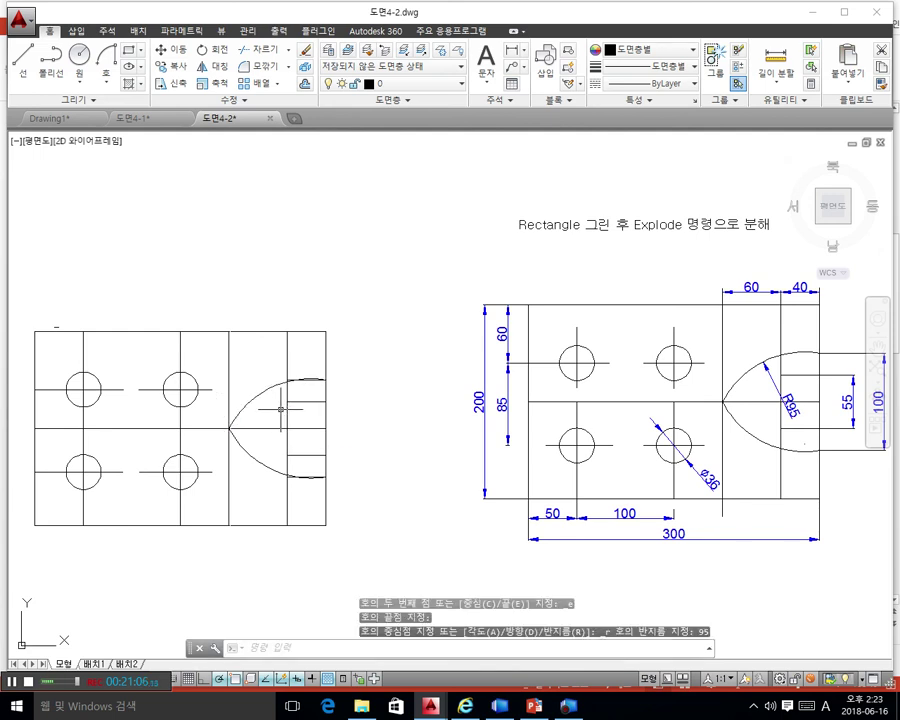
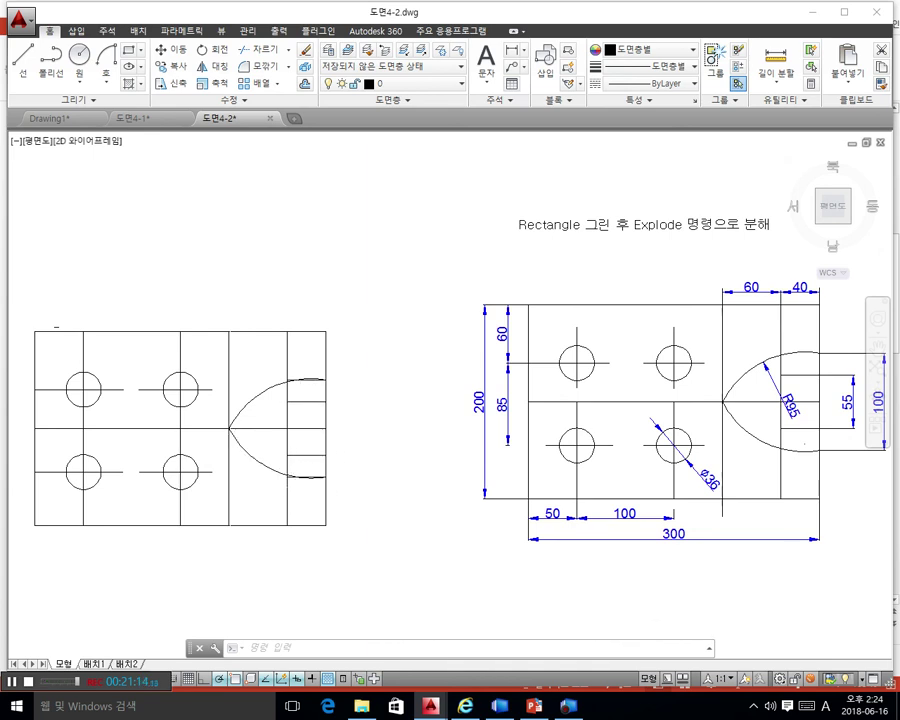
- Erase the stray short lines at the lower and upper arc ends, then frame both drawings
scroll(307, 503, "up", 4)
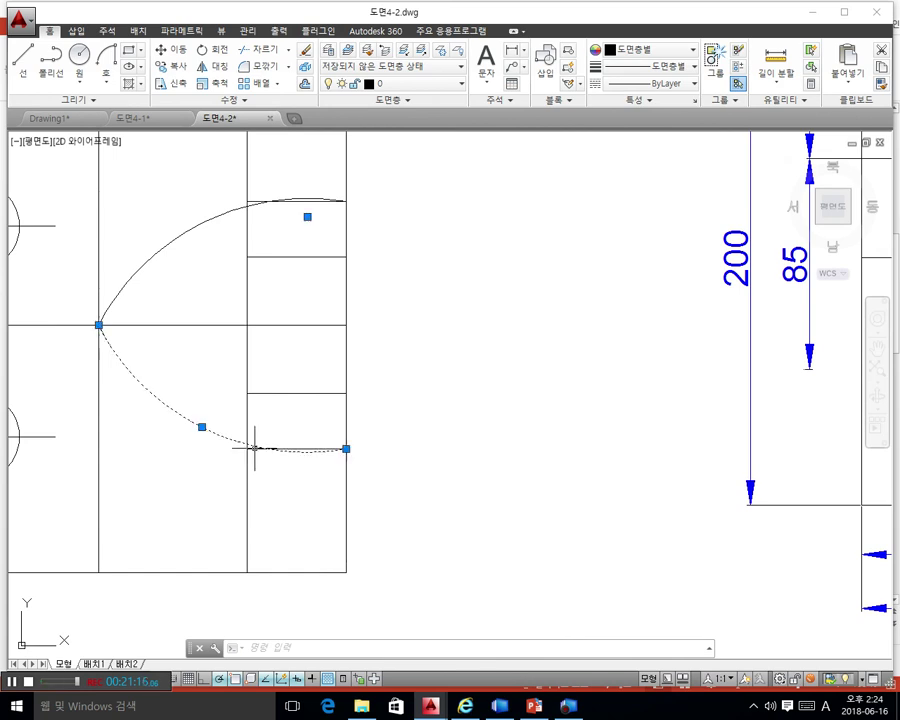
scroll(300, 488, "up", 4)
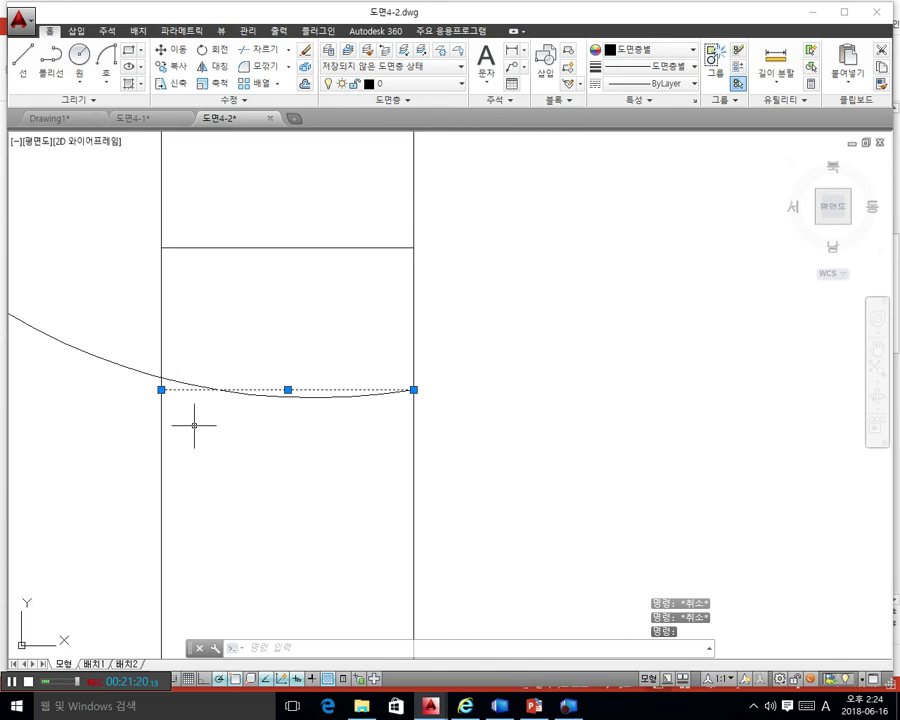
key("Delete")
scroll(197, 422, "down", 2)
scroll(219, 430, "down", 2)
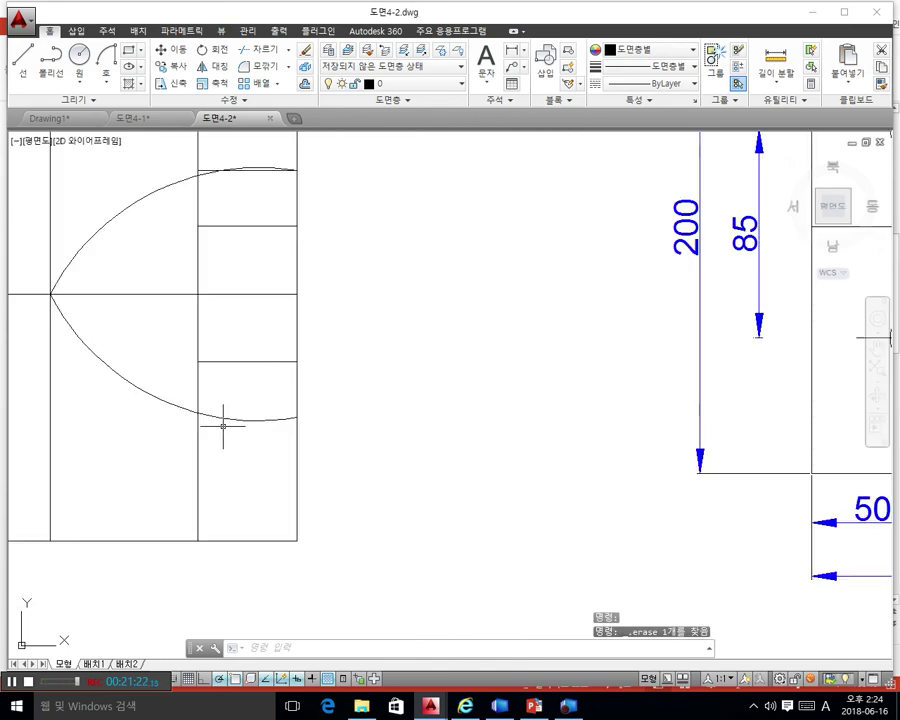
left_click(200, 170)
key("Delete")
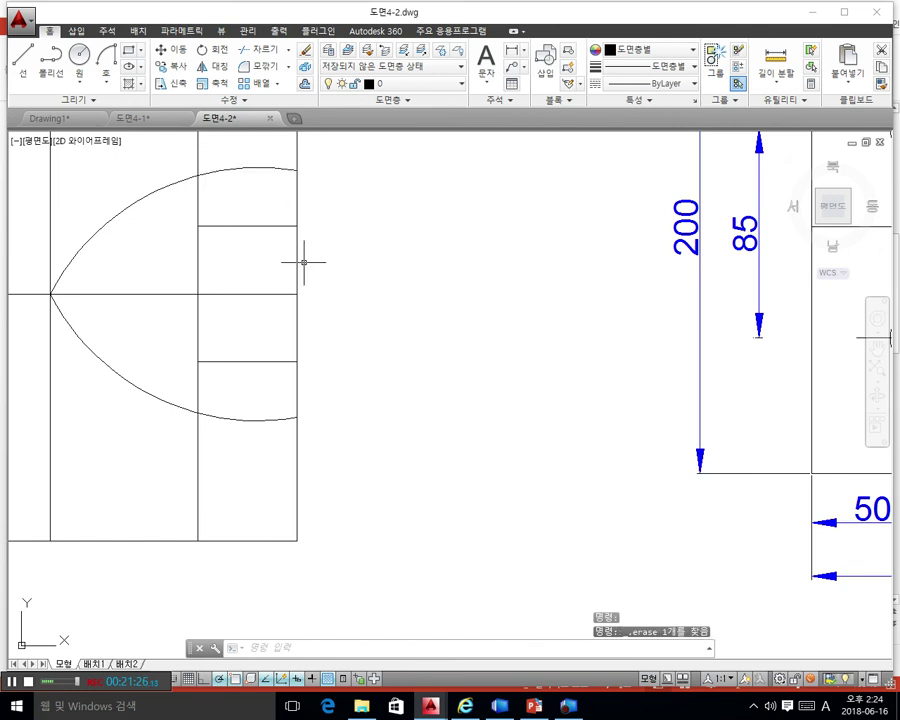
scroll(372, 398, "up", 2)
scroll(370, 395, "down", 2)
scroll(367, 392, "down", 1)
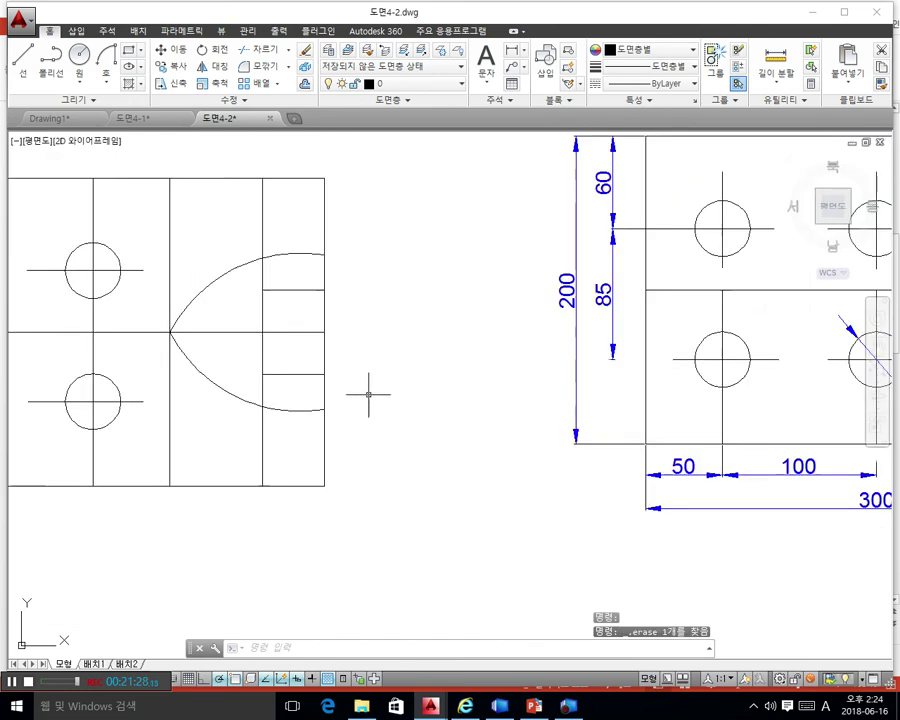
scroll(360, 398, "down", 3)
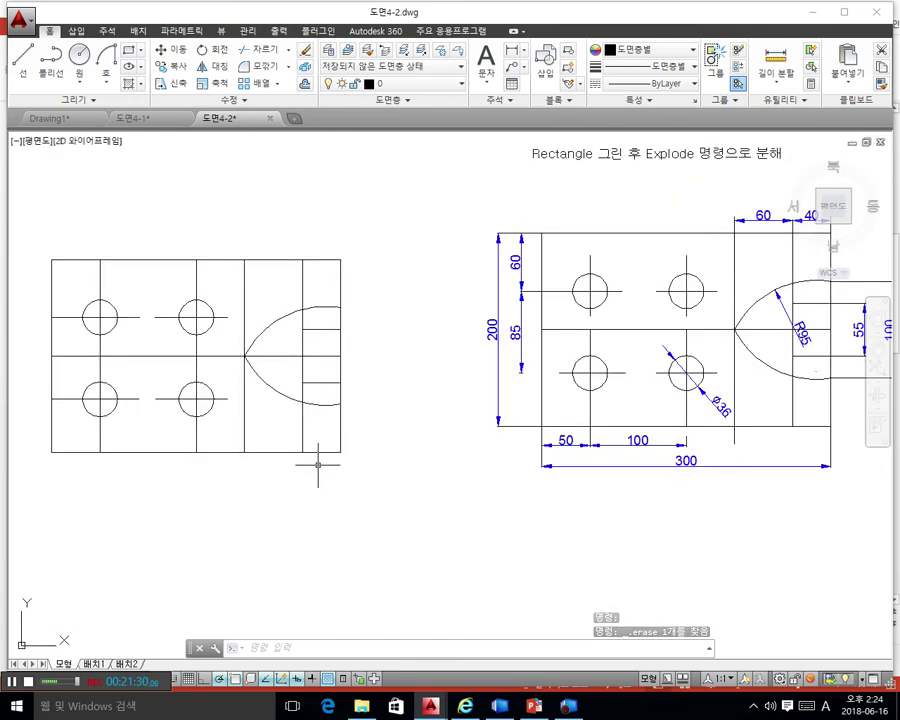
middle_click_drag(316, 490, 338, 510)
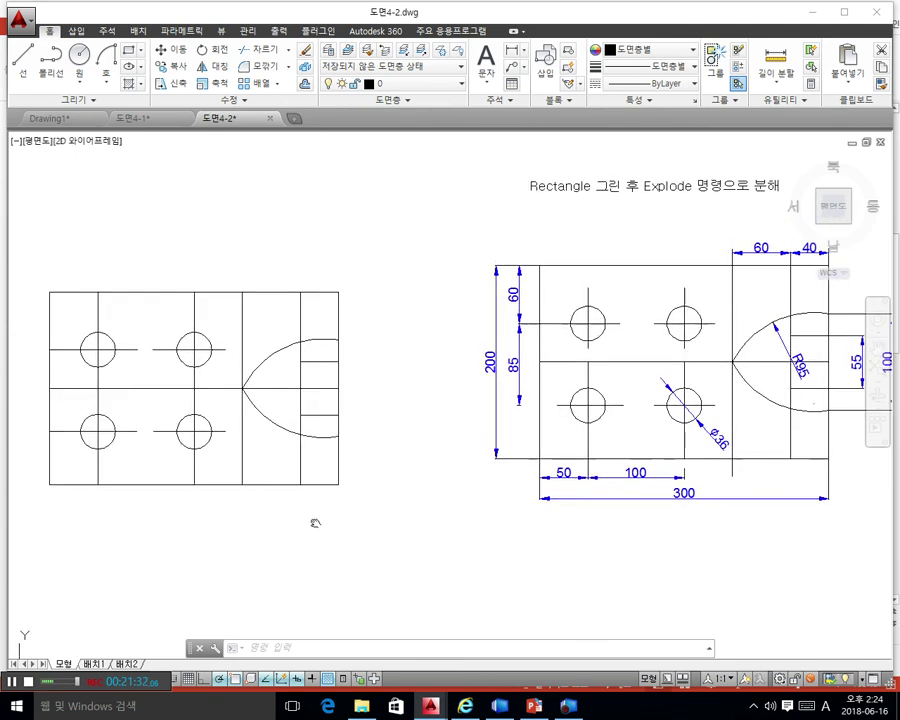
- Add vertical linear dimensions of 100 across the arc ends and 55 for the slot
left_click(512, 54)
left_click(358, 340)
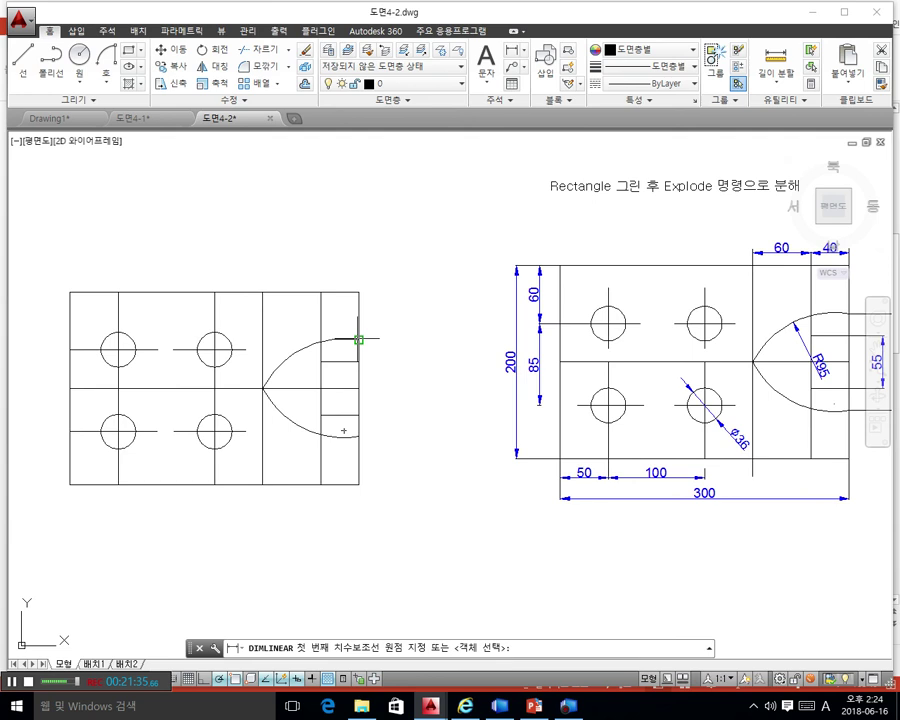
left_click(358, 437)
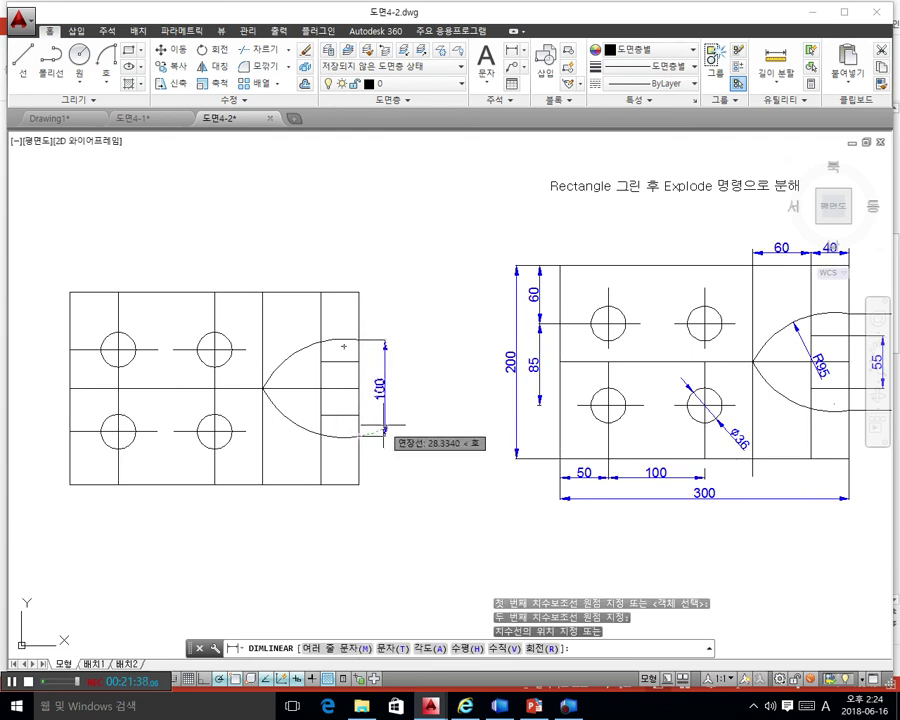
left_click(407, 429)
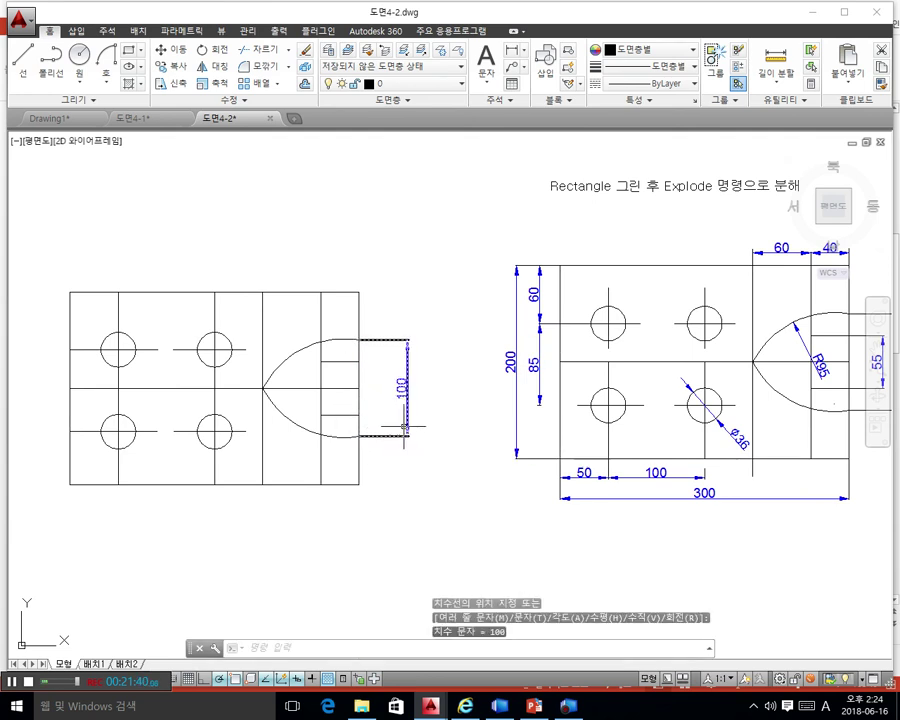
left_click(512, 49)
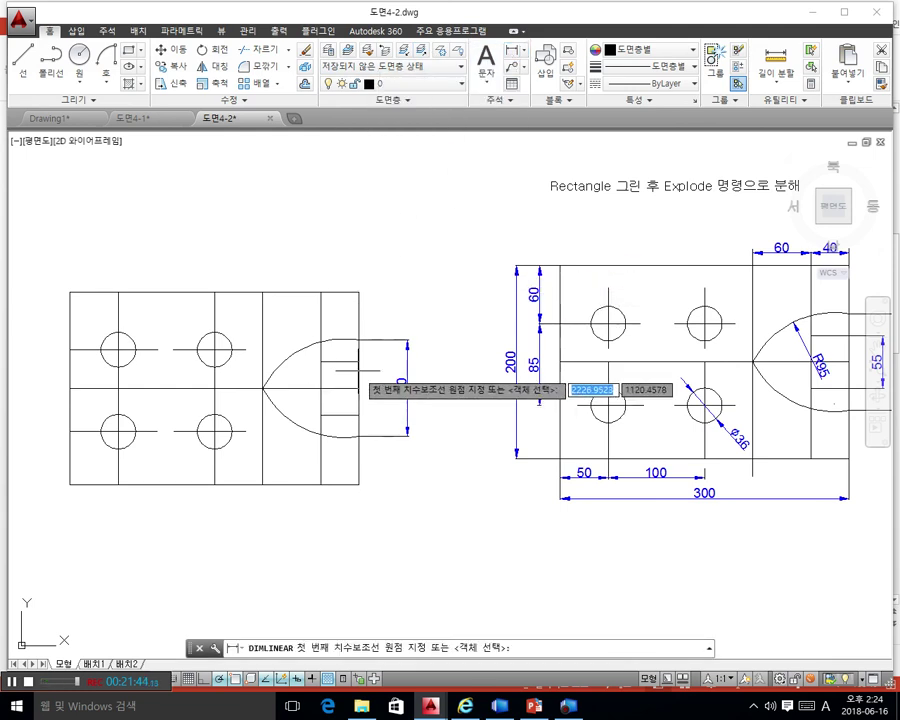
left_click(358, 414)
left_click(358, 361)
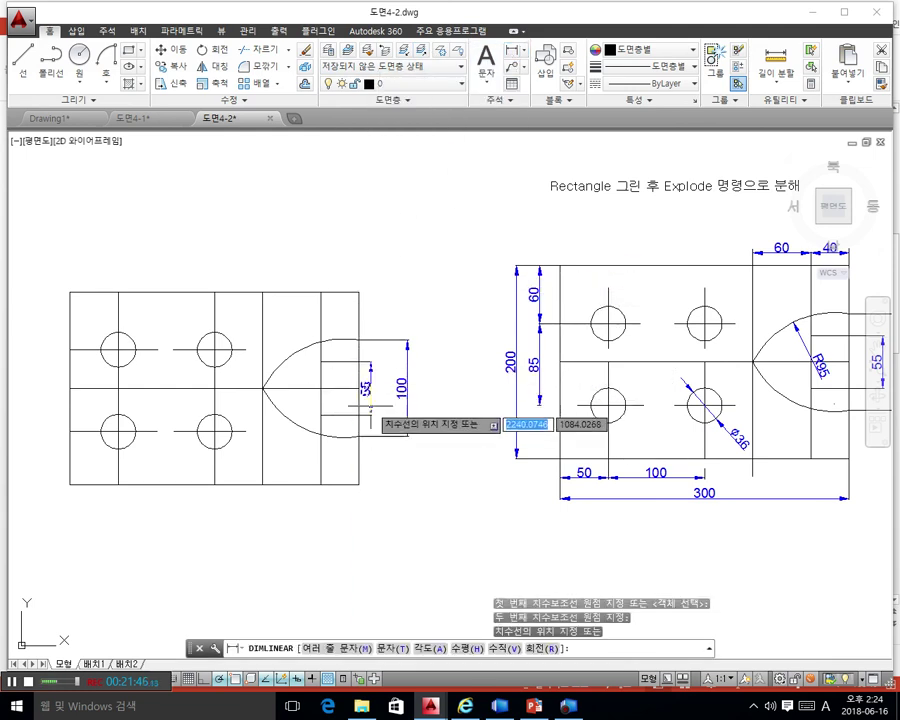
left_click(369, 413)
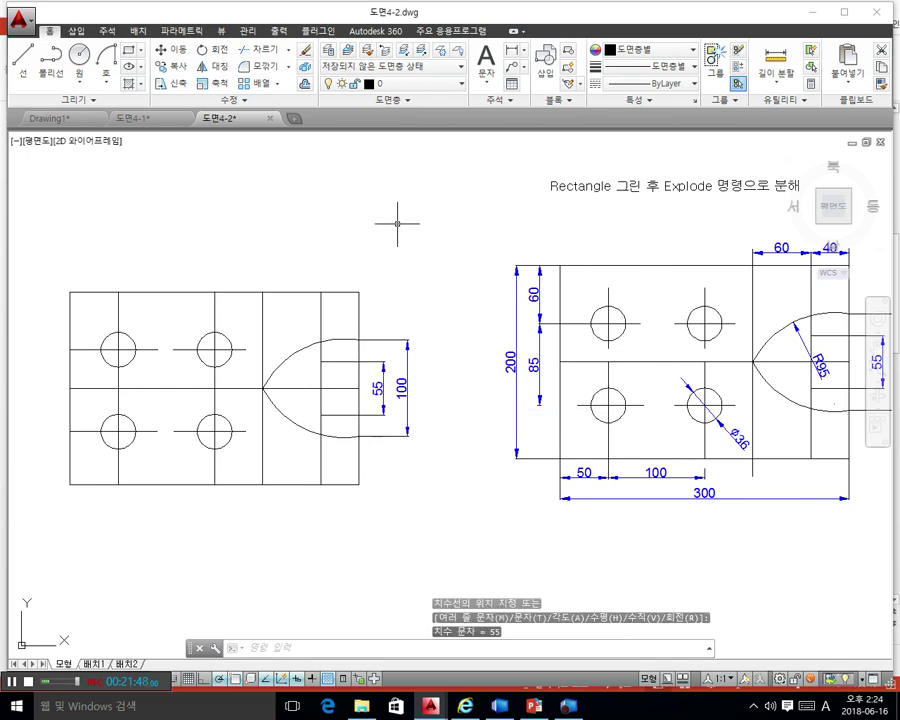
left_click(516, 52)
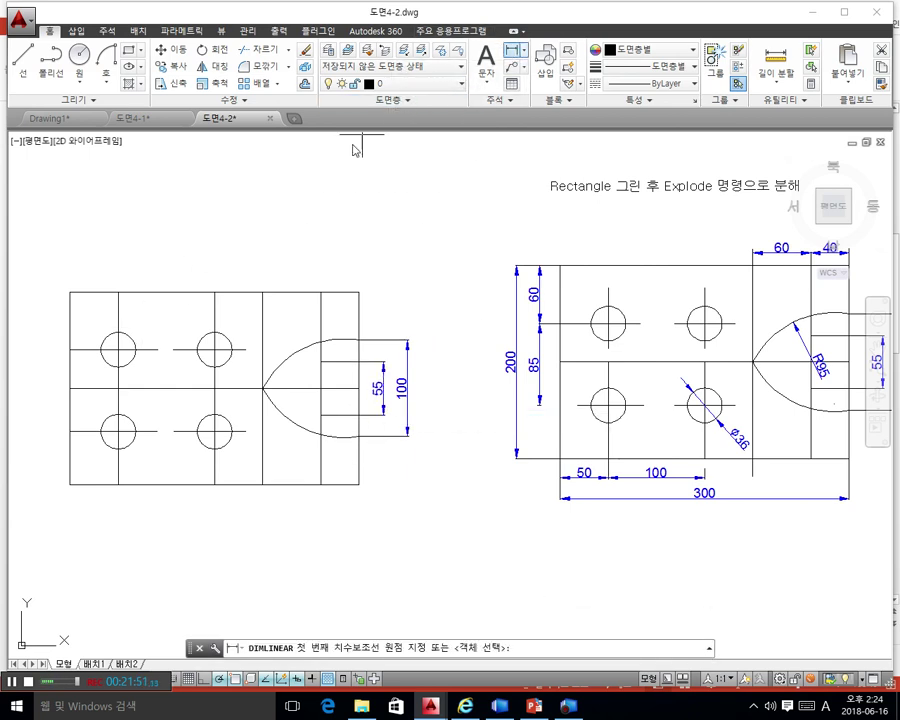
- Dimension the overall 200 height and the 60 to the upper hole centre on the left edge
left_click(70, 292)
left_click(70, 484)
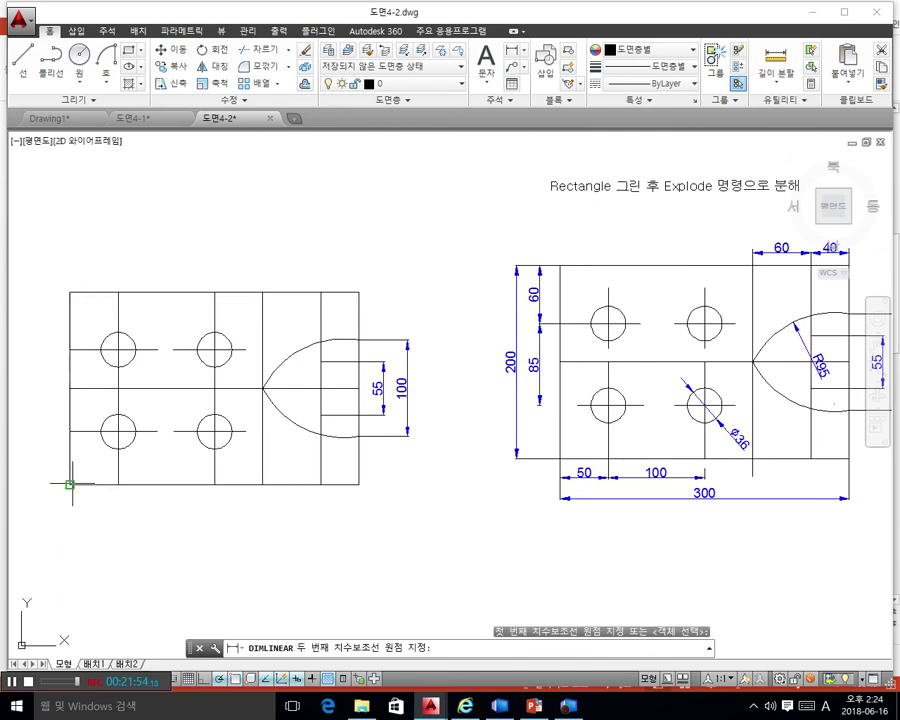
left_click_drag(58, 484, 34, 476)
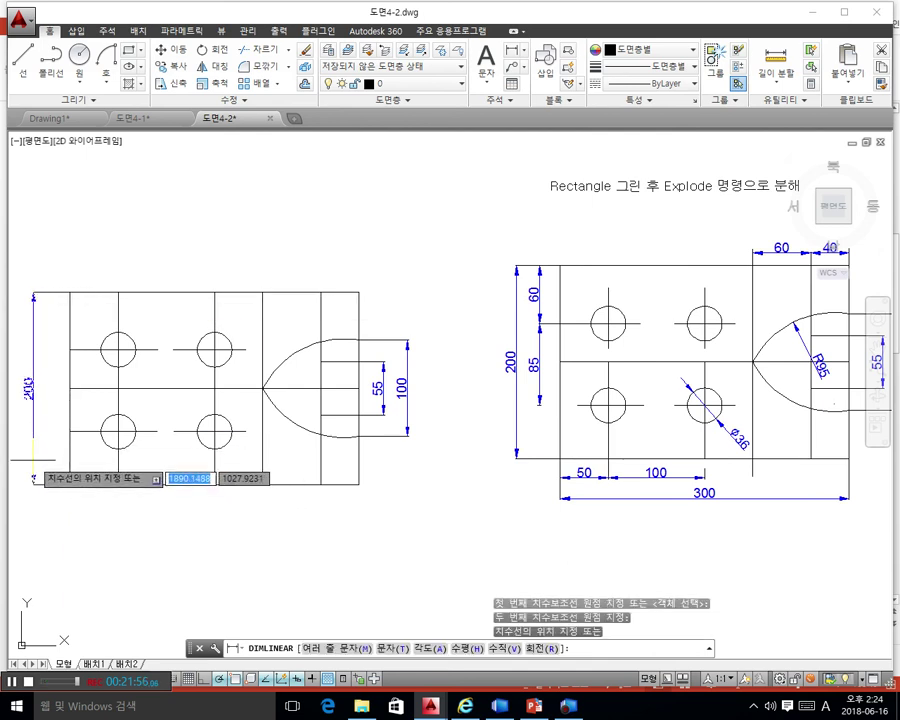
left_click(33, 476)
key("Return")
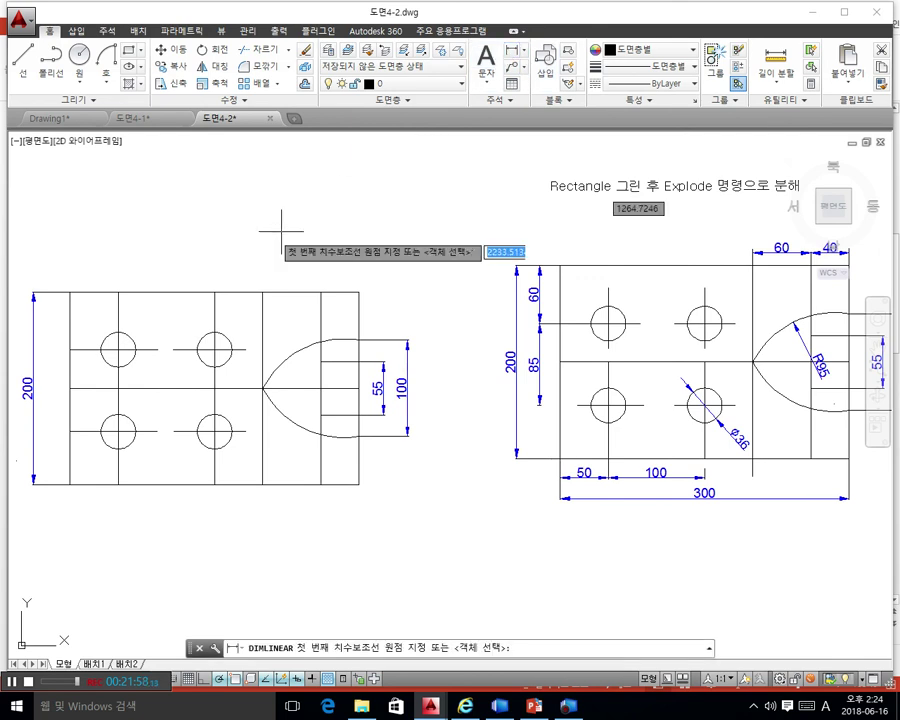
left_click(70, 292)
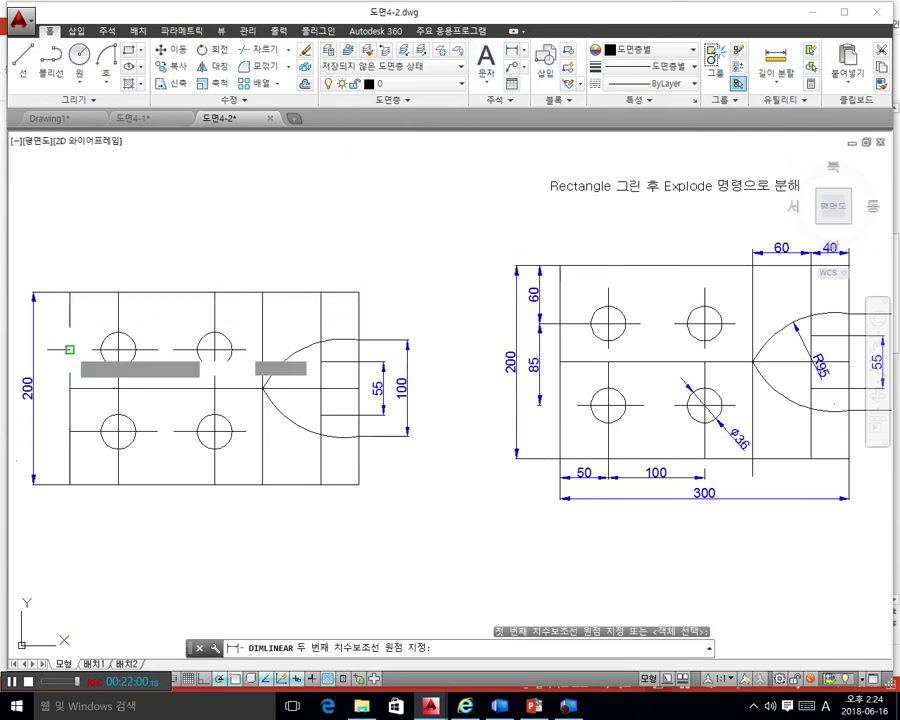
left_click(70, 347)
left_click(50, 340)
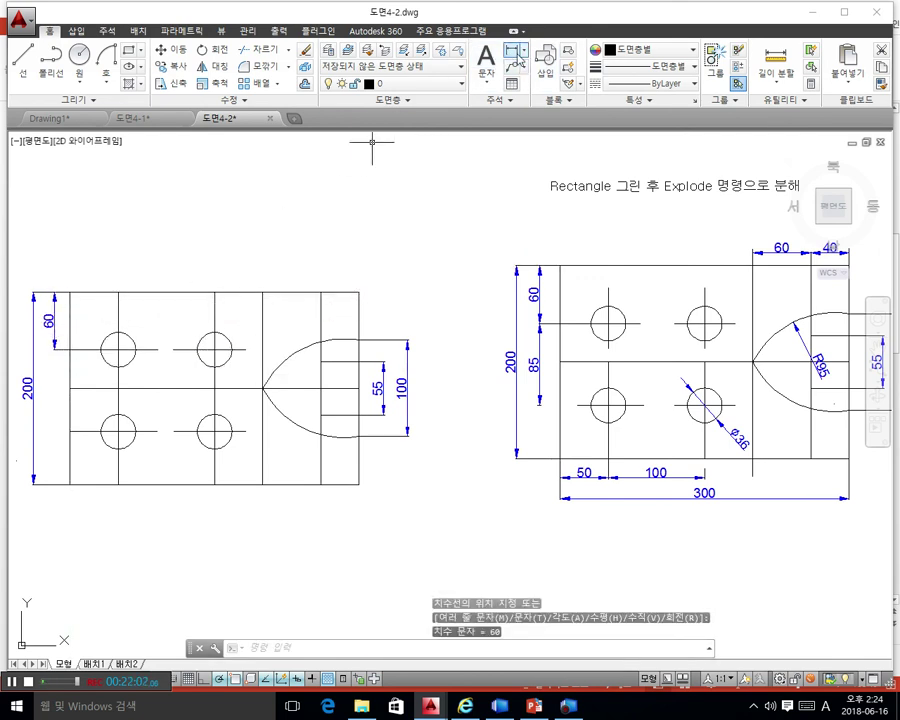
- Add the vertical 85 dimension between the upper and lower hole centres
key("Return")
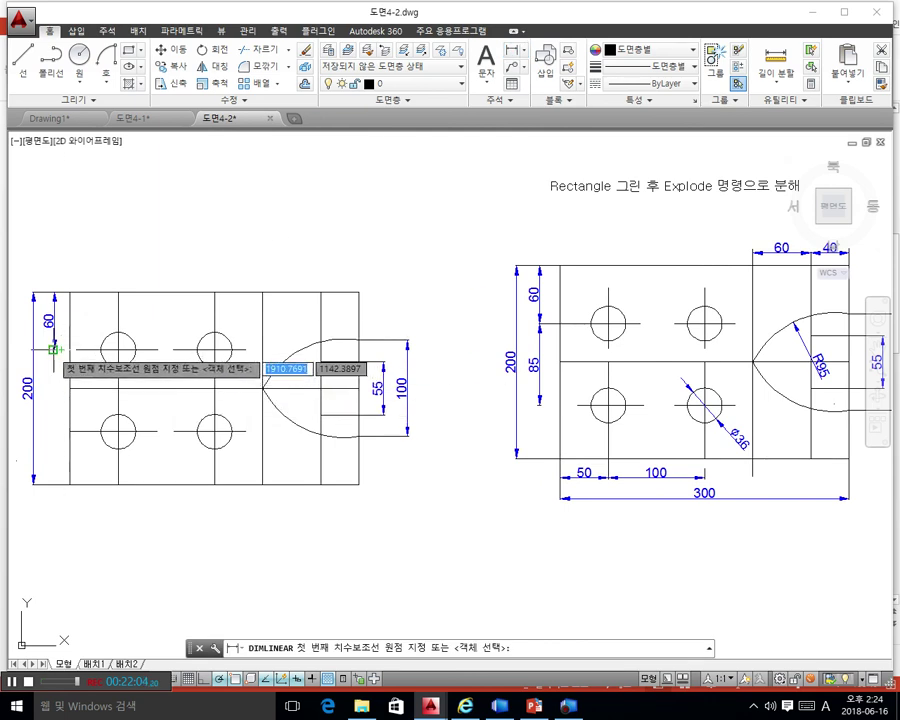
left_click(52, 349)
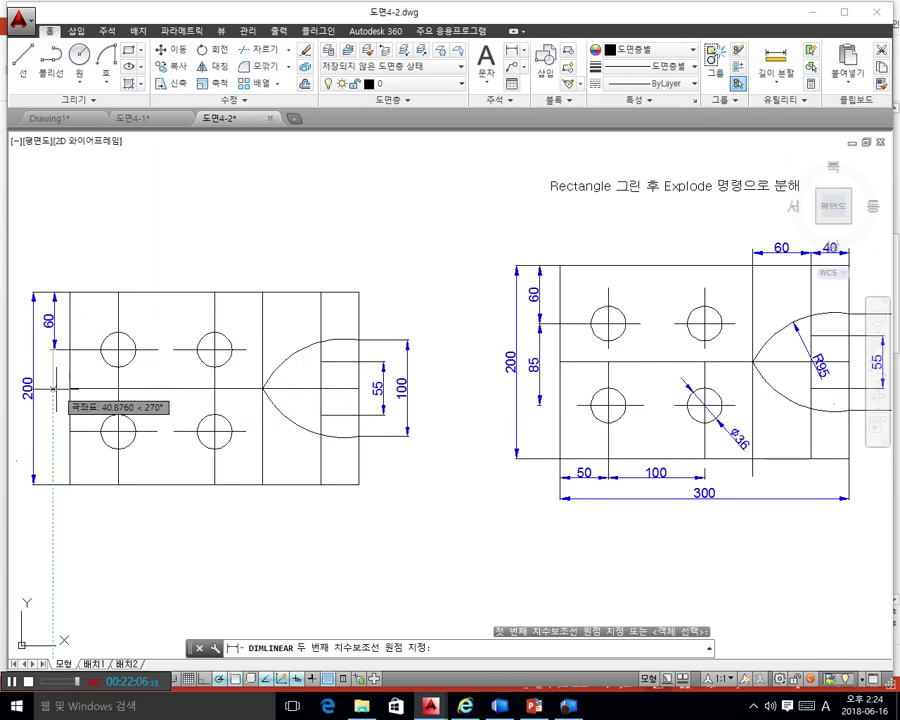
left_click(69, 388)
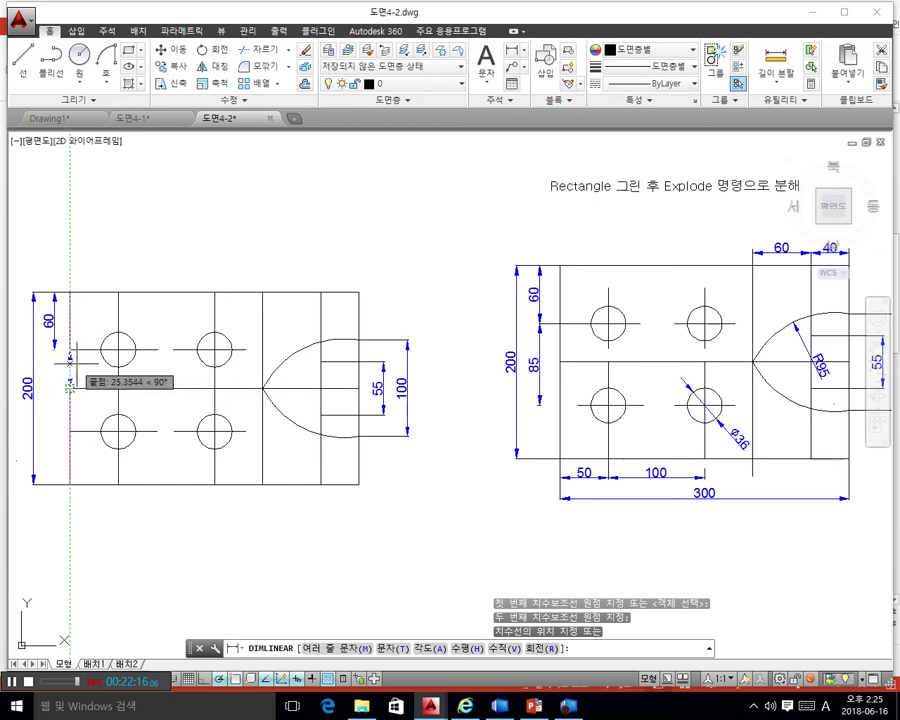
key("Escape")
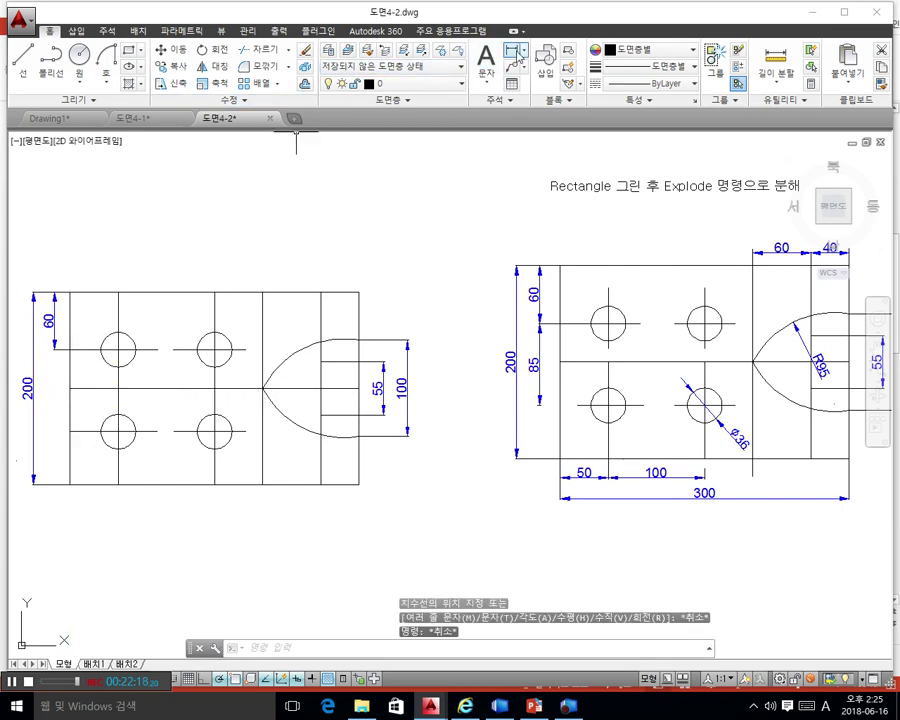
left_click(511, 53)
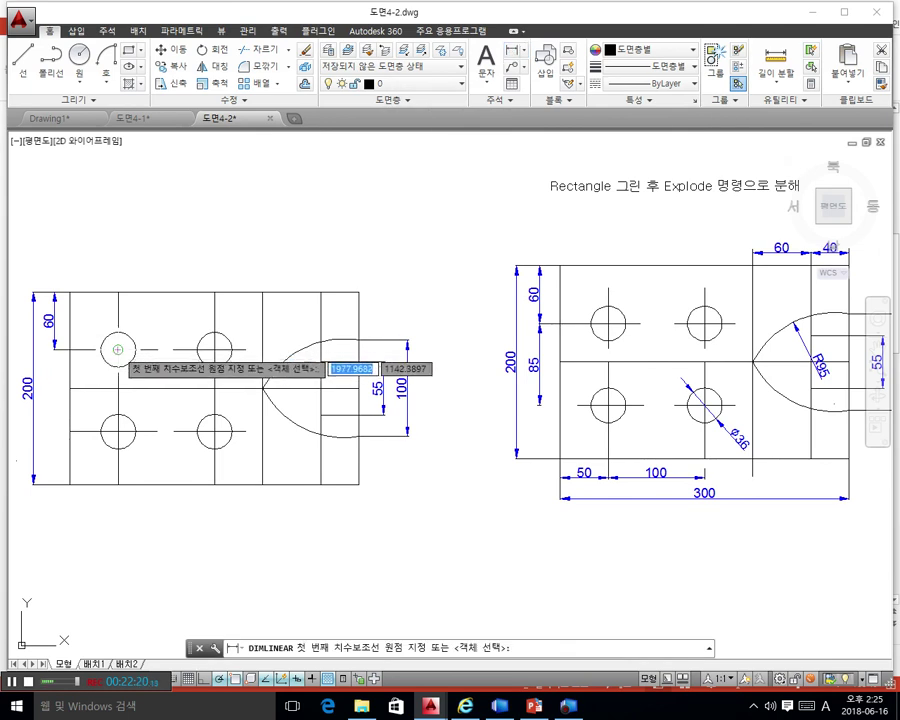
left_click(113, 348)
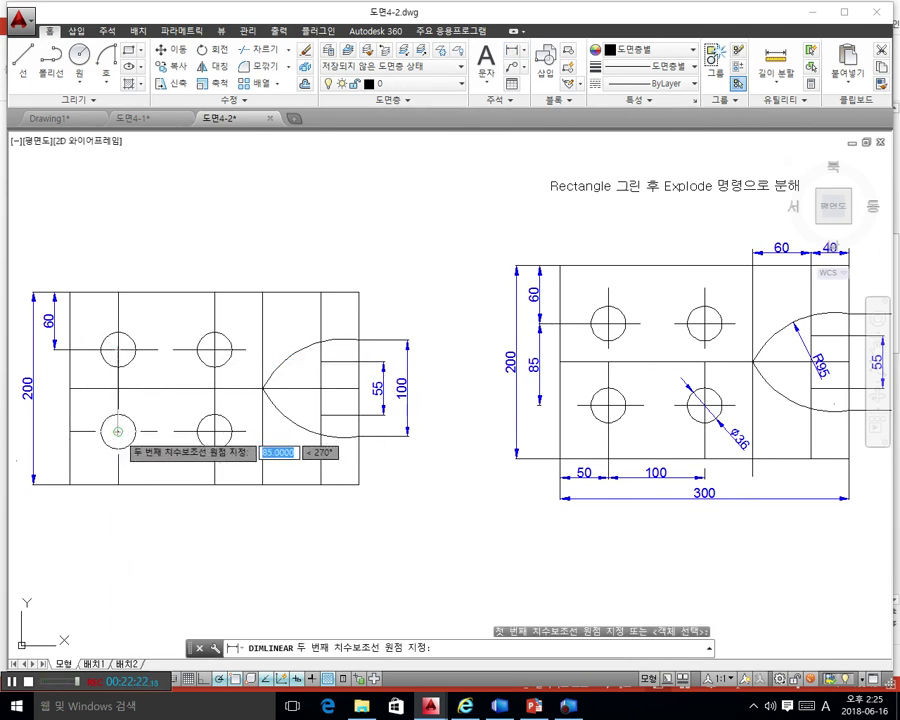
left_click(113, 431)
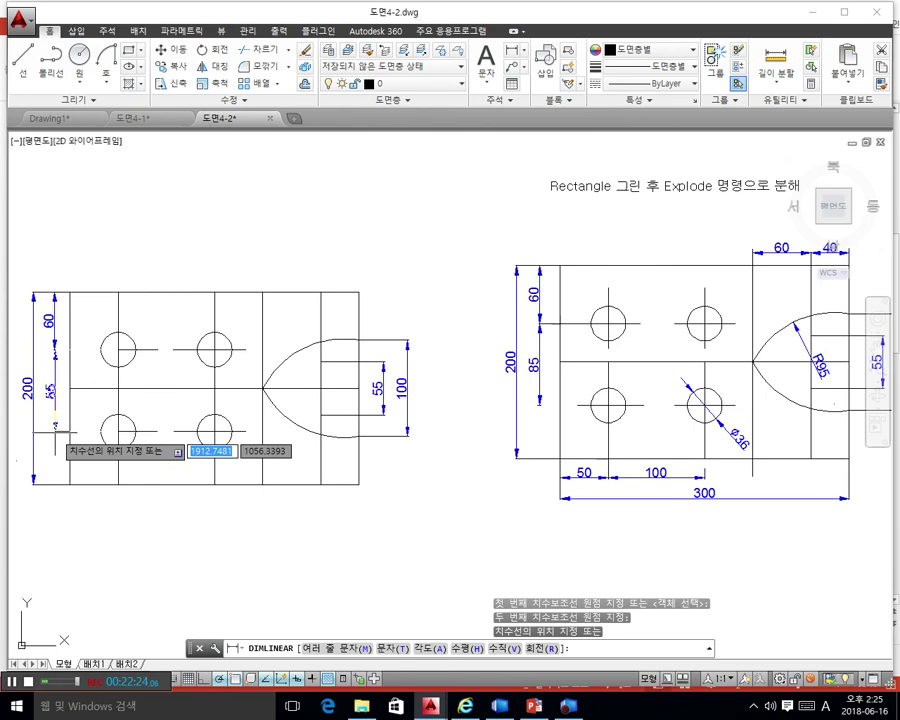
left_click(53, 430)
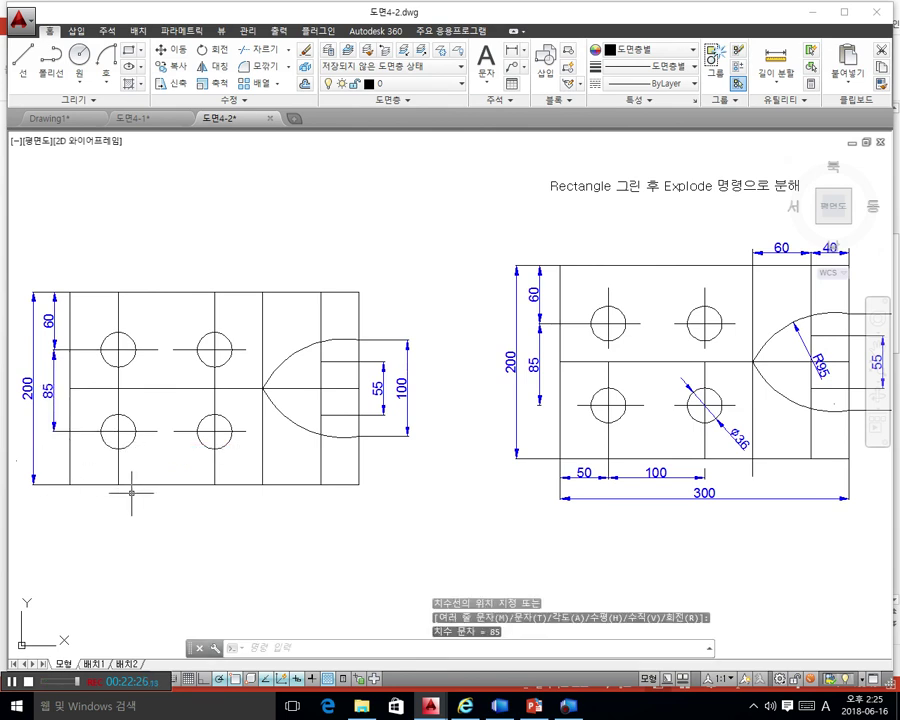
key("Return")
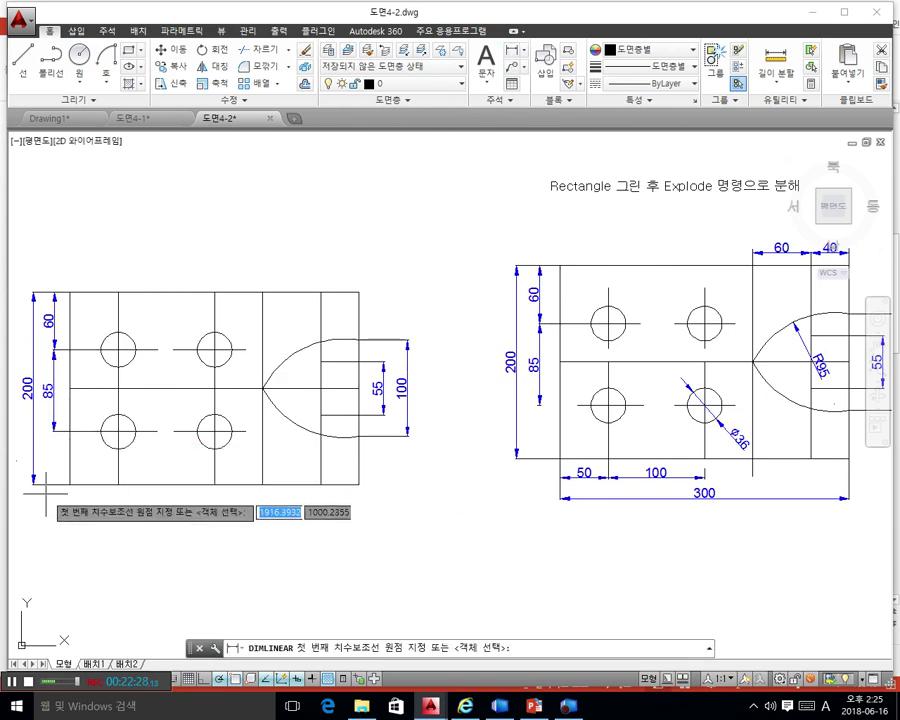
- Place horizontal 50 and 100 dimensions beneath the left plate's bottom edge
left_click(69, 484)
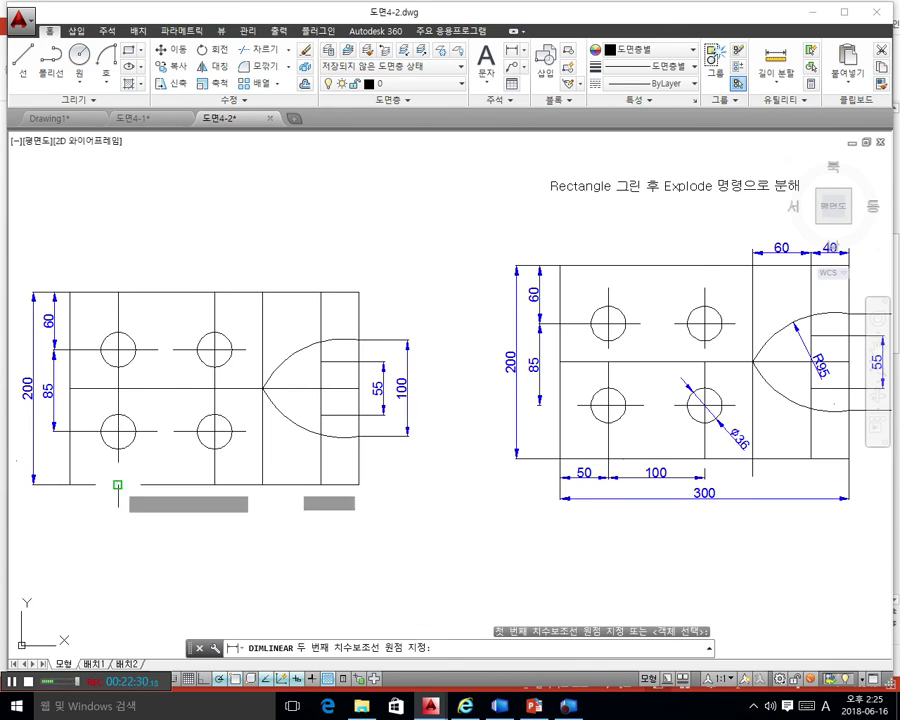
left_click(120, 484)
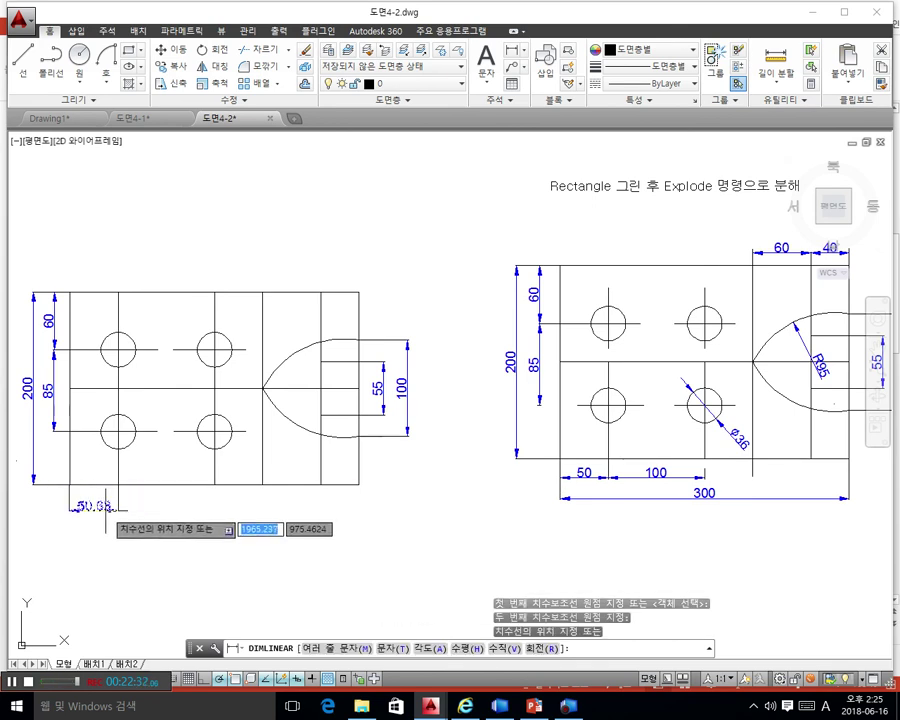
key("Escape")
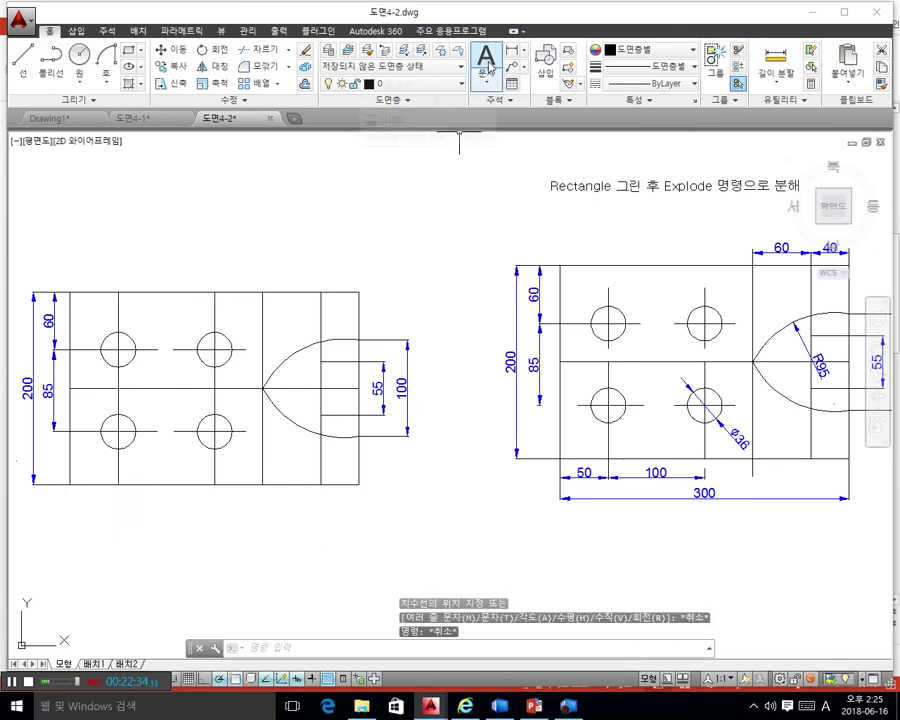
key("Return")
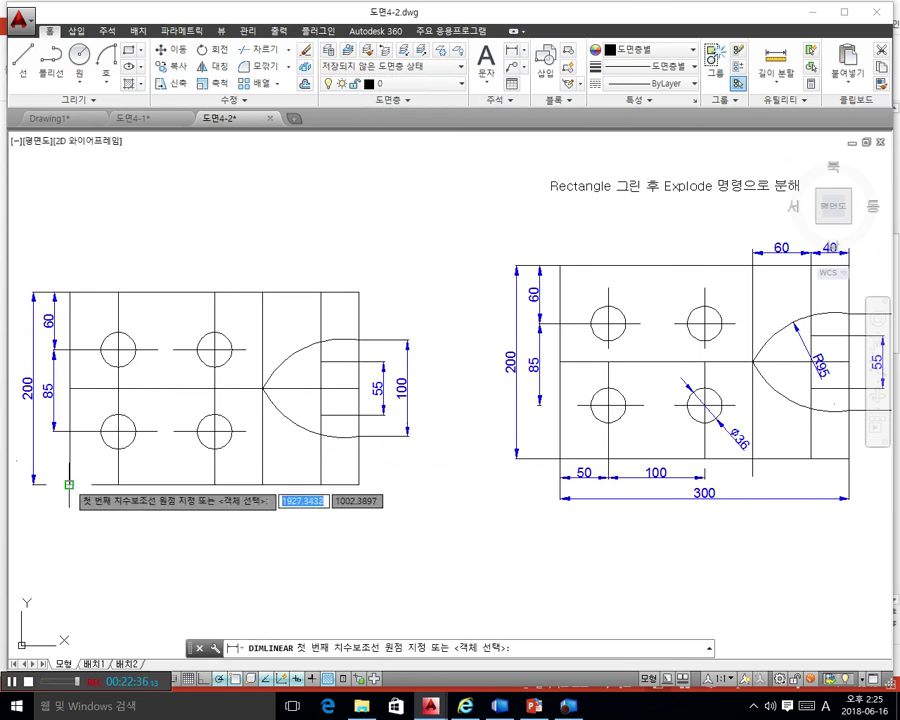
left_click(69, 485)
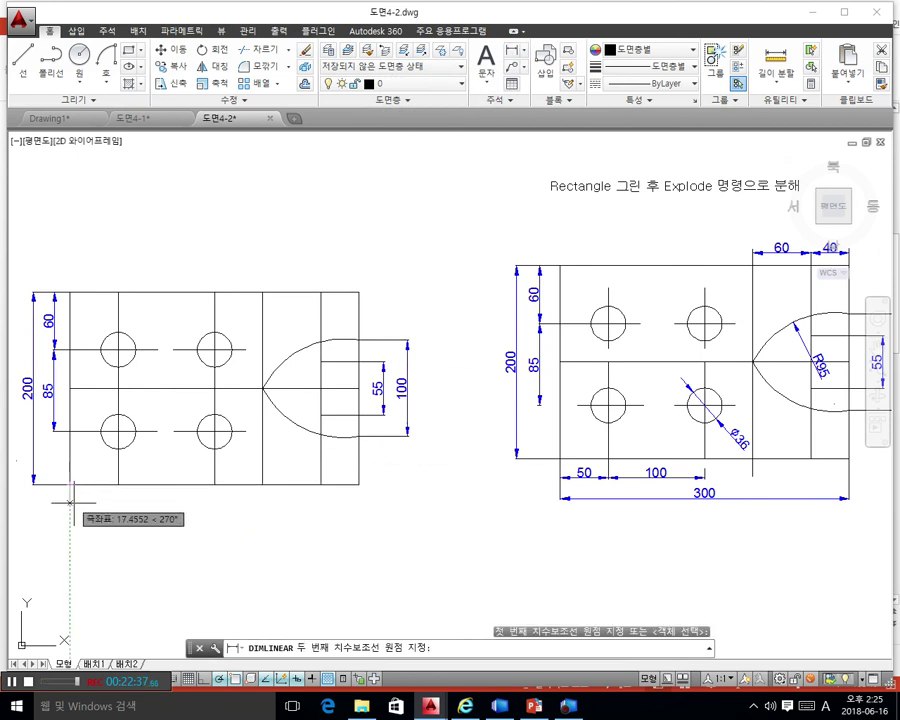
left_click(119, 485)
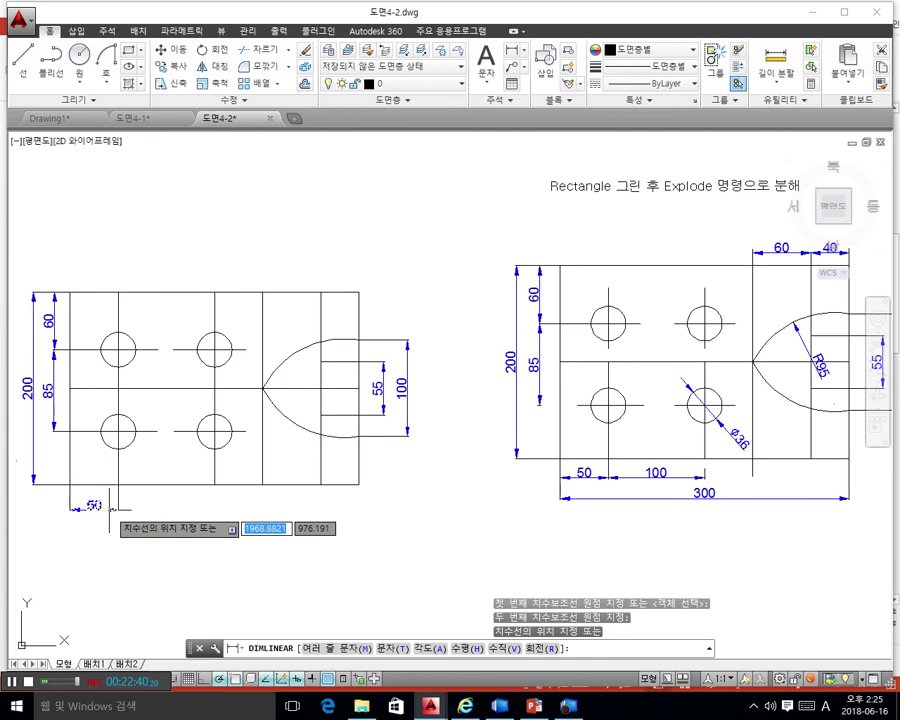
left_click(109, 507)
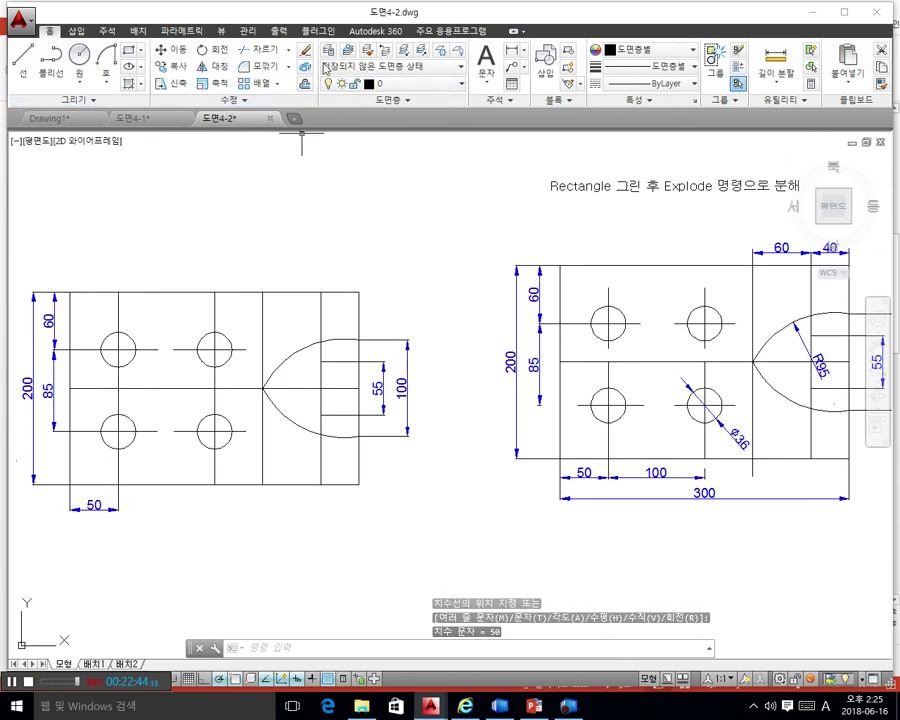
left_click(512, 49)
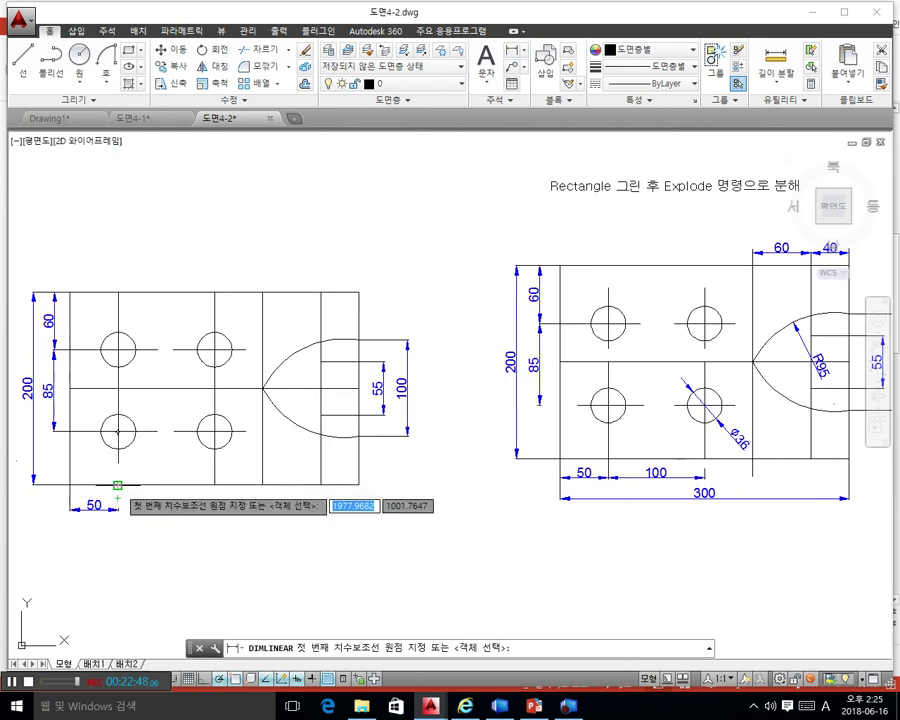
left_click(117, 485)
left_click(214, 485)
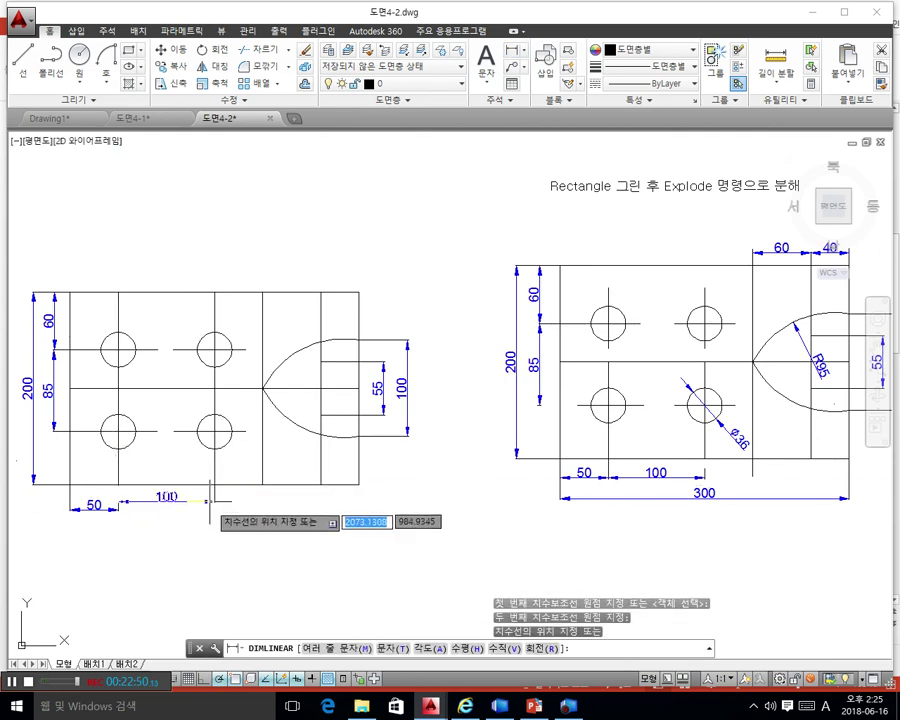
left_click(207, 507)
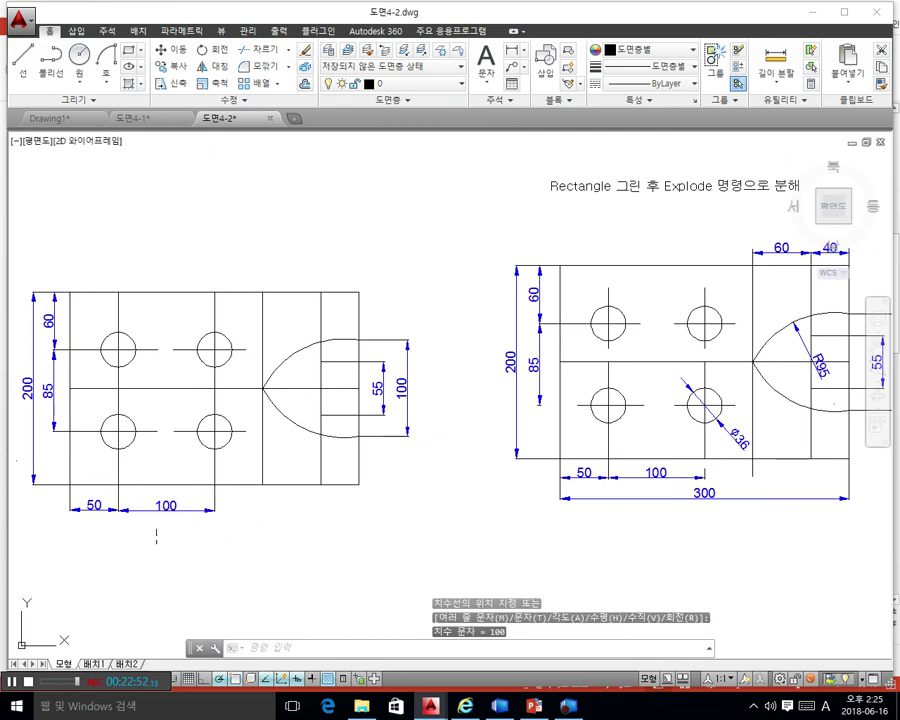
- Add the overall 300 width dimension below the 50 and 100 dimensions
left_click(511, 52)
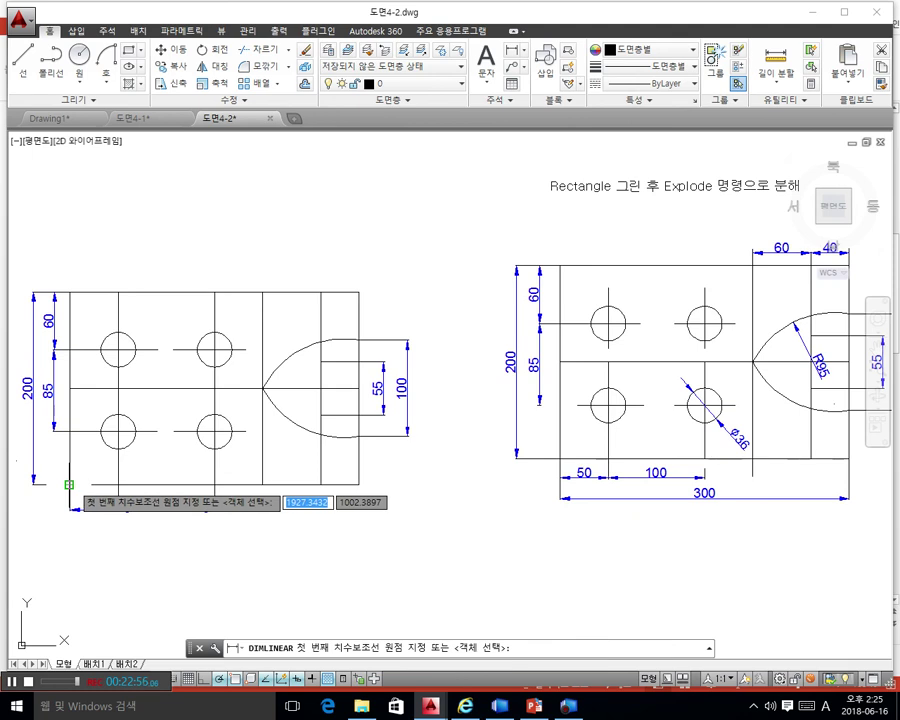
left_click(68, 485)
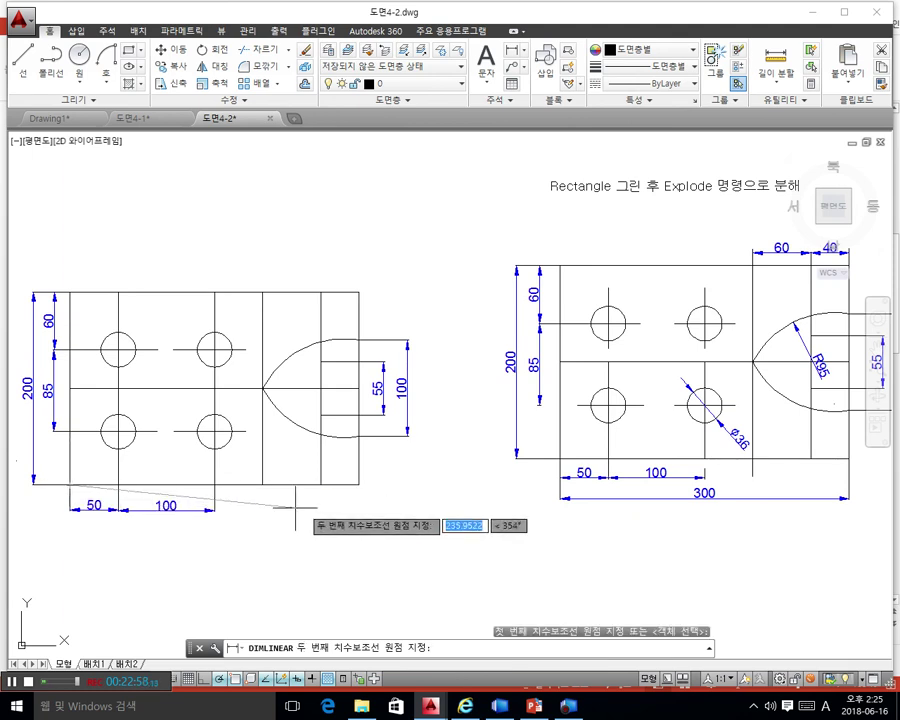
left_click(358, 485)
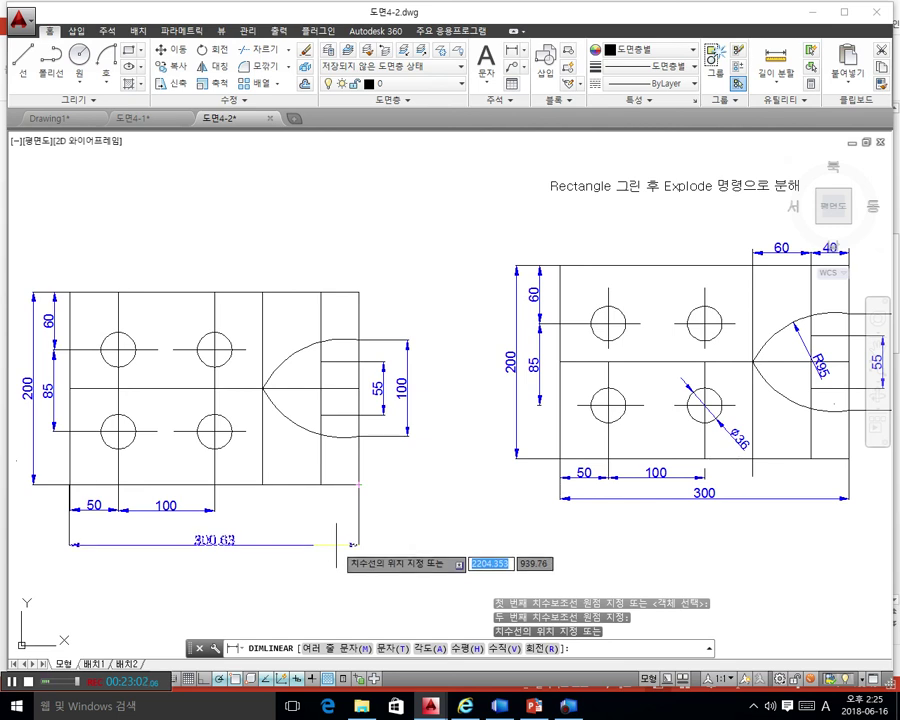
key("Escape")
left_click(513, 55)
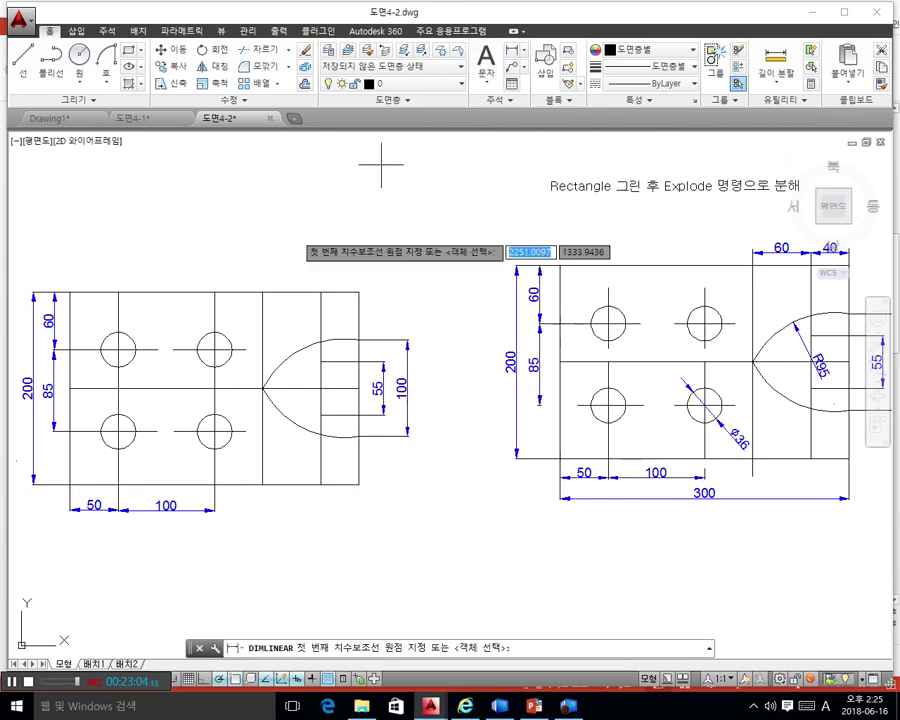
left_click(69, 485)
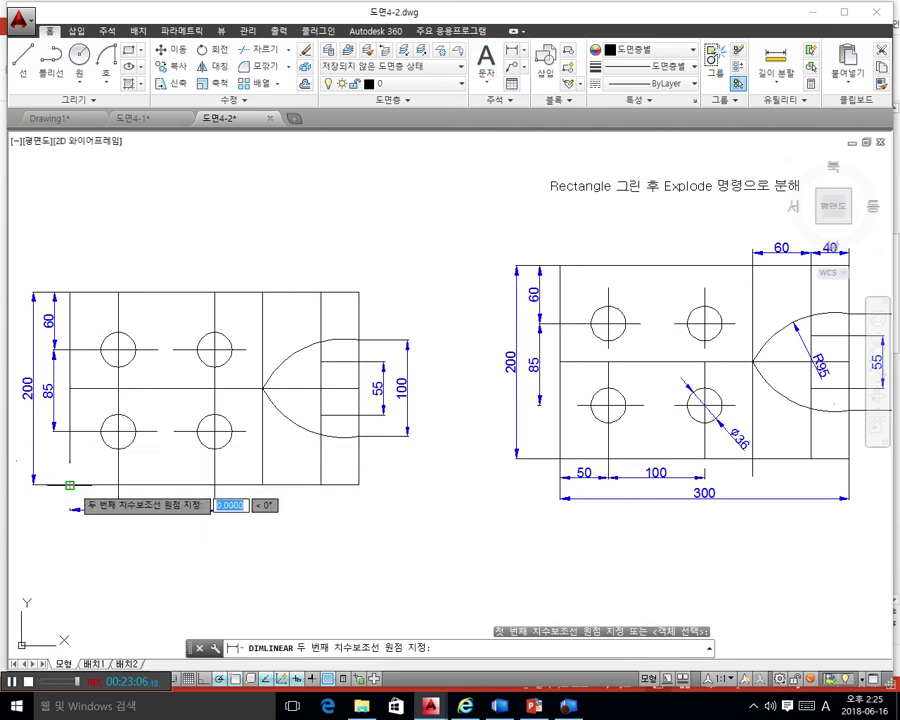
left_click(358, 485)
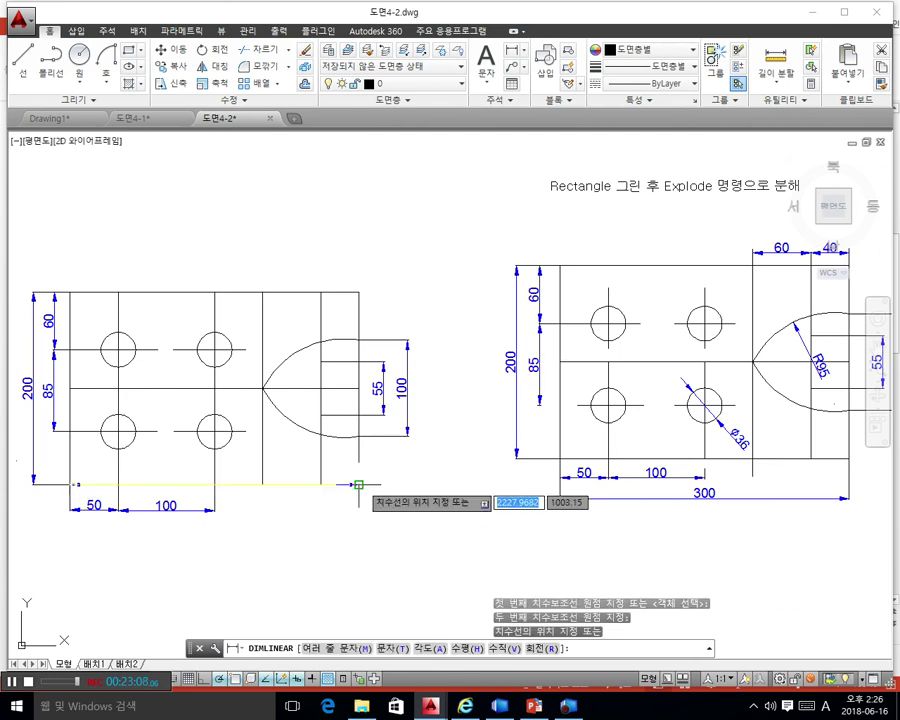
left_click(342, 545)
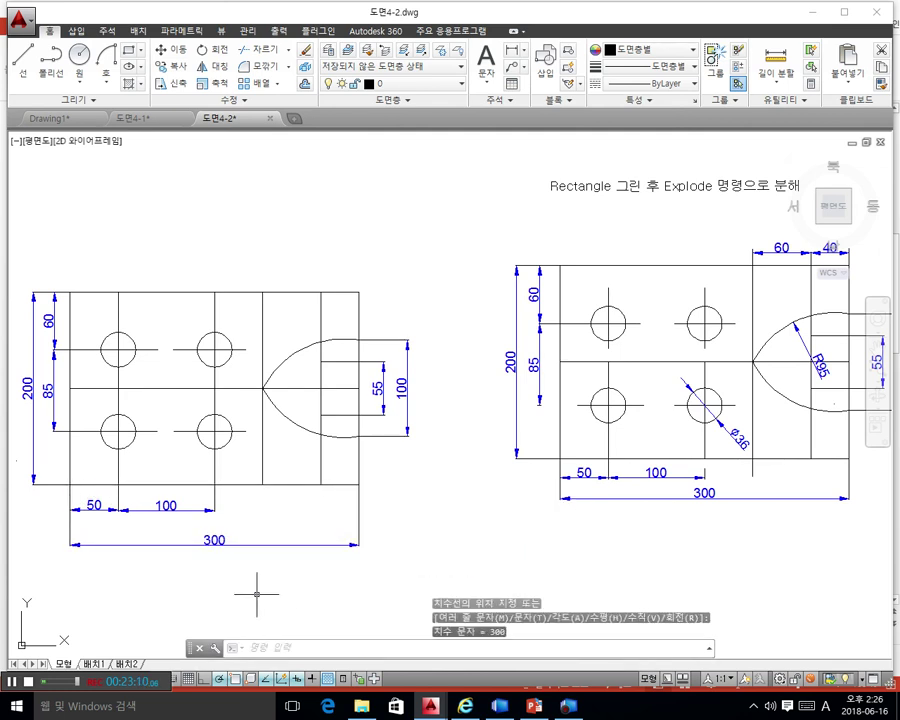
left_click(524, 55)
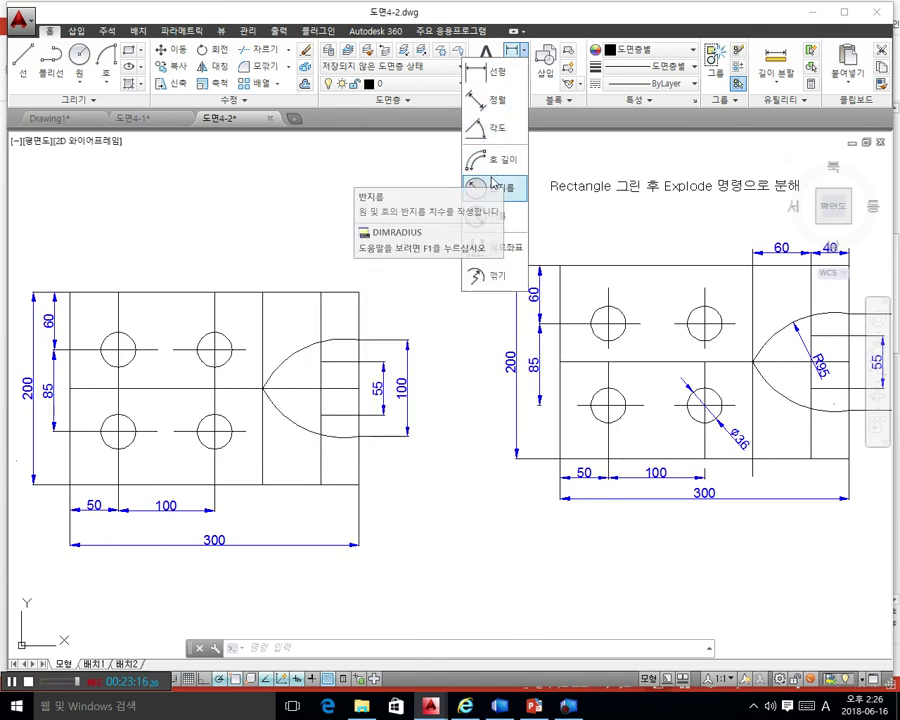
- Label the lower-right hole with an R18 radius dimension
left_click(476, 190)
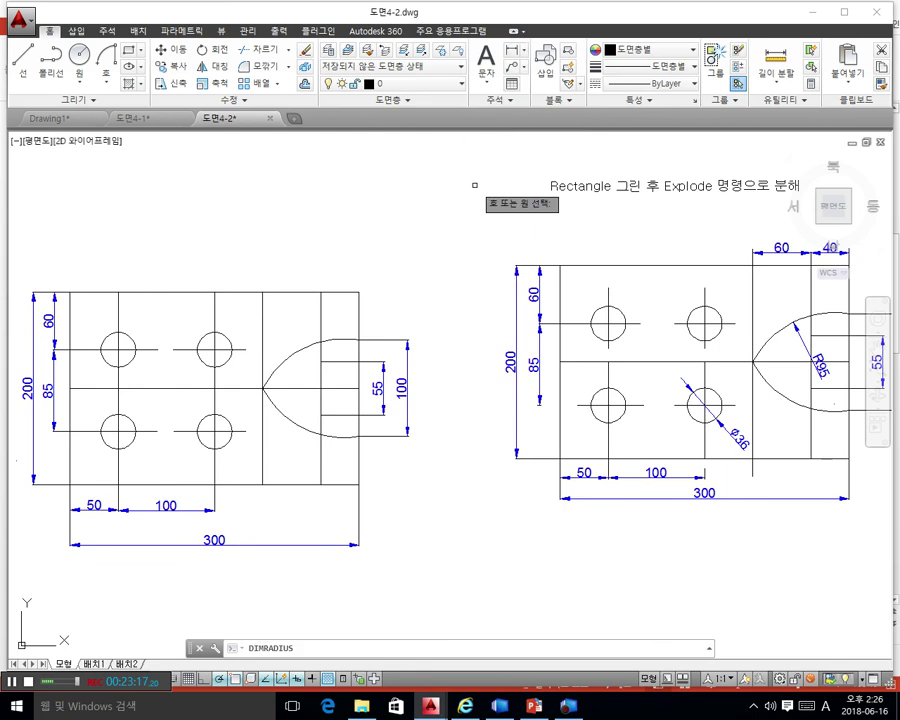
left_click(226, 444)
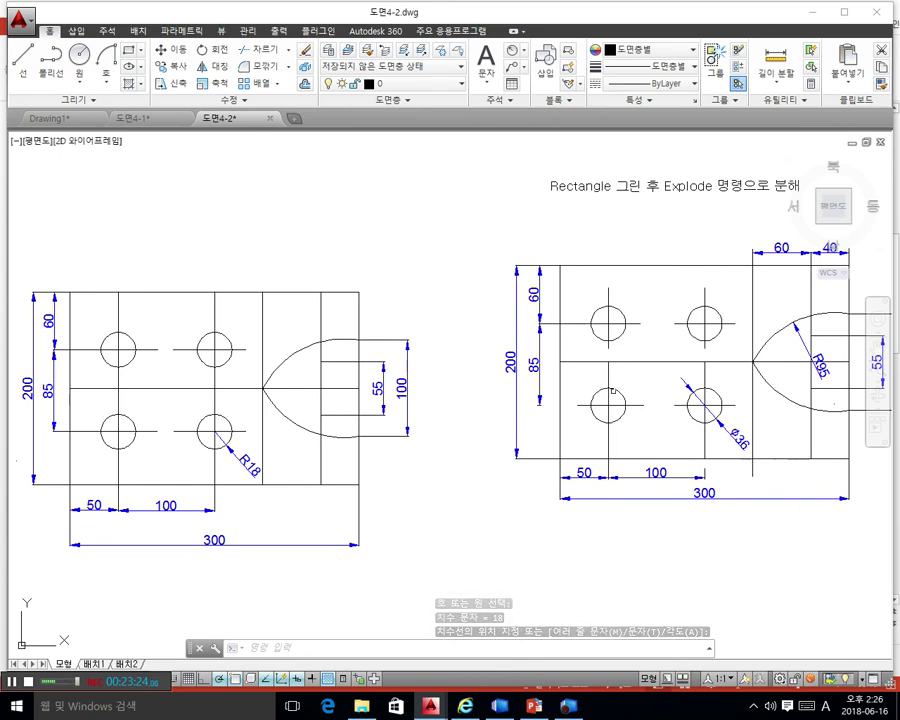
left_click(524, 55)
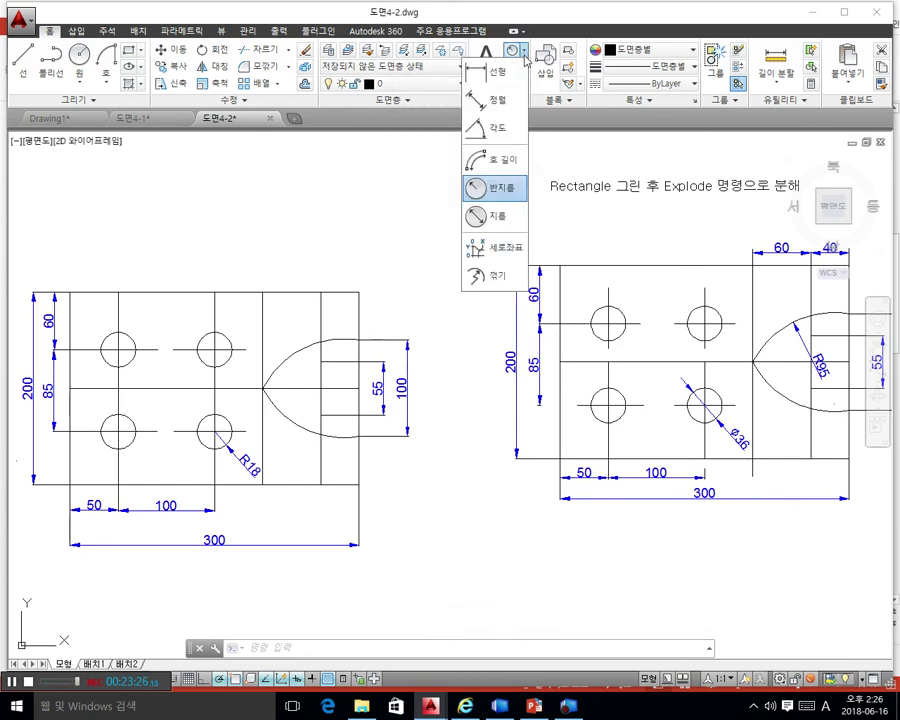
- Dimension the top-right edge with horizontal 60 and 40 linear dimensions
left_click(550, 71)
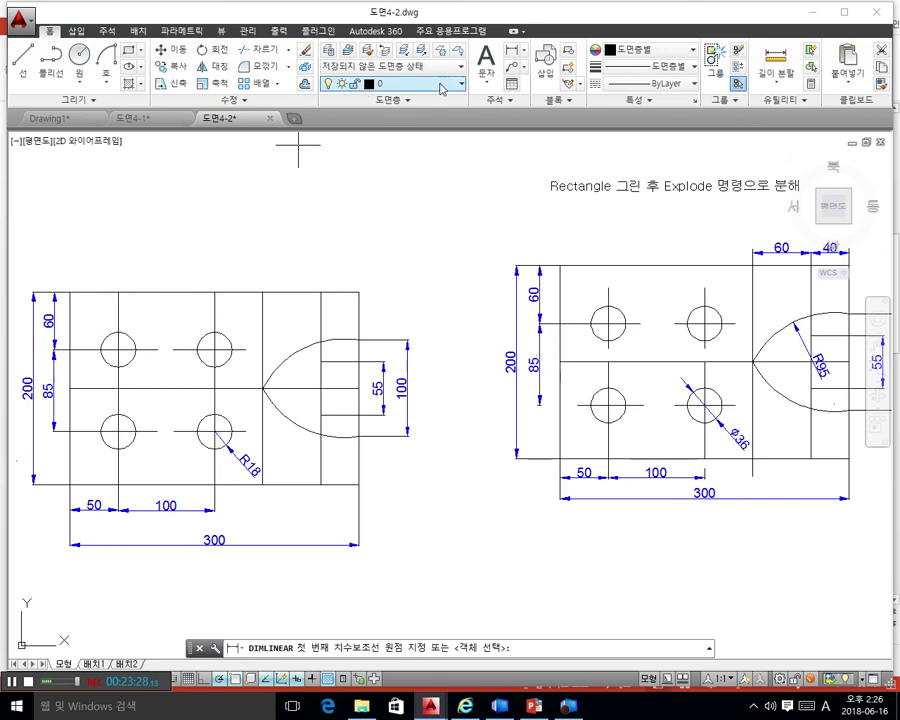
left_click(512, 50)
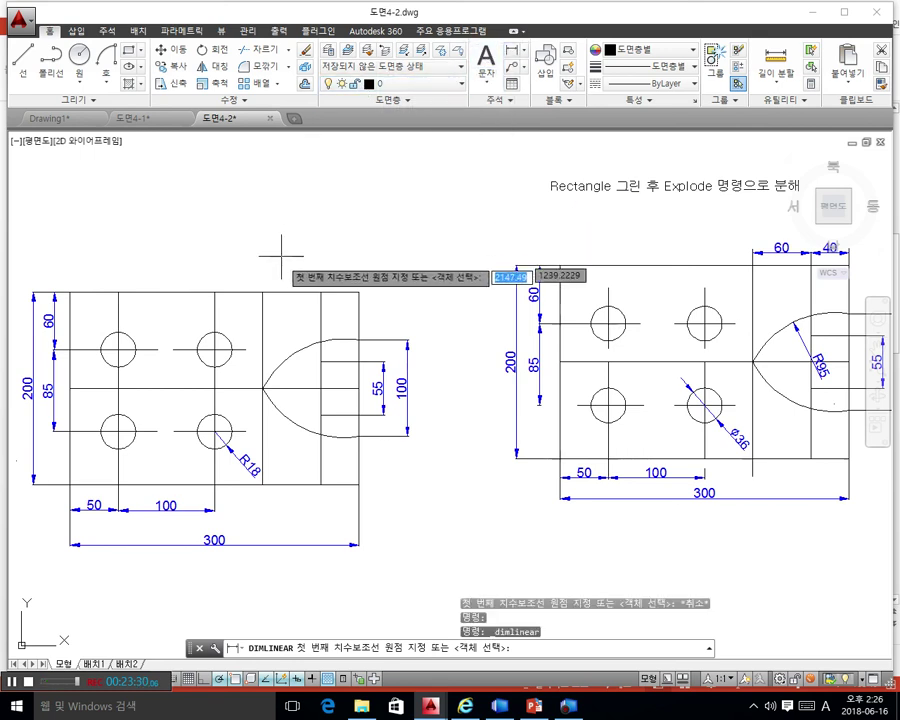
left_click(262, 292)
left_click(320, 292)
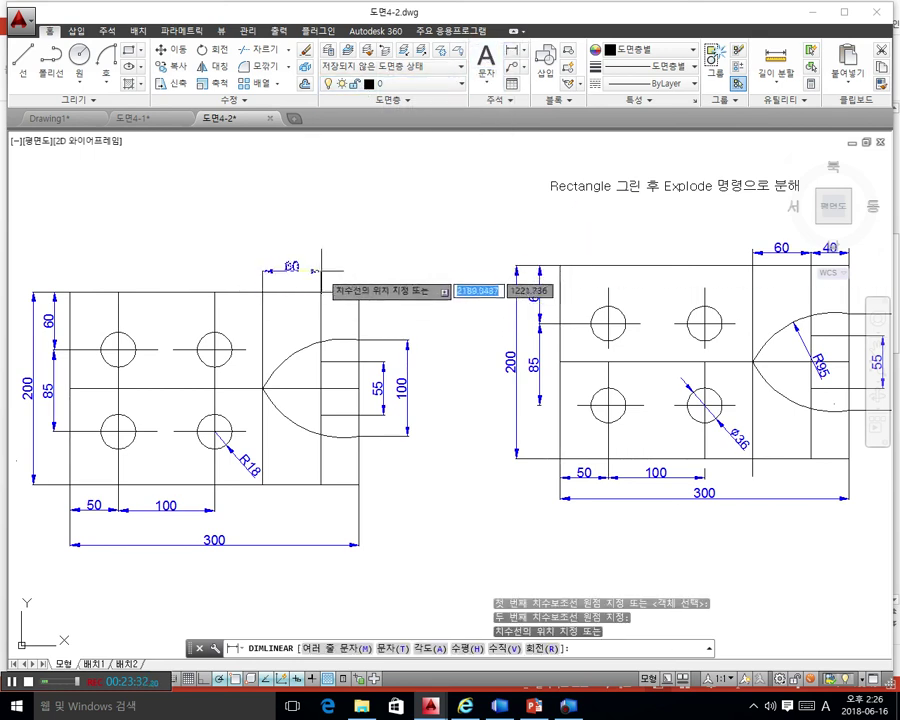
left_click(344, 262)
left_click(512, 50)
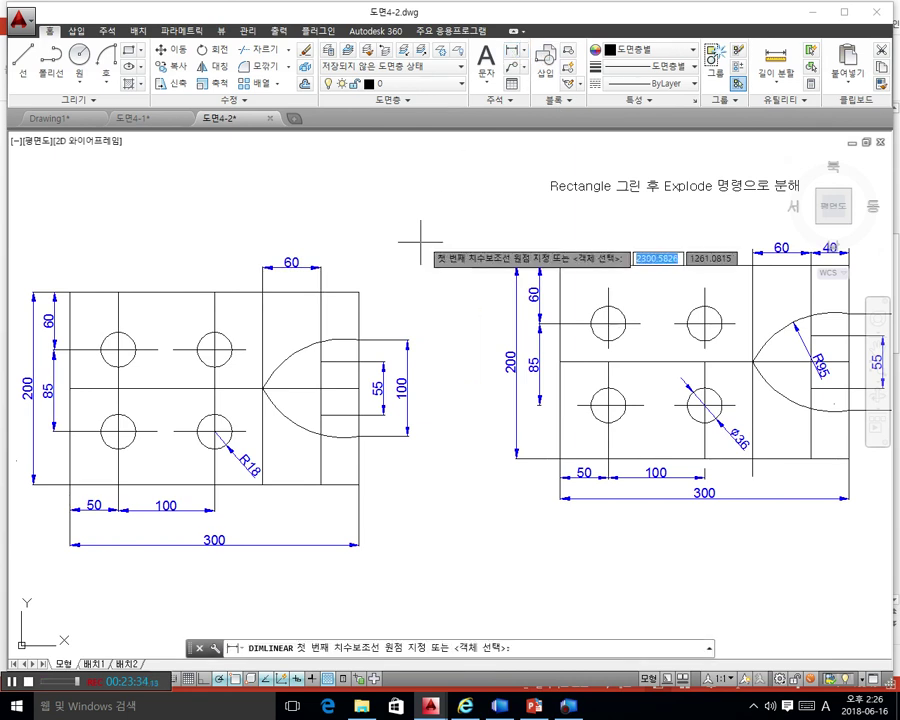
left_click(358, 292)
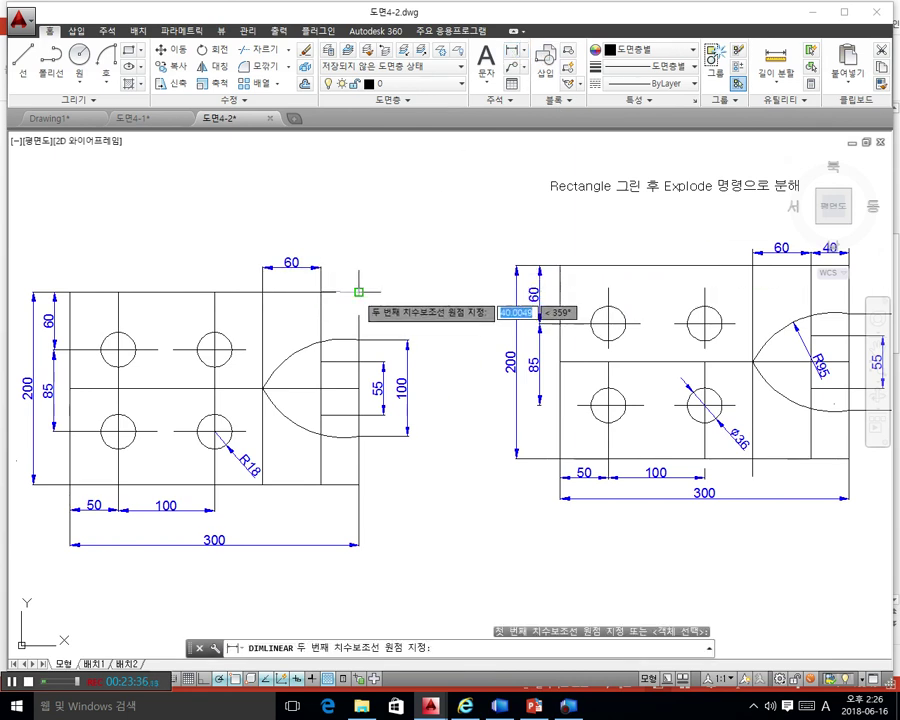
left_click(358, 292)
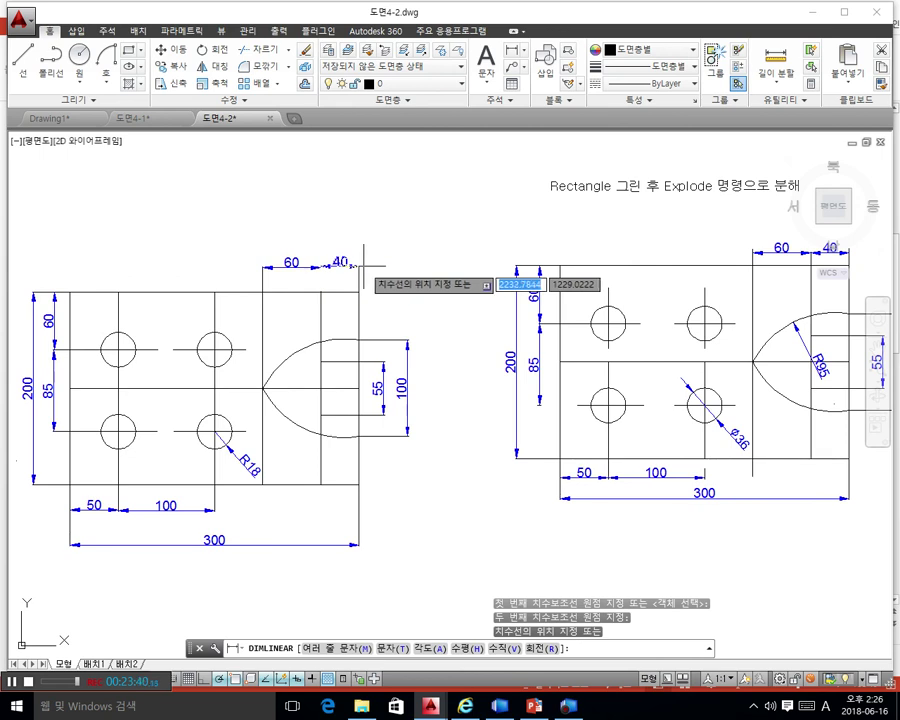
left_click(362, 267)
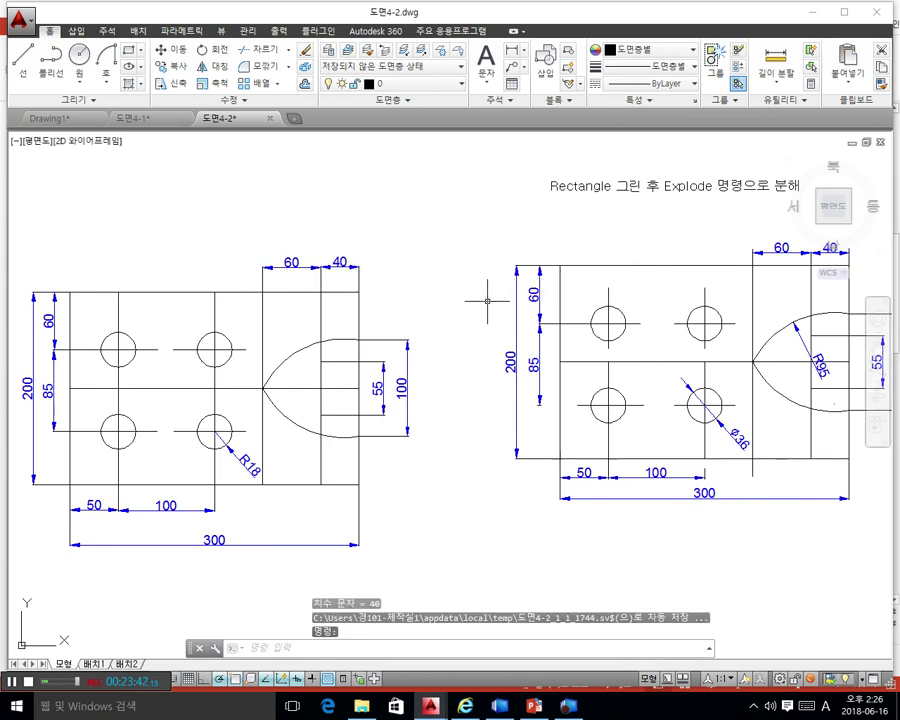
key("Escape")
key("Escape")
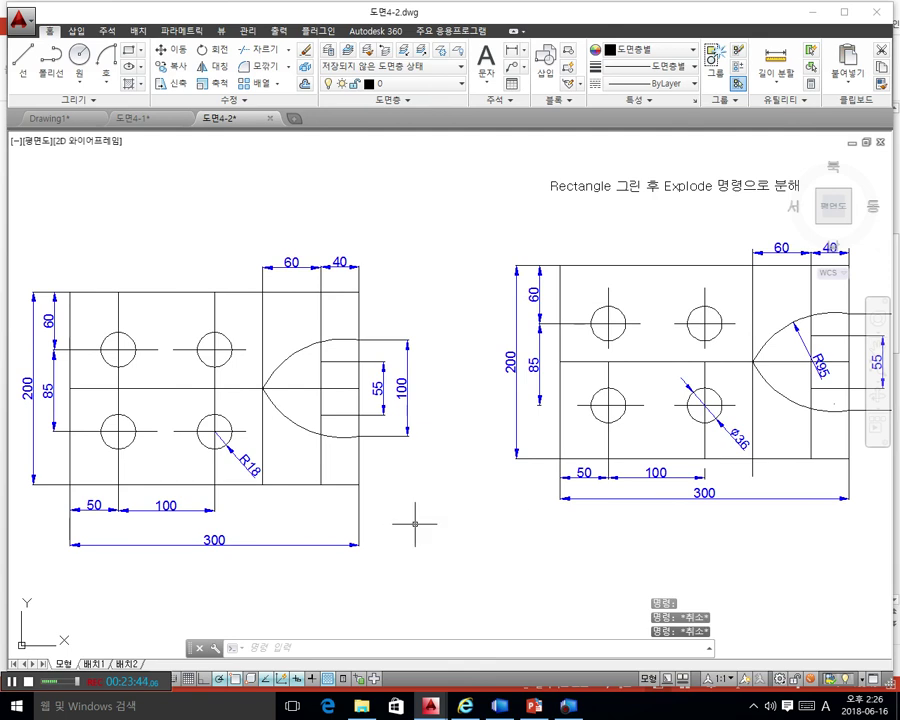
- Switch to PowerPoint and move to slide 4, the 제 12강 요점 마무리 정리 summary
left_click(535, 705)
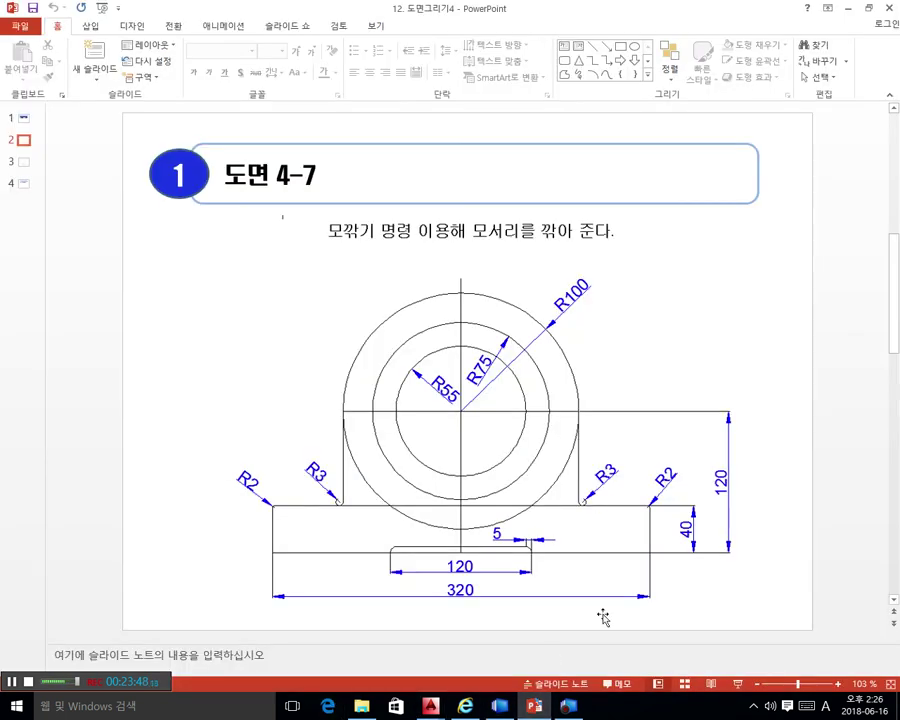
scroll(778, 543, "down", 1)
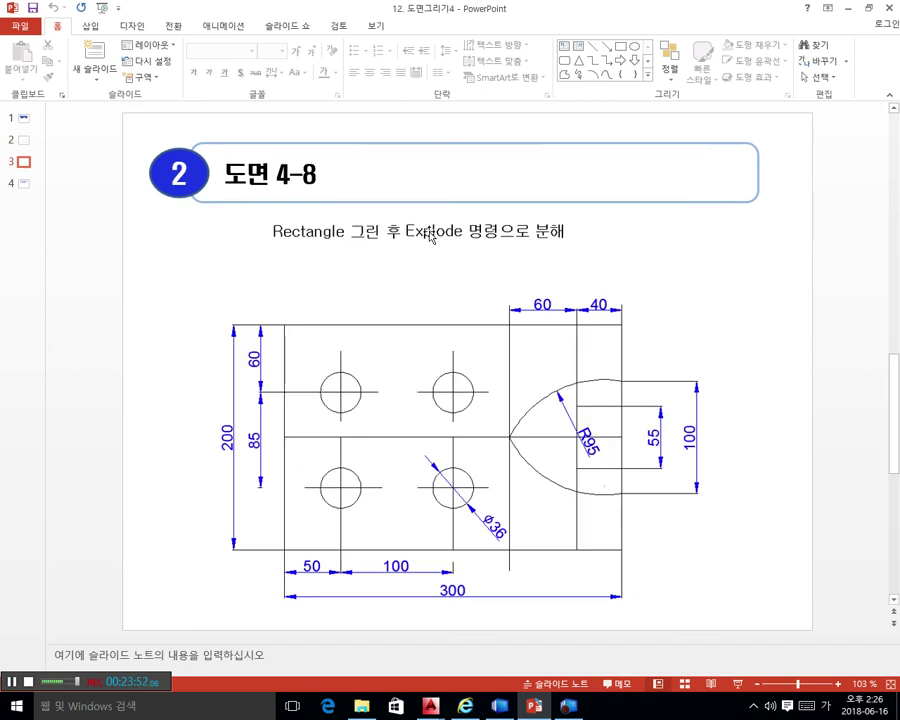
scroll(724, 519, "down", 1)
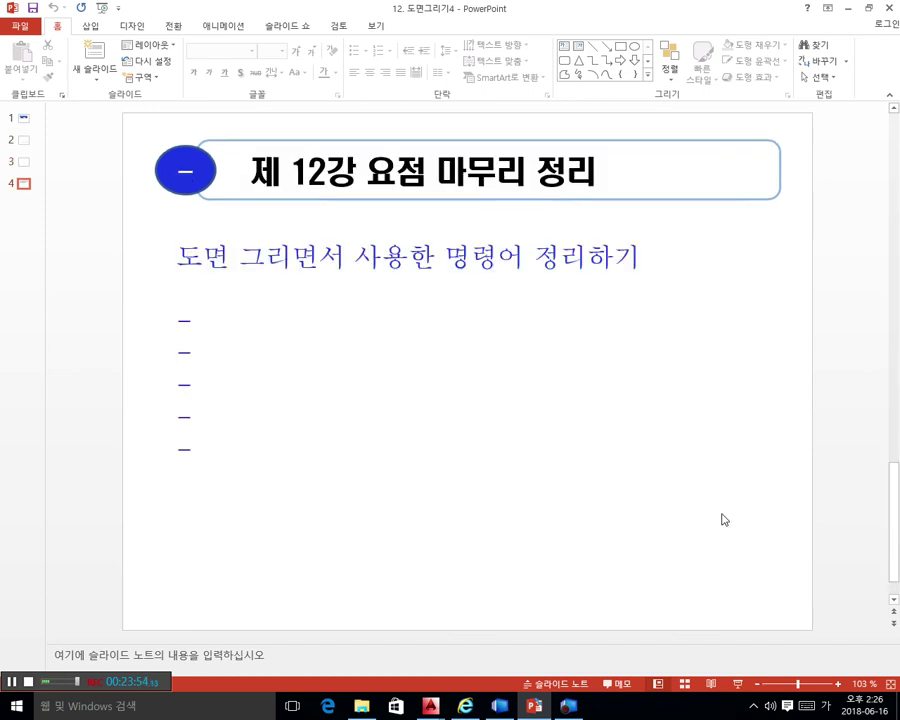
- Type 분해, explode; 간격띄우기, offset; and Rectangle on the first three dash lines
left_click(225, 325)
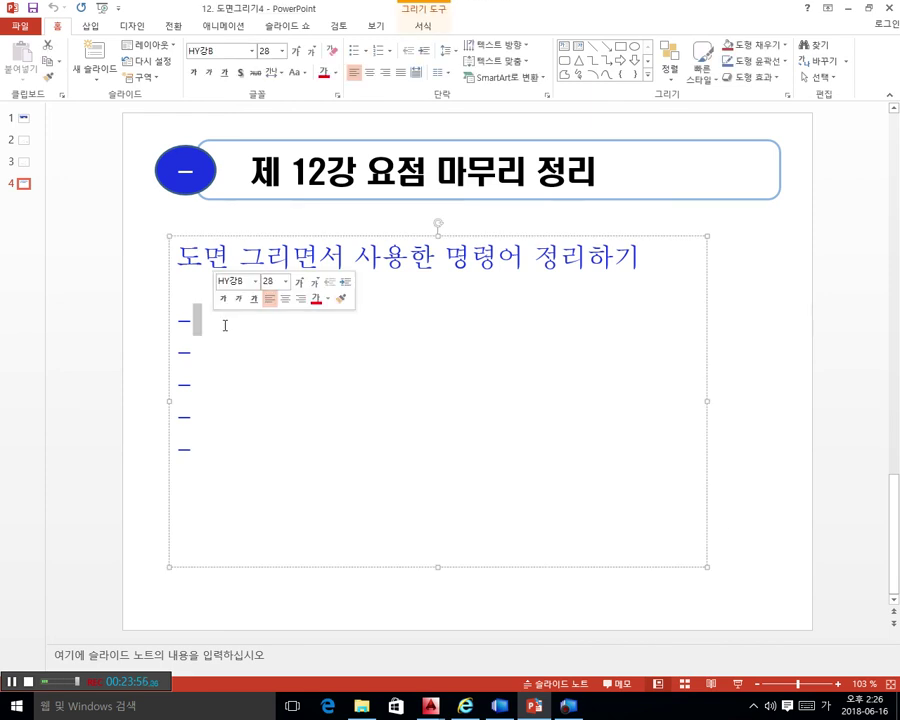
key("Down")
key("Up")
key("End")
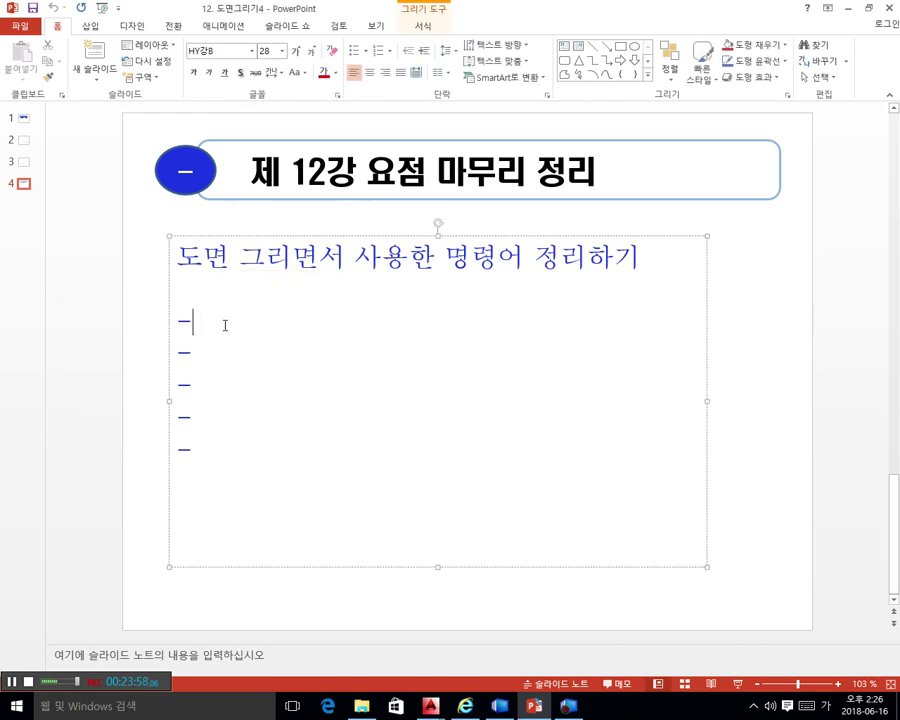
type("분해")
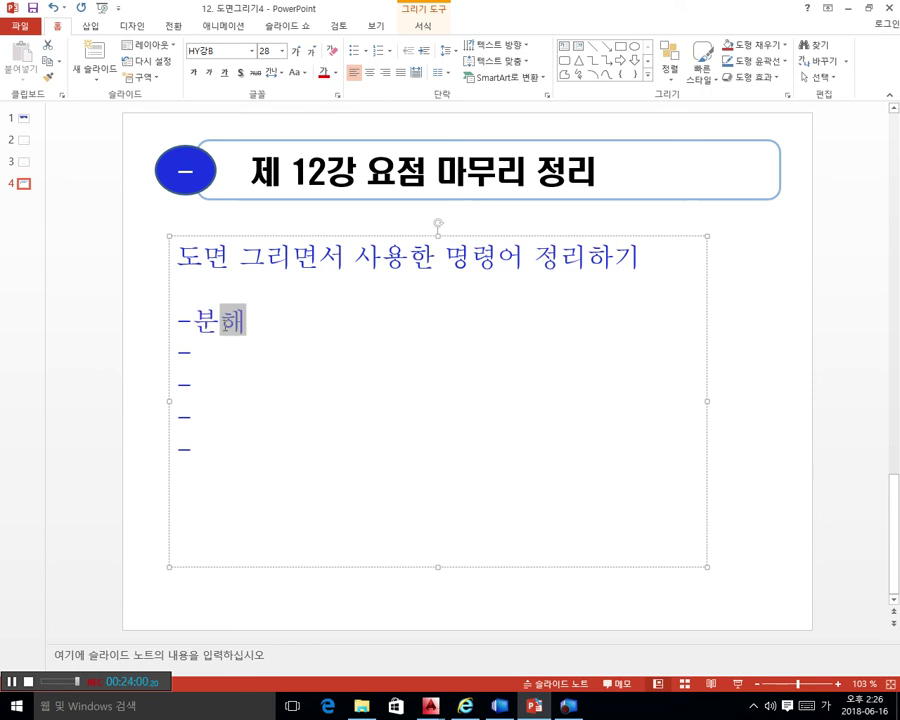
key("Down")
type("간")
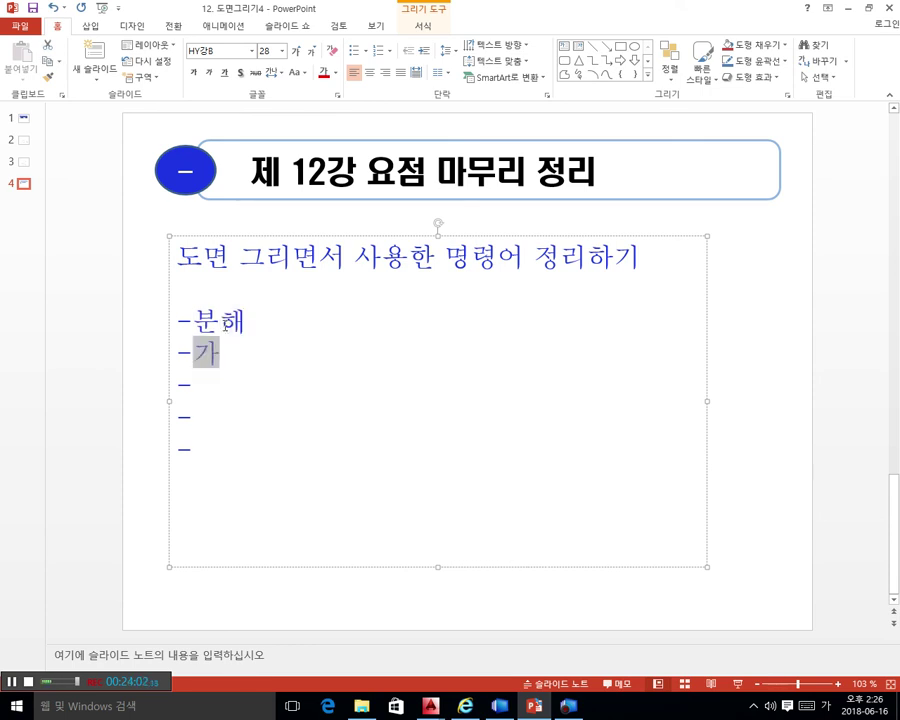
type("격")
type("띄")
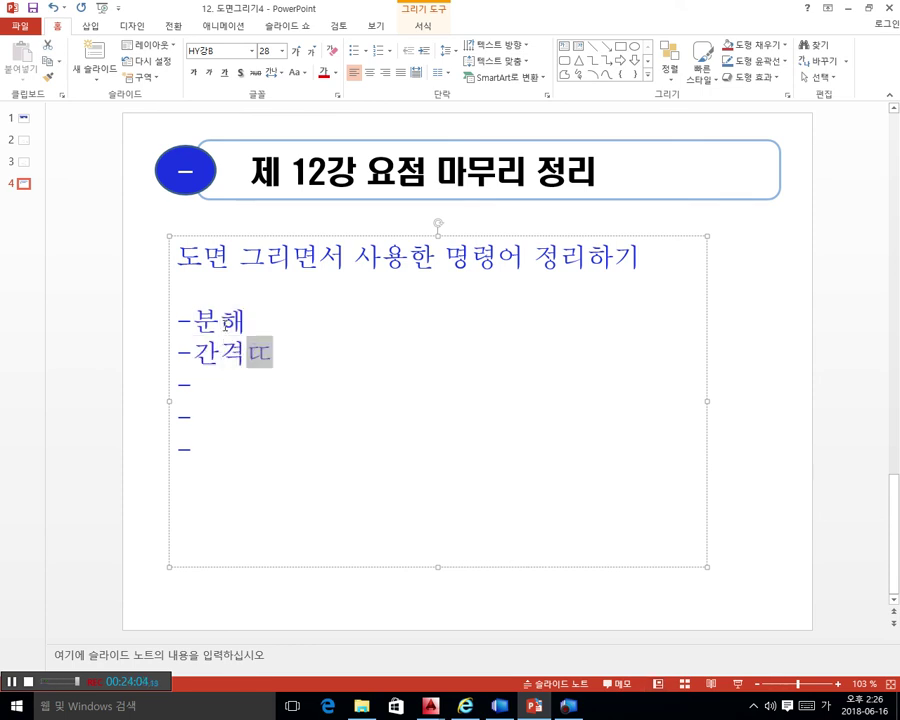
type("우기, offset")
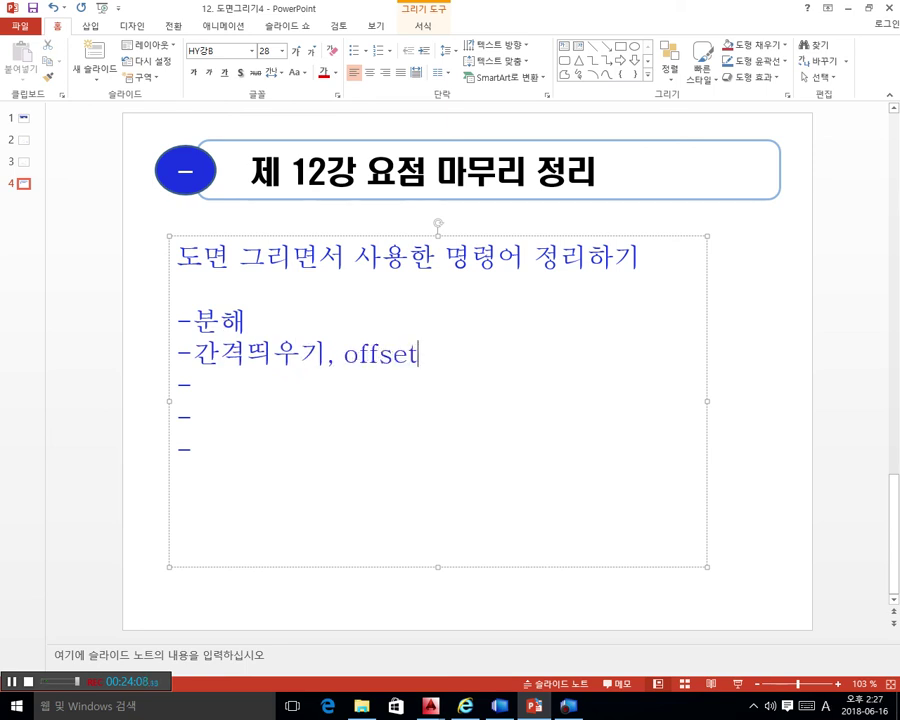
left_click(246, 321)
type(", explode")
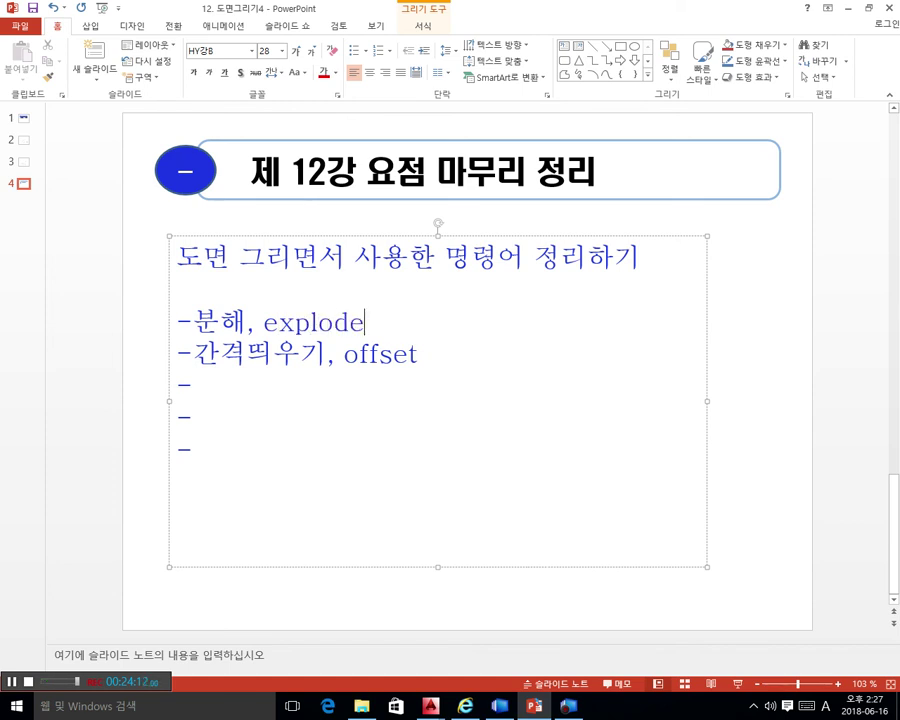
left_click(192, 385)
type("Rectangle")
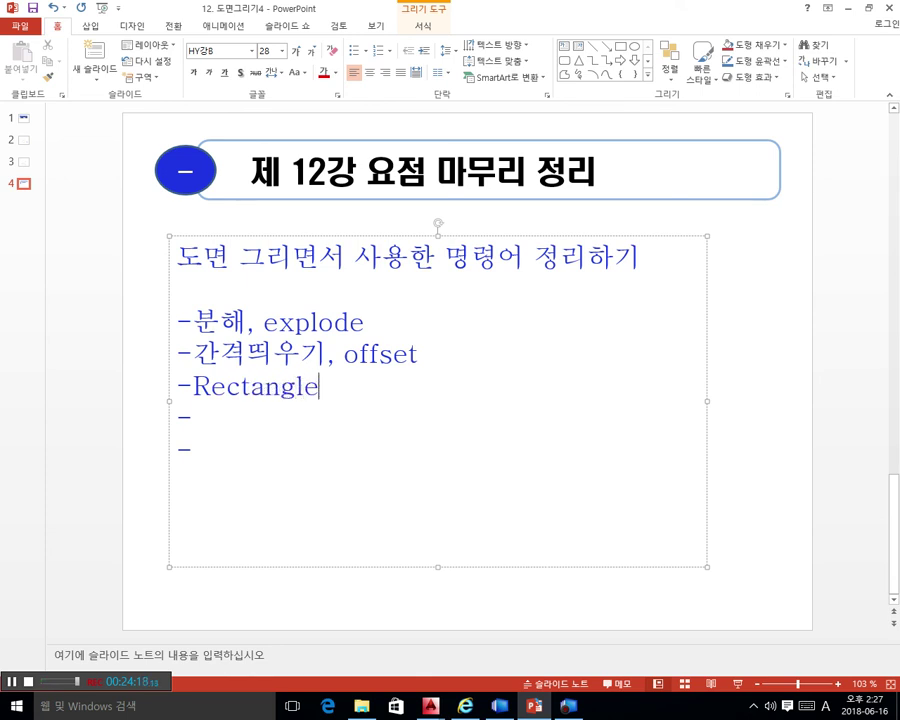
left_click(192, 418)
type("tkd")
key("BackSpace")
key("BackSpace")
key("BackSpace")
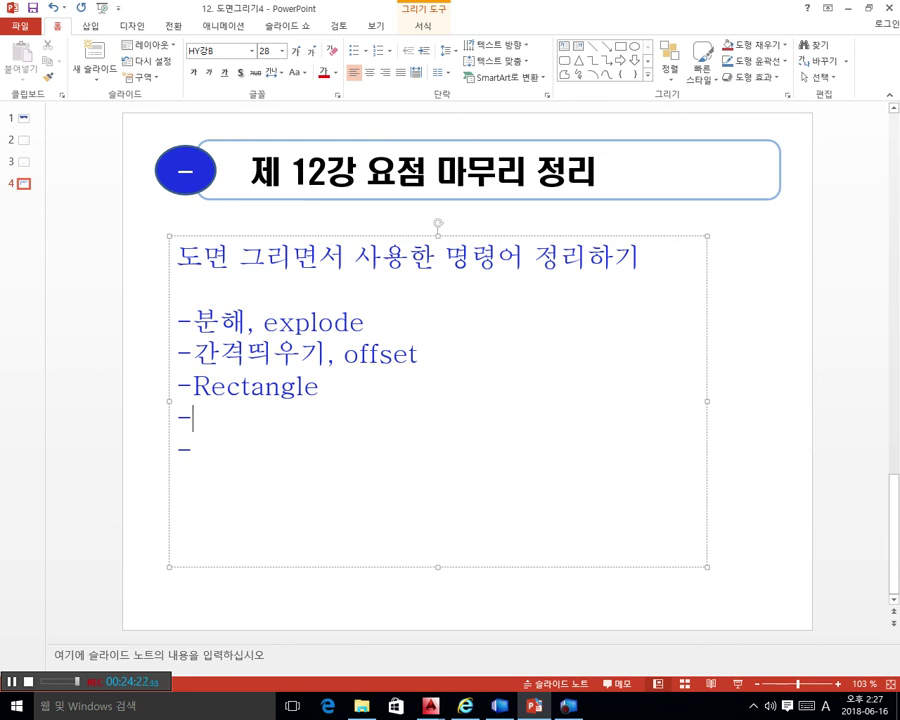
key("Hangul")
type("상대")
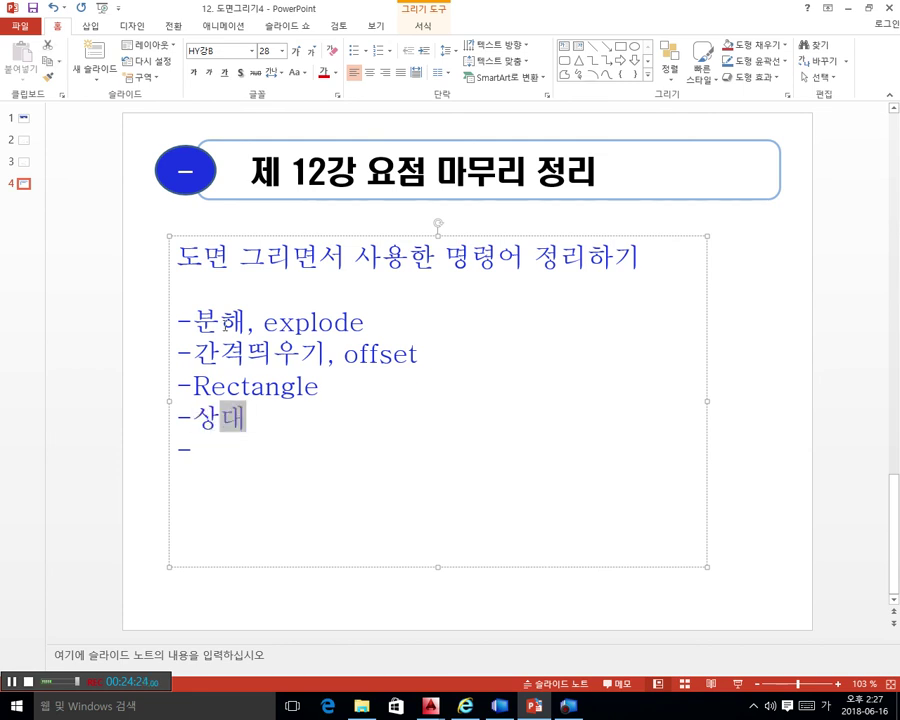
type("좌표, @거ㅣ,")
key("BackSpace")
key("BackSpace")
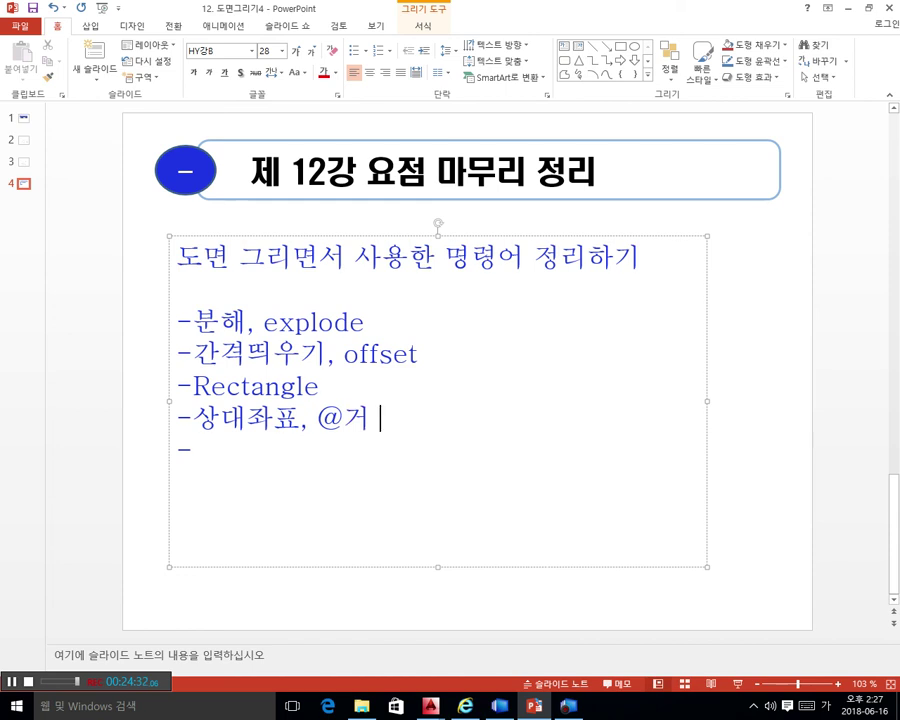
type("ㅣ")
key("BackSpace")
key("BackSpace")
type("ㅈㅘ")
type("표,")
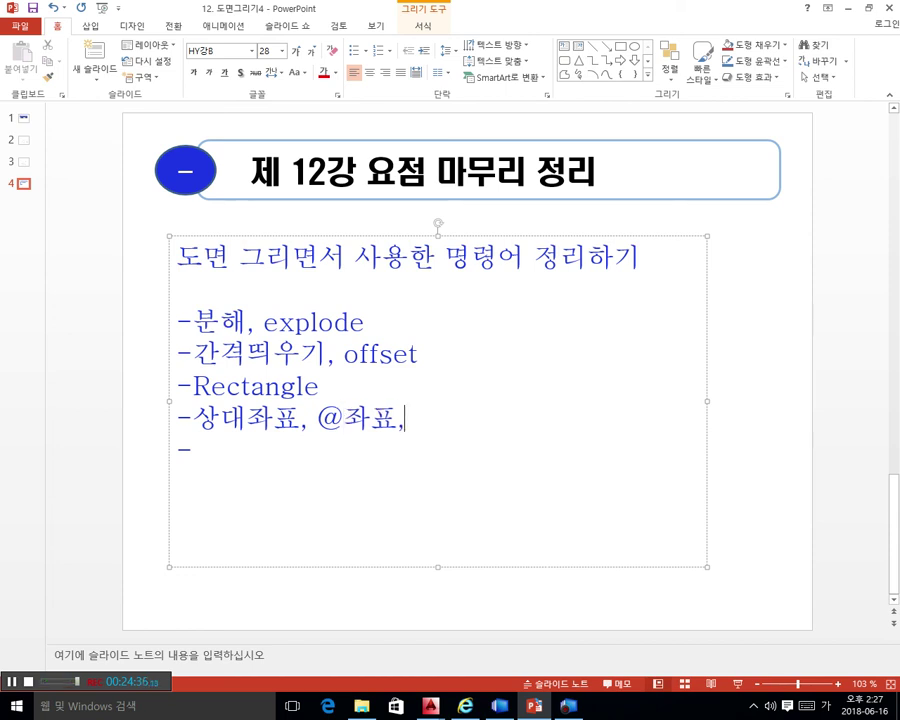
type("좌표")
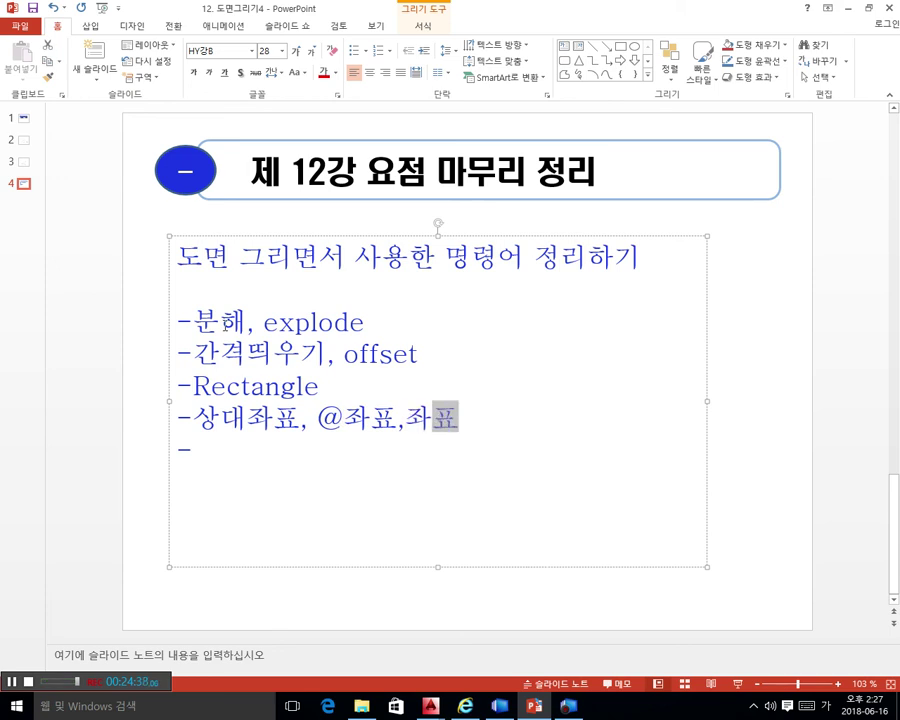
- Fill the fifth dash line with 모깎기(Fillet), 모따기(Chamfer)
left_click(192, 450)
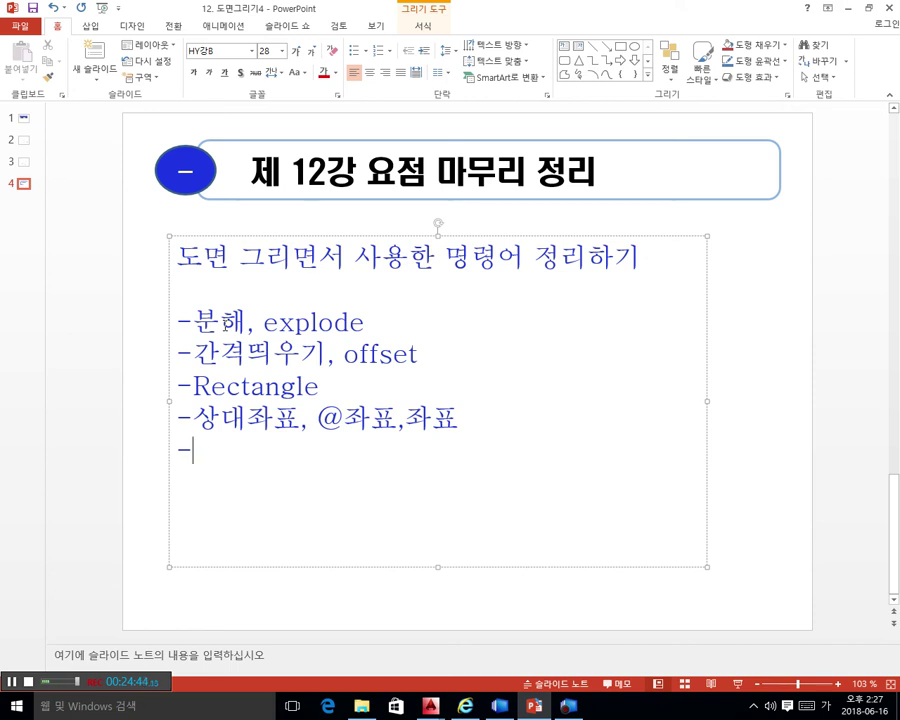
type("모")
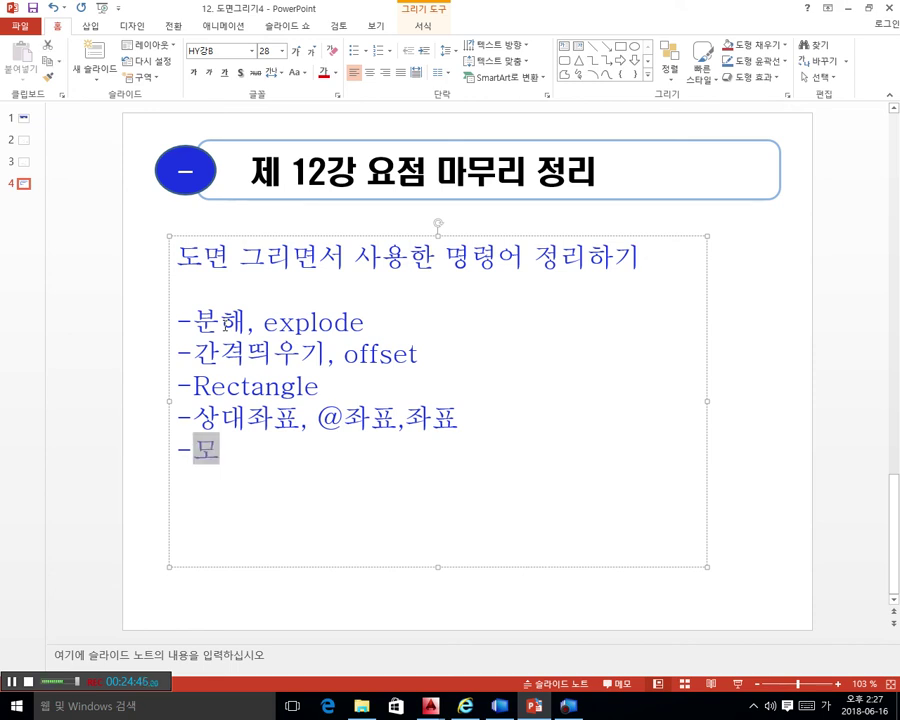
type("깎기, 모")
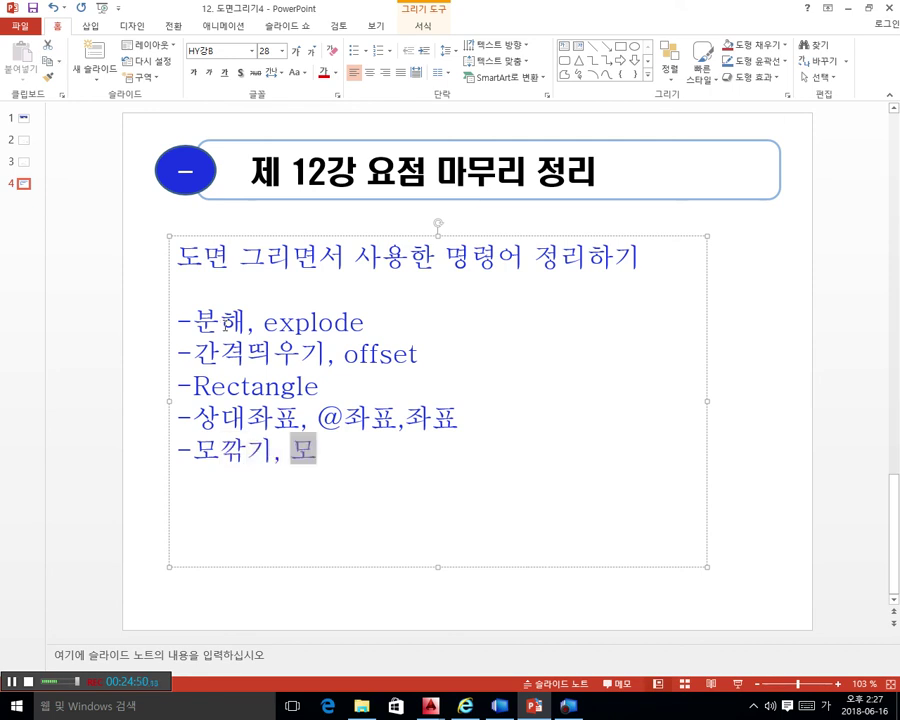
type("ㄸㅏ기")
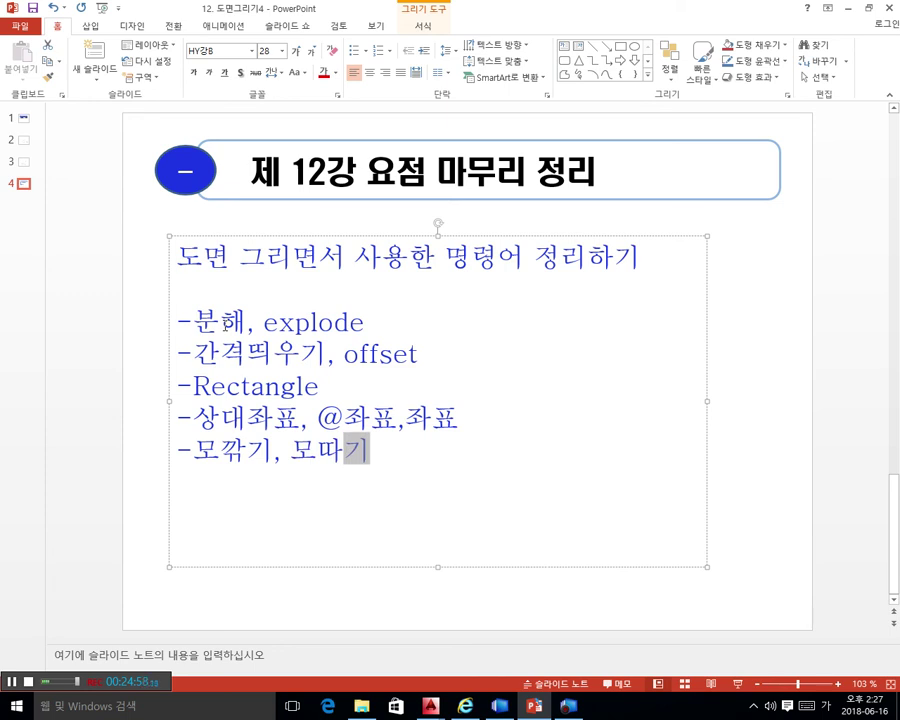
type("(")
key("Hangul")
type("Chamfer)")
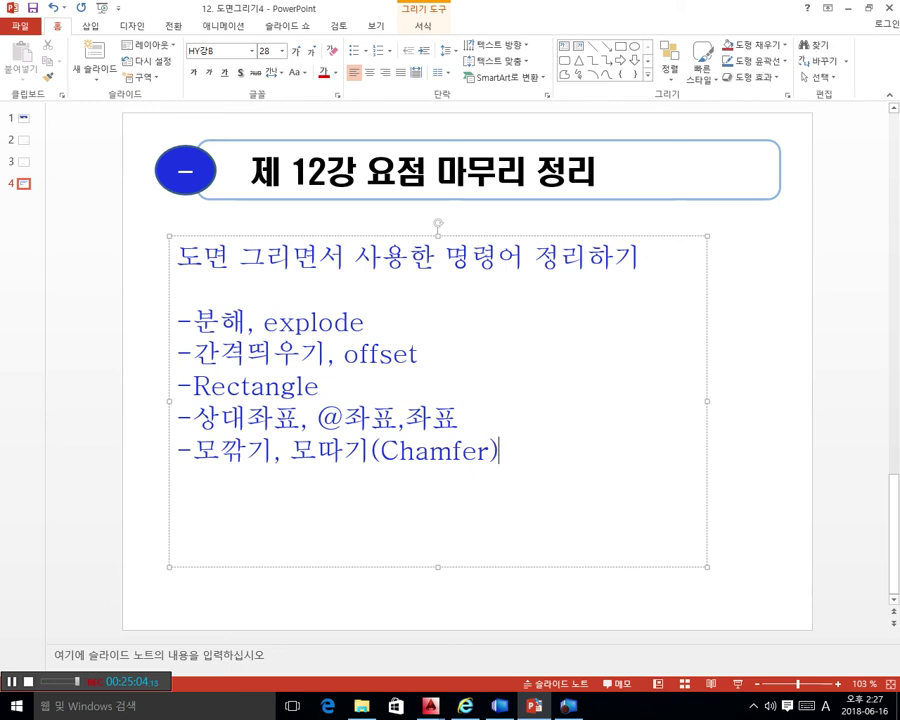
key("Left")
key("Left")
key("Left")
key("Left")
key("Left")
key("Left")
key("Right")
key("Right")
key("Left")
type("(Fillet")
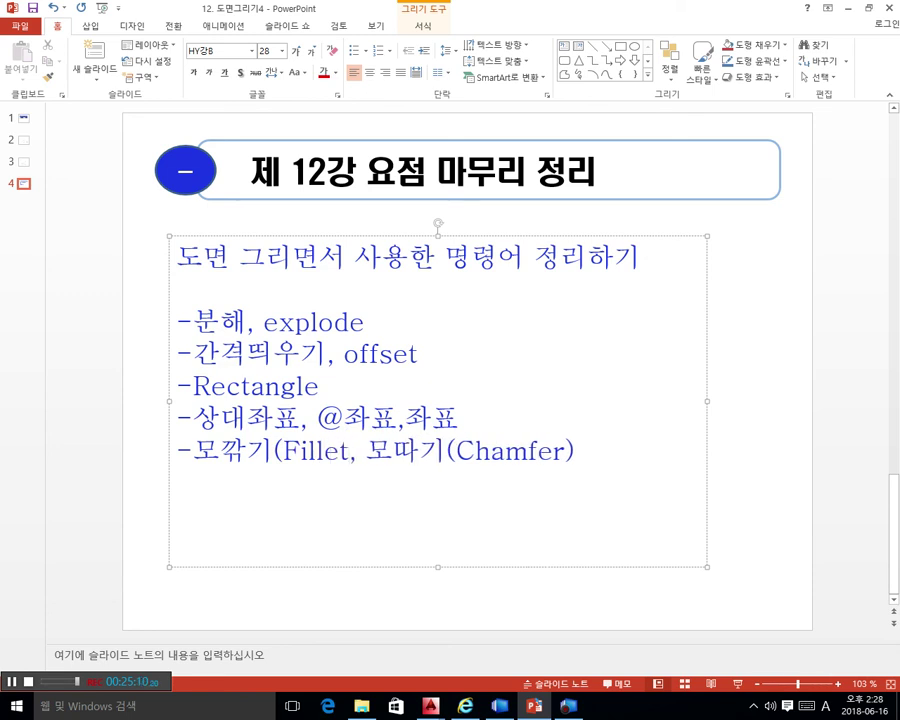
type(")")
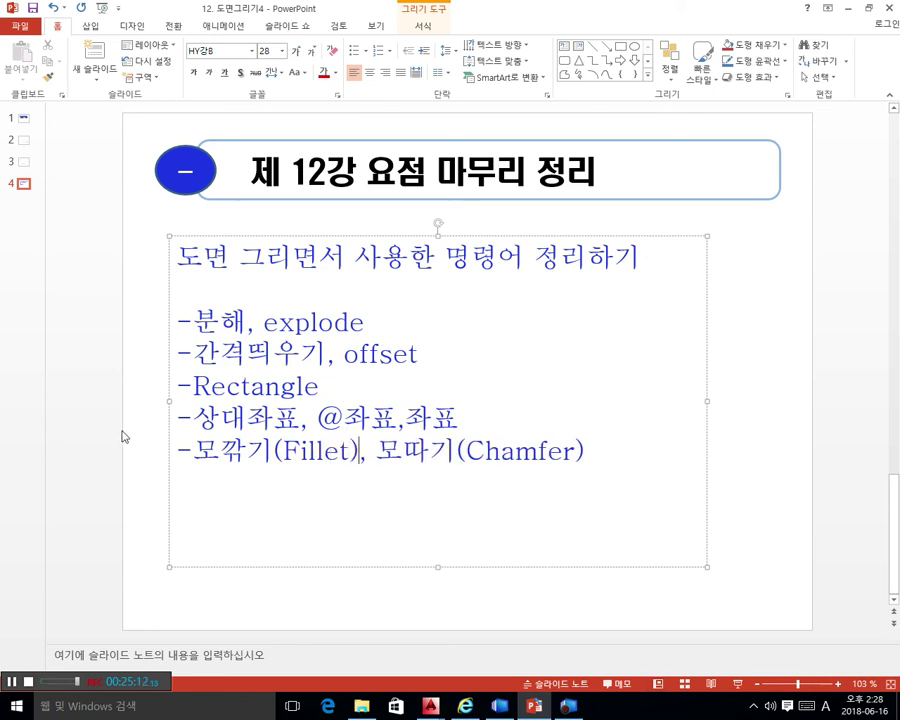
left_click(124, 430)
scroll(118, 427, "up", 1)
scroll(119, 425, "up", 1)
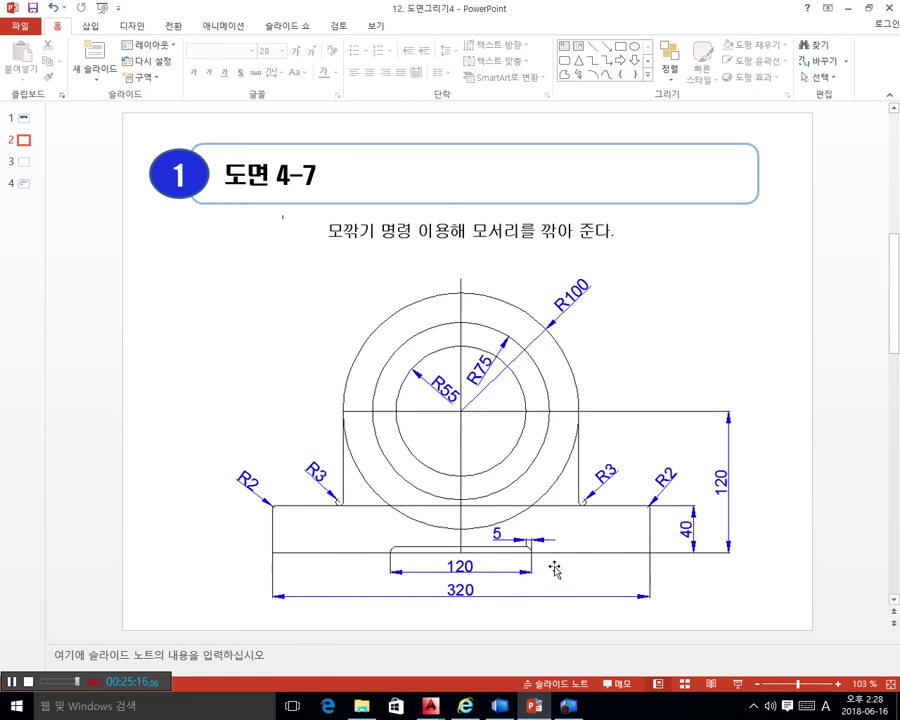
scroll(557, 568, "down", 1)
scroll(557, 568, "down", 1)
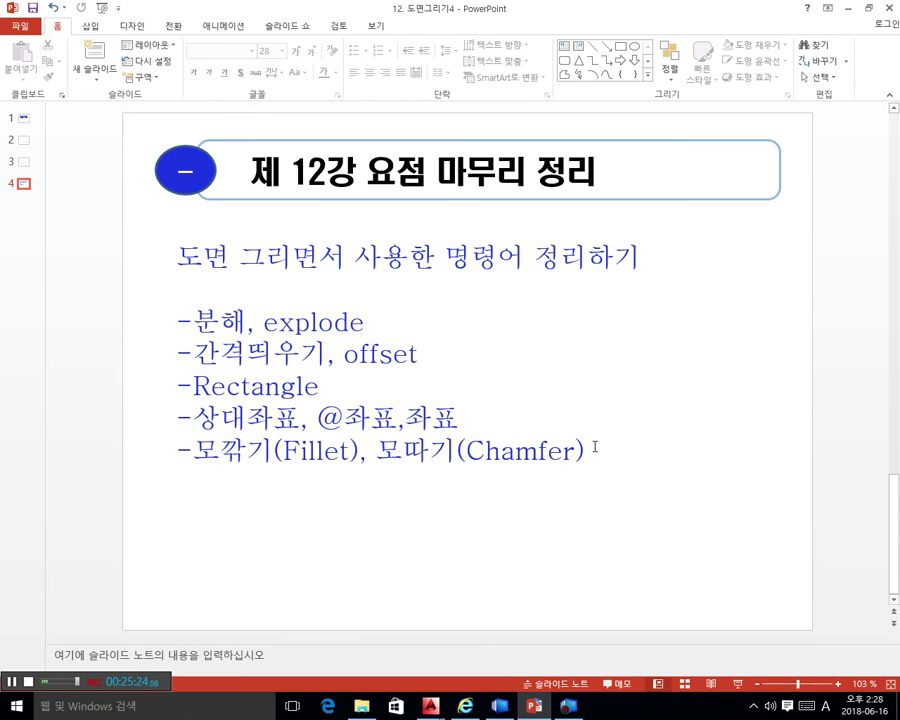
- Add a new line after the Chamfer entry reading Arc 그리기
left_click(594, 447)
key("Return")
type("-gh")
key("BackSpace")
key("BackSpace")
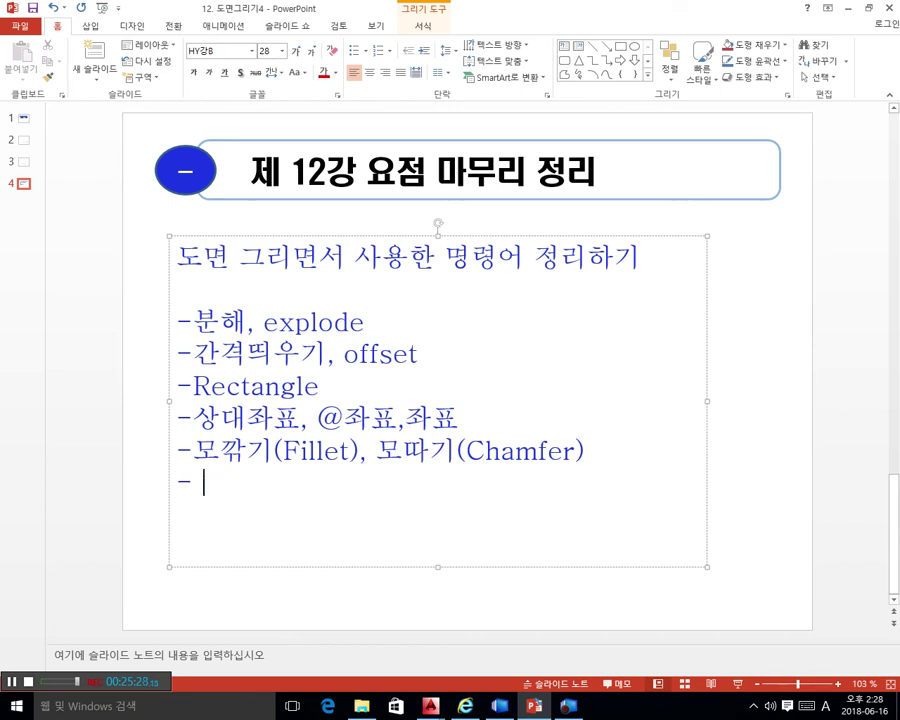
type("Arc")
type(" 그리기")
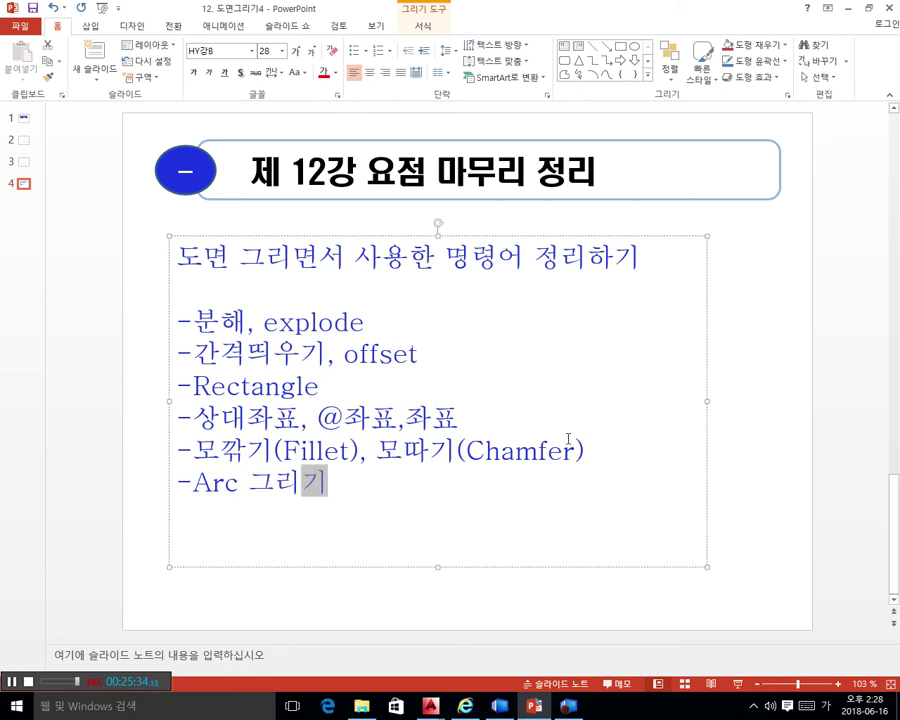